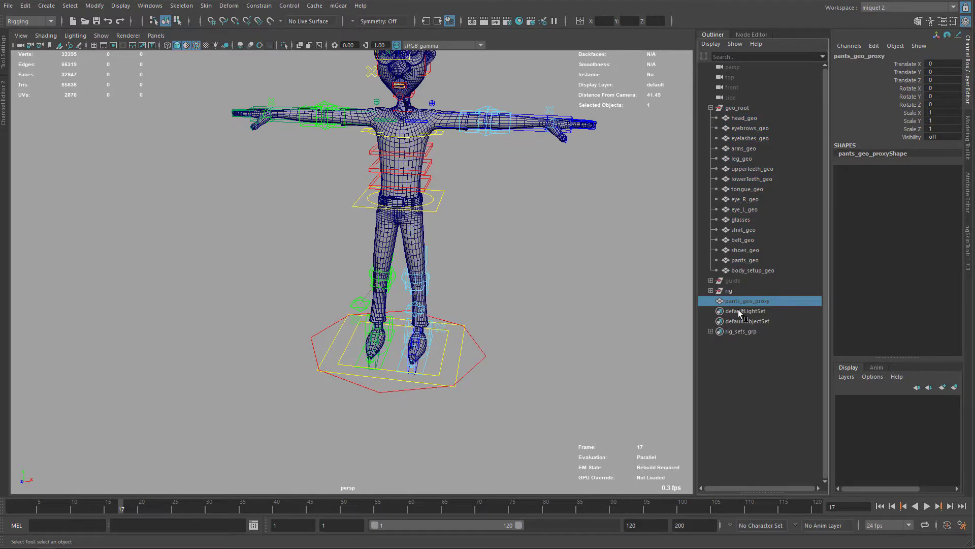
- Unhide the pants_geo_proxy mesh
{"action": "key", "text": "shift+h"}
{"action": "scroll", "coordinate": [538, 274], "scroll_direction": "up", "scroll_amount": 3}
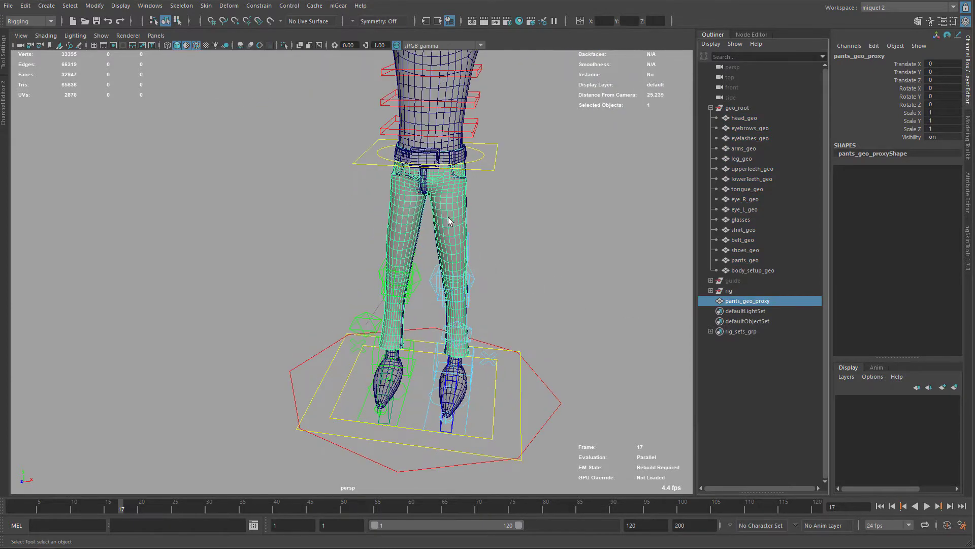
{"action": "scroll", "coordinate": [449, 221], "scroll_direction": "up", "scroll_amount": 1}
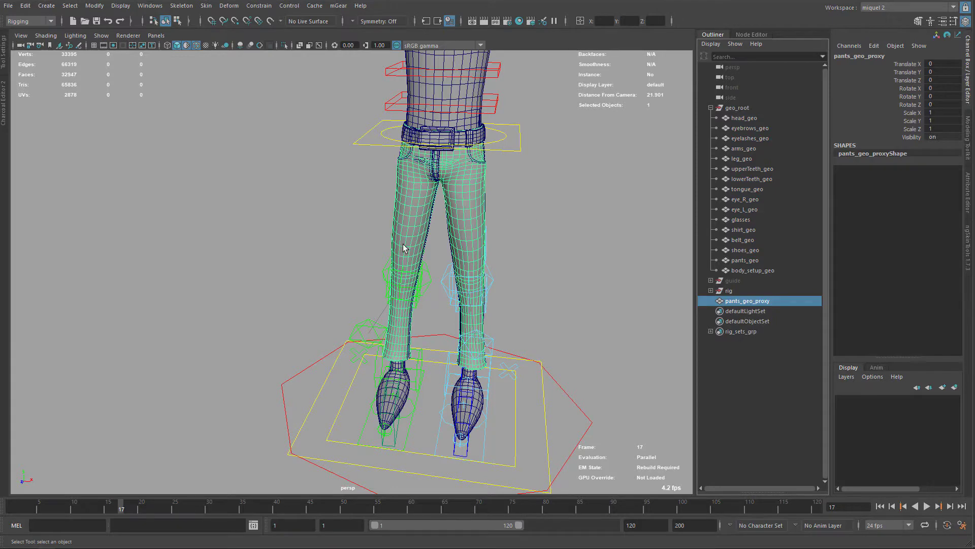
{"action": "middle_click_drag", "start_coordinate": [518, 245], "coordinate": [506, 249], "text": "alt"}
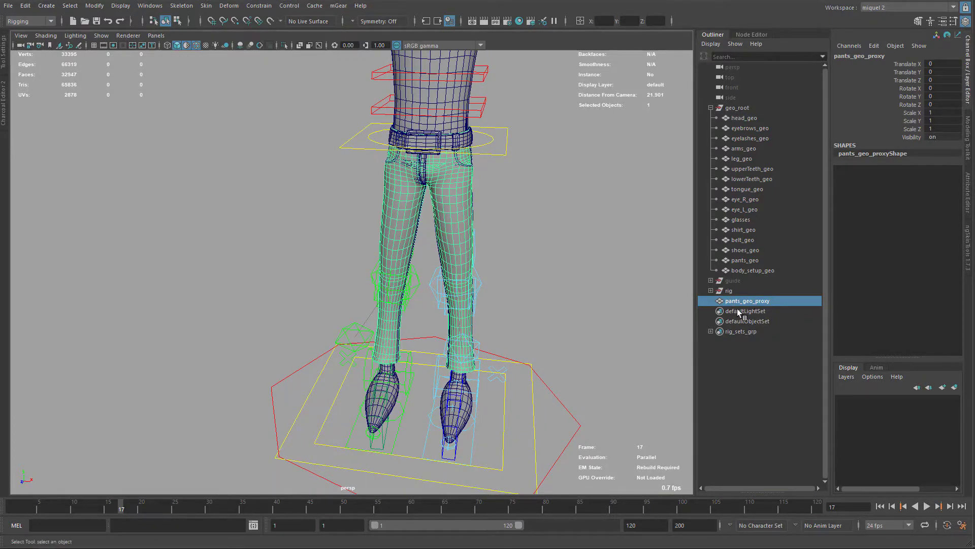
{"action": "middle_click_drag", "start_coordinate": [565, 257], "coordinate": [562, 266], "text": "alt"}
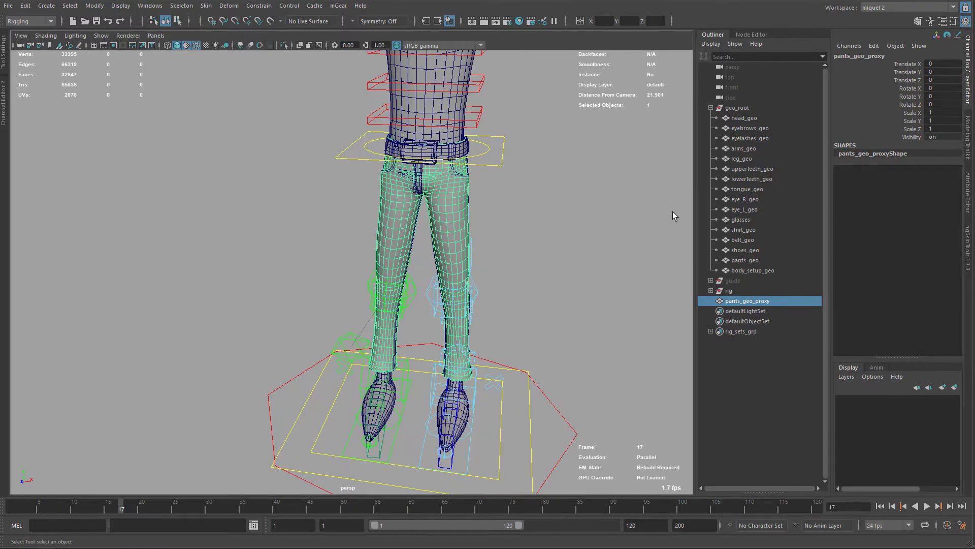
- Try to copy the skin from body_setup_geo to all the character meshes and pants_geo_proxy with mGear Copy Skin
{"action": "left_click", "coordinate": [737, 120]}
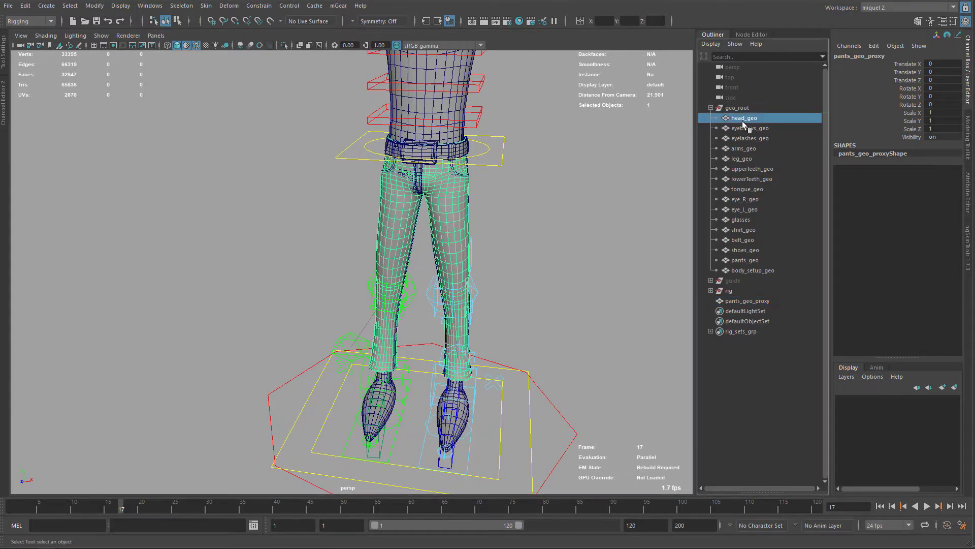
{"action": "left_click", "coordinate": [744, 260], "text": "shift"}
{"action": "left_click", "coordinate": [748, 301], "text": "ctrl"}
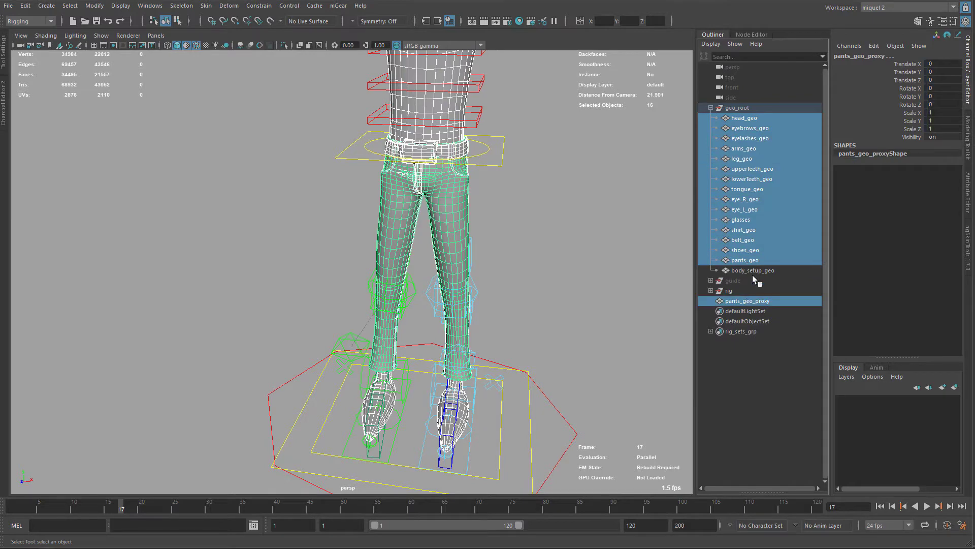
{"action": "left_click", "coordinate": [752, 270], "text": "ctrl"}
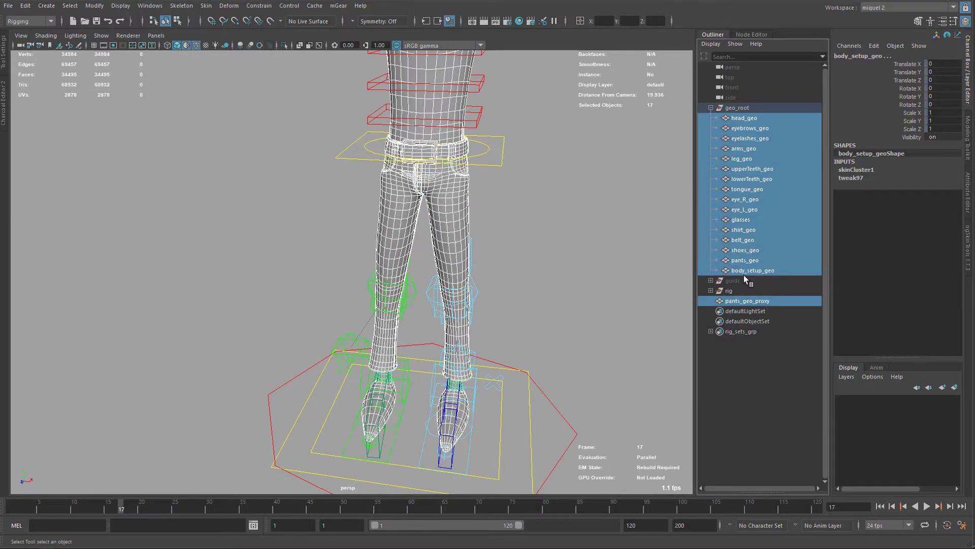
{"action": "left_click", "coordinate": [338, 5]}
{"action": "mouse_move", "coordinate": [364, 51]}
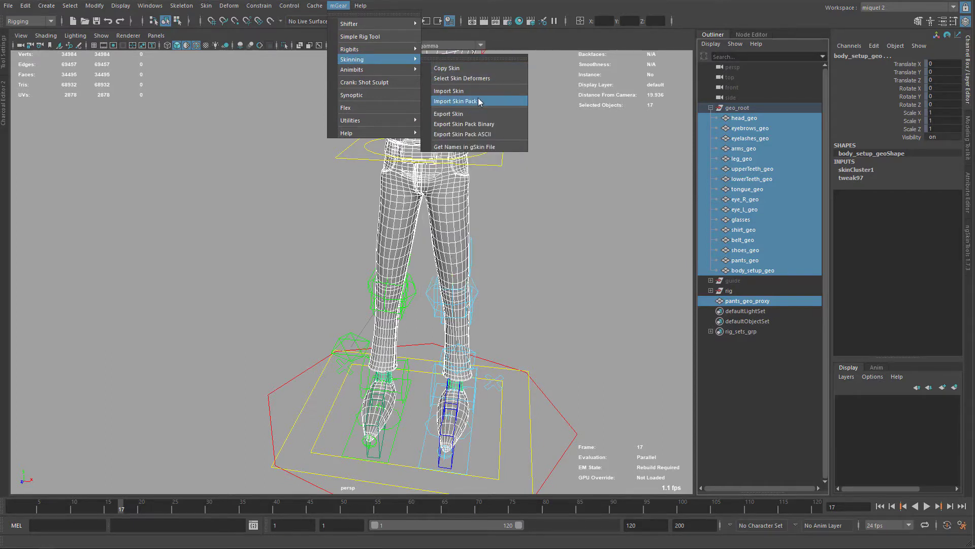
{"action": "left_click", "coordinate": [466, 71]}
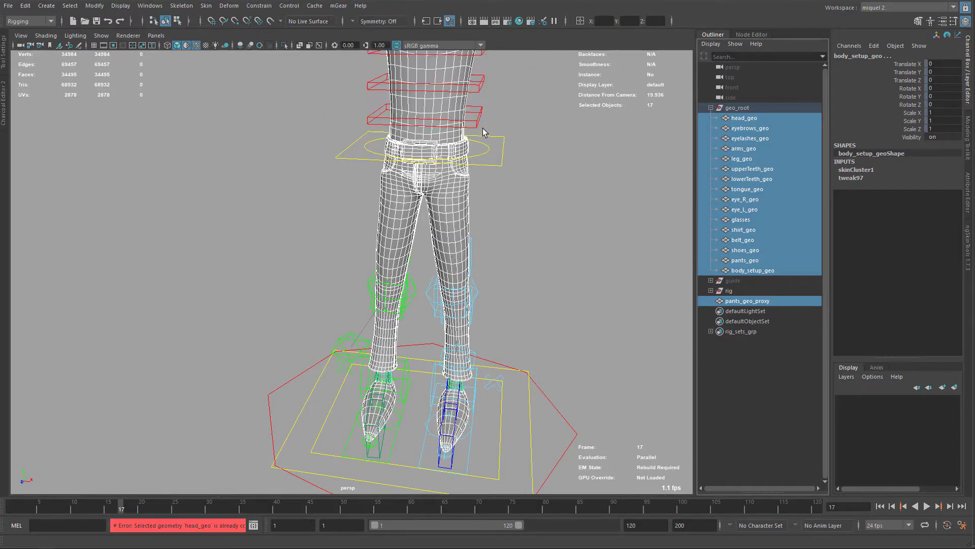
{"action": "middle_click_drag", "start_coordinate": [522, 225], "coordinate": [516, 241], "text": "alt"}
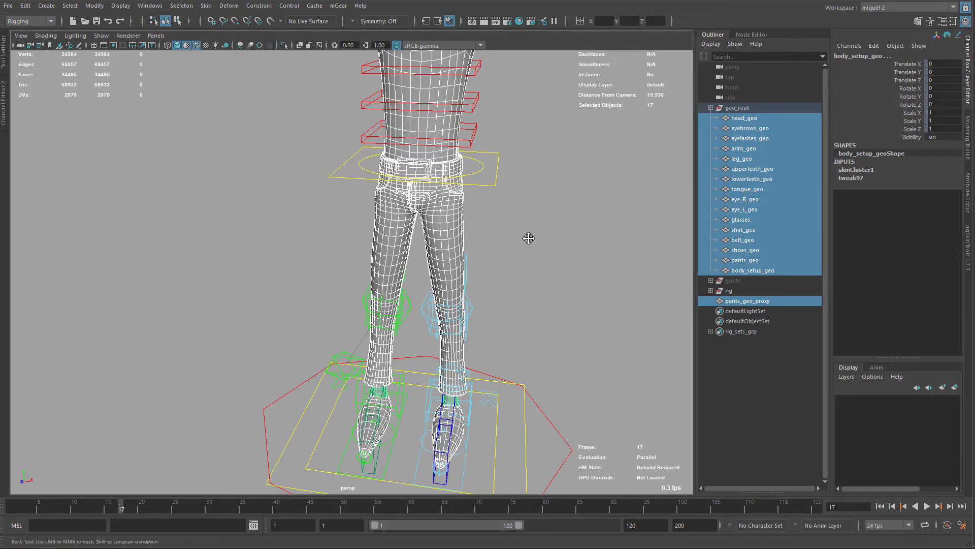
- Unbind the skin from all the geo_root meshes from head_geo through pants_geo, leaving body_setup_geo out of the selection
{"action": "left_click", "coordinate": [749, 120]}
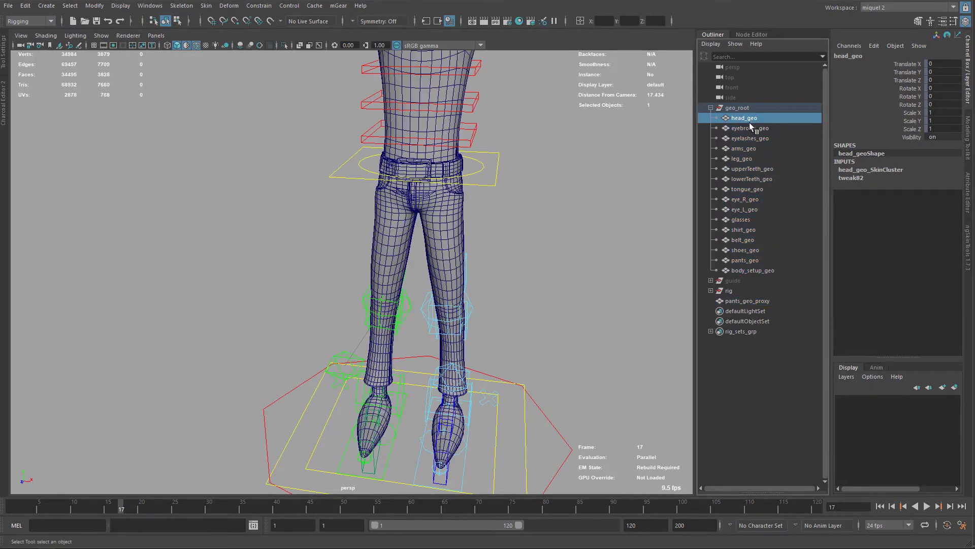
{"action": "left_click", "coordinate": [747, 260]}
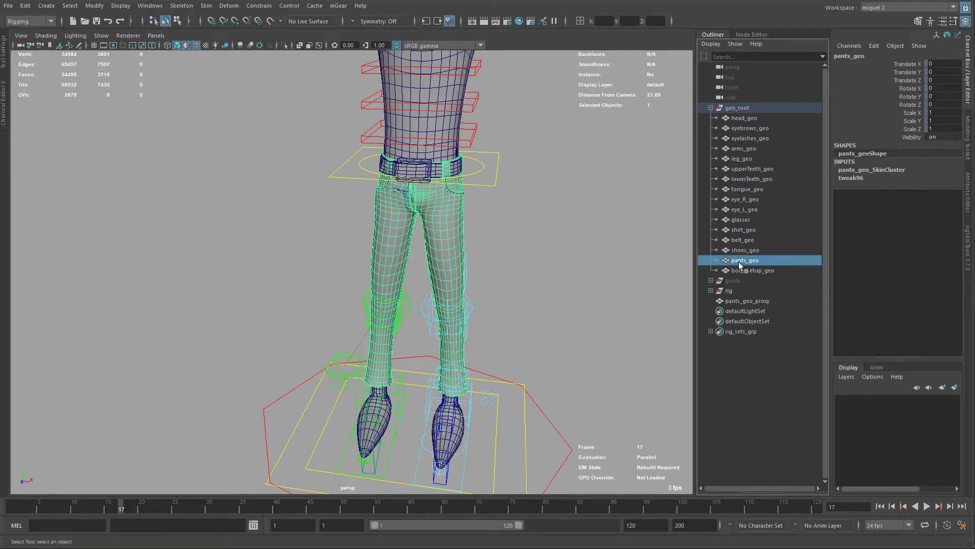
{"action": "left_click", "coordinate": [745, 118], "text": "shift"}
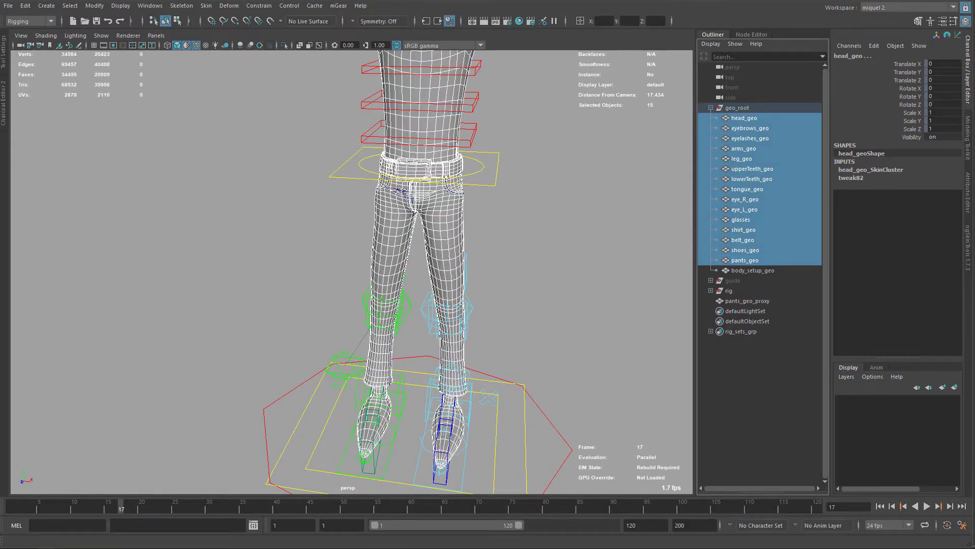
{"action": "left_click", "coordinate": [206, 5]}
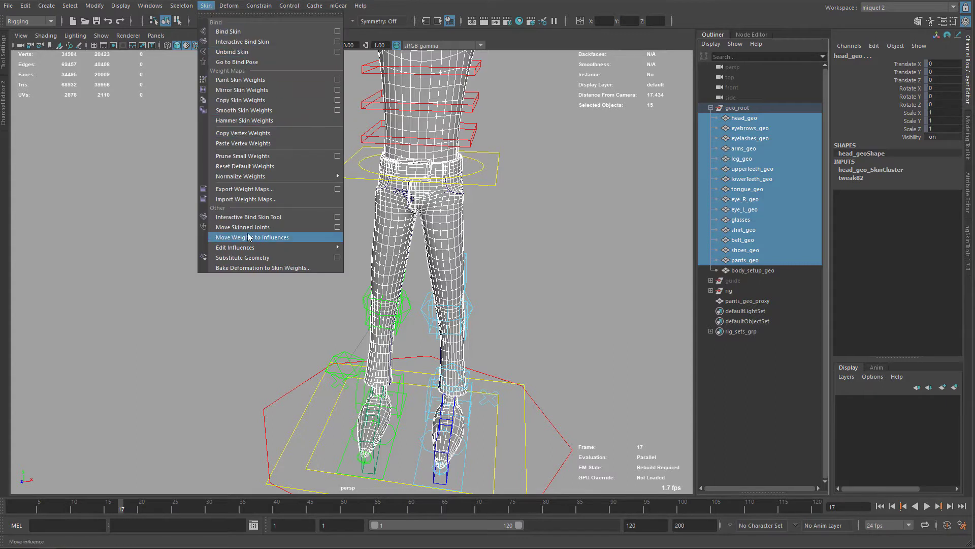
{"action": "left_click", "coordinate": [244, 53]}
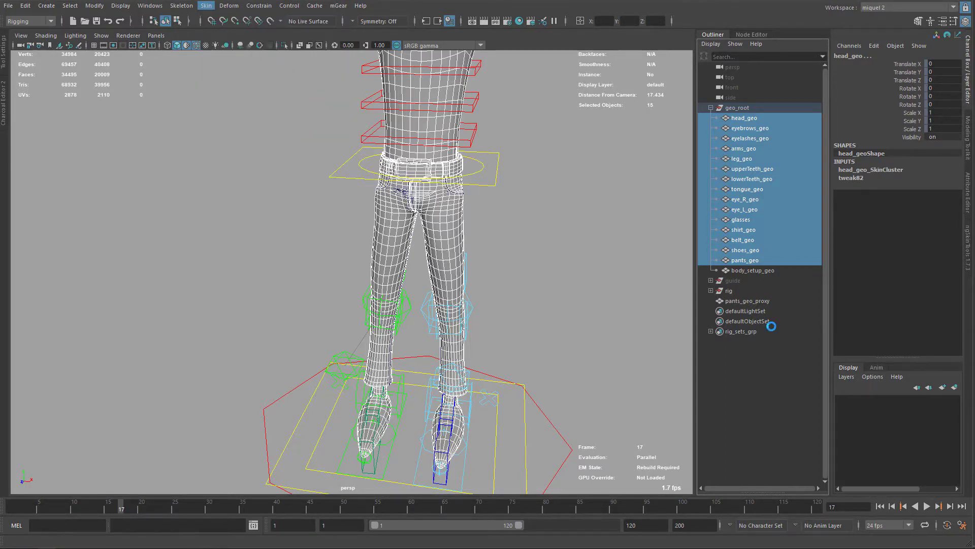
- Copy the skin from body_setup_geo to the geo_root meshes and pants_geo_proxy with mGear Copy Skin
{"action": "left_click", "coordinate": [751, 302]}
{"action": "left_click", "coordinate": [741, 118]}
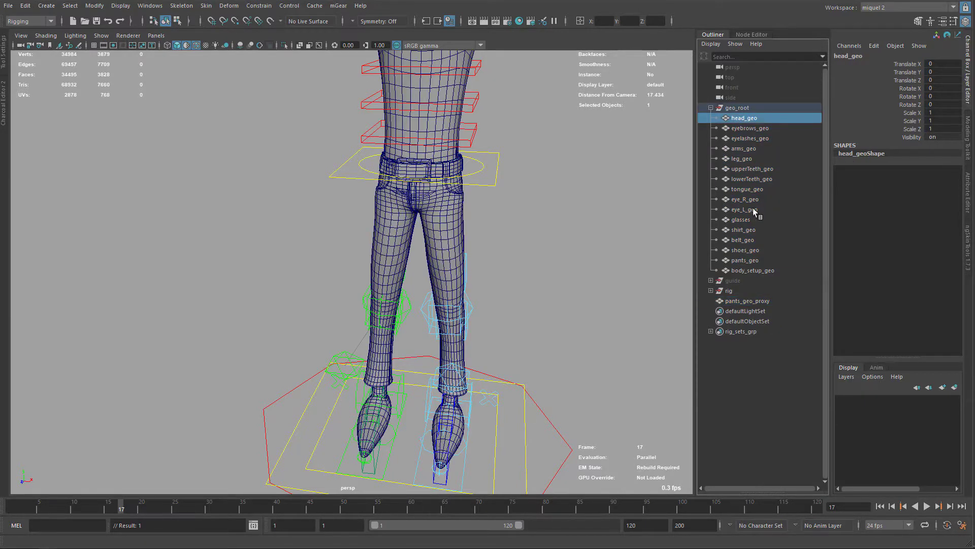
{"action": "left_click", "coordinate": [746, 271], "text": "shift"}
{"action": "left_click", "coordinate": [743, 301], "text": "ctrl"}
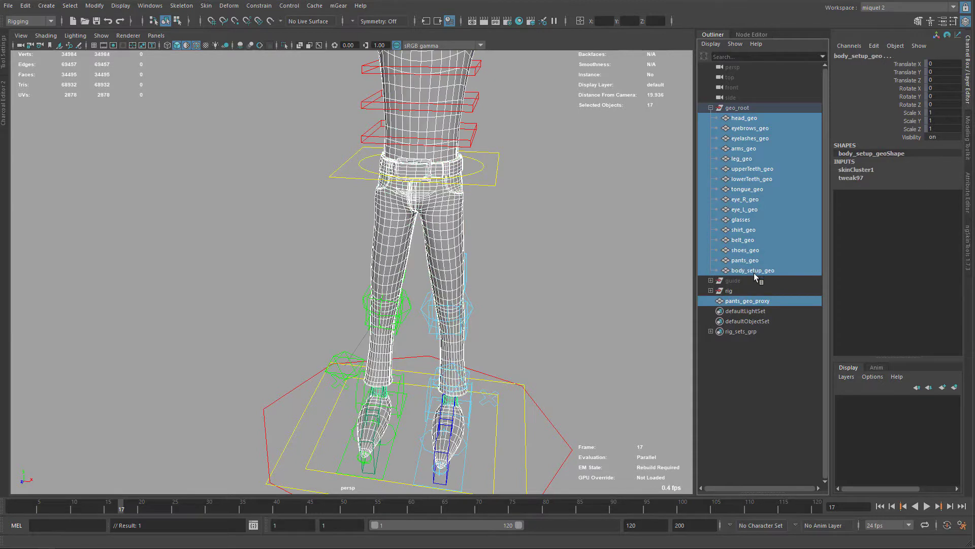
{"action": "left_click", "coordinate": [338, 5]}
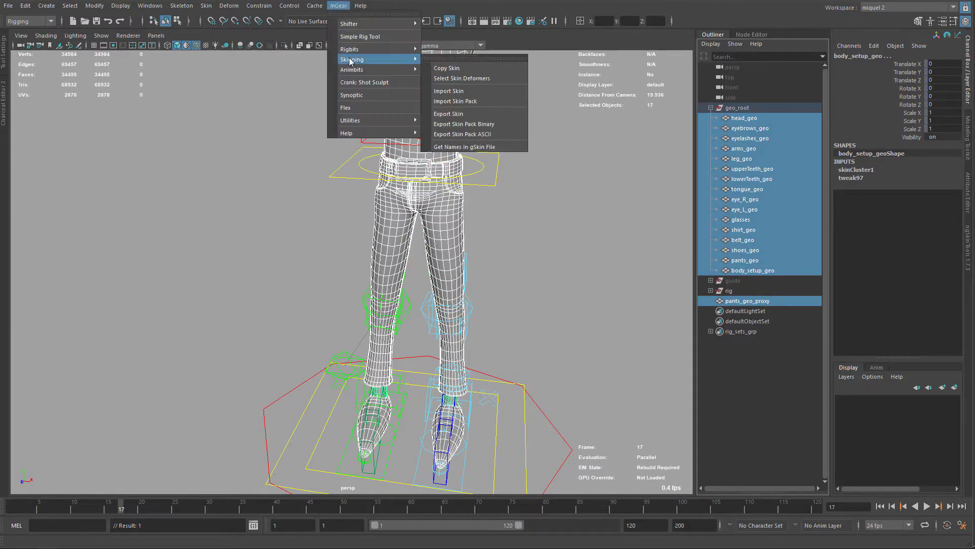
{"action": "mouse_move", "coordinate": [363, 59]}
{"action": "left_click", "coordinate": [472, 138]}
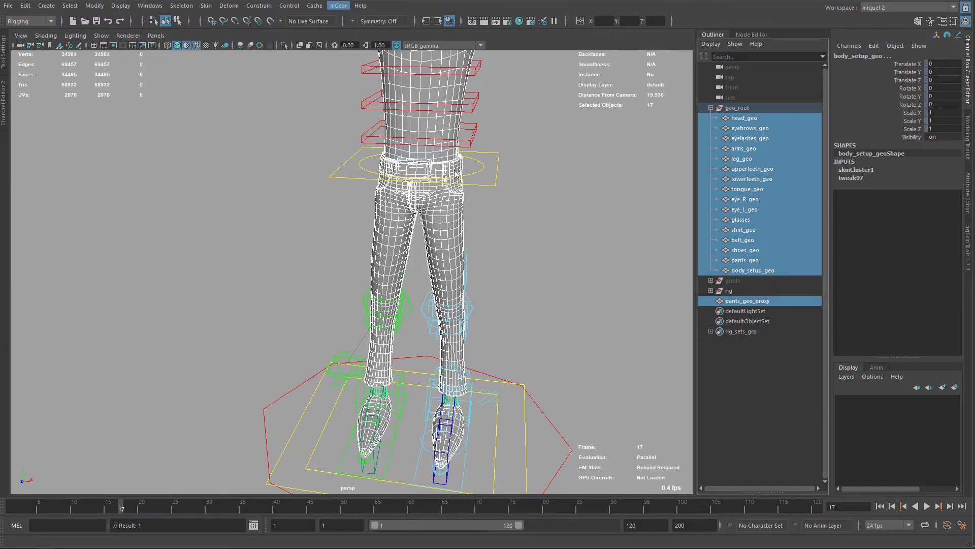
- Raise the left leg IK control, leg_L0_ik_ctl, to about 6.41 in Translate Y and 0.86 in Translate Z
{"action": "scroll", "coordinate": [489, 305], "scroll_direction": "down", "scroll_amount": 6}
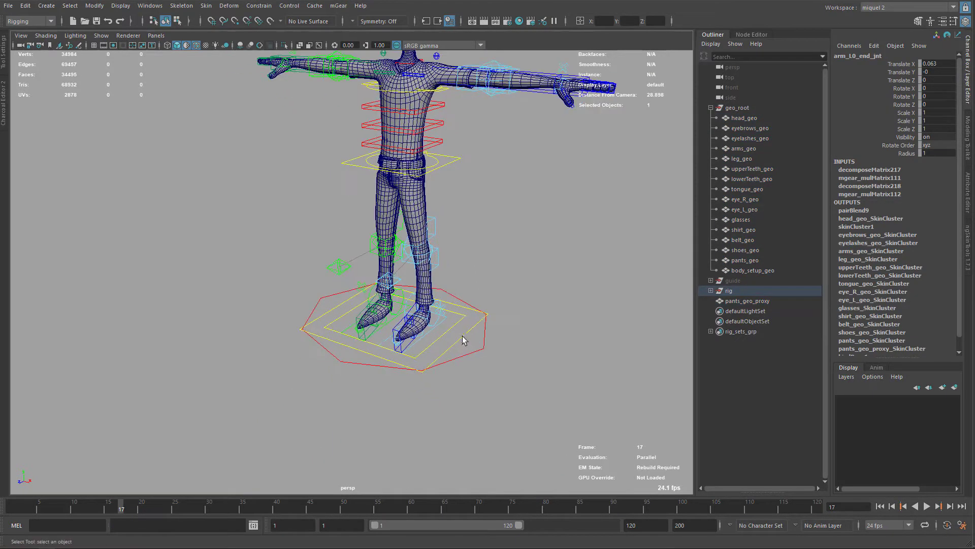
{"action": "left_click", "coordinate": [426, 335]}
{"action": "key", "text": "w"}
{"action": "left_click_drag", "start_coordinate": [483, 330], "coordinate": [466, 273], "text": "alt"}
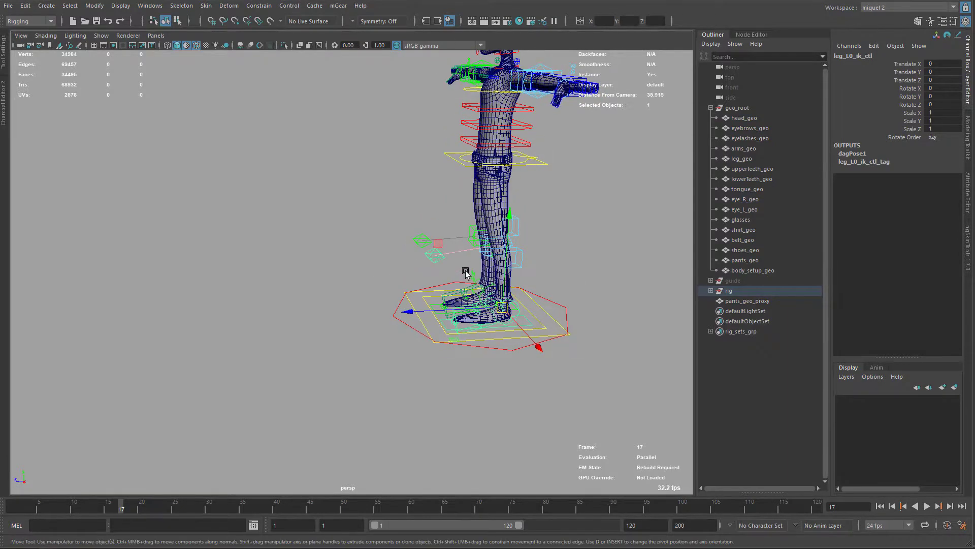
{"action": "scroll", "coordinate": [478, 272], "scroll_direction": "up", "scroll_amount": 5}
{"action": "left_click_drag", "start_coordinate": [559, 274], "coordinate": [563, 85]}
{"action": "scroll", "coordinate": [584, 81], "scroll_direction": "up", "scroll_amount": 2}
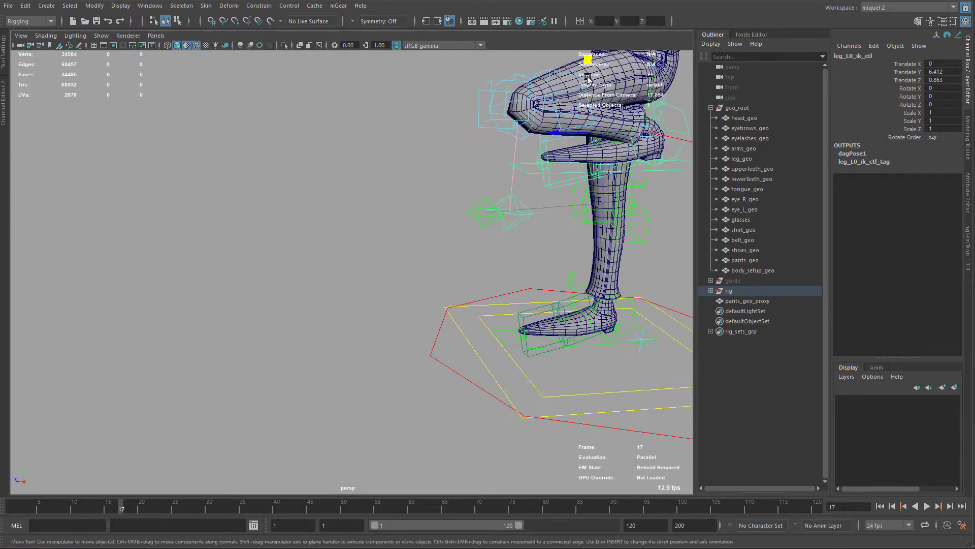
- Examine how the pants deform around the raised leg's hip, crotch and knee from several angles
{"action": "middle_click_drag", "start_coordinate": [528, 185], "coordinate": [457, 286], "text": "alt"}
{"action": "left_click_drag", "start_coordinate": [529, 287], "coordinate": [569, 305], "text": "alt"}
{"action": "scroll", "coordinate": [496, 361], "scroll_direction": "up", "scroll_amount": 3}
{"action": "left_click_drag", "start_coordinate": [496, 361], "coordinate": [574, 233], "text": "alt"}
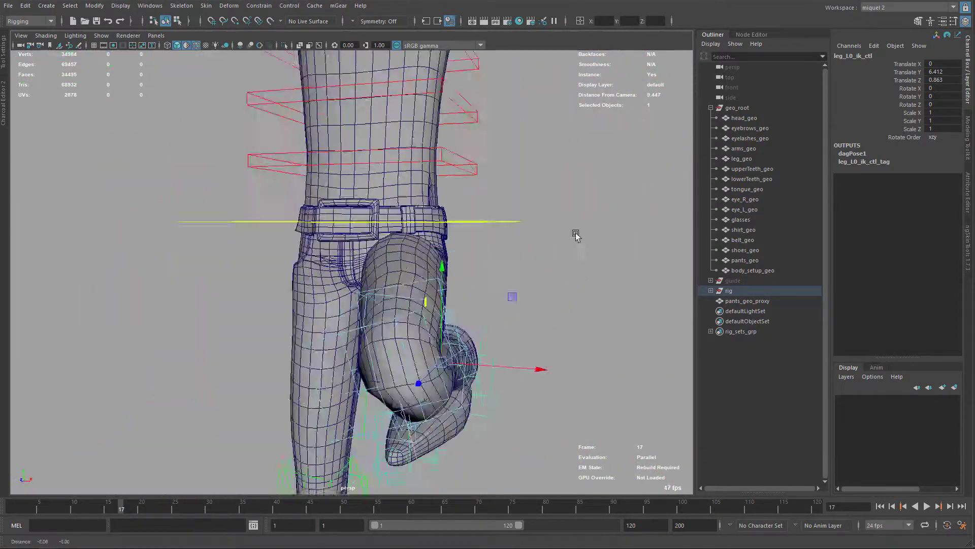
{"action": "scroll", "coordinate": [506, 203], "scroll_direction": "up", "scroll_amount": 2}
{"action": "left_click_drag", "start_coordinate": [462, 218], "coordinate": [513, 285], "text": "alt"}
{"action": "scroll", "coordinate": [510, 281], "scroll_direction": "up", "scroll_amount": 5}
{"action": "middle_click_drag", "start_coordinate": [513, 229], "coordinate": [308, 209], "text": "alt"}
{"action": "scroll", "coordinate": [308, 209], "scroll_direction": "up", "scroll_amount": 3}
{"action": "left_click_drag", "start_coordinate": [308, 210], "coordinate": [409, 248], "text": "alt"}
{"action": "scroll", "coordinate": [410, 248], "scroll_direction": "down", "scroll_amount": 3}
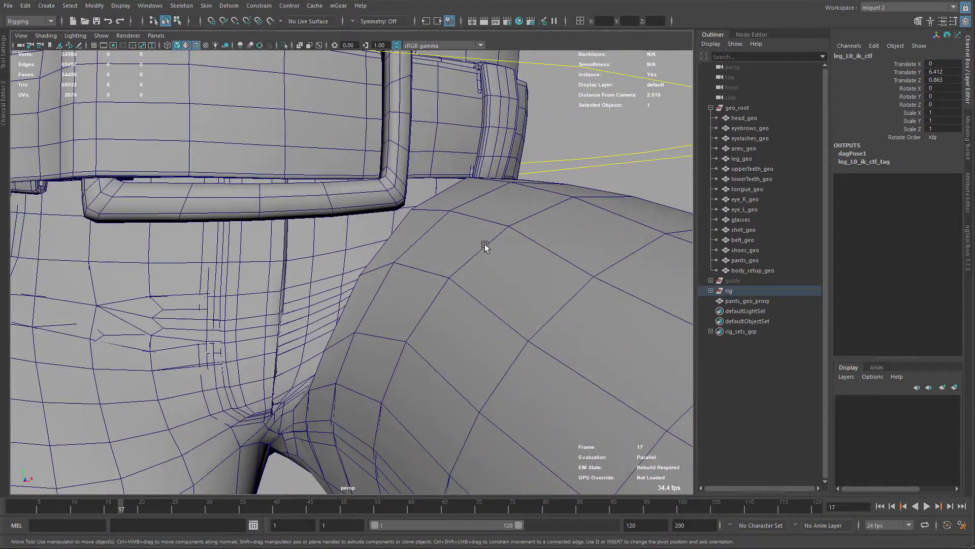
{"action": "scroll", "coordinate": [485, 246], "scroll_direction": "down", "scroll_amount": 8}
{"action": "left_click_drag", "start_coordinate": [485, 246], "coordinate": [400, 261], "text": "alt"}
{"action": "scroll", "coordinate": [400, 261], "scroll_direction": "up", "scroll_amount": 2}
{"action": "middle_click_drag", "start_coordinate": [401, 261], "coordinate": [472, 287], "text": "alt"}
{"action": "middle_click_drag", "start_coordinate": [581, 208], "coordinate": [359, 315], "text": "alt"}
{"action": "scroll", "coordinate": [359, 316], "scroll_direction": "up", "scroll_amount": 1}
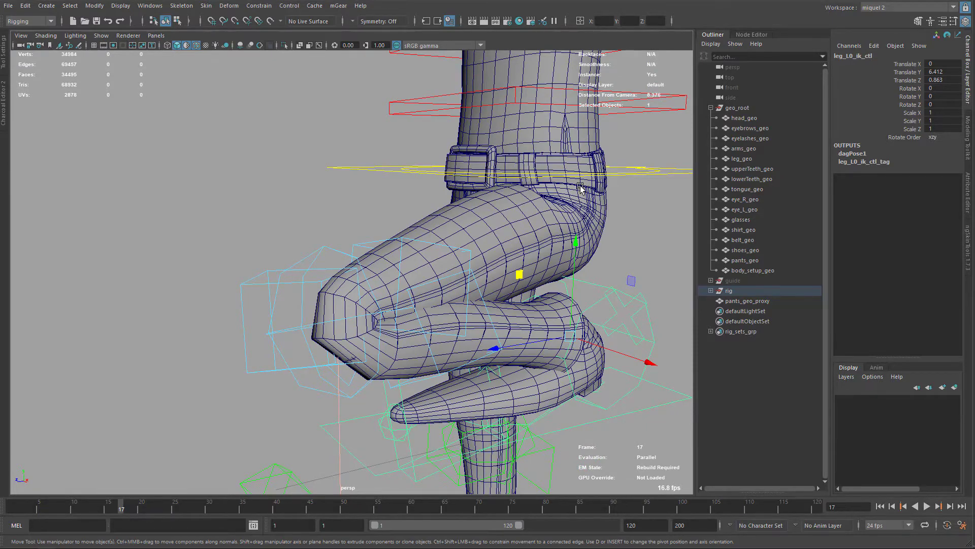
{"action": "left_click_drag", "start_coordinate": [580, 188], "coordinate": [507, 205], "text": "alt"}
- Select belt_geo, frame it and inspect how the belt and its loops deform around the hips
{"action": "key", "text": "q"}
{"action": "left_click", "coordinate": [506, 191]}
{"action": "left_click", "coordinate": [506, 191]}
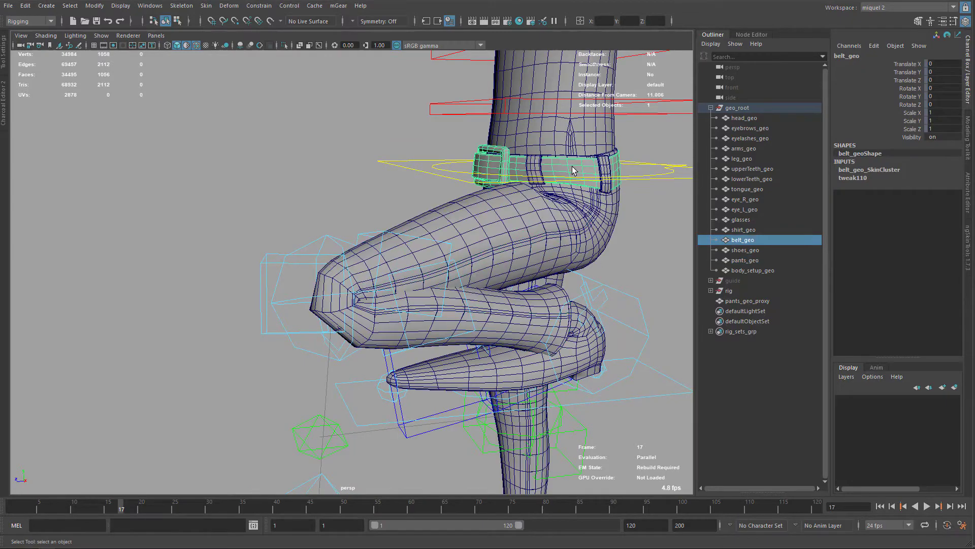
{"action": "key", "text": "f"}
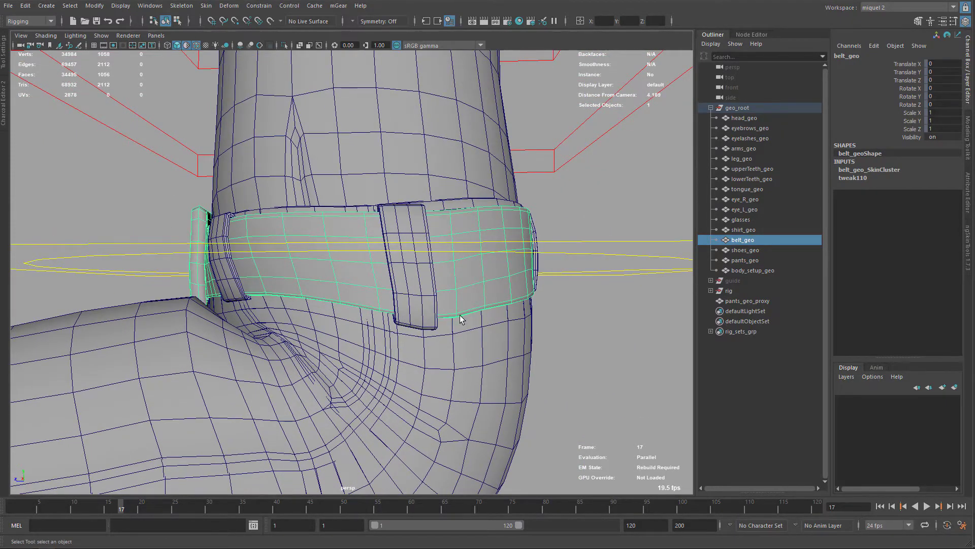
{"action": "left_click_drag", "start_coordinate": [515, 313], "coordinate": [205, 324], "text": "alt"}
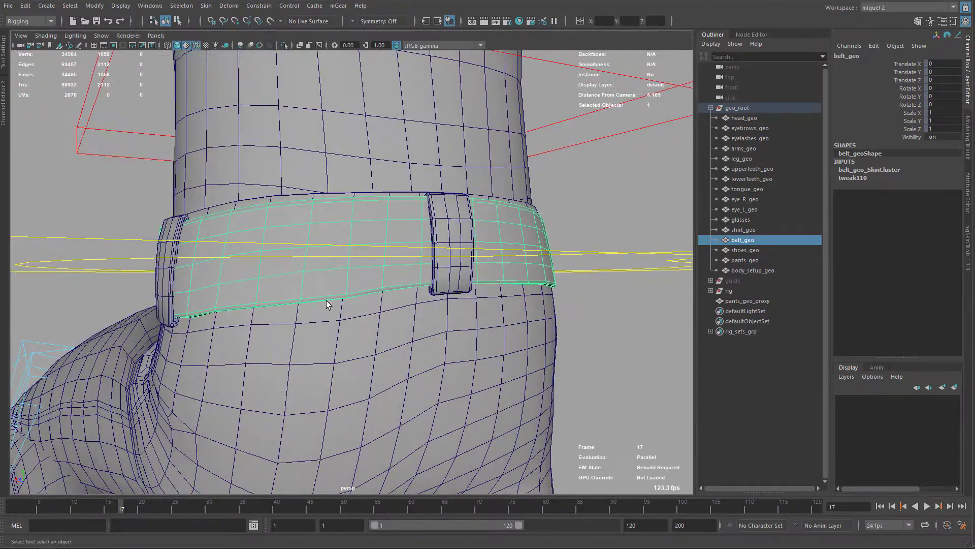
{"action": "left_click_drag", "start_coordinate": [546, 290], "coordinate": [496, 303], "text": "alt"}
{"action": "right_click_drag", "start_coordinate": [523, 293], "coordinate": [213, 291], "text": "alt"}
{"action": "left_click_drag", "start_coordinate": [218, 294], "coordinate": [411, 306], "text": "alt"}
{"action": "right_click_drag", "start_coordinate": [284, 309], "coordinate": [367, 312], "text": "alt"}
{"action": "middle_click_drag", "start_coordinate": [366, 312], "coordinate": [420, 256], "text": "alt"}
{"action": "right_click_drag", "start_coordinate": [420, 256], "coordinate": [340, 316], "text": "alt"}
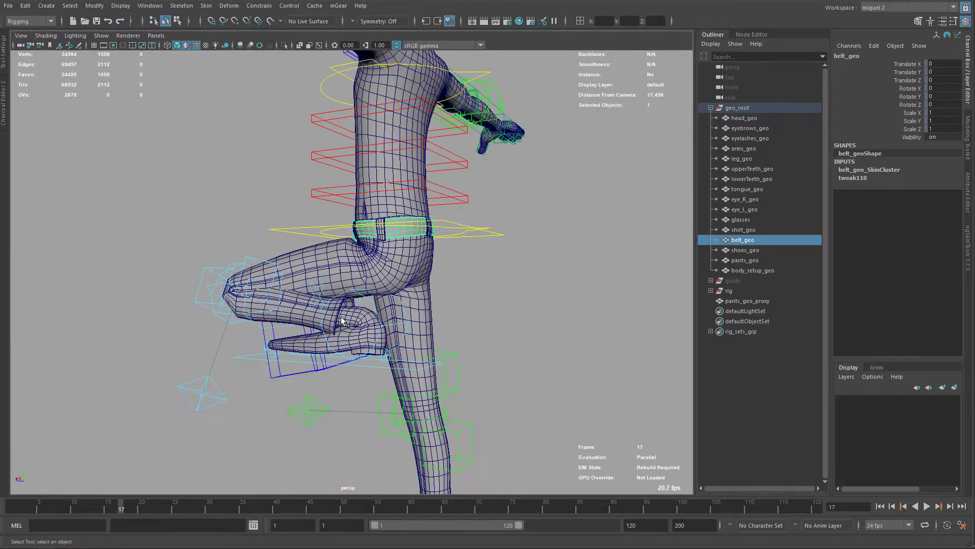
{"action": "left_click_drag", "start_coordinate": [340, 316], "coordinate": [374, 320], "text": "alt"}
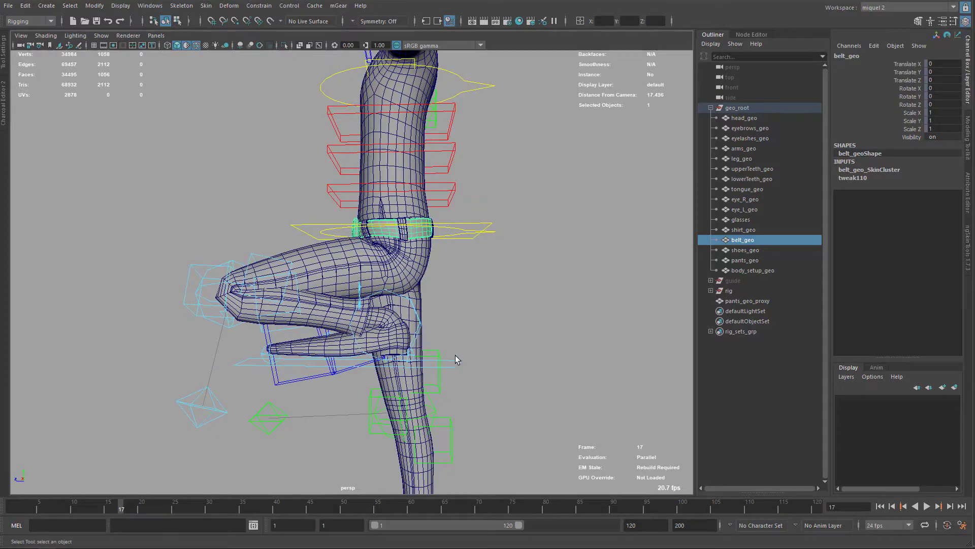
- Isolate pants_geo_proxy to check its hip deformation, restore the full scene and compare it with the detailed pants
{"action": "left_click", "coordinate": [736, 301]}
{"action": "scroll", "coordinate": [486, 280], "scroll_direction": "up", "scroll_amount": 5}
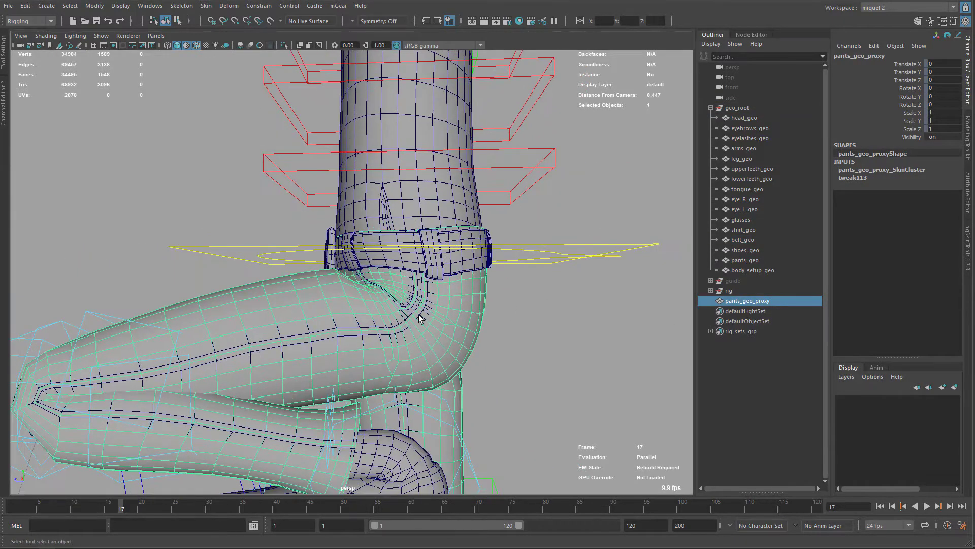
{"action": "key", "text": "ctrl+1"}
{"action": "left_click_drag", "start_coordinate": [414, 298], "coordinate": [372, 276], "text": "alt"}
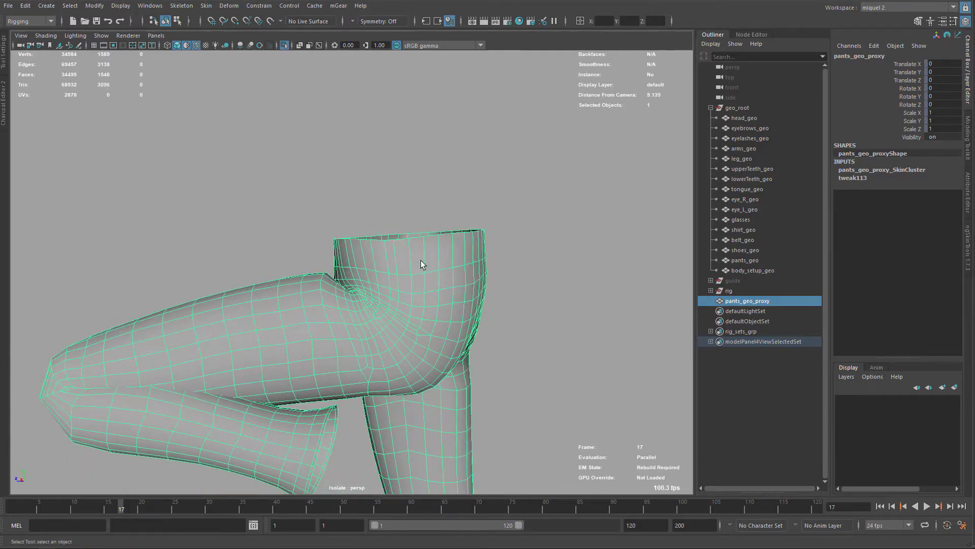
{"action": "key", "text": "ctrl+1"}
{"action": "scroll", "coordinate": [457, 269], "scroll_direction": "up", "scroll_amount": 6}
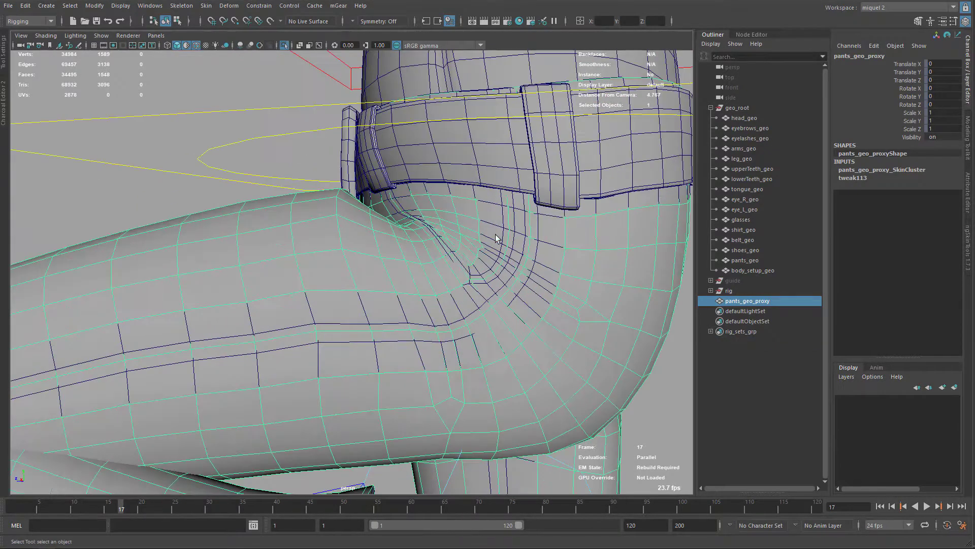
{"action": "left_click_drag", "start_coordinate": [496, 239], "coordinate": [481, 227], "text": "alt"}
- Select the band of faces just below the belt on pants_geo, inspect it, and return to object selection
{"action": "left_click", "coordinate": [467, 247]}
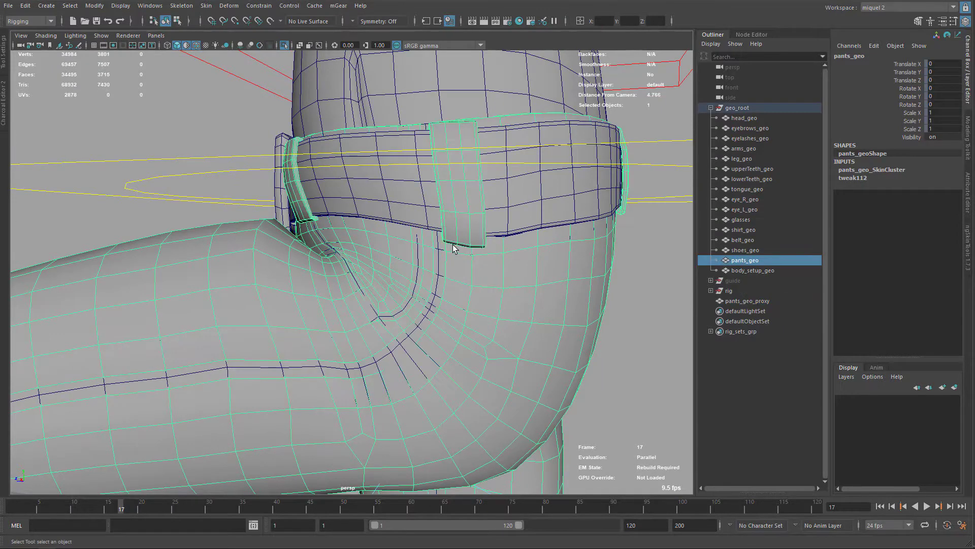
{"action": "key", "text": "F11"}
{"action": "double_click", "coordinate": [498, 246]}
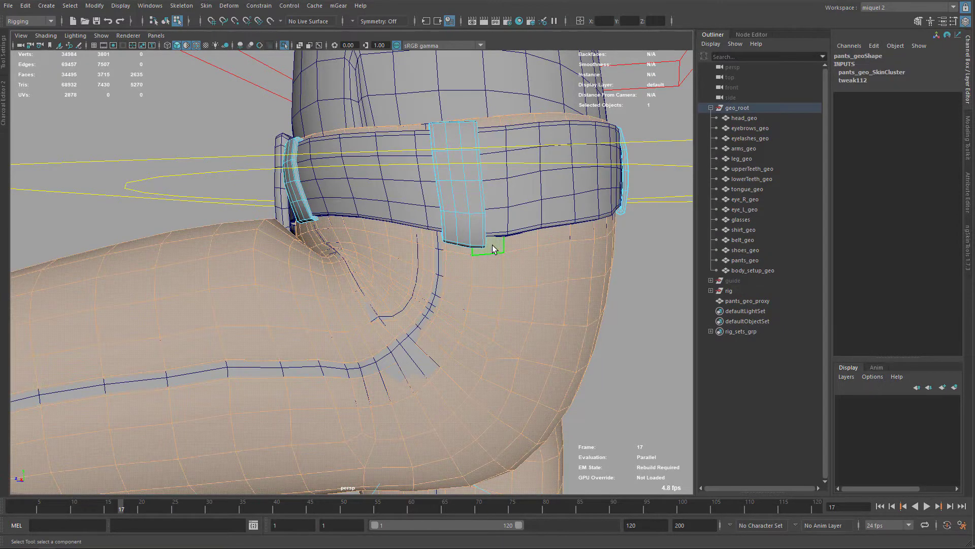
{"action": "left_click", "coordinate": [492, 245]}
{"action": "double_click", "coordinate": [516, 246], "text": "shift"}
{"action": "left_click_drag", "start_coordinate": [515, 248], "coordinate": [483, 248], "text": "alt"}
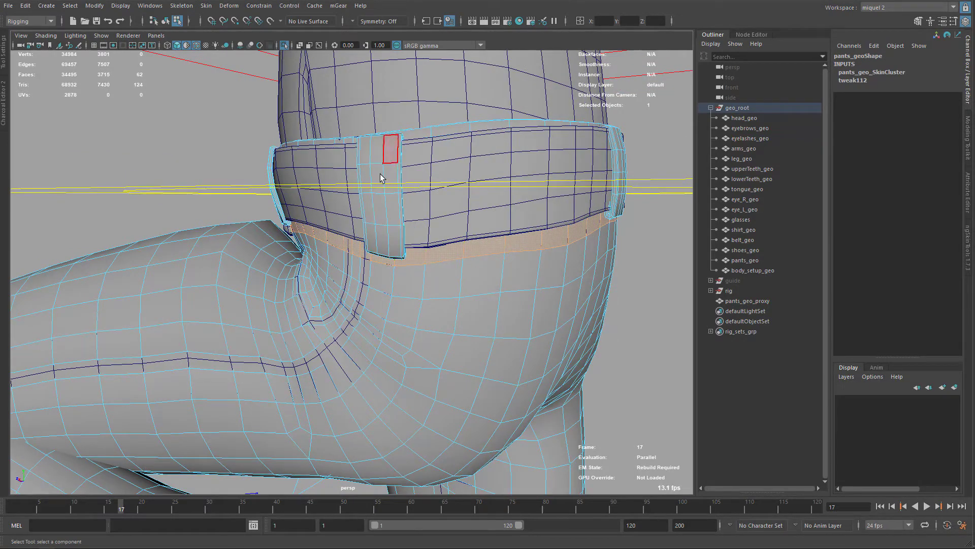
{"action": "left_click_drag", "start_coordinate": [474, 270], "coordinate": [453, 254], "text": "alt"}
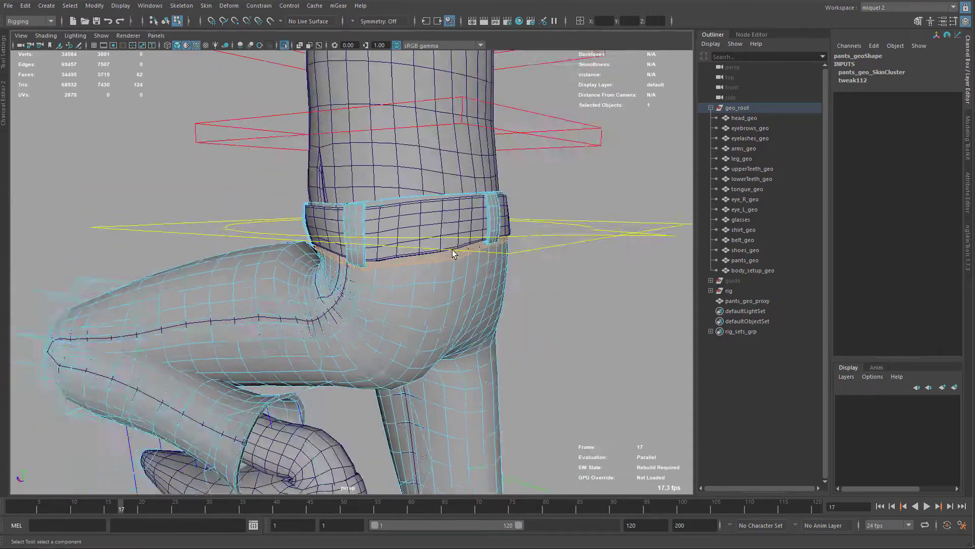
{"action": "right_click_drag", "start_coordinate": [453, 254], "coordinate": [285, 277], "text": "alt"}
{"action": "left_click_drag", "start_coordinate": [422, 266], "coordinate": [505, 290], "text": "alt"}
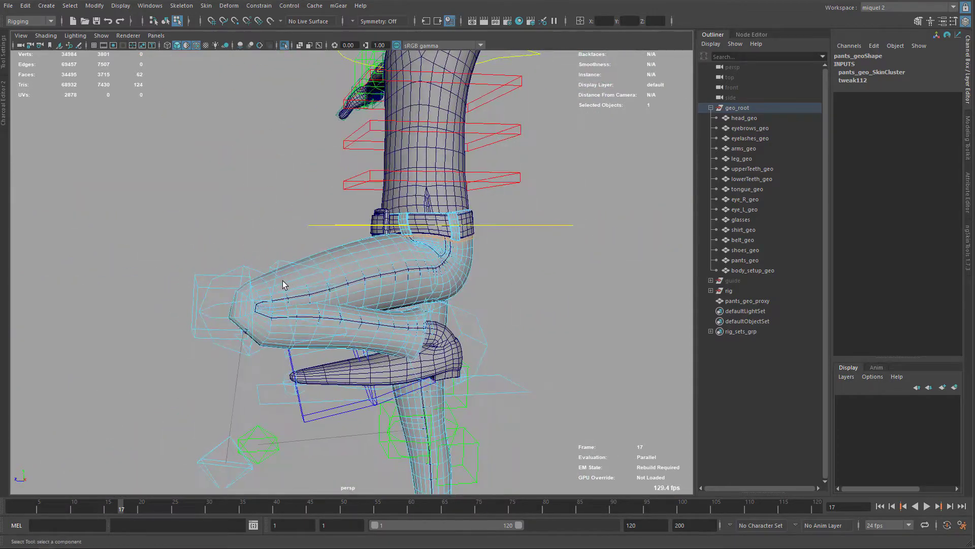
{"action": "key", "text": "F8"}
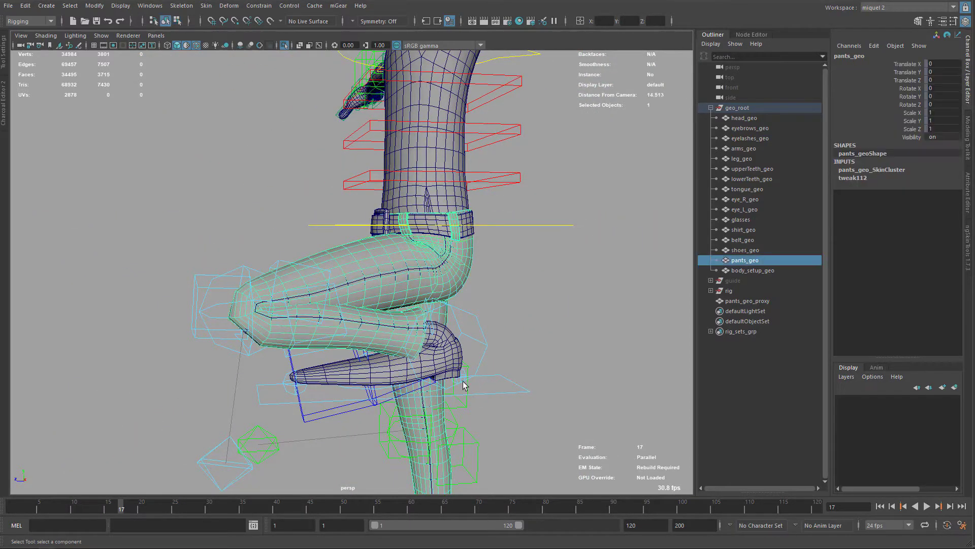
- Reset the left leg IK control, leg_L0_ik_ctl, to its default pose
{"action": "mouse_move", "coordinate": [462, 382]}
{"action": "left_mouse_down", "text": "alt"}
{"action": "mouse_move", "coordinate": [450, 369]}
{"action": "mouse_move", "coordinate": [472, 386]}
{"action": "mouse_move", "coordinate": [461, 375]}
{"action": "left_mouse_up", "text": "alt"}
{"action": "left_click", "coordinate": [507, 353]}
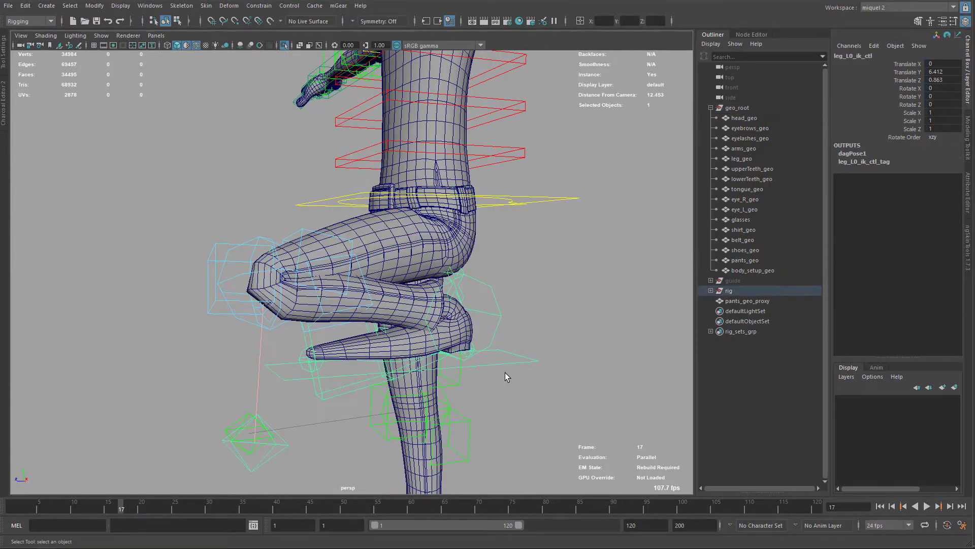
{"action": "key", "text": "ctrl+shift+r"}
{"action": "right_click_drag", "start_coordinate": [467, 305], "coordinate": [420, 303], "text": "alt"}
{"action": "left_click_drag", "start_coordinate": [419, 303], "coordinate": [480, 313], "text": "alt"}
{"action": "scroll", "coordinate": [477, 227], "scroll_direction": "up", "scroll_amount": 5}
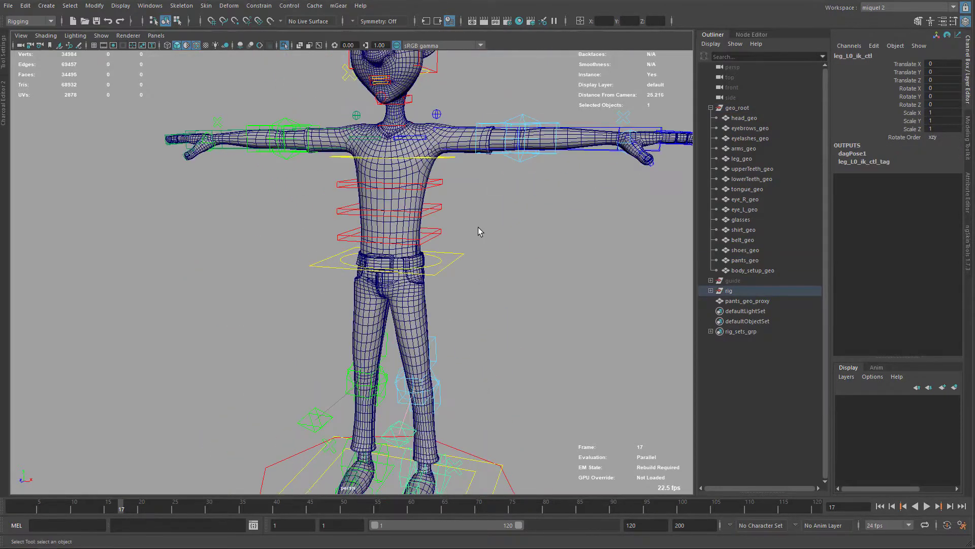
- Move the left elbow helper control, elbowHelper_L1_ctl, to about 0.43 in Translate Z to test the sleeve, and undo the move
{"action": "left_click_drag", "start_coordinate": [478, 227], "coordinate": [508, 265], "text": "alt"}
{"action": "middle_click_drag", "start_coordinate": [507, 264], "coordinate": [427, 213], "text": "alt"}
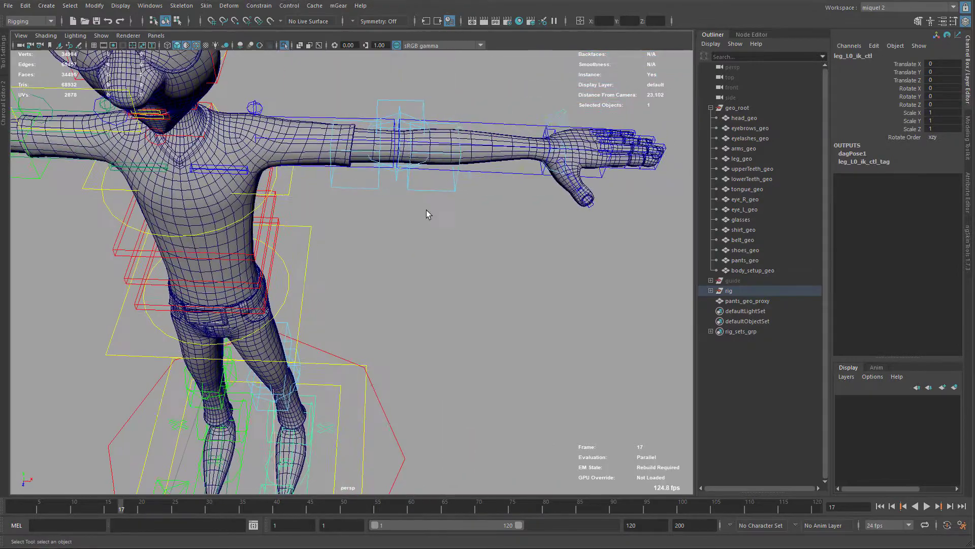
{"action": "left_click", "coordinate": [493, 121]}
{"action": "left_click_drag", "start_coordinate": [494, 120], "coordinate": [426, 285], "text": "alt"}
{"action": "key", "text": "e"}
{"action": "key", "text": "ctrl+z"}
{"action": "key", "text": "q"}
{"action": "left_click", "coordinate": [374, 258]}
{"action": "key", "text": "w"}
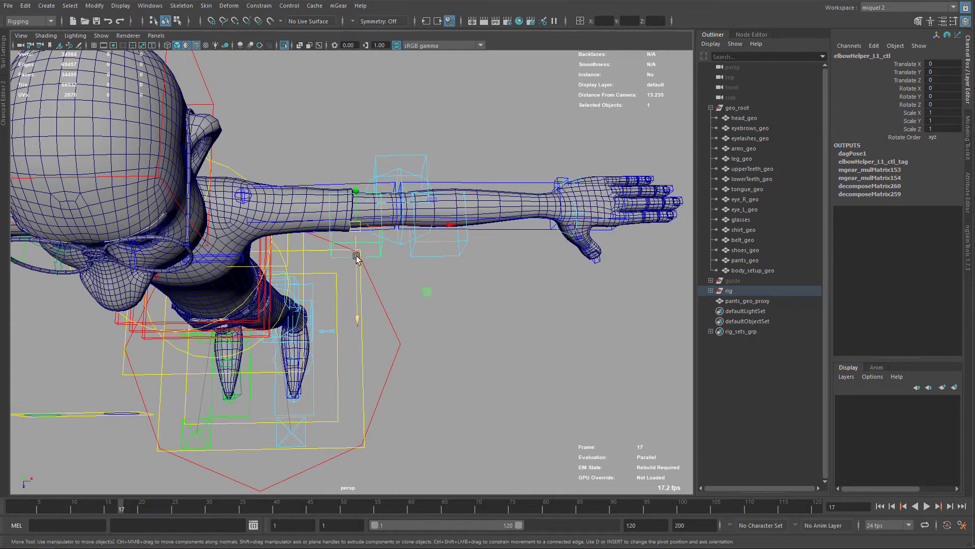
{"action": "left_click_drag", "start_coordinate": [356, 258], "coordinate": [285, 217]}
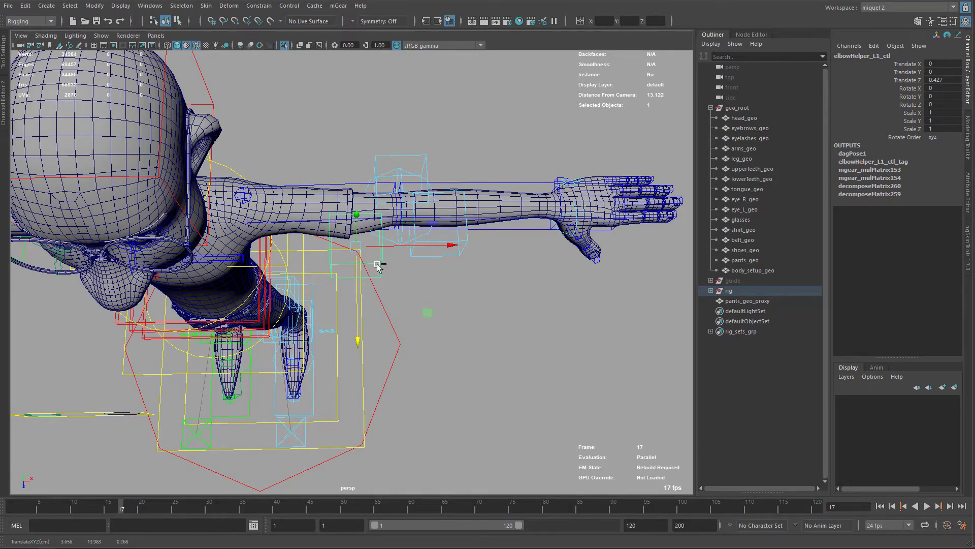
{"action": "key", "text": "ctrl+z"}
{"action": "scroll", "coordinate": [371, 266], "scroll_direction": "up", "scroll_amount": 3}
{"action": "scroll", "coordinate": [376, 277], "scroll_direction": "down", "scroll_amount": 3}
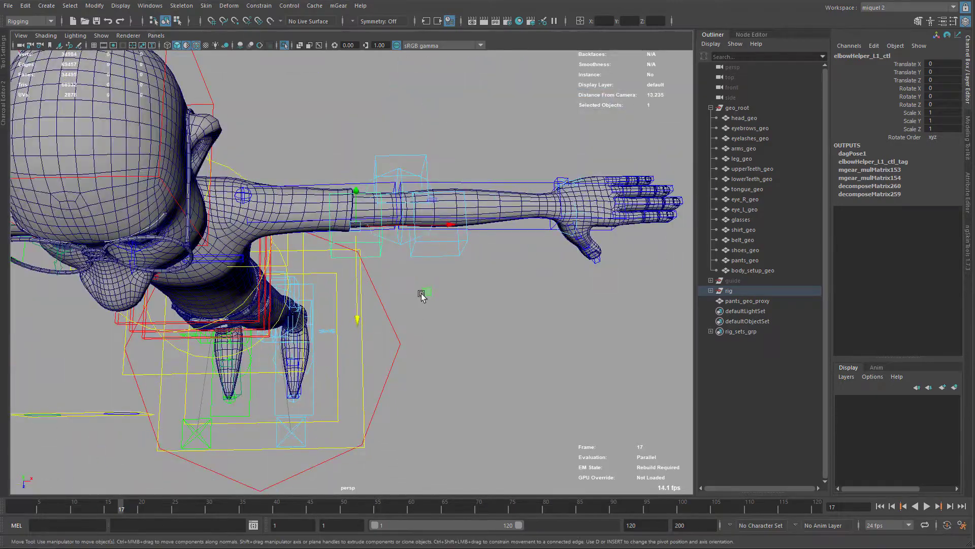
- Select the left knee helper control, kneeHelper_L0_ctl, and examine its placement against the pants leg
{"action": "mouse_move", "coordinate": [421, 296]}
{"action": "left_mouse_down", "text": "alt"}
{"action": "mouse_move", "coordinate": [490, 270]}
{"action": "mouse_move", "coordinate": [468, 261]}
{"action": "mouse_move", "coordinate": [462, 281]}
{"action": "mouse_move", "coordinate": [430, 265]}
{"action": "mouse_move", "coordinate": [446, 258]}
{"action": "mouse_move", "coordinate": [430, 281]}
{"action": "left_mouse_up", "text": "alt"}
{"action": "middle_click_drag", "start_coordinate": [430, 281], "coordinate": [430, 219], "text": "alt"}
{"action": "left_click_drag", "start_coordinate": [430, 219], "coordinate": [364, 230], "text": "alt"}
{"action": "scroll", "coordinate": [434, 290], "scroll_direction": "up", "scroll_amount": 5}
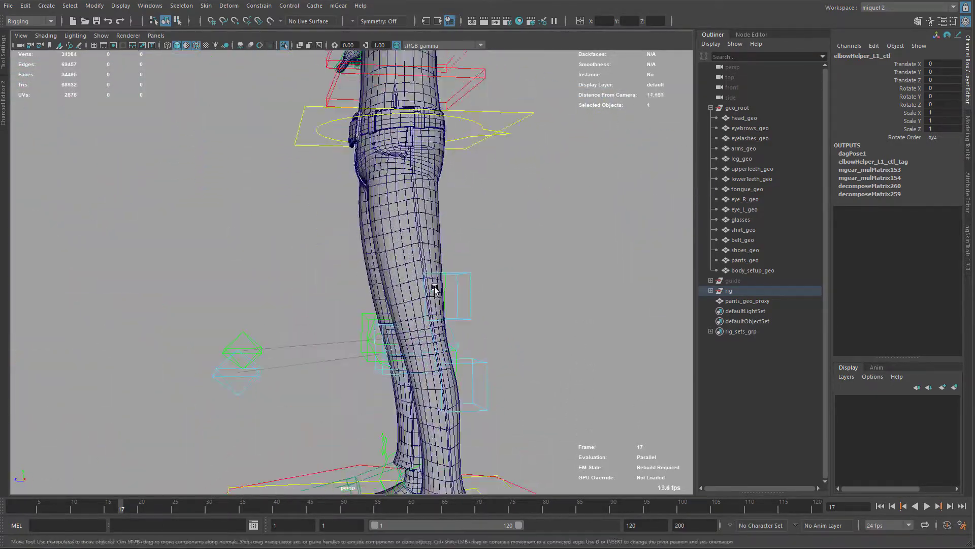
{"action": "key", "text": "q"}
{"action": "left_click", "coordinate": [385, 328]}
{"action": "left_click_drag", "start_coordinate": [417, 347], "coordinate": [406, 351], "text": "alt"}
{"action": "key", "text": "w"}
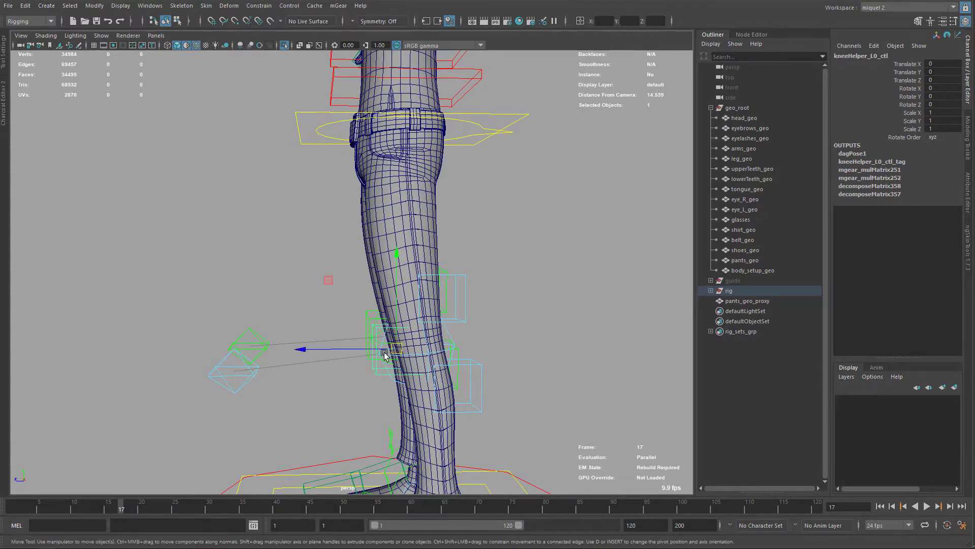
- Raise leg_L0_ik_ctl to about 6.76 in Translate Y and 1.0 in Translate Z to test the knee bend, and undo it
{"action": "right_click_drag", "start_coordinate": [403, 336], "coordinate": [409, 327], "text": "alt"}
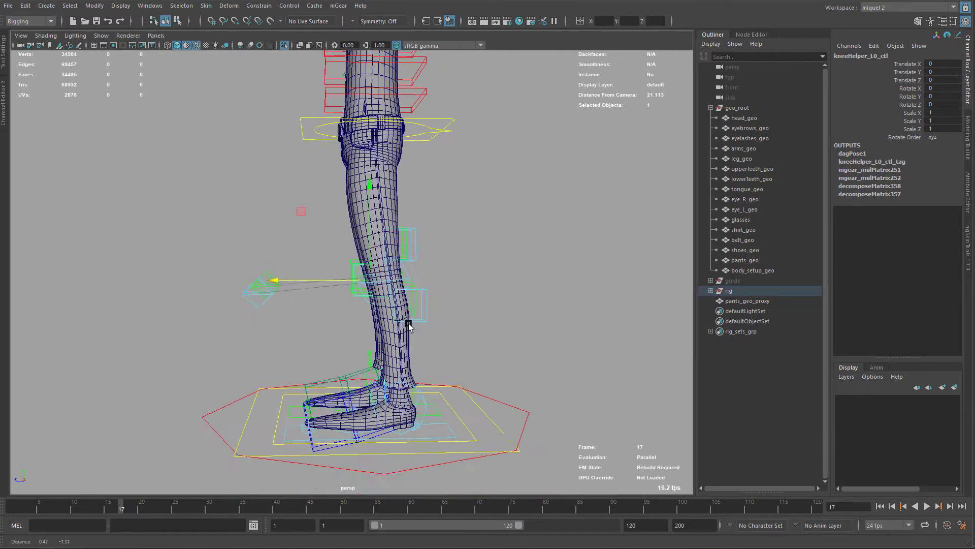
{"action": "middle_click_drag", "start_coordinate": [409, 326], "coordinate": [407, 314], "text": "alt"}
{"action": "key", "text": "q"}
{"action": "left_click_drag", "start_coordinate": [432, 408], "coordinate": [452, 417]}
{"action": "key", "text": "w"}
{"action": "left_click_drag", "start_coordinate": [396, 390], "coordinate": [362, 182]}
{"action": "scroll", "coordinate": [288, 174], "scroll_direction": "up", "scroll_amount": 2}
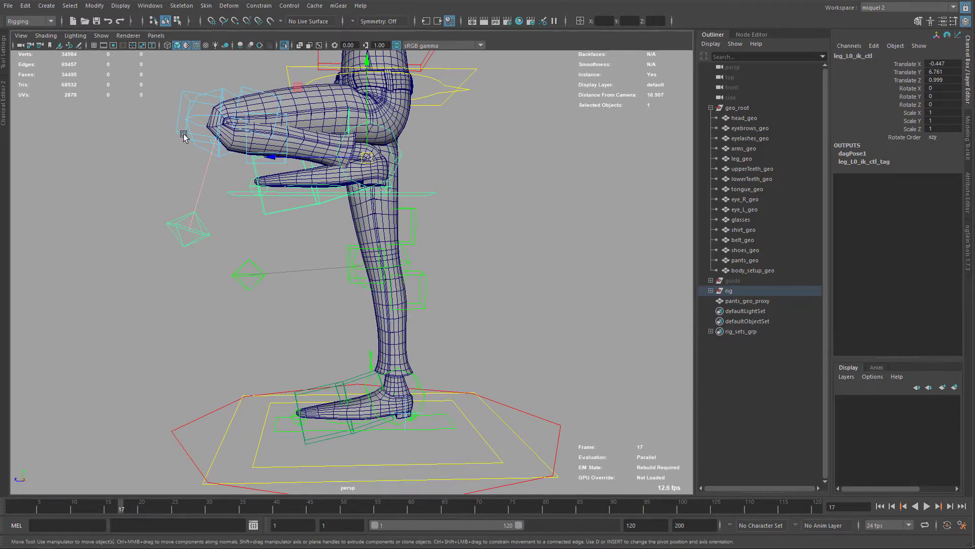
{"action": "key", "text": "ctrl+z"}
- Examine the lower legs, select pants_geo_proxy and check its fit down to the hems and ankles
{"action": "left_click_drag", "start_coordinate": [433, 370], "coordinate": [420, 361], "text": "alt"}
{"action": "scroll", "coordinate": [420, 361], "scroll_direction": "up", "scroll_amount": 3}
{"action": "middle_click_drag", "start_coordinate": [420, 361], "coordinate": [419, 338], "text": "alt"}
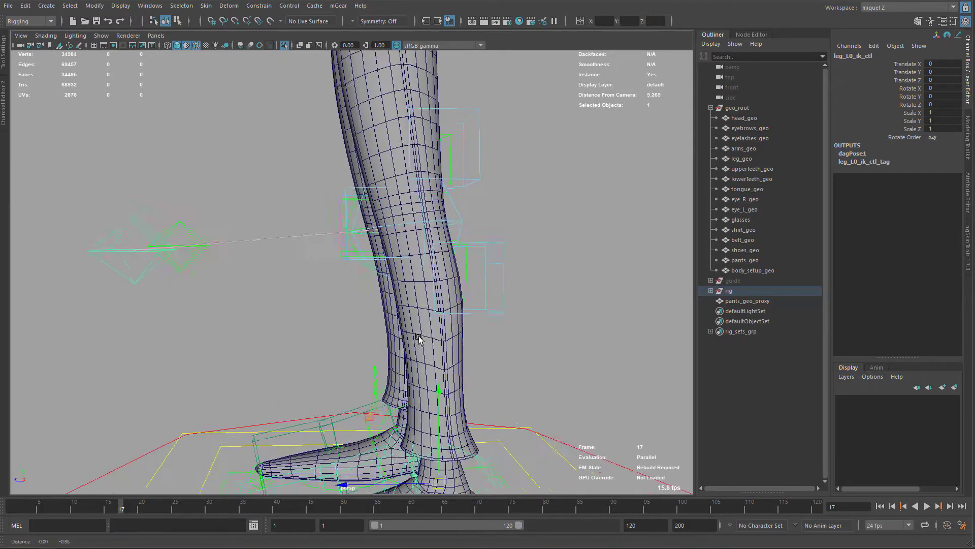
{"action": "right_click_drag", "start_coordinate": [418, 338], "coordinate": [406, 327], "text": "alt"}
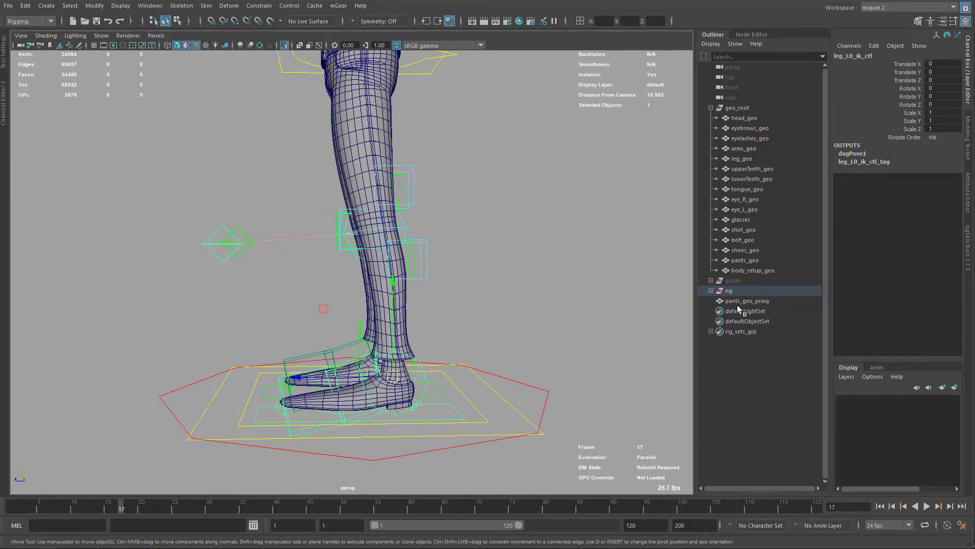
{"action": "left_click_drag", "start_coordinate": [493, 253], "coordinate": [439, 290], "text": "alt"}
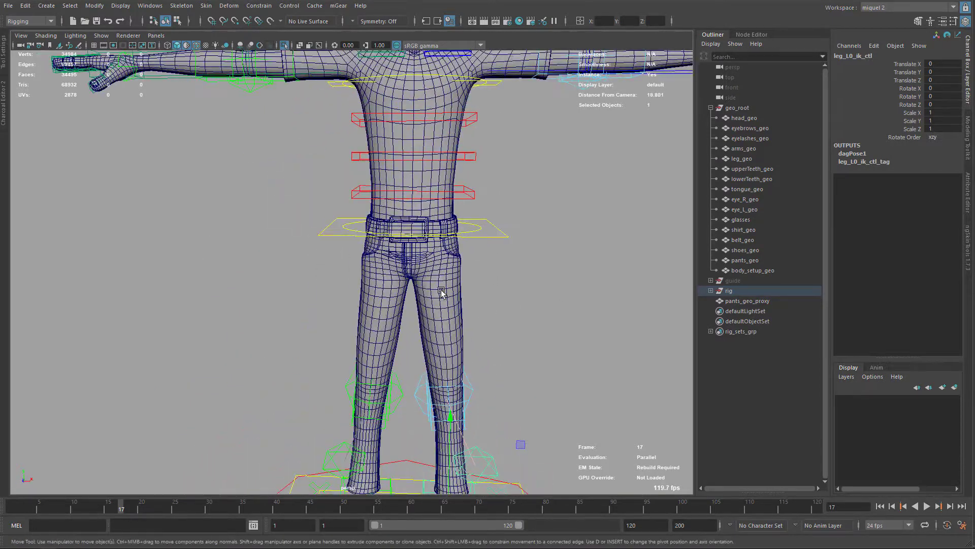
{"action": "left_click", "coordinate": [440, 321]}
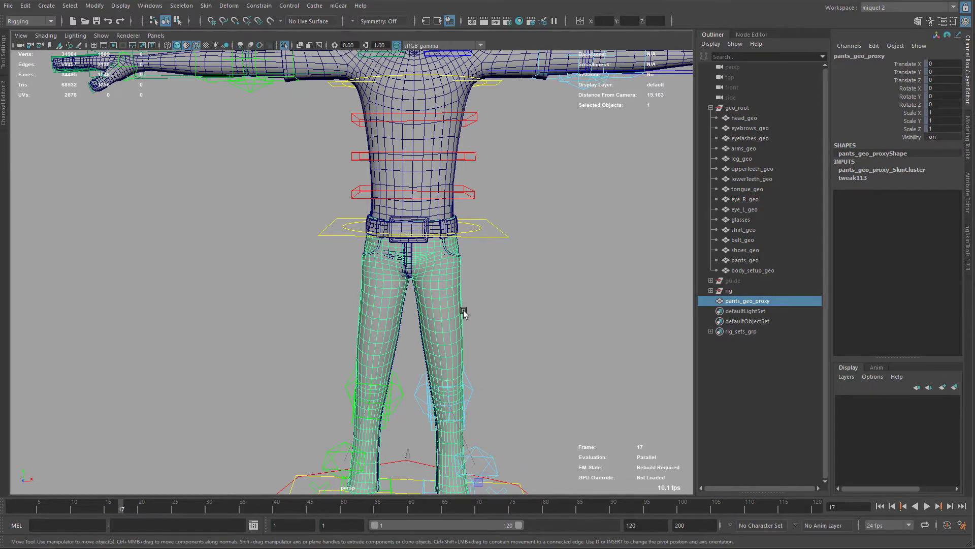
{"action": "left_click_drag", "start_coordinate": [506, 354], "coordinate": [471, 344], "text": "alt"}
{"action": "middle_click_drag", "start_coordinate": [471, 345], "coordinate": [474, 268], "text": "alt"}
{"action": "right_click_drag", "start_coordinate": [474, 268], "coordinate": [468, 283], "text": "alt"}
{"action": "left_click_drag", "start_coordinate": [468, 283], "coordinate": [485, 287], "text": "alt"}
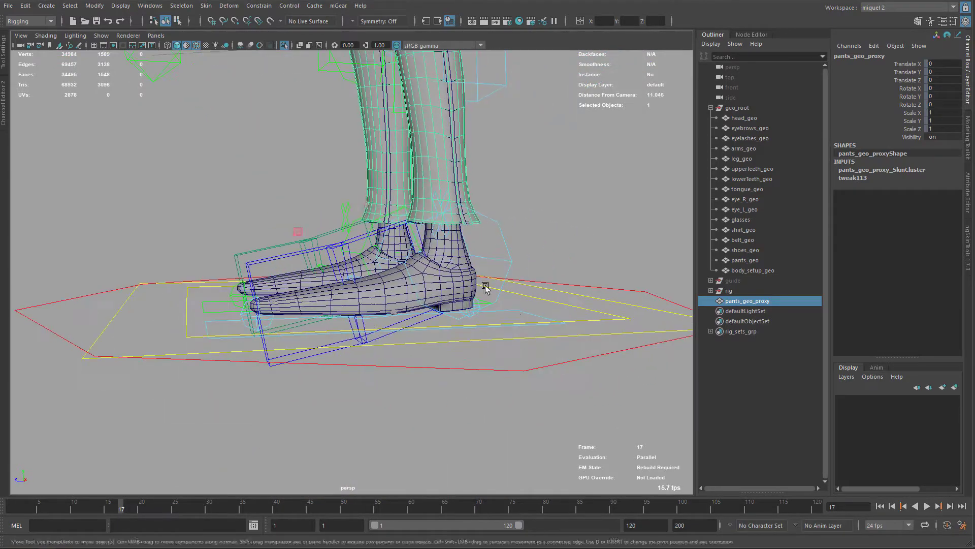
- Try rotating the left leg IK control, leg_L0_ik_ctl, about -4.7 degrees in X, and undo the rotation
{"action": "key", "text": "q"}
{"action": "left_click", "coordinate": [529, 313]}
{"action": "left_click_drag", "start_coordinate": [529, 313], "coordinate": [516, 320], "text": "alt"}
{"action": "key", "text": "e"}
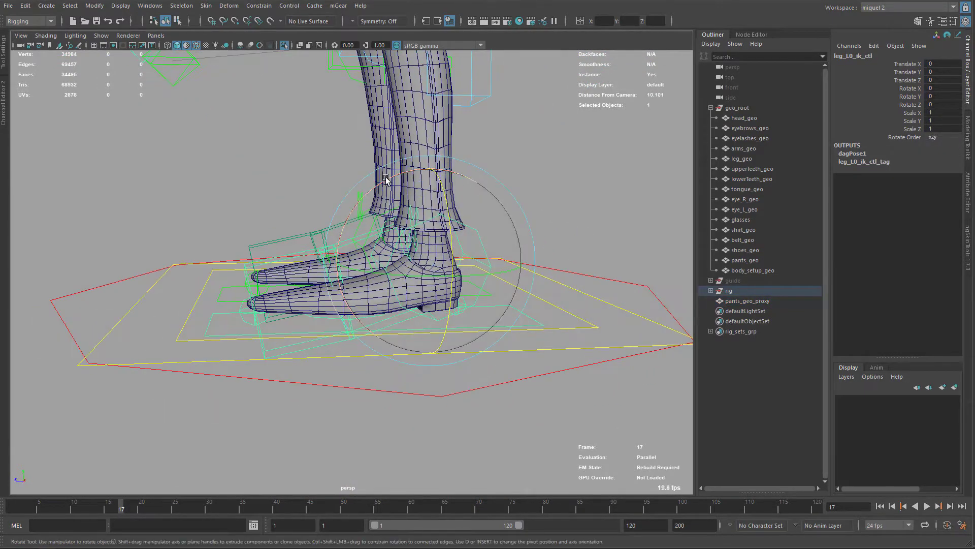
{"action": "left_click_drag", "start_coordinate": [388, 179], "coordinate": [351, 202]}
{"action": "key", "text": "ctrl+z"}
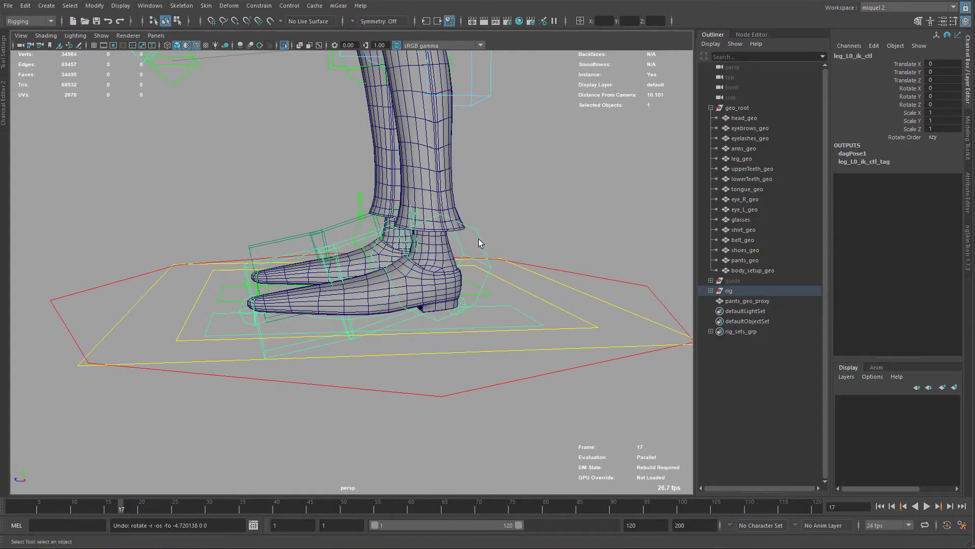
- Rotate foot_L0_roll_ctl to about 30.13 in Rotate Z, inspect the shoe and ankle deformation, and undo the rotation
{"action": "left_click", "coordinate": [374, 210]}
{"action": "left_click_drag", "start_coordinate": [363, 191], "coordinate": [462, 245]}
{"action": "right_click_drag", "start_coordinate": [462, 246], "coordinate": [514, 244], "text": "alt"}
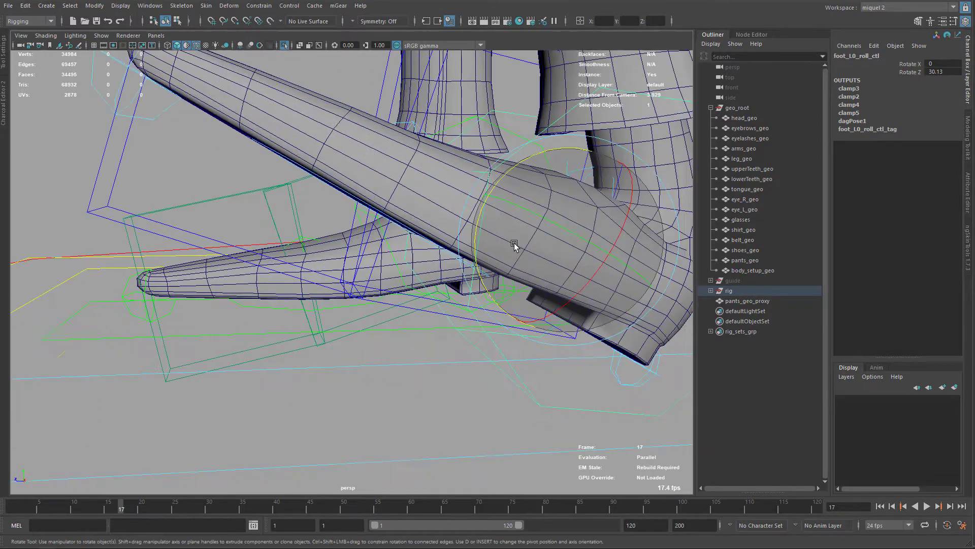
{"action": "left_click_drag", "start_coordinate": [513, 244], "coordinate": [441, 218], "text": "alt"}
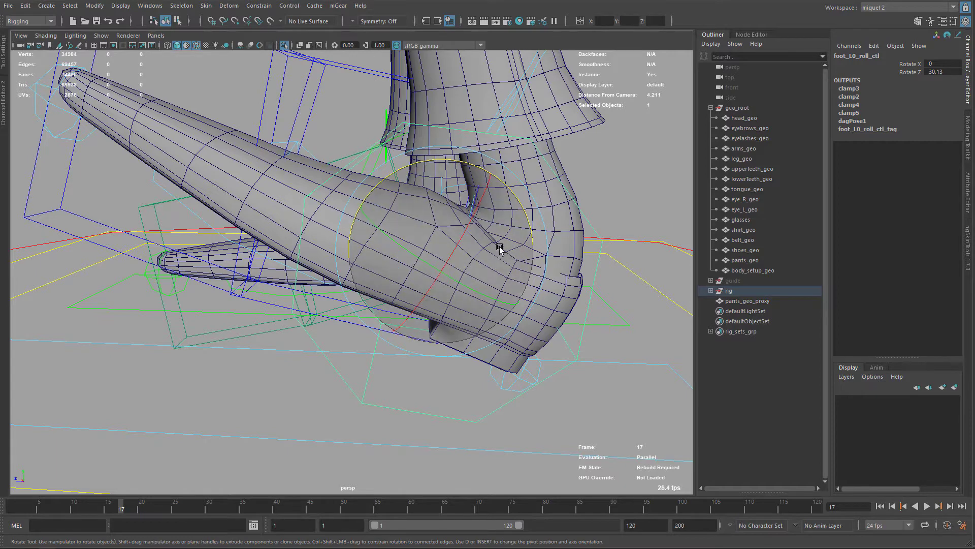
{"action": "scroll", "coordinate": [480, 226], "scroll_direction": "down", "scroll_amount": 3}
{"action": "key", "text": "ctrl+z"}
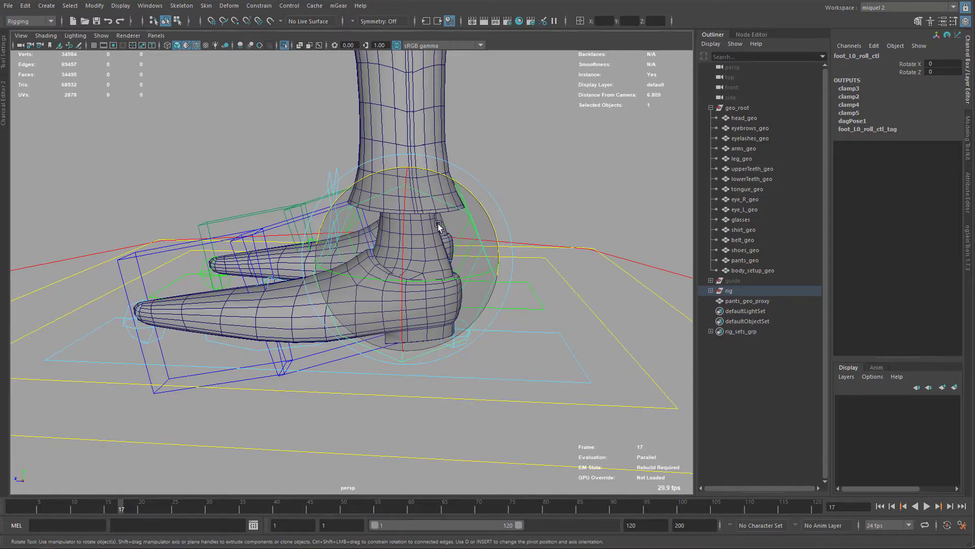
- Rotate the left hand control, meta_L0_ctl, to about 5.18 in X, 12.21 in Y and -1.12 in Z
{"action": "scroll", "coordinate": [438, 224], "scroll_direction": "down", "scroll_amount": 4}
{"action": "left_click_drag", "start_coordinate": [438, 224], "coordinate": [459, 257], "text": "alt"}
{"action": "scroll", "coordinate": [449, 209], "scroll_direction": "down", "scroll_amount": 3}
{"action": "middle_click_drag", "start_coordinate": [419, 86], "coordinate": [416, 189], "text": "alt"}
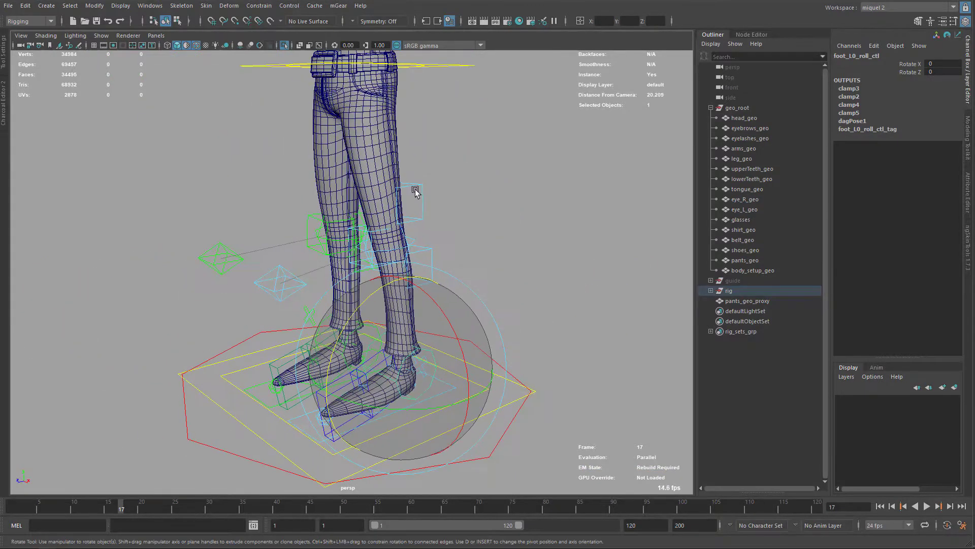
{"action": "middle_click_drag", "start_coordinate": [414, 66], "coordinate": [396, 174], "text": "alt"}
{"action": "left_click_drag", "start_coordinate": [396, 174], "coordinate": [356, 170], "text": "alt"}
{"action": "middle_click_drag", "start_coordinate": [390, 122], "coordinate": [285, 170], "text": "alt"}
{"action": "scroll", "coordinate": [376, 218], "scroll_direction": "up", "scroll_amount": 1}
{"action": "middle_click_drag", "start_coordinate": [398, 229], "coordinate": [380, 220], "text": "alt"}
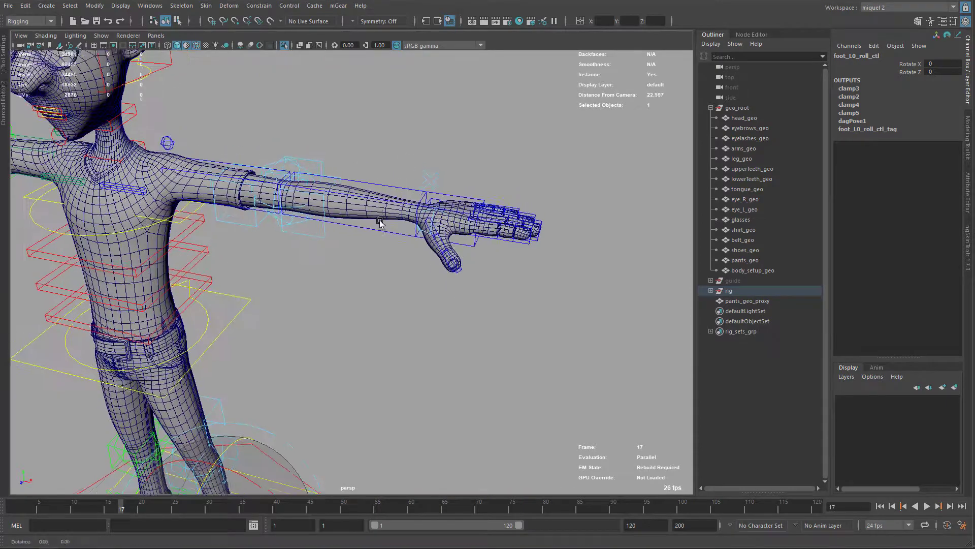
{"action": "left_click_drag", "start_coordinate": [379, 221], "coordinate": [379, 233], "text": "alt"}
{"action": "scroll", "coordinate": [381, 231], "scroll_direction": "up", "scroll_amount": 3}
{"action": "left_click_drag", "start_coordinate": [518, 175], "coordinate": [488, 223], "text": "alt"}
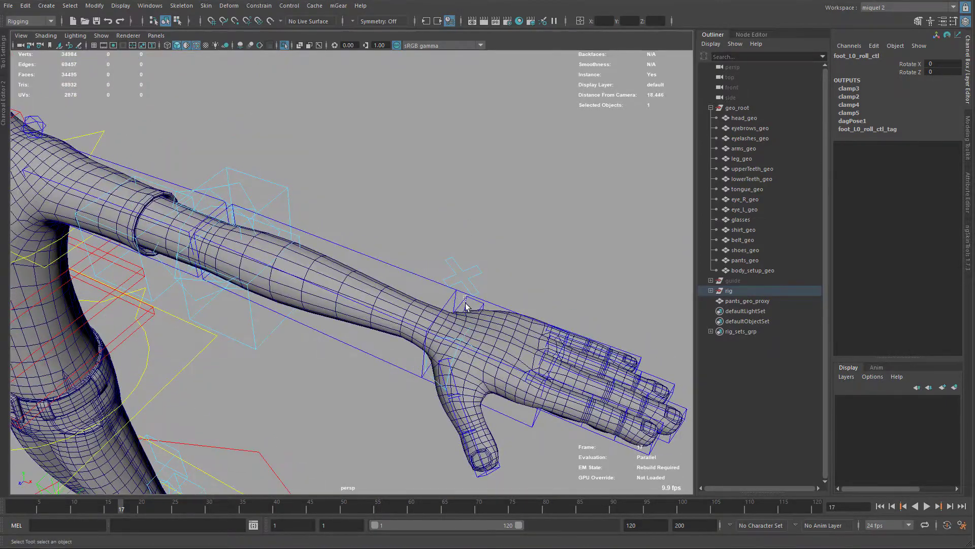
{"action": "left_click", "coordinate": [467, 306]}
{"action": "key", "text": "e"}
{"action": "key", "text": "f"}
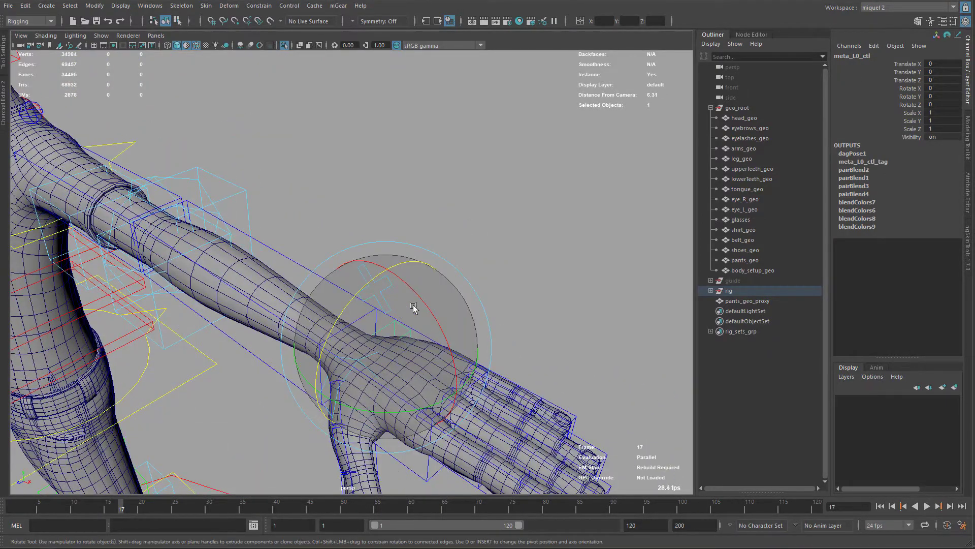
{"action": "left_click_drag", "start_coordinate": [410, 325], "coordinate": [422, 278]}
{"action": "left_click_drag", "start_coordinate": [425, 311], "coordinate": [443, 263]}
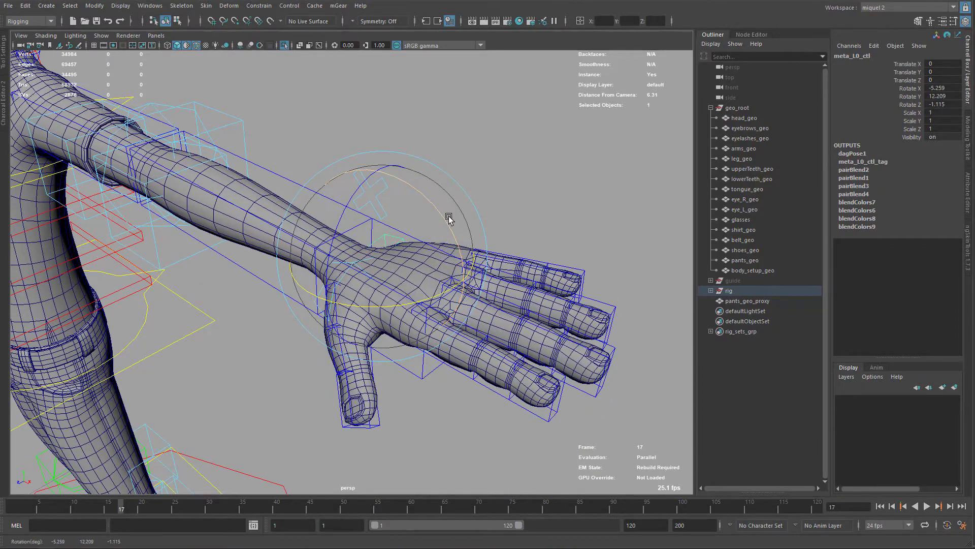
{"action": "left_click_drag", "start_coordinate": [447, 216], "coordinate": [449, 248]}
- Inspect the rotated left hand and wrist, undo the meta_L0_ctl rotations, and view the whole character from the front
{"action": "scroll", "coordinate": [448, 248], "scroll_direction": "down", "scroll_amount": 3}
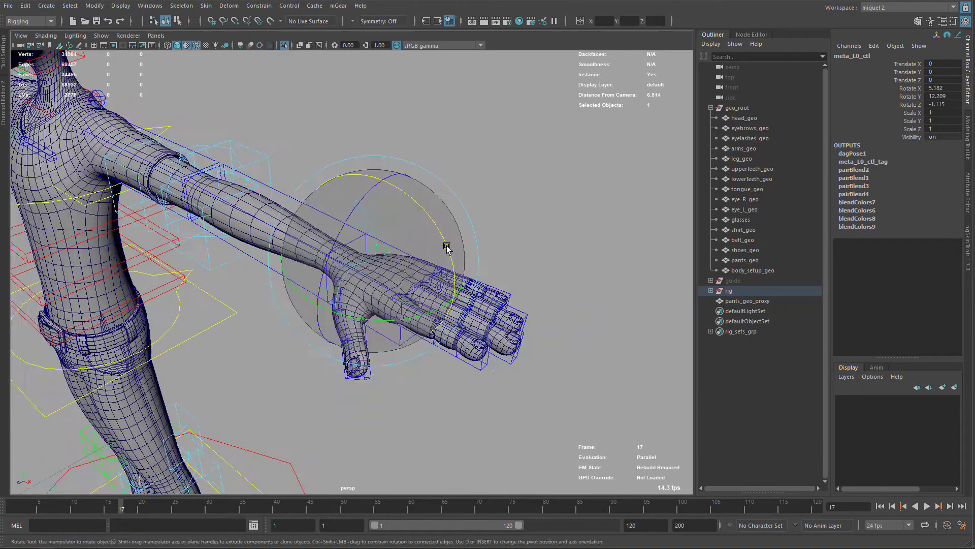
{"action": "left_click_drag", "start_coordinate": [448, 287], "coordinate": [426, 294], "text": "alt"}
{"action": "middle_click_drag", "start_coordinate": [325, 297], "coordinate": [400, 227], "text": "alt"}
{"action": "scroll", "coordinate": [406, 255], "scroll_direction": "down", "scroll_amount": 3}
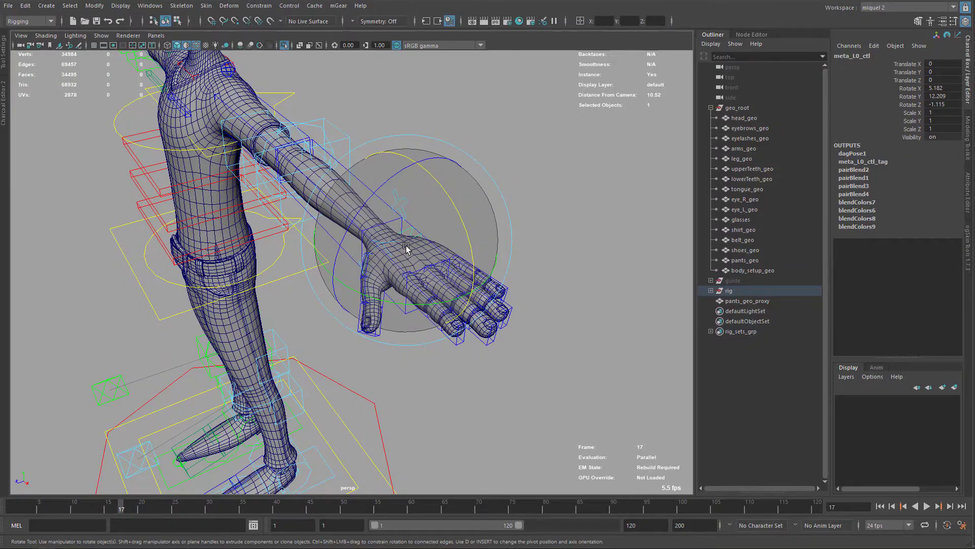
{"action": "key", "text": "ctrl+z"}
{"action": "key", "text": "ctrl+z"}
{"action": "scroll", "coordinate": [407, 248], "scroll_direction": "down", "scroll_amount": 5}
{"action": "left_click_drag", "start_coordinate": [389, 264], "coordinate": [504, 227], "text": "alt"}
{"action": "key", "text": "q"}
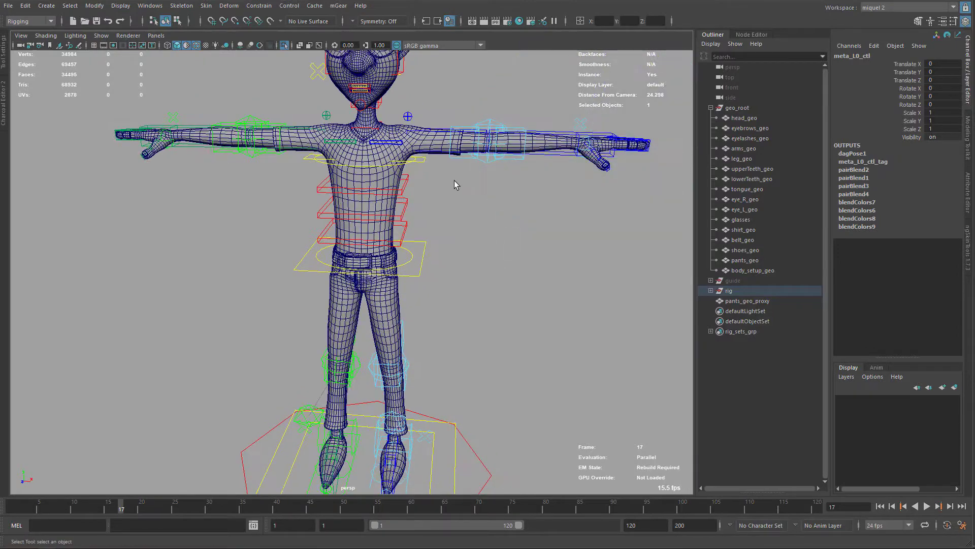
{"action": "middle_click_drag", "start_coordinate": [454, 181], "coordinate": [450, 201], "text": "alt"}
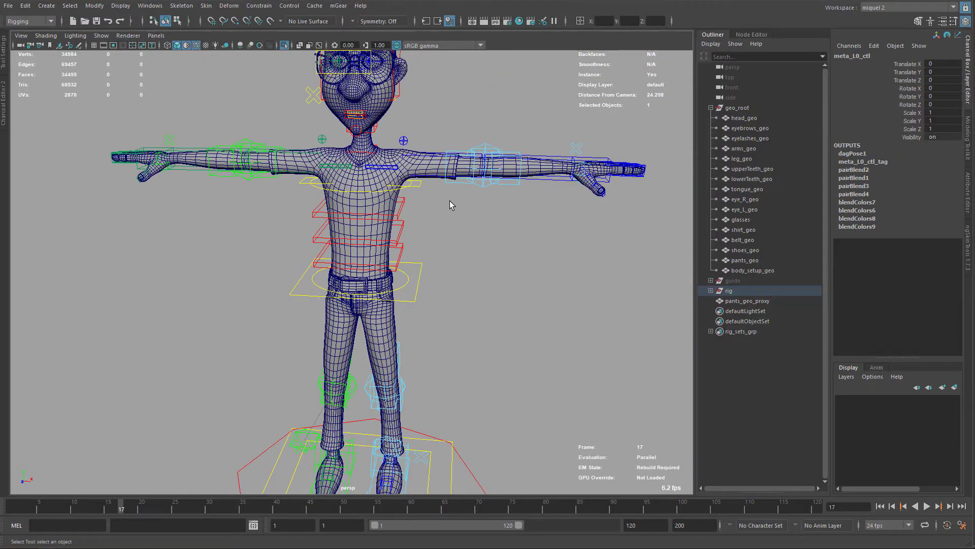
- Try rotating the left and right shoulder controls together to test the shoulder deformation, and undo the rotation
{"action": "left_click", "coordinate": [383, 167]}
{"action": "left_click", "coordinate": [346, 169], "text": "shift"}
{"action": "right_click_drag", "start_coordinate": [346, 170], "coordinate": [346, 274], "text": "alt"}
{"action": "key", "text": "e"}
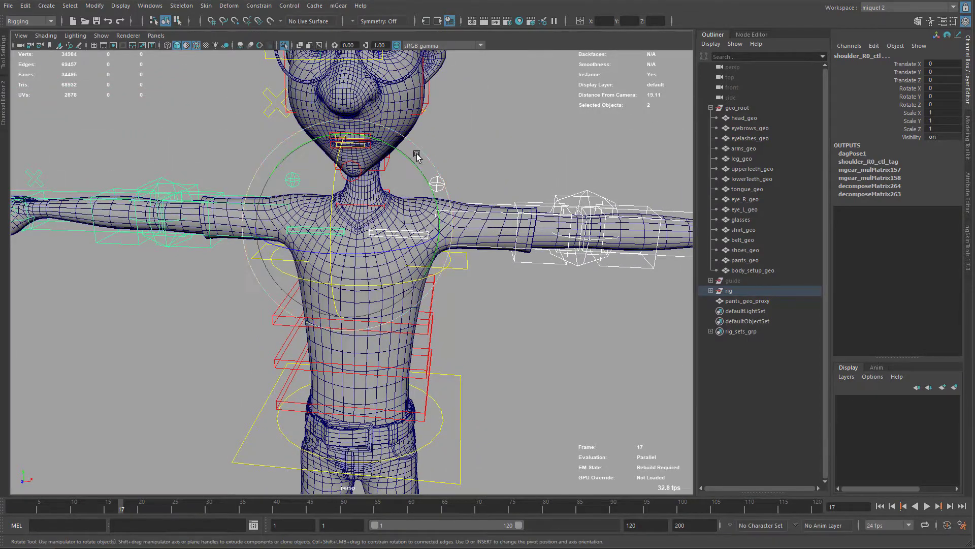
{"action": "left_click_drag", "start_coordinate": [399, 154], "coordinate": [382, 190]}
{"action": "key", "text": "ctrl+z"}
- Rotate the left forearm FK control, arm_L0_fk1_ctl, to -157.652 in Rotate Z and inspect the bent elbow
{"action": "right_click_drag", "start_coordinate": [474, 230], "coordinate": [410, 212], "text": "alt"}
{"action": "middle_click_drag", "start_coordinate": [500, 274], "coordinate": [490, 189], "text": "alt"}
{"action": "left_click_drag", "start_coordinate": [490, 189], "coordinate": [490, 206], "text": "alt"}
{"action": "middle_click_drag", "start_coordinate": [490, 205], "coordinate": [446, 206], "text": "alt"}
{"action": "key", "text": "q"}
{"action": "left_click", "coordinate": [483, 187]}
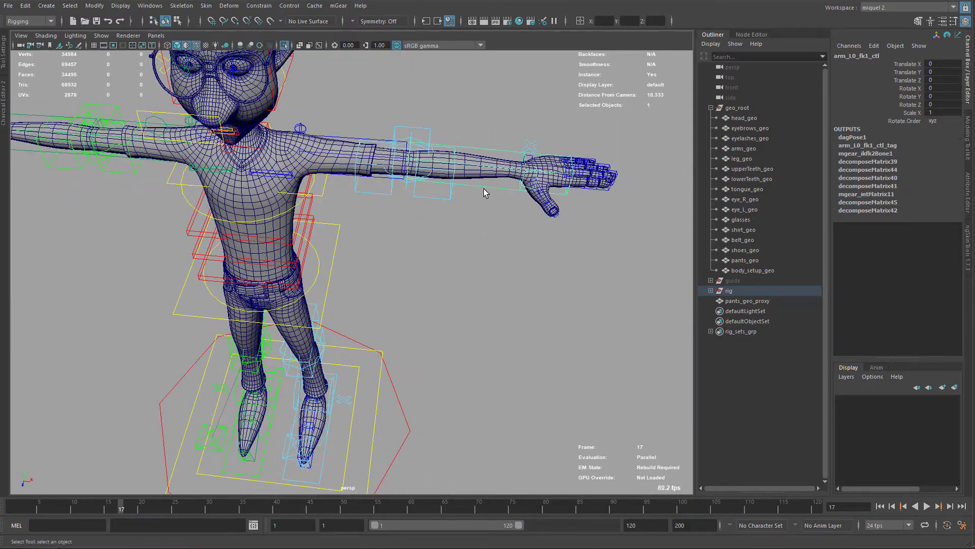
{"action": "key", "text": "e"}
{"action": "left_click_drag", "start_coordinate": [475, 213], "coordinate": [374, 210]}
{"action": "right_click_drag", "start_coordinate": [374, 210], "coordinate": [390, 202], "text": "alt"}
{"action": "left_click_drag", "start_coordinate": [389, 203], "coordinate": [410, 264], "text": "alt"}
{"action": "middle_click_drag", "start_coordinate": [409, 263], "coordinate": [410, 211], "text": "alt"}
{"action": "left_click_drag", "start_coordinate": [410, 212], "coordinate": [439, 283], "text": "alt"}
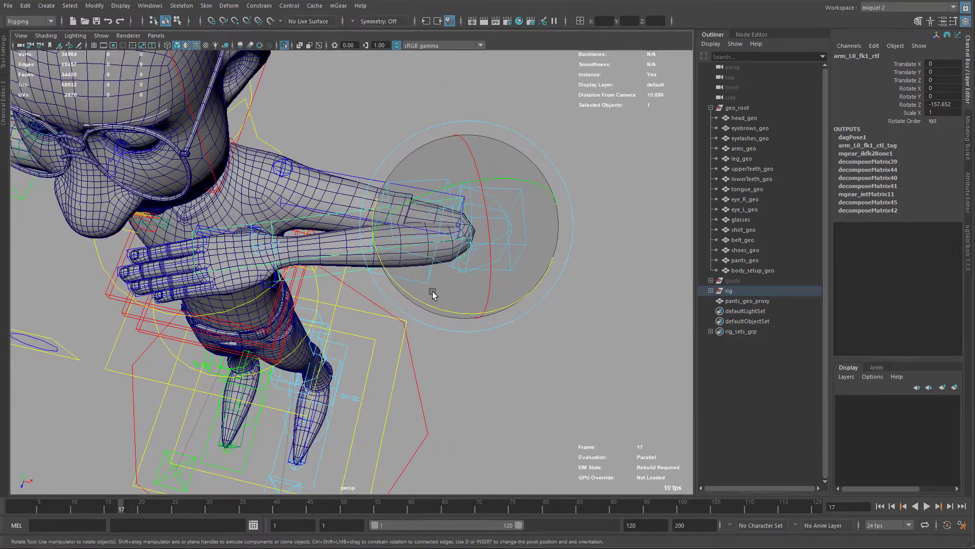
- Try further arm_L0_fk1_ctl rotations, about -3.18 in Y and then -81.867 in Z, and undo the elbow pose
{"action": "left_click_drag", "start_coordinate": [400, 230], "coordinate": [376, 229]}
{"action": "key", "text": "ctrl+z"}
{"action": "key", "text": "ctrl+z"}
{"action": "key", "text": "ctrl+z"}
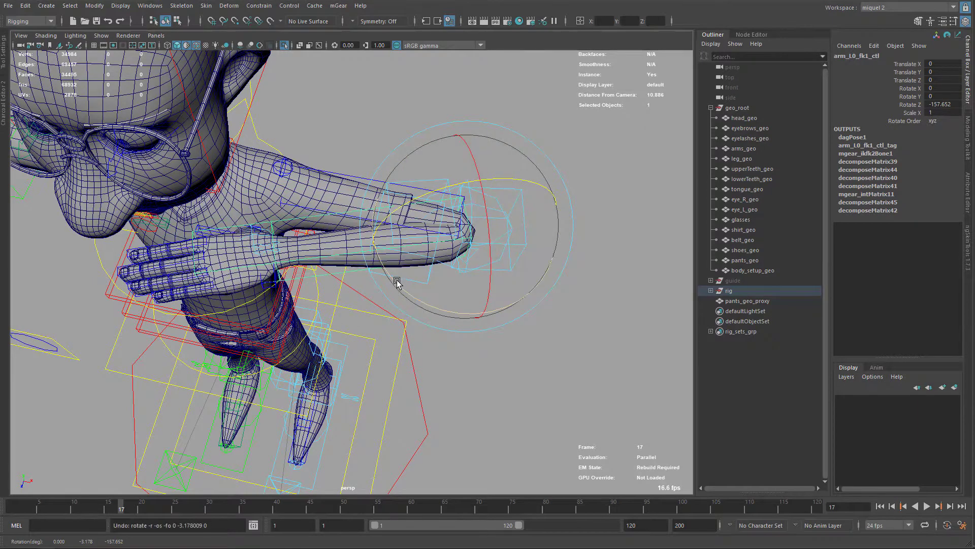
{"action": "left_click_drag", "start_coordinate": [396, 279], "coordinate": [511, 305]}
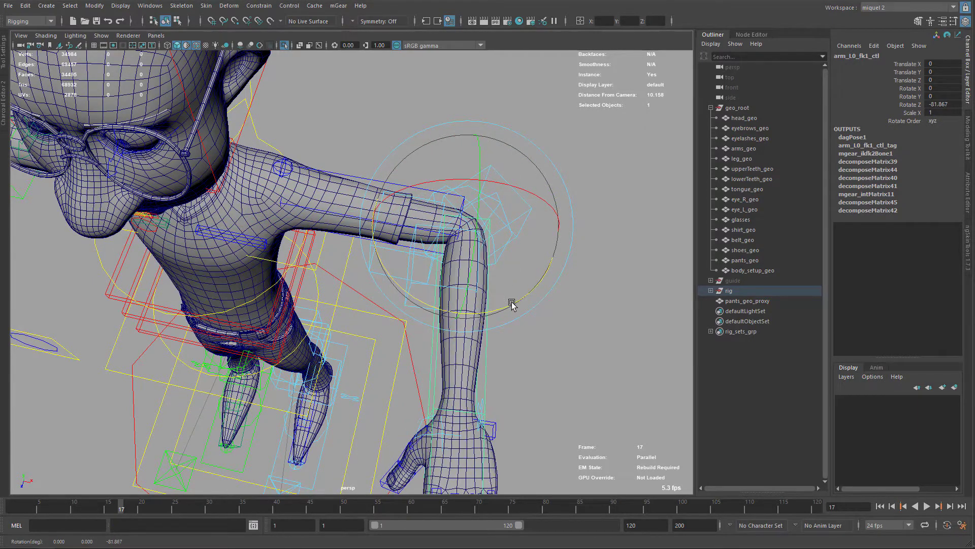
{"action": "key", "text": "ctrl+z"}
- Hide the pants_geo and belt_geo meshes
{"action": "right_click_drag", "start_coordinate": [509, 297], "coordinate": [488, 284], "text": "alt"}
{"action": "left_click_drag", "start_coordinate": [485, 325], "coordinate": [475, 281], "text": "alt"}
{"action": "middle_click_drag", "start_coordinate": [355, 252], "coordinate": [462, 222], "text": "alt"}
{"action": "mouse_move", "coordinate": [467, 278]}
{"action": "left_mouse_down", "text": "alt"}
{"action": "mouse_move", "coordinate": [434, 281]}
{"action": "mouse_move", "coordinate": [446, 272]}
{"action": "mouse_move", "coordinate": [426, 244]}
{"action": "mouse_move", "coordinate": [452, 274]}
{"action": "left_mouse_up", "text": "alt"}
{"action": "scroll", "coordinate": [456, 287], "scroll_direction": "up", "scroll_amount": 6}
{"action": "scroll", "coordinate": [455, 288], "scroll_direction": "down", "scroll_amount": 5}
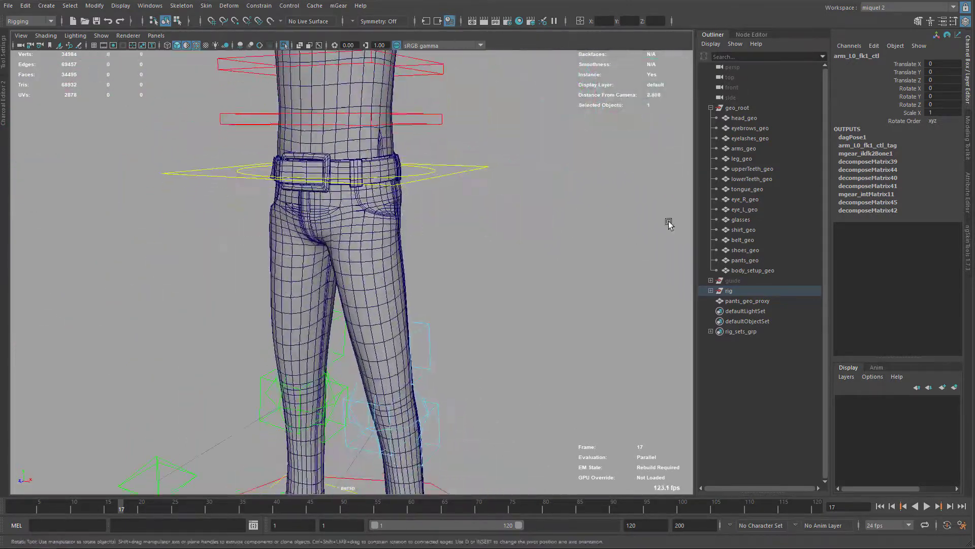
{"action": "left_click", "coordinate": [748, 300]}
{"action": "right_click_drag", "start_coordinate": [440, 258], "coordinate": [428, 294], "text": "alt"}
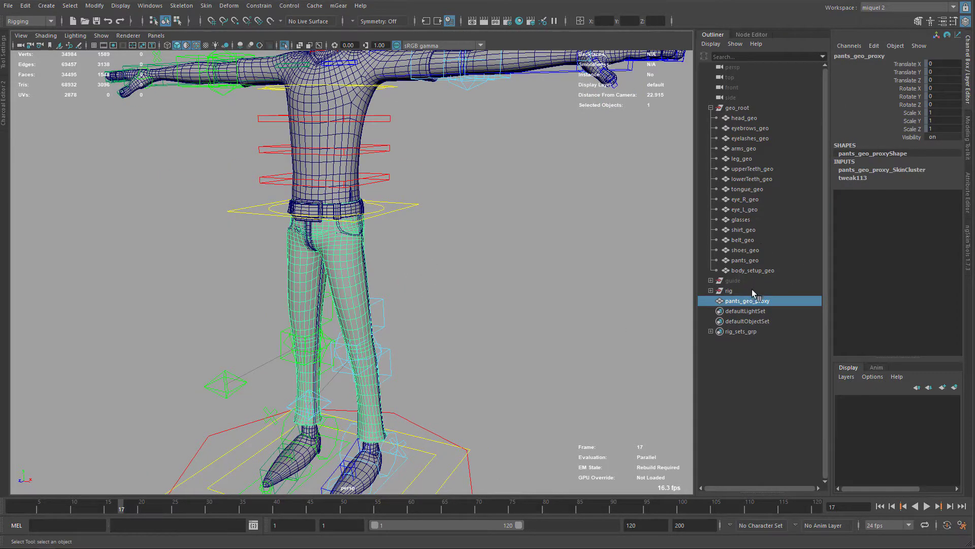
{"action": "left_click", "coordinate": [742, 261]}
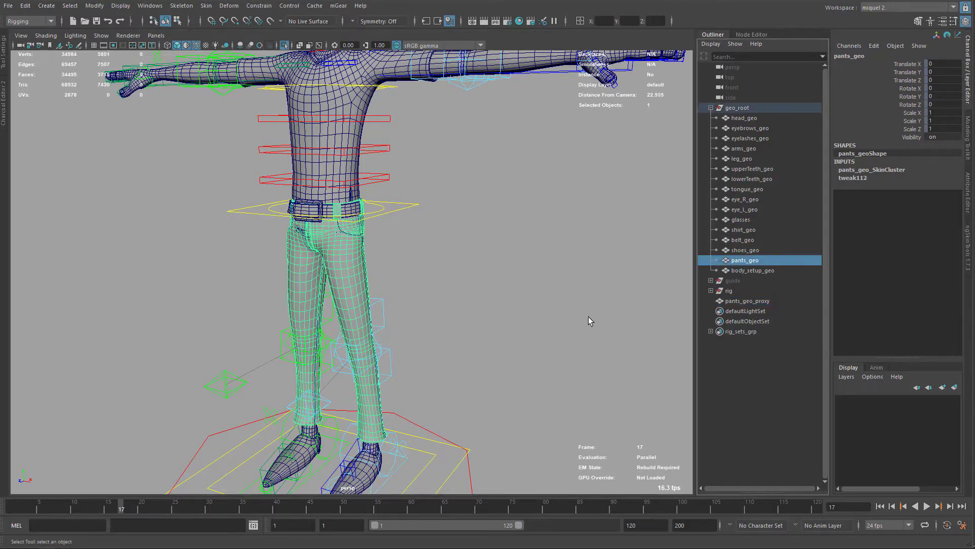
{"action": "key", "text": "ctrl+h"}
{"action": "middle_click_drag", "start_coordinate": [400, 307], "coordinate": [464, 267], "text": "alt"}
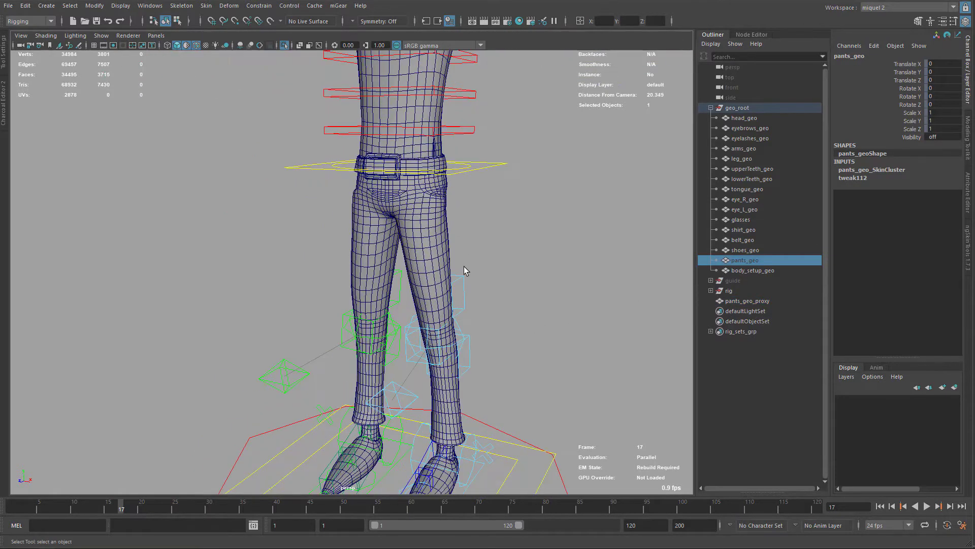
{"action": "left_click", "coordinate": [742, 239]}
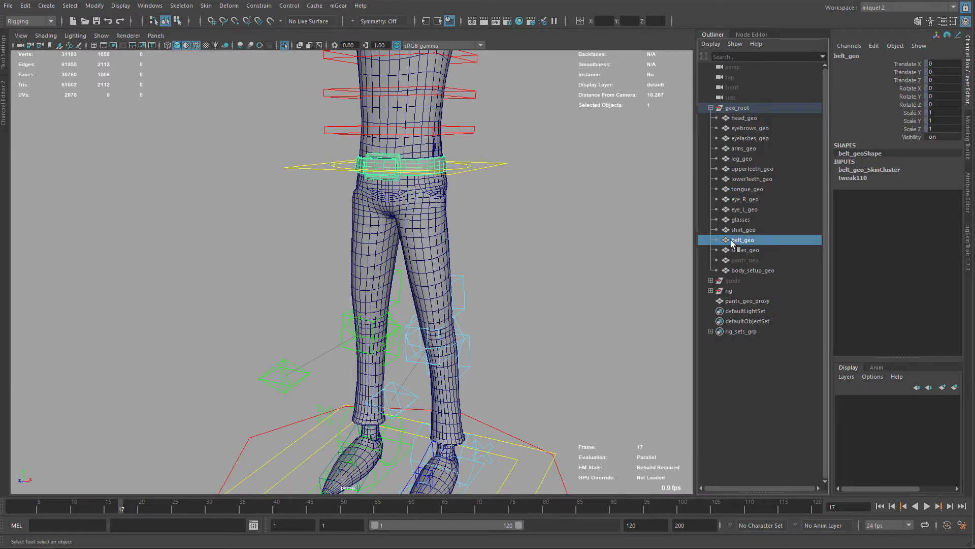
{"action": "key", "text": "ctrl+h"}
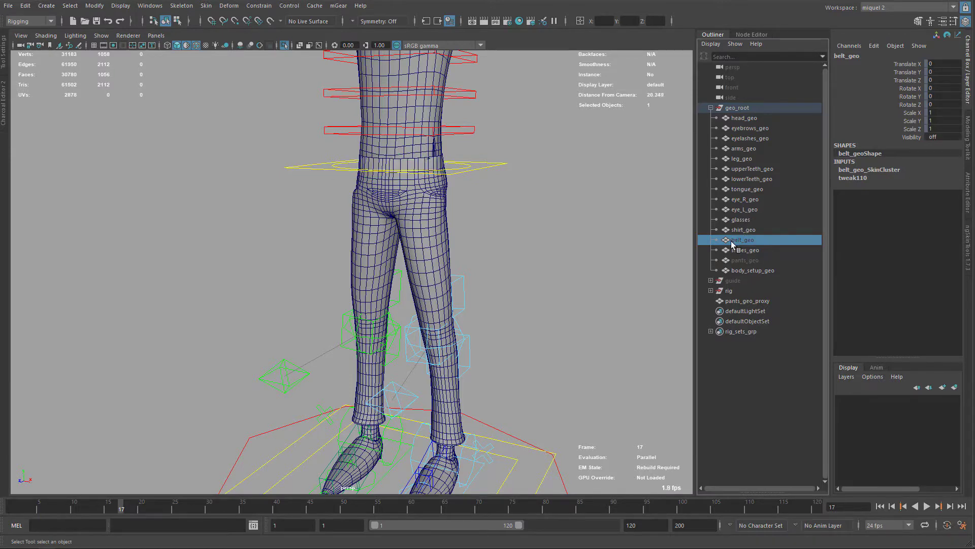
- Initialize ngSkinTools skinning layers on pants_geo_proxy and duplicate its Base Weights layer
{"action": "left_click", "coordinate": [429, 265]}
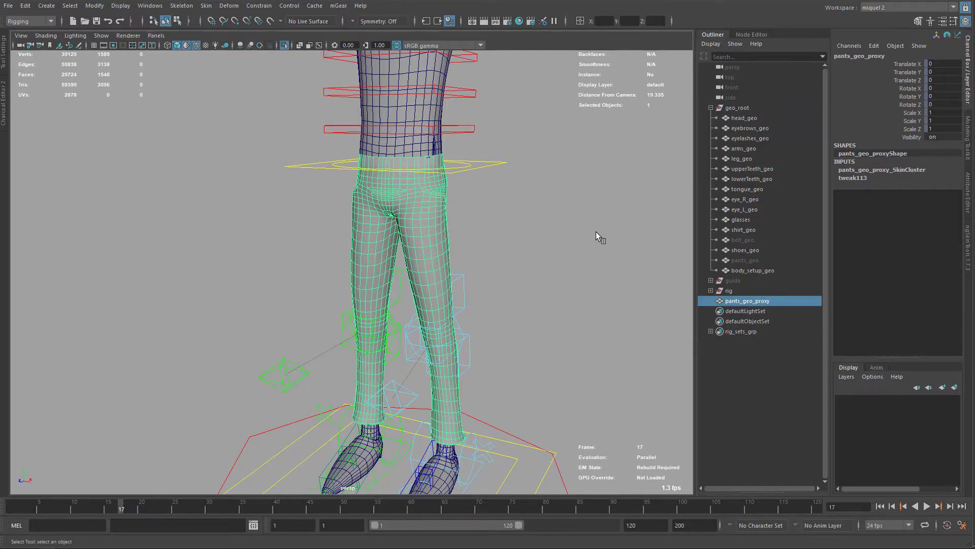
{"action": "key", "text": "alt+n"}
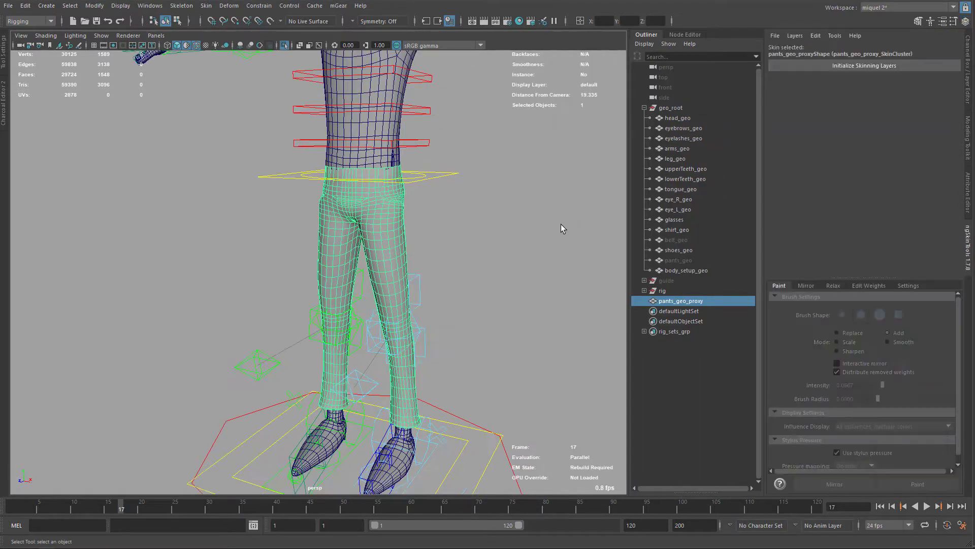
{"action": "left_click", "coordinate": [842, 65]}
{"action": "scroll", "coordinate": [477, 213], "scroll_direction": "up", "scroll_amount": 3}
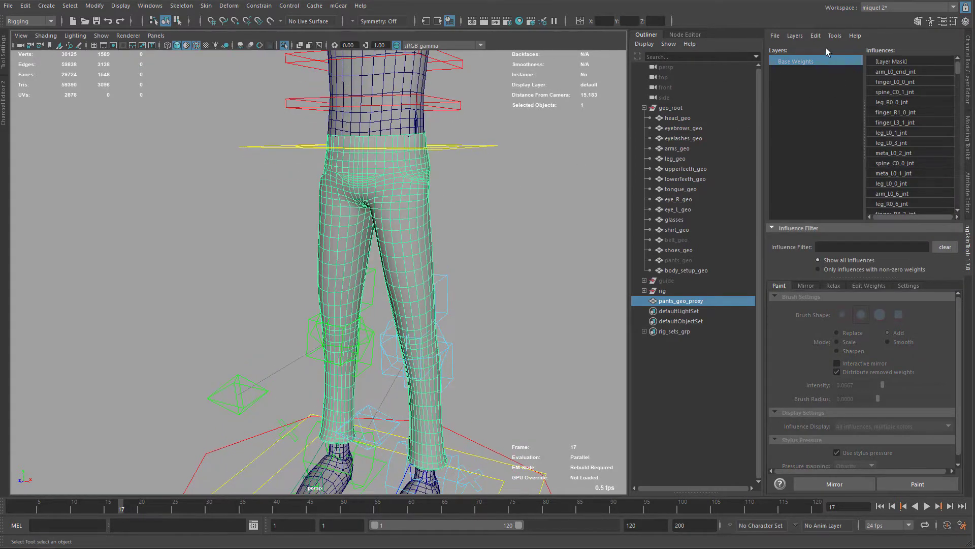
{"action": "left_click", "coordinate": [796, 36]}
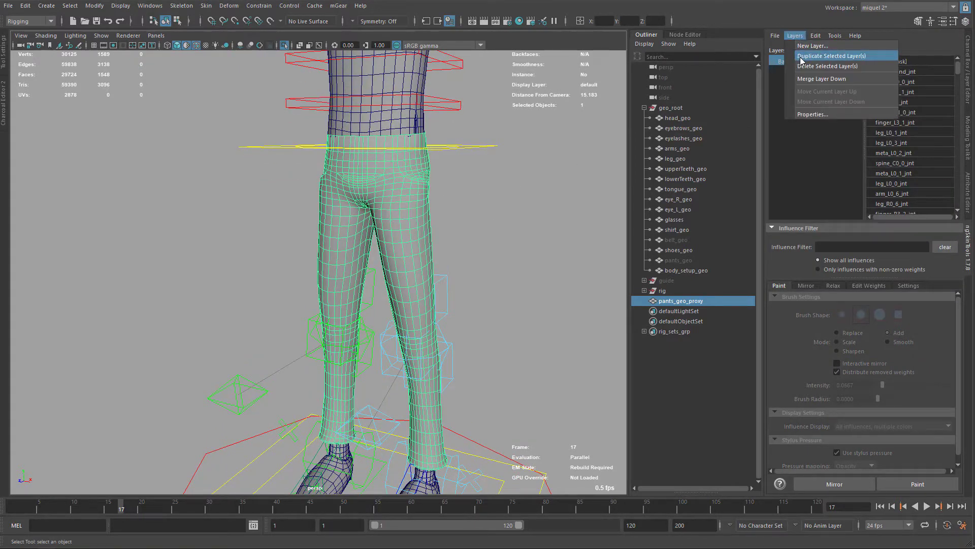
{"action": "left_click", "coordinate": [801, 56]}
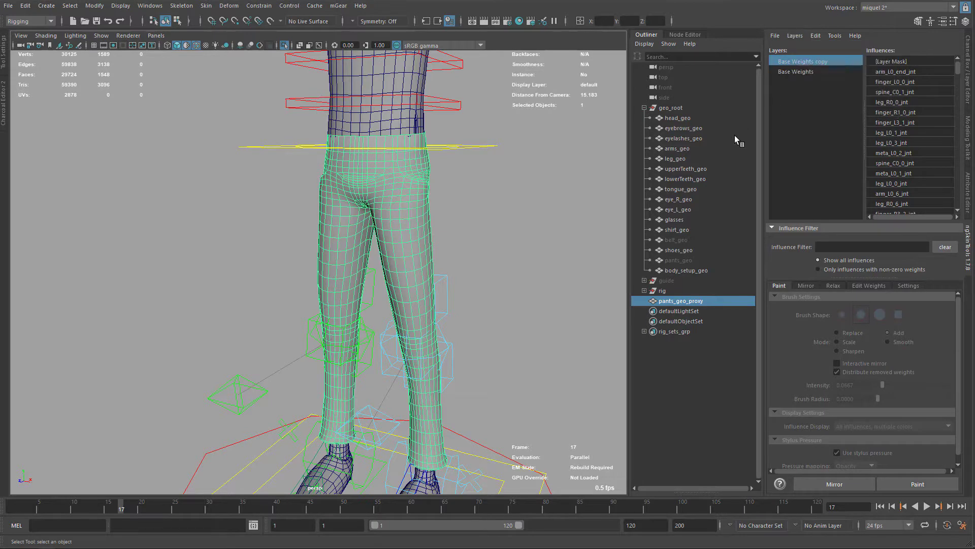
{"action": "scroll", "coordinate": [452, 241], "scroll_direction": "up", "scroll_amount": 5}
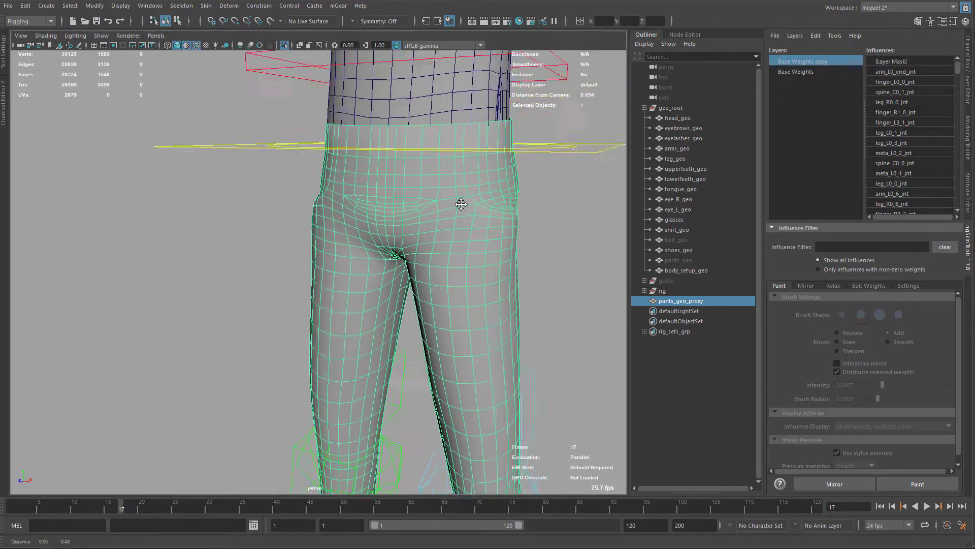
- Filter the influences by "spine" and choose spine_C0_0_jnt for weight painting on the duplicated layer
{"action": "left_click", "coordinate": [836, 246]}
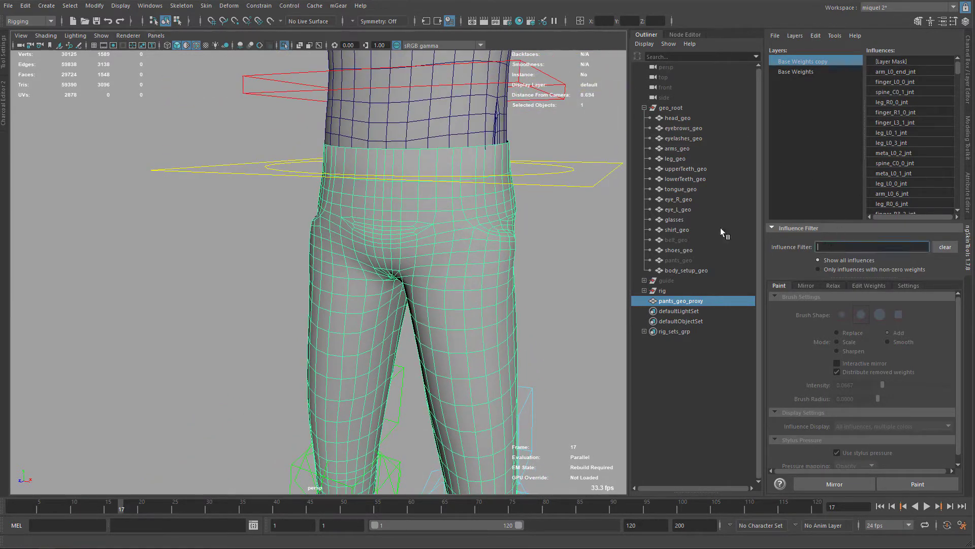
{"action": "type", "text": "spine"}
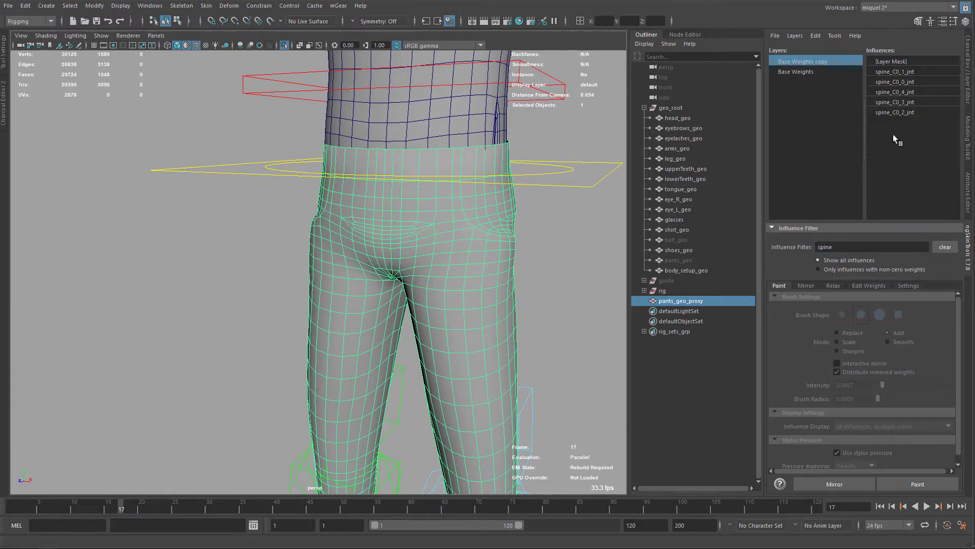
{"action": "left_click", "coordinate": [918, 484]}
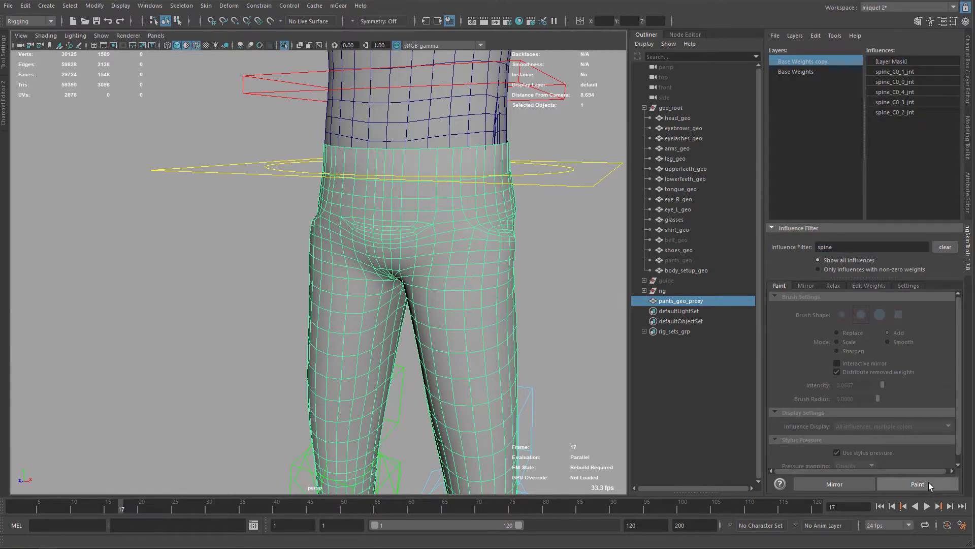
{"action": "left_click", "coordinate": [897, 92]}
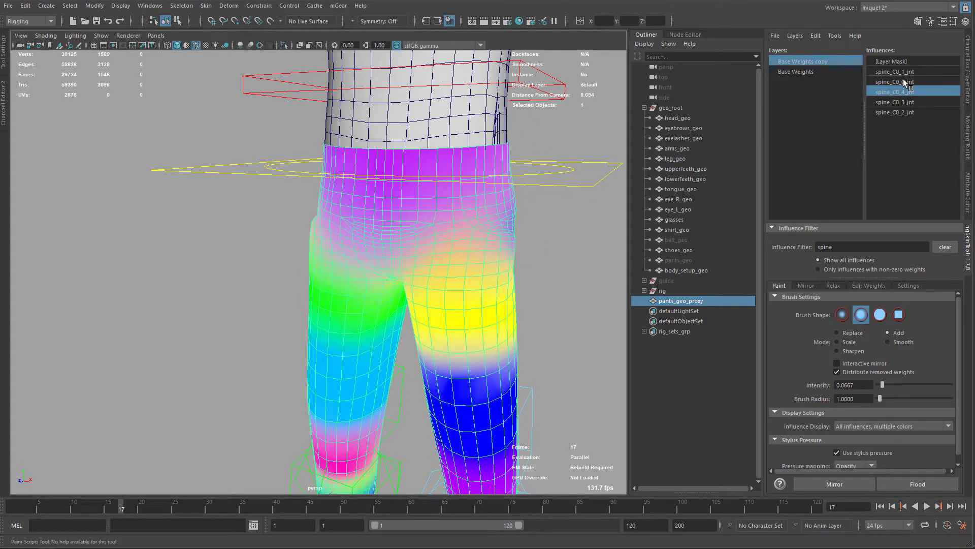
{"action": "left_click", "coordinate": [901, 102]}
{"action": "left_click", "coordinate": [897, 111]}
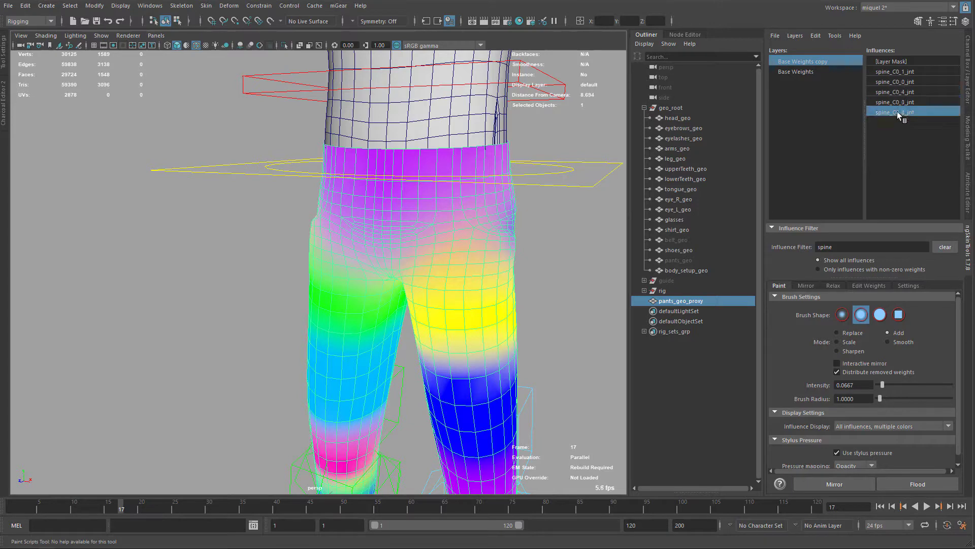
{"action": "left_click", "coordinate": [897, 102]}
{"action": "left_click", "coordinate": [898, 82]}
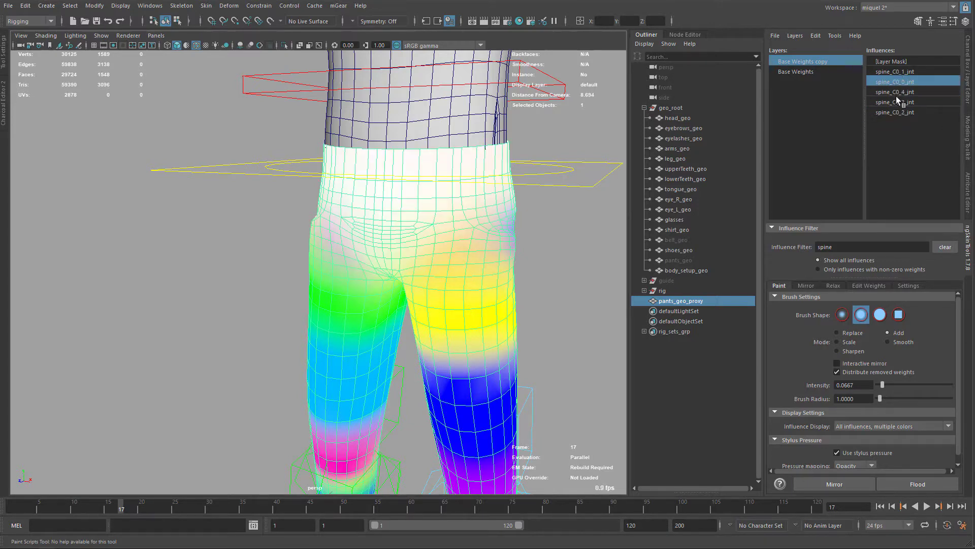
- Select the two uppermost vertex loops around the waistband of pants_geo_proxy
{"action": "left_click_drag", "start_coordinate": [450, 191], "coordinate": [464, 180], "text": "alt"}
{"action": "right_click_drag", "start_coordinate": [464, 181], "coordinate": [484, 164], "text": "alt"}
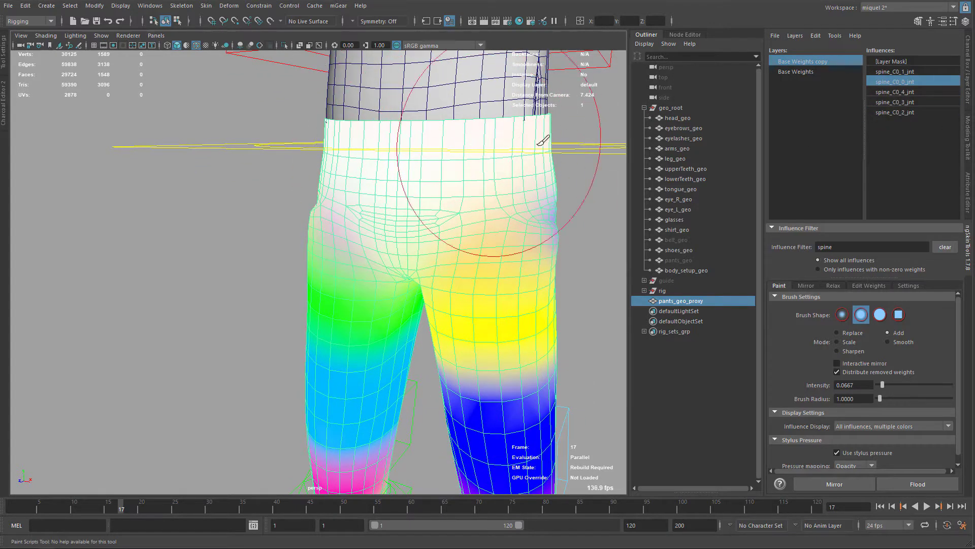
{"action": "left_click_drag", "start_coordinate": [531, 158], "coordinate": [452, 158], "text": "alt"}
{"action": "right_click_drag", "start_coordinate": [427, 153], "coordinate": [440, 143], "text": "alt"}
{"action": "middle_click_drag", "start_coordinate": [440, 144], "coordinate": [416, 160], "text": "alt"}
{"action": "key", "text": "F9"}
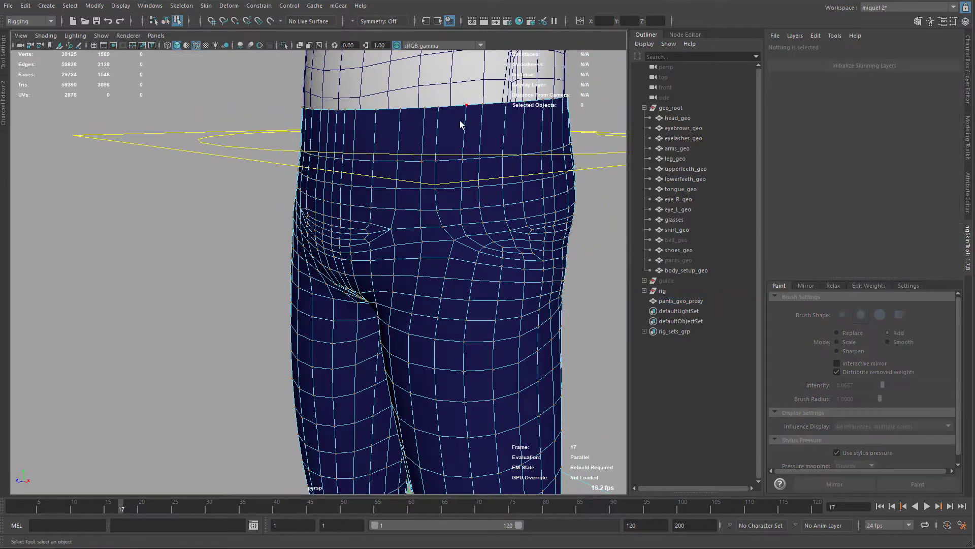
{"action": "key", "text": "F8"}
{"action": "key", "text": "F8"}
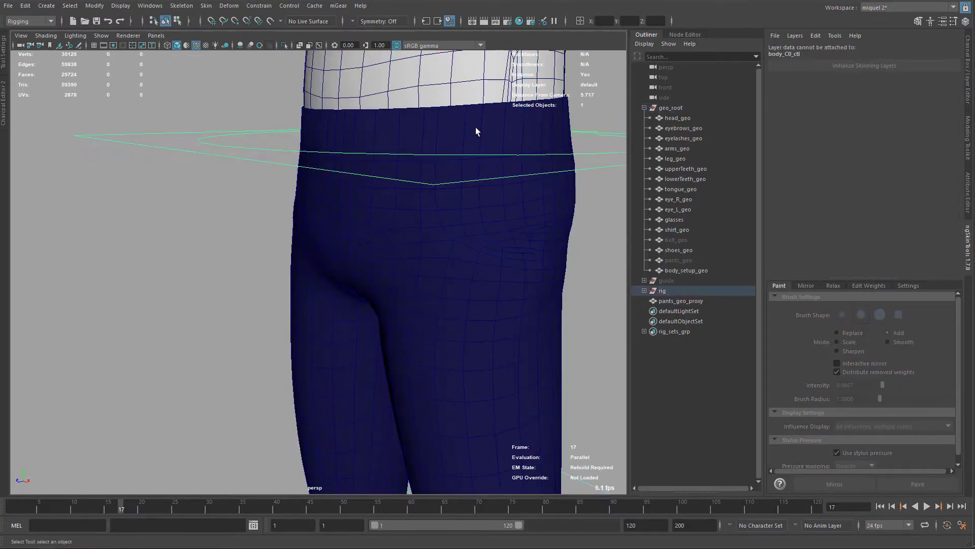
{"action": "left_click", "coordinate": [539, 127]}
{"action": "key", "text": "F8"}
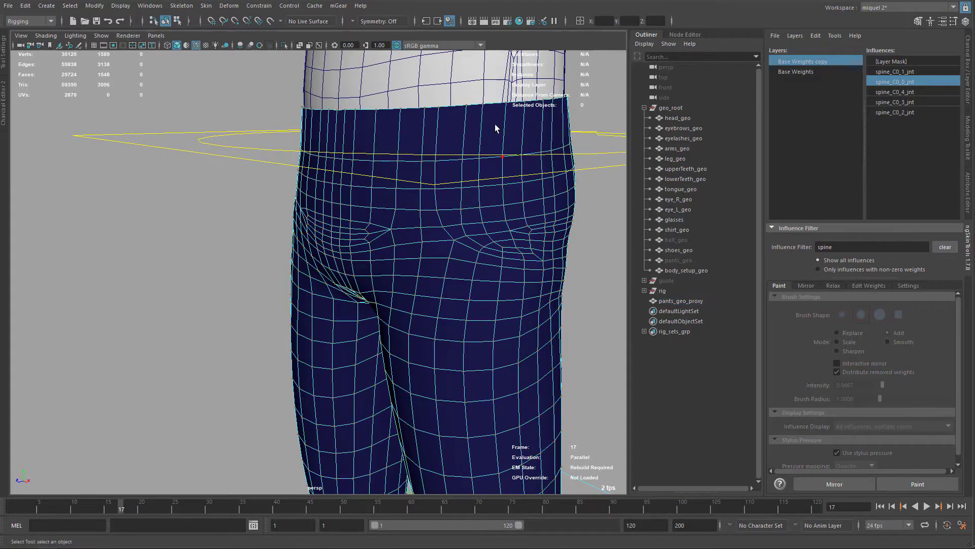
{"action": "left_click", "coordinate": [507, 103]}
{"action": "mouse_move", "coordinate": [510, 108]}
{"action": "left_mouse_down", "text": "alt"}
{"action": "mouse_move", "coordinate": [512, 155]}
{"action": "mouse_move", "coordinate": [488, 152]}
{"action": "left_mouse_up", "text": "alt"}
{"action": "left_click", "coordinate": [513, 178], "text": "shift"}
{"action": "double_click", "coordinate": [522, 174], "text": "shift"}
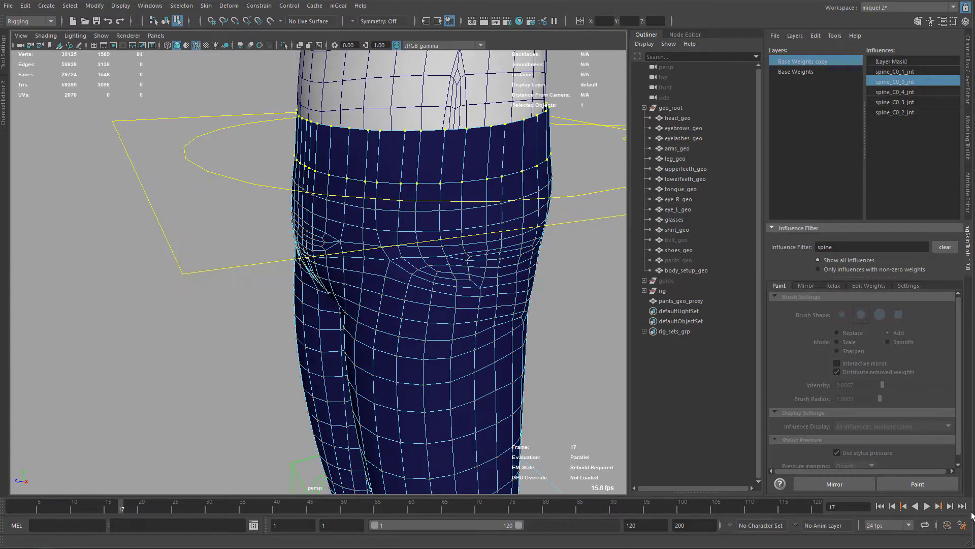
- Flood the selected waistband vertices with spine_C0_0_jnt weight in Replace mode at intensity 1.0, and return to object selection
{"action": "left_click", "coordinate": [918, 483]}
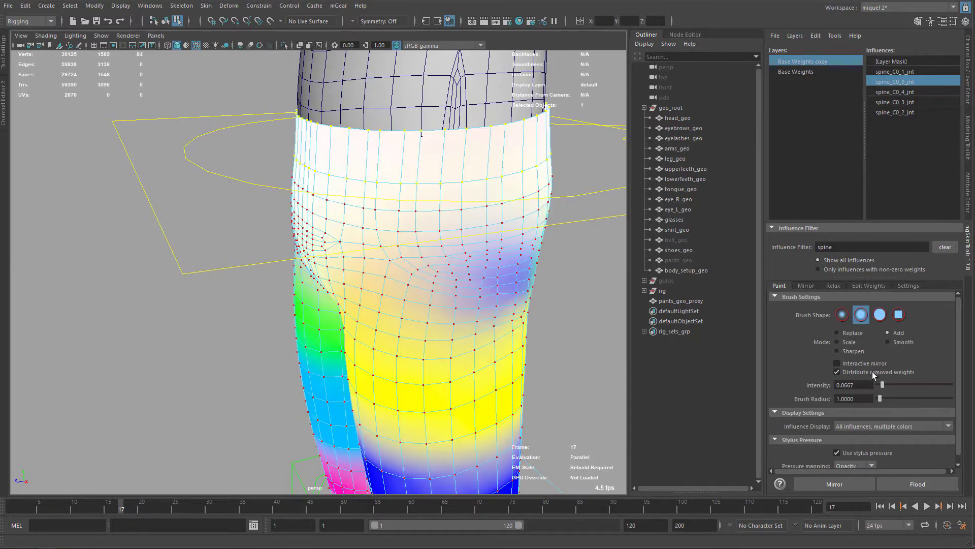
{"action": "left_click", "coordinate": [837, 333]}
{"action": "left_click", "coordinate": [912, 481]}
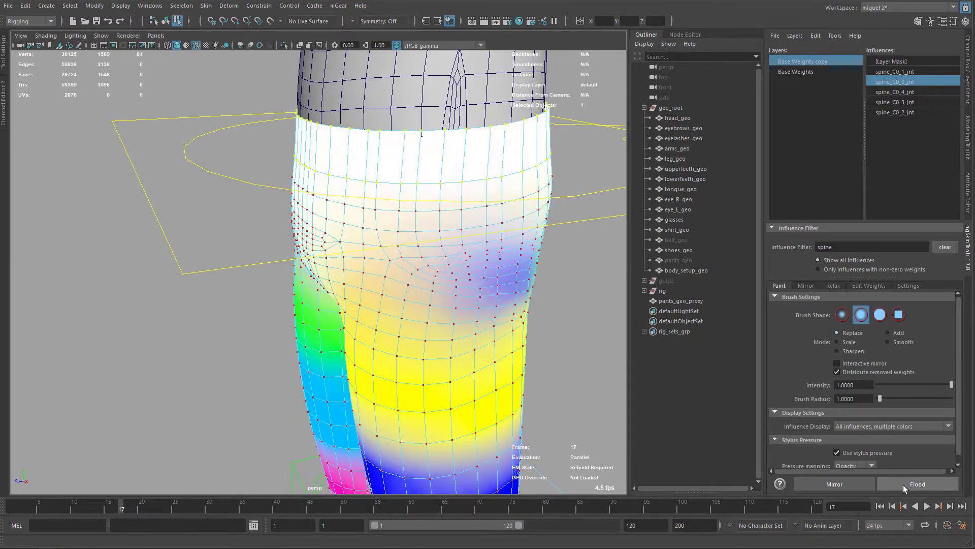
{"action": "mouse_move", "coordinate": [555, 300]}
{"action": "left_mouse_down", "text": "alt"}
{"action": "mouse_move", "coordinate": [474, 115]}
{"action": "mouse_move", "coordinate": [455, 114]}
{"action": "left_mouse_up", "text": "alt"}
{"action": "key", "text": "q"}
{"action": "key", "text": "F8"}
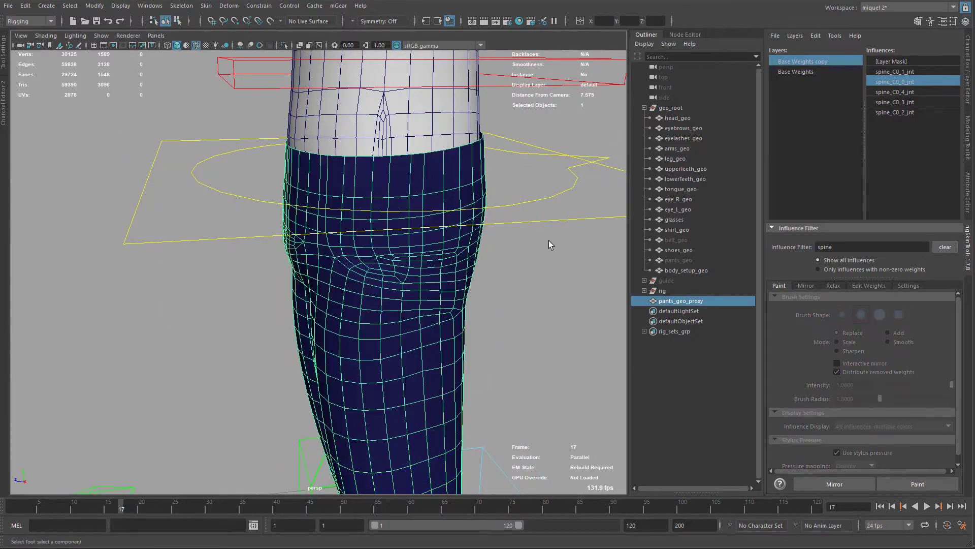
- Move the left leg IK control, leg_L0_ik_ctl, forward and up until the thigh is roughly horizontal
{"action": "left_click_drag", "start_coordinate": [549, 239], "coordinate": [517, 249], "text": "alt"}
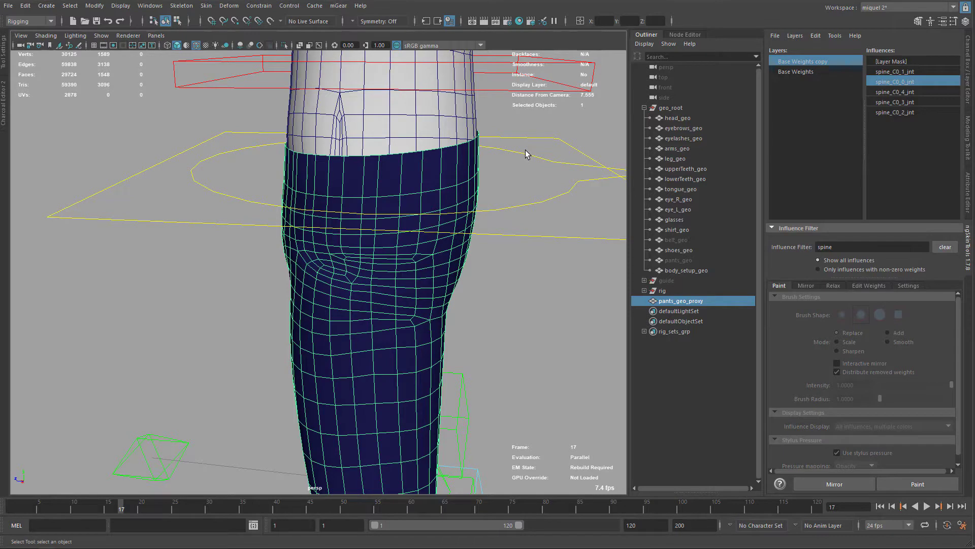
{"action": "left_click_drag", "start_coordinate": [477, 221], "coordinate": [459, 136], "text": "alt"}
{"action": "right_click_drag", "start_coordinate": [459, 136], "coordinate": [439, 276], "text": "alt"}
{"action": "middle_click_drag", "start_coordinate": [439, 276], "coordinate": [479, 169], "text": "alt"}
{"action": "right_click_drag", "start_coordinate": [479, 170], "coordinate": [370, 277], "text": "alt"}
{"action": "left_click", "coordinate": [443, 446]}
{"action": "left_click_drag", "start_coordinate": [443, 446], "coordinate": [434, 333], "text": "alt"}
{"action": "key", "text": "w"}
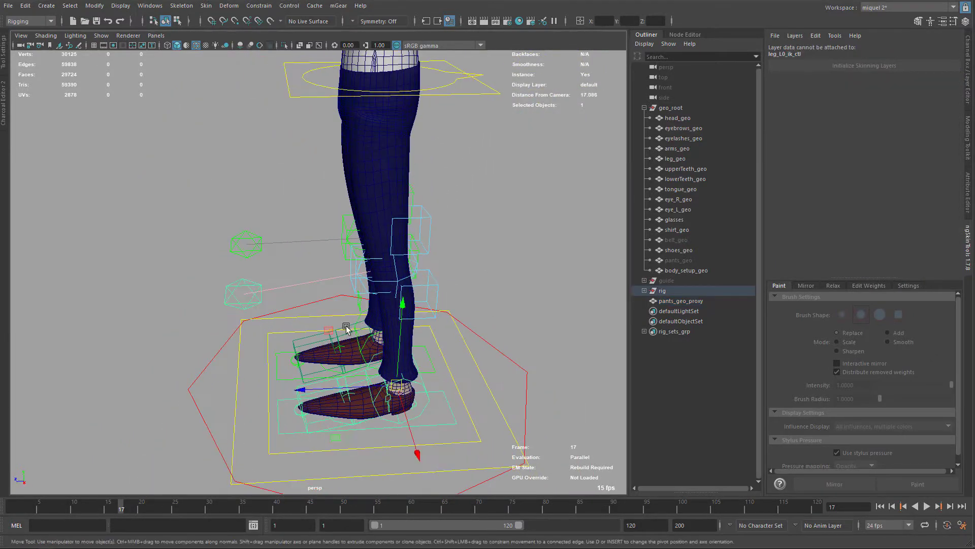
{"action": "left_click_drag", "start_coordinate": [257, 288], "coordinate": [388, 367]}
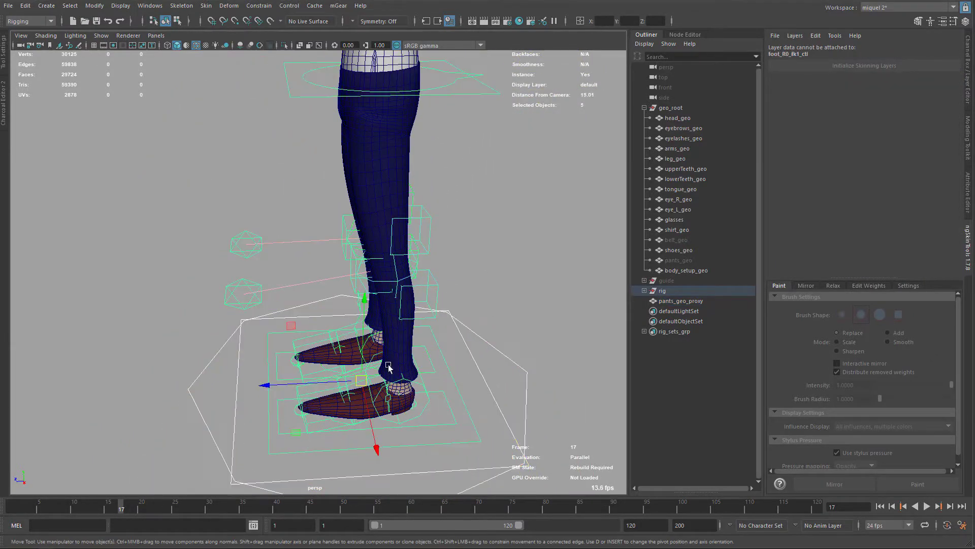
{"action": "left_click", "coordinate": [447, 413]}
{"action": "left_click_drag", "start_coordinate": [330, 337], "coordinate": [210, 224]}
- Restore the grey wireframe-on-shaded display and examine the pants proxy's deformation around the raised left leg's hip
{"action": "middle_click_drag", "start_coordinate": [419, 134], "coordinate": [455, 218], "text": "alt"}
{"action": "right_click_drag", "start_coordinate": [455, 218], "coordinate": [472, 270], "text": "alt"}
{"action": "middle_click_drag", "start_coordinate": [441, 144], "coordinate": [394, 239], "text": "alt"}
{"action": "key", "text": "alt+5"}
{"action": "right_click_drag", "start_coordinate": [416, 258], "coordinate": [436, 274], "text": "alt"}
{"action": "middle_click_drag", "start_coordinate": [432, 218], "coordinate": [453, 158], "text": "alt"}
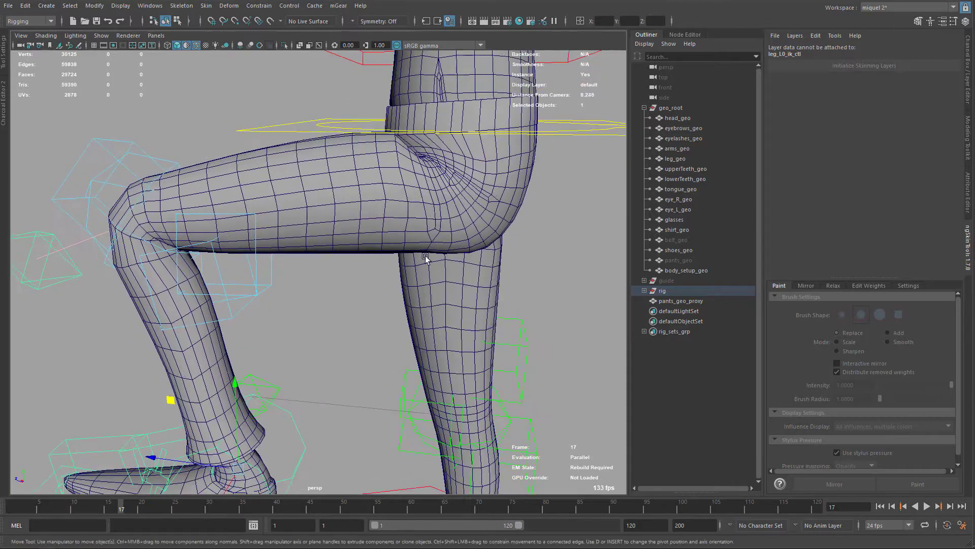
- Raise the left leg IK control, leg_L0_ik_ctl, slightly to test the hip deformation
{"action": "right_click_drag", "start_coordinate": [426, 258], "coordinate": [407, 248], "text": "alt"}
{"action": "middle_click_drag", "start_coordinate": [406, 248], "coordinate": [424, 221], "text": "alt"}
{"action": "left_click_drag", "start_coordinate": [261, 329], "coordinate": [287, 281]}
{"action": "right_click_drag", "start_coordinate": [447, 76], "coordinate": [463, 87], "text": "alt"}
{"action": "middle_click_drag", "start_coordinate": [463, 86], "coordinate": [457, 192], "text": "alt"}
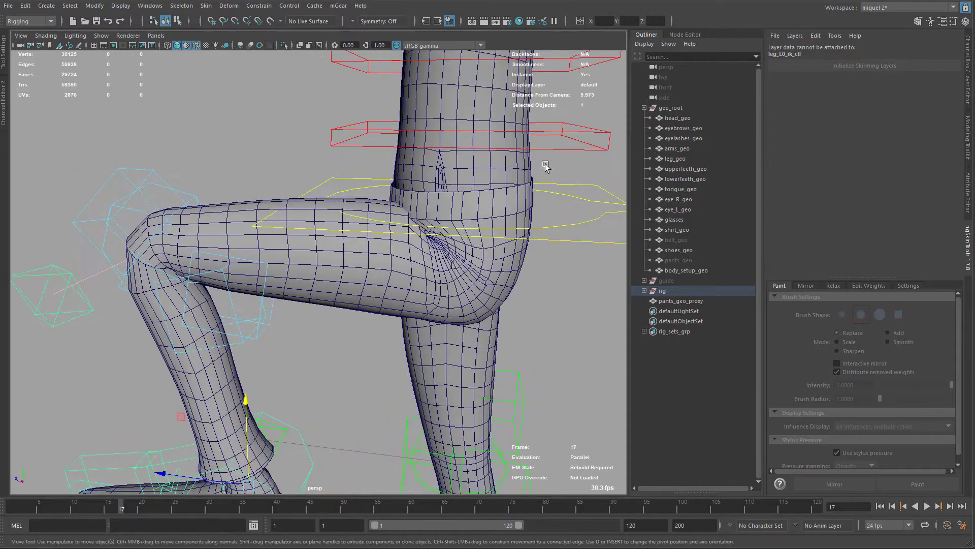
- Select shirt_geo and examine how its lower edge meets the pants waistband around the raised leg
{"action": "key", "text": "q"}
{"action": "left_click", "coordinate": [511, 172]}
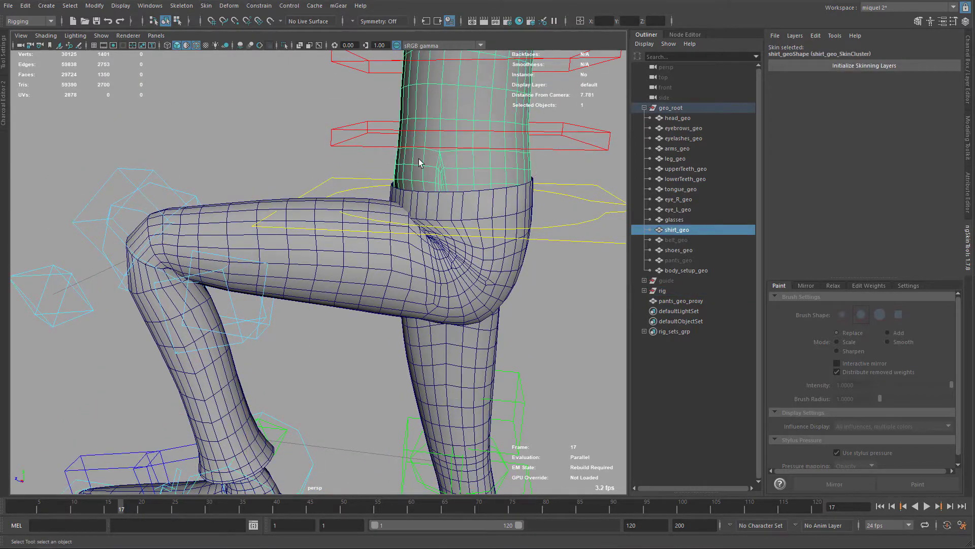
{"action": "middle_click_drag", "start_coordinate": [471, 180], "coordinate": [450, 100], "text": "alt"}
{"action": "right_click_drag", "start_coordinate": [451, 100], "coordinate": [440, 124], "text": "alt"}
{"action": "middle_click_drag", "start_coordinate": [440, 124], "coordinate": [438, 153], "text": "alt"}
{"action": "mouse_move", "coordinate": [438, 152]}
{"action": "left_mouse_down", "text": "alt"}
{"action": "mouse_move", "coordinate": [462, 147]}
{"action": "mouse_move", "coordinate": [433, 136]}
{"action": "left_mouse_up", "text": "alt"}
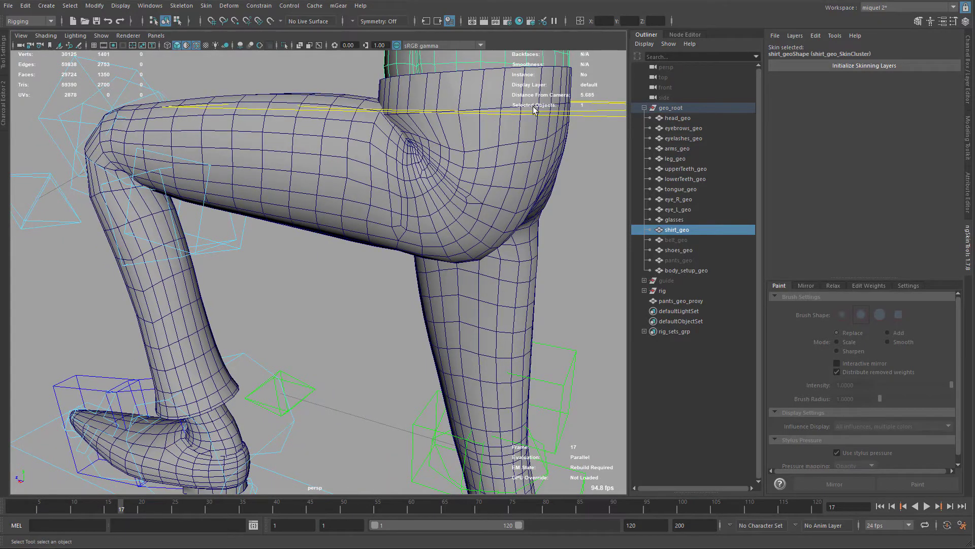
{"action": "left_click_drag", "start_coordinate": [534, 106], "coordinate": [502, 108], "text": "alt"}
{"action": "right_click_drag", "start_coordinate": [502, 108], "coordinate": [410, 102], "text": "alt"}
{"action": "middle_click_drag", "start_coordinate": [411, 102], "coordinate": [446, 75], "text": "alt"}
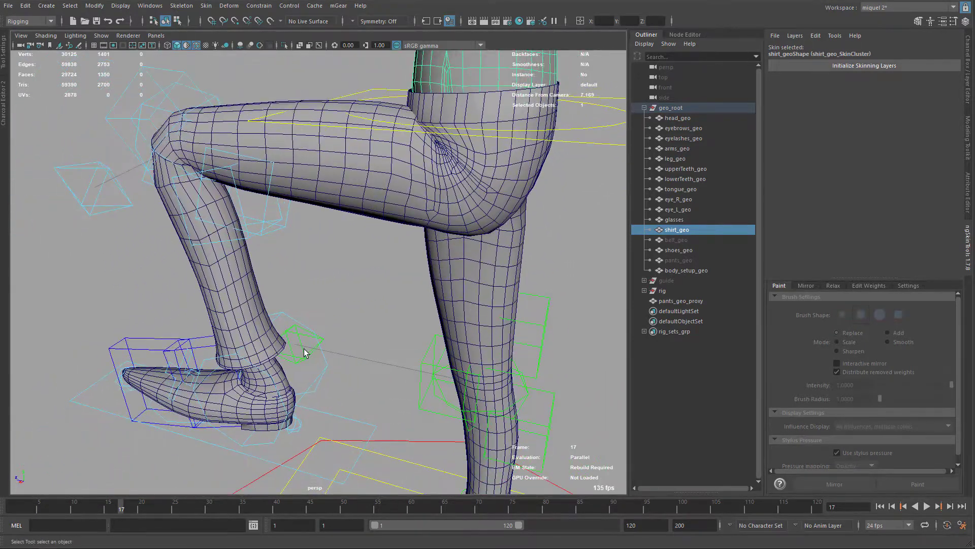
- Try moving the left leg IK control backward and down, and undo the recent pose changes
{"action": "left_click", "coordinate": [251, 457]}
{"action": "middle_click_drag", "start_coordinate": [257, 374], "coordinate": [331, 272], "text": "alt"}
{"action": "key", "text": "w"}
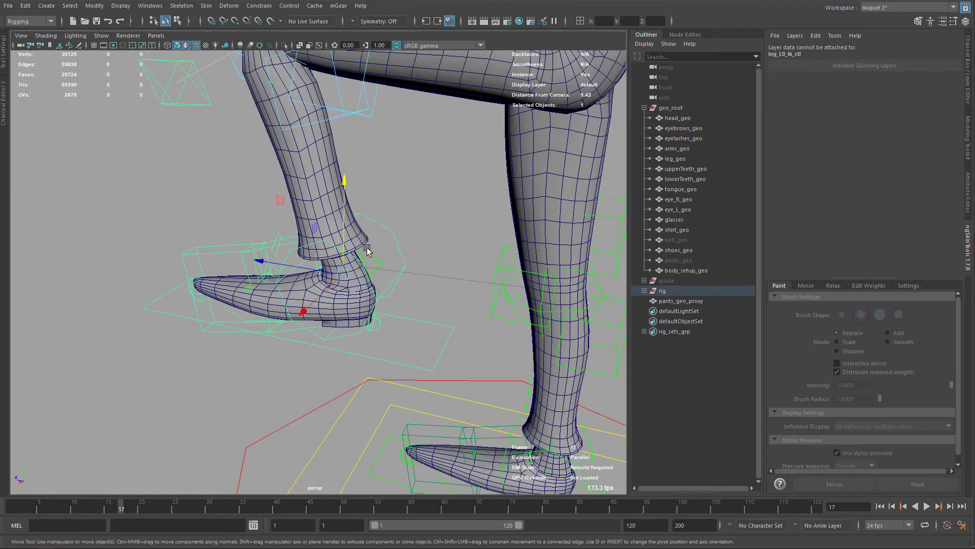
{"action": "right_click_drag", "start_coordinate": [365, 244], "coordinate": [311, 157], "text": "alt"}
{"action": "left_click_drag", "start_coordinate": [313, 160], "coordinate": [346, 152], "text": "alt"}
{"action": "middle_click_drag", "start_coordinate": [345, 155], "coordinate": [315, 278], "text": "alt"}
{"action": "left_click_drag", "start_coordinate": [243, 330], "coordinate": [388, 396]}
{"action": "key", "text": "ctrl+z"}
{"action": "key", "text": "ctrl+z"}
{"action": "key", "text": "ctrl+z"}
{"action": "key", "text": "ctrl+z"}
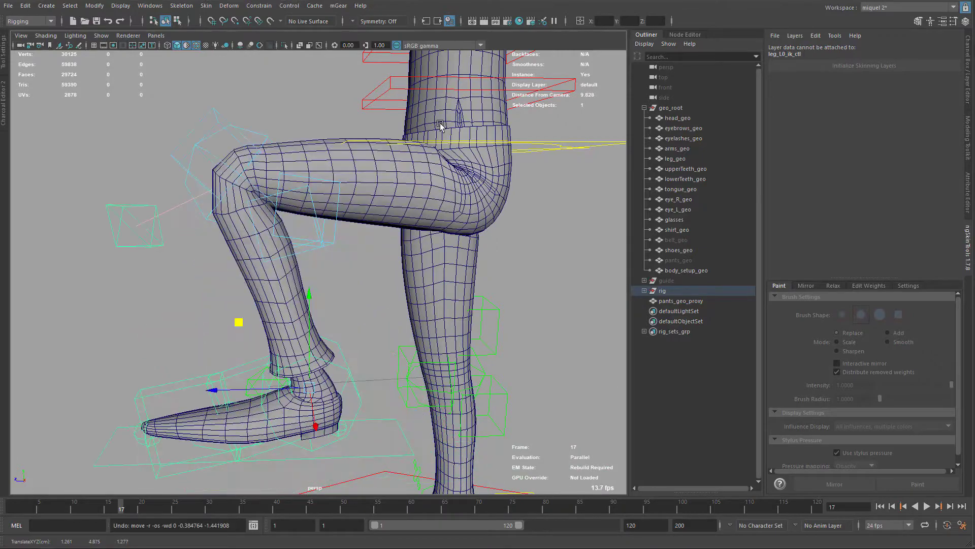
- Select shirt_geo in wireframe display and initialize its ngSkinTools skinning layers
{"action": "key", "text": "q"}
{"action": "left_click", "coordinate": [430, 120]}
{"action": "left_click_drag", "start_coordinate": [431, 120], "coordinate": [457, 158], "text": "alt"}
{"action": "key", "text": "4"}
{"action": "right_click_drag", "start_coordinate": [455, 169], "coordinate": [479, 162], "text": "alt"}
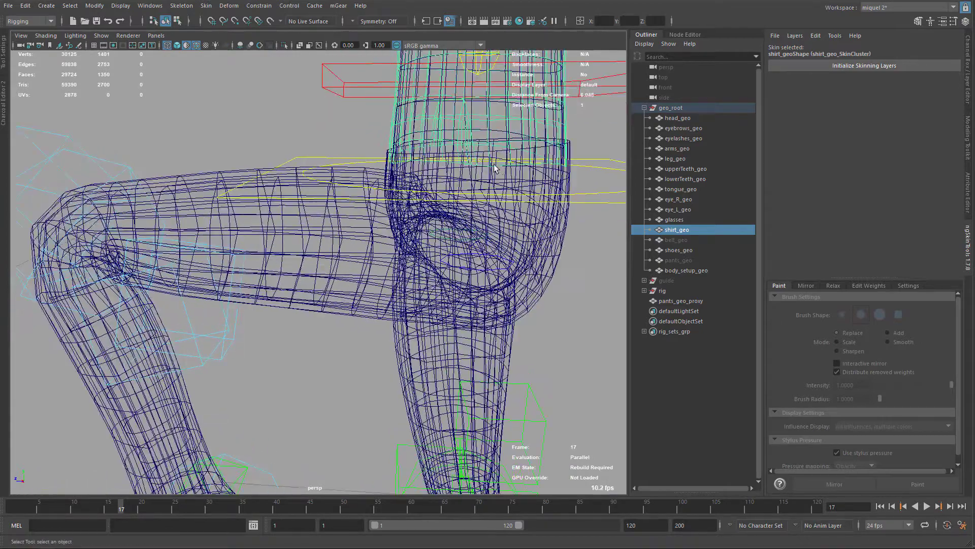
{"action": "key", "text": "F11"}
{"action": "key", "text": "F8"}
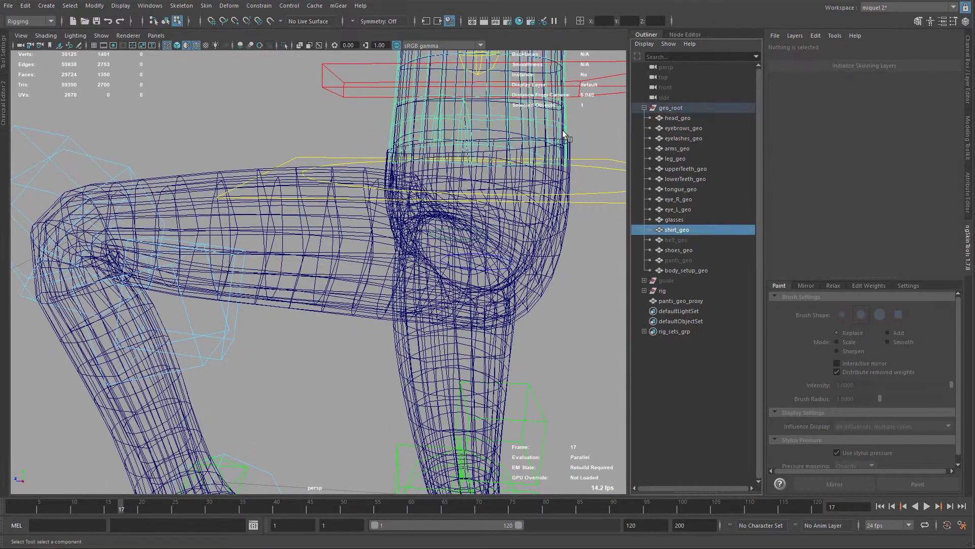
{"action": "left_click", "coordinate": [864, 65]}
- Select the two lowest vertex loops around the shirt's bottom edge
{"action": "right_click_drag", "start_coordinate": [466, 155], "coordinate": [482, 164], "text": "alt"}
{"action": "key", "text": "F9"}
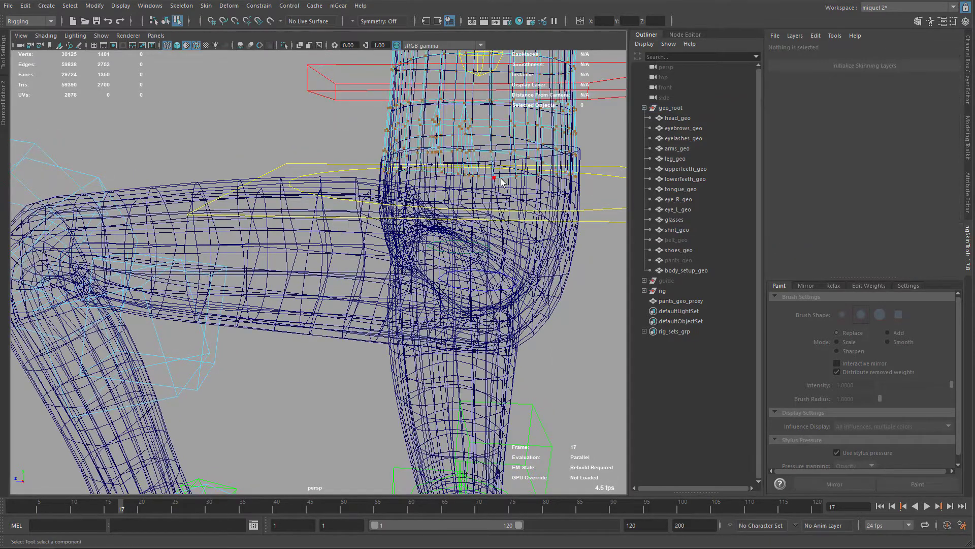
{"action": "left_click", "coordinate": [495, 176]}
{"action": "double_click", "coordinate": [515, 176], "text": "shift"}
{"action": "key", "text": "shift+period"}
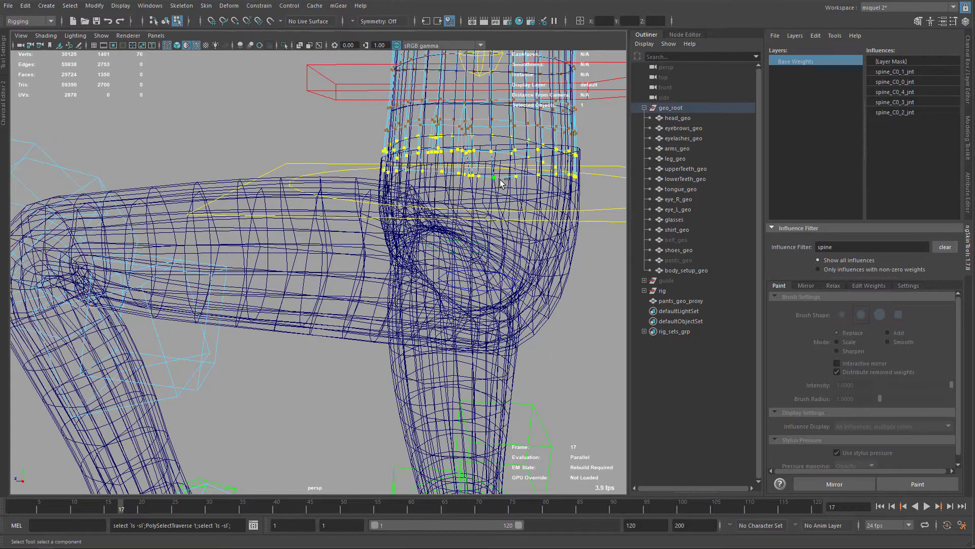
- Flood the selected shirt vertices with spine_C0_0_jnt weight in Replace mode at intensity 1.0
{"action": "left_click", "coordinate": [906, 82]}
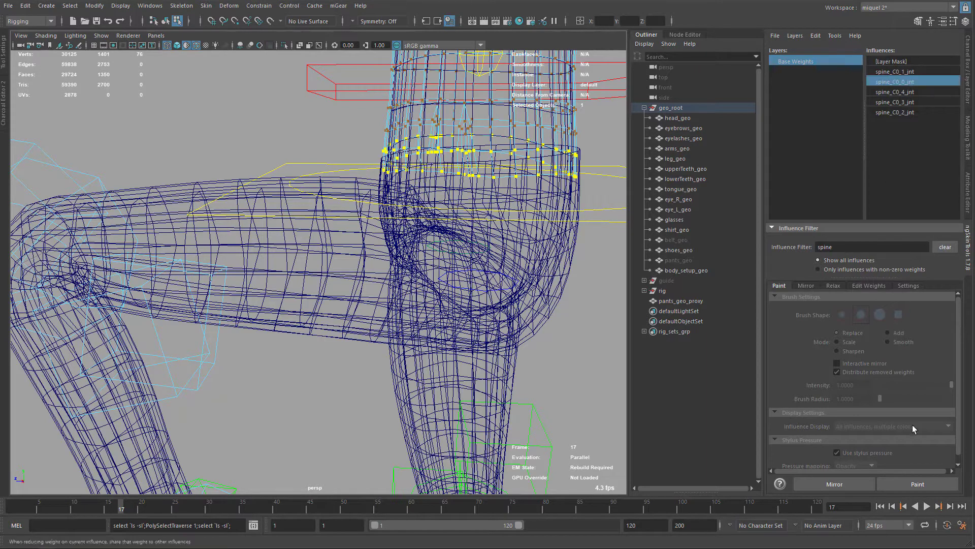
{"action": "key", "text": "5"}
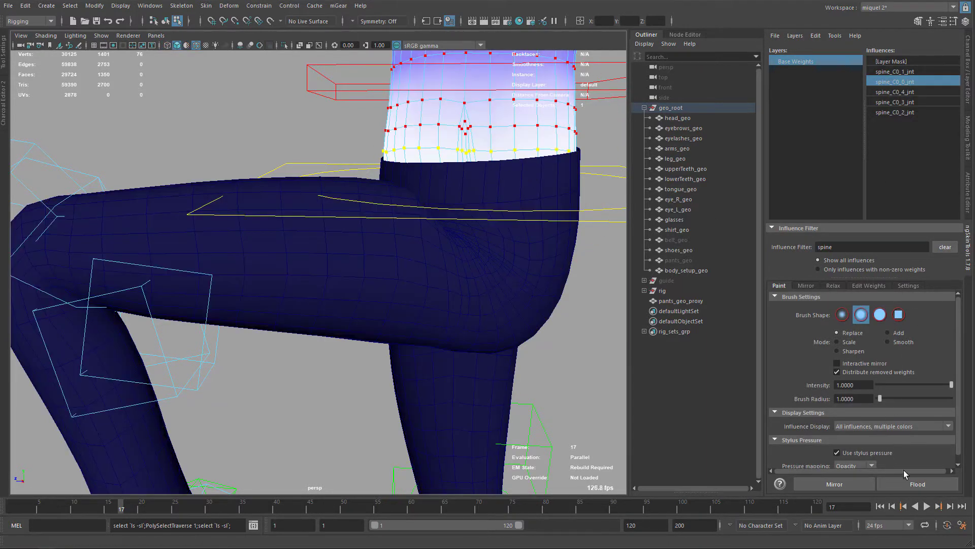
{"action": "left_click", "coordinate": [902, 488]}
{"action": "middle_click_drag", "start_coordinate": [515, 165], "coordinate": [494, 195], "text": "alt"}
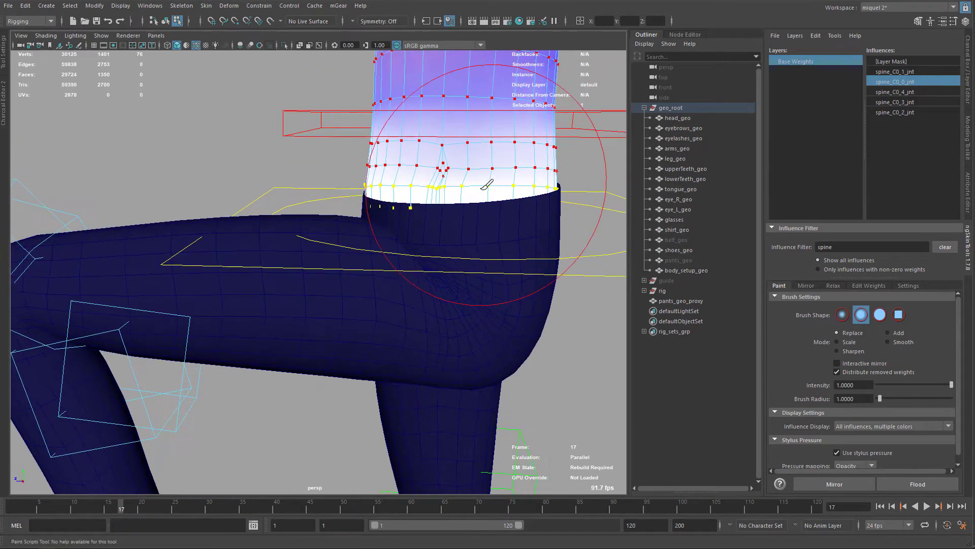
{"action": "key", "text": "q"}
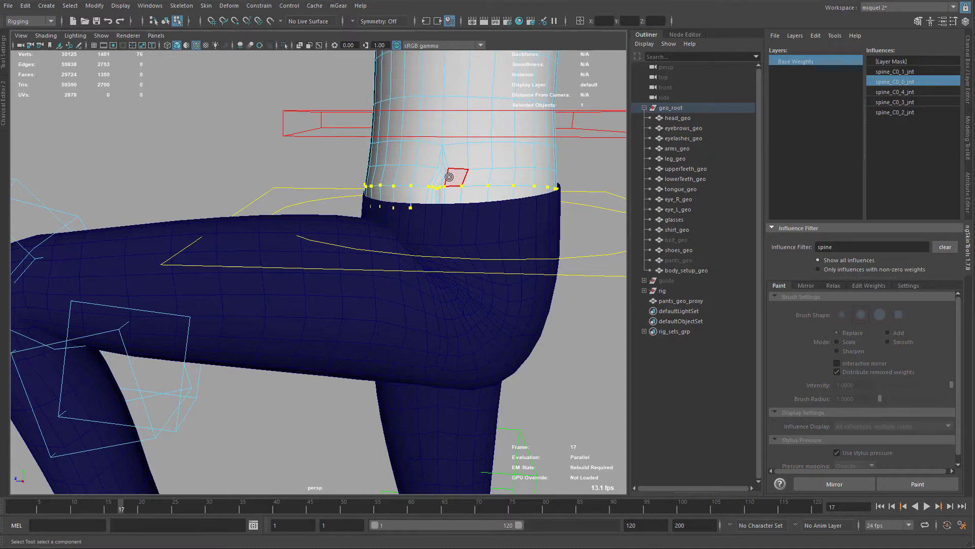
- Select the shirt's vertex rows just above the flooded bottom loops, using wireframe display to include the far side
{"action": "key", "text": "F9"}
{"action": "key", "text": "4"}
{"action": "left_click_drag", "start_coordinate": [412, 147], "coordinate": [449, 174], "text": "alt"}
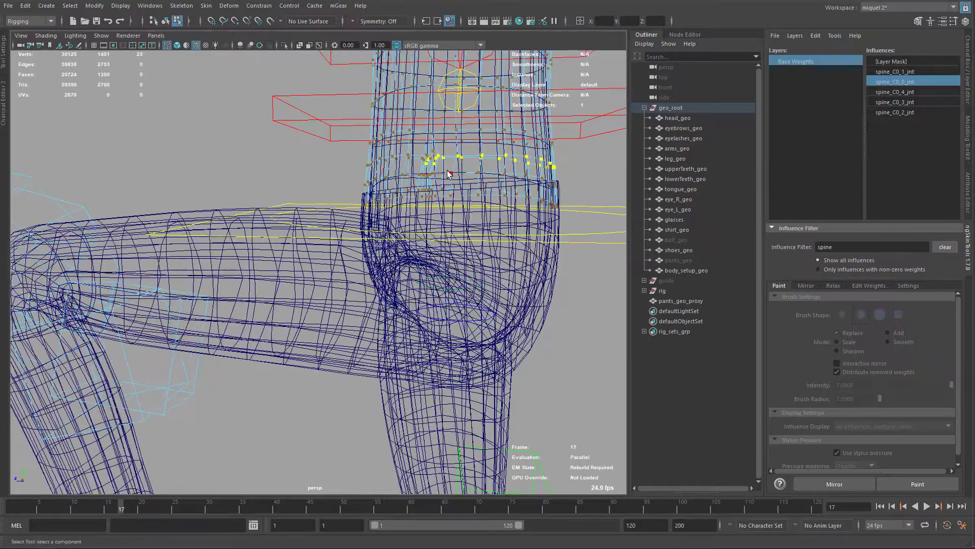
{"action": "left_click_drag", "start_coordinate": [345, 118], "coordinate": [621, 219]}
- Flood the selected shirt vertices repeatedly in Smooth mode at intensity 0.375, and return to object selection
{"action": "left_click", "coordinate": [908, 491]}
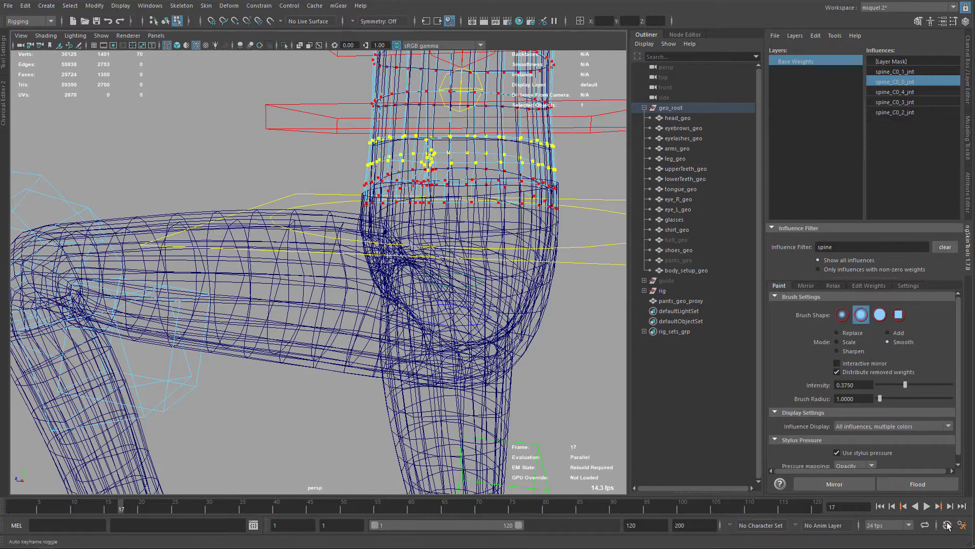
{"action": "left_click", "coordinate": [920, 486]}
{"action": "left_click", "coordinate": [923, 488]}
{"action": "left_click", "coordinate": [922, 488]}
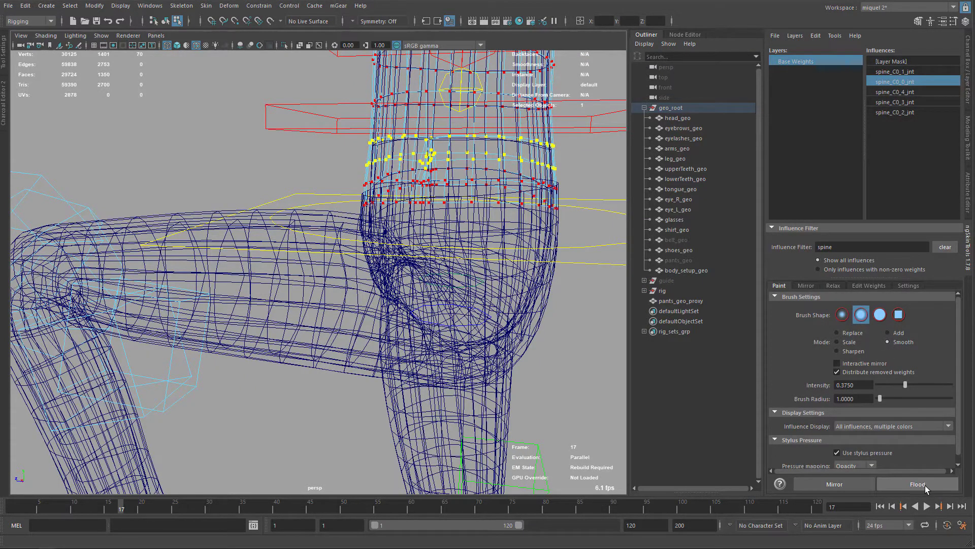
{"action": "left_click", "coordinate": [922, 487]}
{"action": "left_click", "coordinate": [909, 491]}
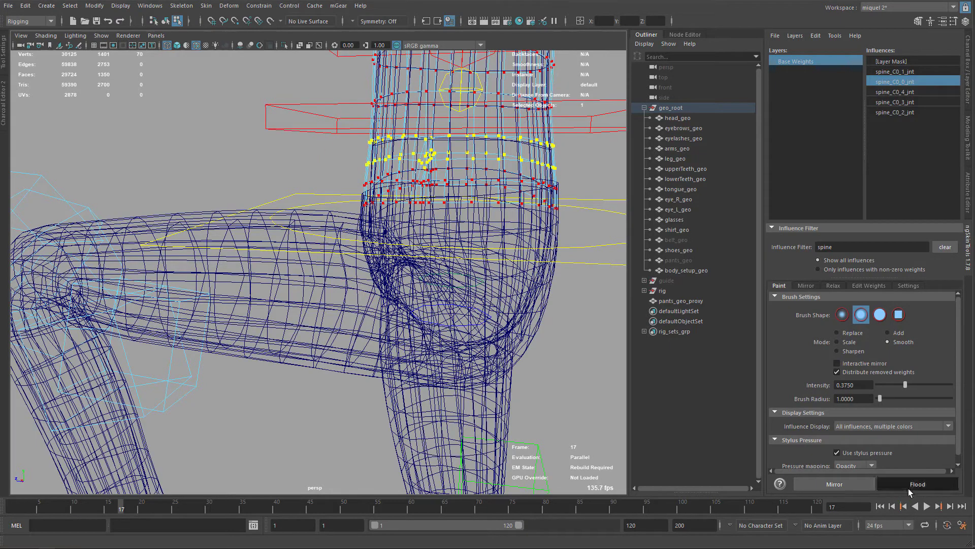
{"action": "key", "text": "q"}
{"action": "key", "text": "F8"}
{"action": "key", "text": "F8"}
{"action": "left_click_drag", "start_coordinate": [457, 178], "coordinate": [436, 172], "text": "alt"}
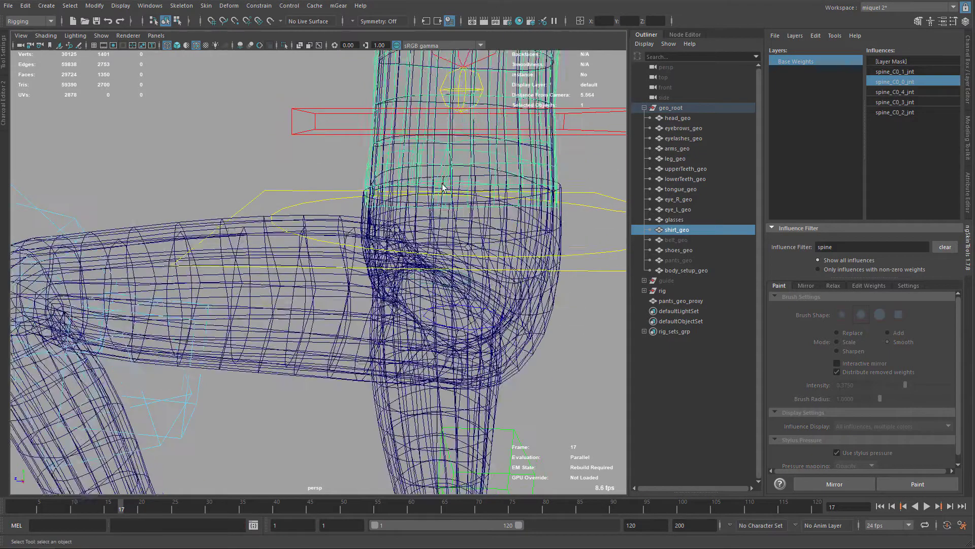
- Restore the grey wireframe-on-shaded display and examine the transition between the shirt and the pants waistband
{"action": "key", "text": "5"}
{"action": "right_click_drag", "start_coordinate": [483, 184], "coordinate": [407, 186], "text": "alt"}
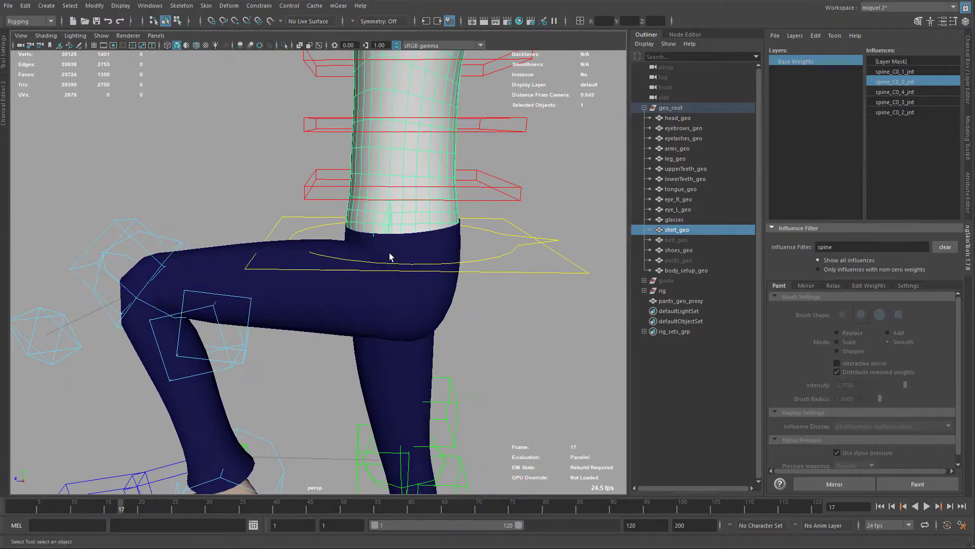
{"action": "right_click_drag", "start_coordinate": [392, 255], "coordinate": [406, 161], "text": "alt"}
{"action": "key", "text": "alt+5"}
{"action": "key", "text": "alt+6"}
{"action": "middle_click_drag", "start_coordinate": [316, 254], "coordinate": [349, 193], "text": "alt"}
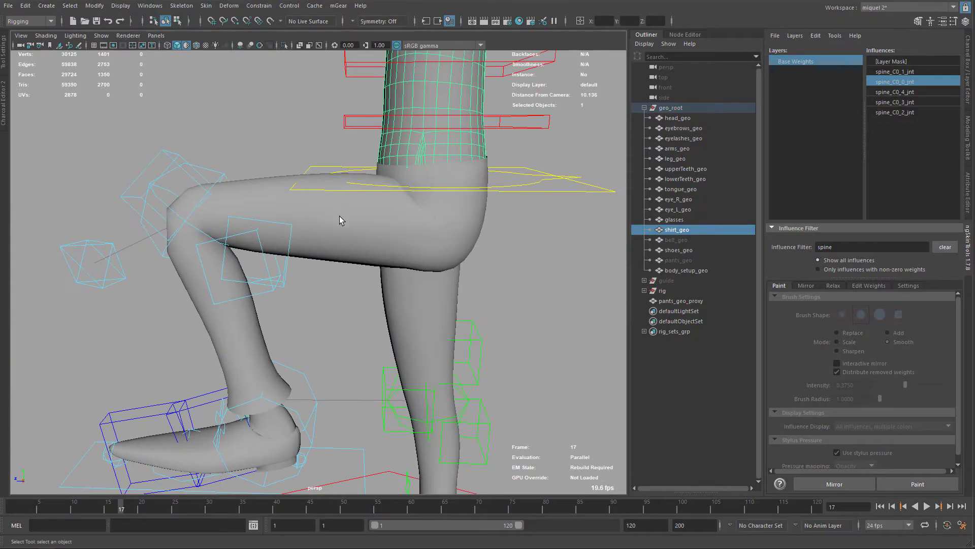
{"action": "key", "text": "alt+5"}
{"action": "right_click_drag", "start_coordinate": [339, 218], "coordinate": [324, 248], "text": "alt"}
{"action": "middle_click_drag", "start_coordinate": [324, 248], "coordinate": [333, 239], "text": "alt"}
- Lower the left leg IK control, leg_L0_ik_ctl, slightly to test the shirt's reaction to the leg
{"action": "left_click", "coordinate": [332, 402]}
{"action": "key", "text": "w"}
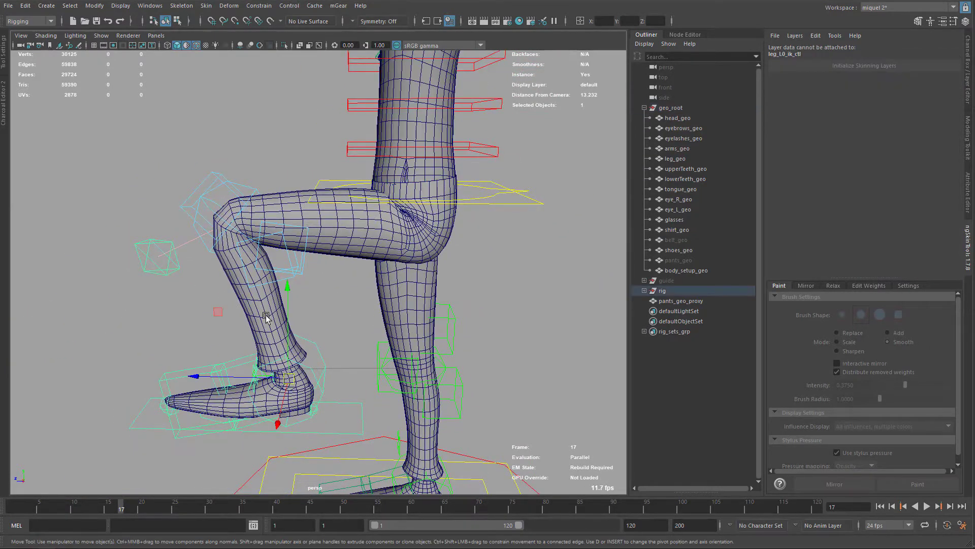
{"action": "left_click_drag", "start_coordinate": [288, 285], "coordinate": [349, 309]}
{"action": "key", "text": "q"}
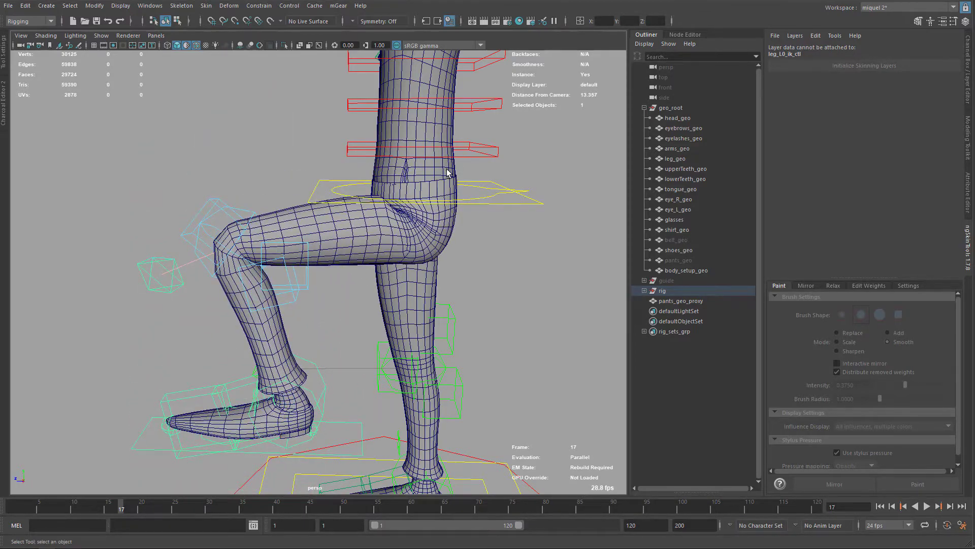
- Select the lower torso vertex rows of shirt_geo, leaving out the bottom loop
{"action": "left_click", "coordinate": [448, 172]}
{"action": "scroll", "coordinate": [438, 149], "scroll_direction": "up", "scroll_amount": 2}
{"action": "middle_click_drag", "start_coordinate": [430, 133], "coordinate": [410, 187], "text": "alt"}
{"action": "scroll", "coordinate": [411, 187], "scroll_direction": "up", "scroll_amount": 3}
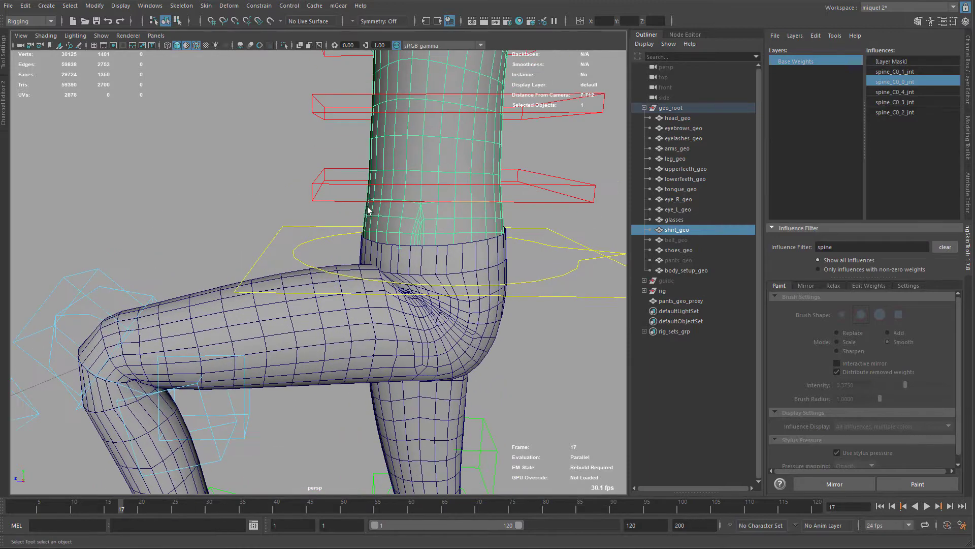
{"action": "left_click_drag", "start_coordinate": [396, 165], "coordinate": [406, 197], "text": "alt"}
{"action": "right_click_drag", "start_coordinate": [407, 197], "coordinate": [392, 201]}
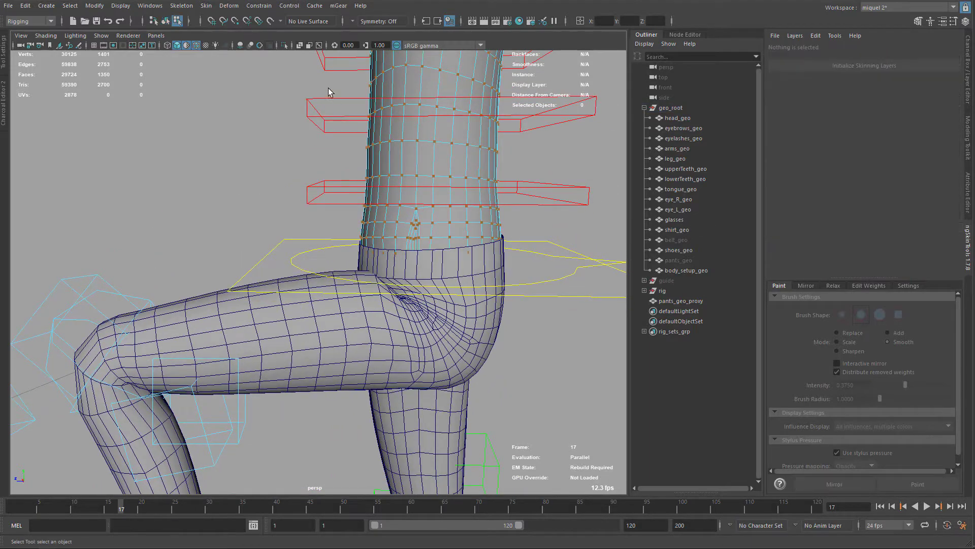
{"action": "left_click_drag", "start_coordinate": [327, 88], "coordinate": [629, 189]}
- Filter the influences by leg_L and flood blendSupport_0_leg_L0_0_jnt on the selected vertices in Replace mode at intensity 0
{"action": "double_click", "coordinate": [849, 247]}
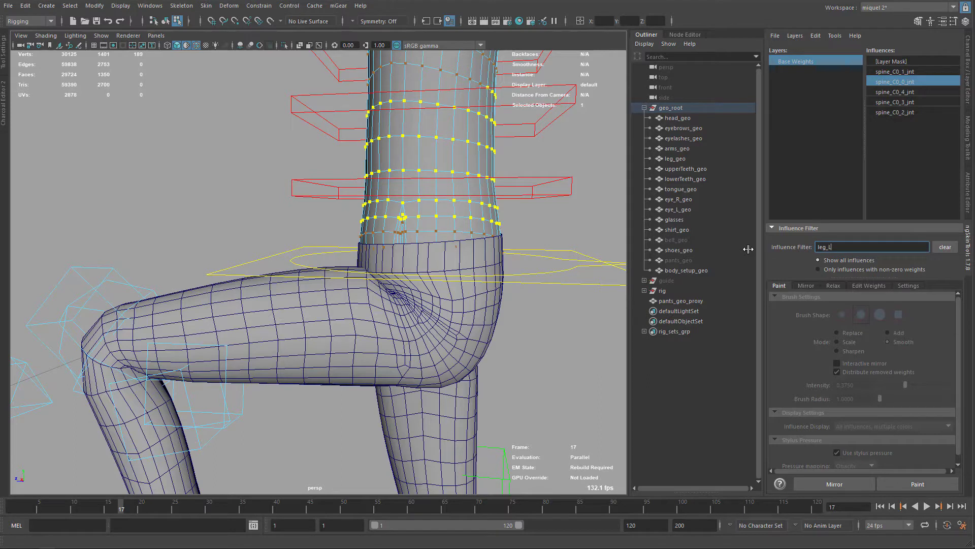
{"action": "type", "text": "leg_L"}
{"action": "key", "text": "Return"}
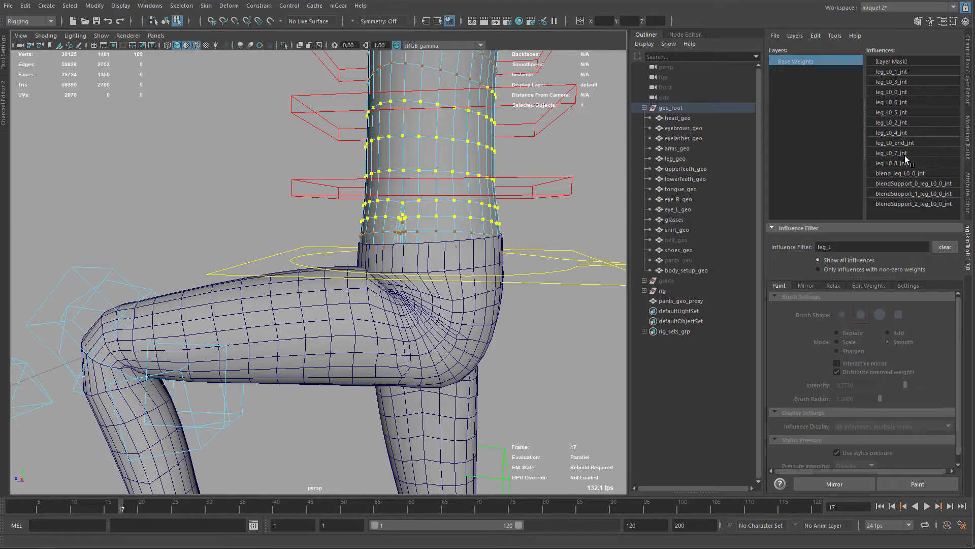
{"action": "left_click", "coordinate": [911, 183]}
{"action": "left_click", "coordinate": [914, 484]}
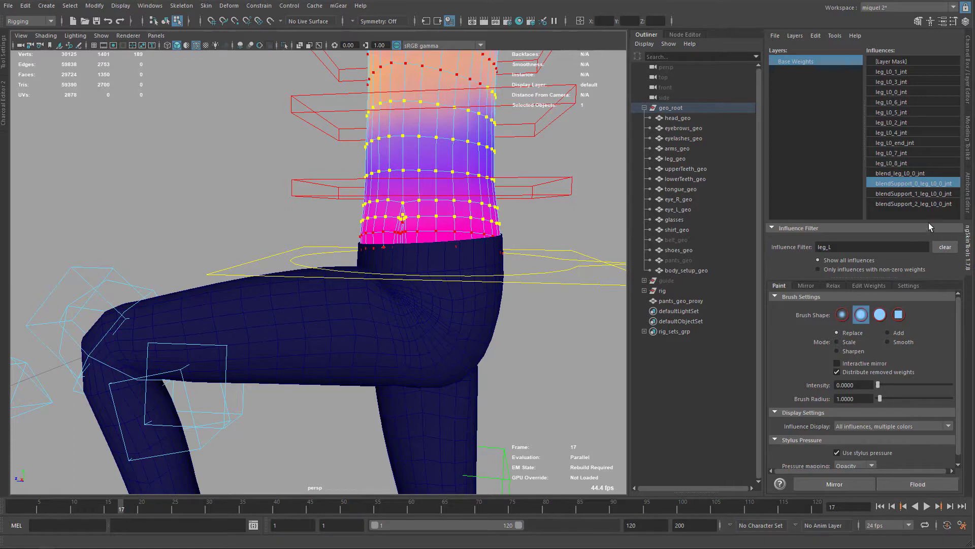
- Flood out the blendSupport_1_leg_L0_0_jnt, blendSupport_2_leg_L0_0_jnt and leg_L0_0_jnt weights on the selected shirt vertices at intensity 0
{"action": "left_click", "coordinate": [914, 193]}
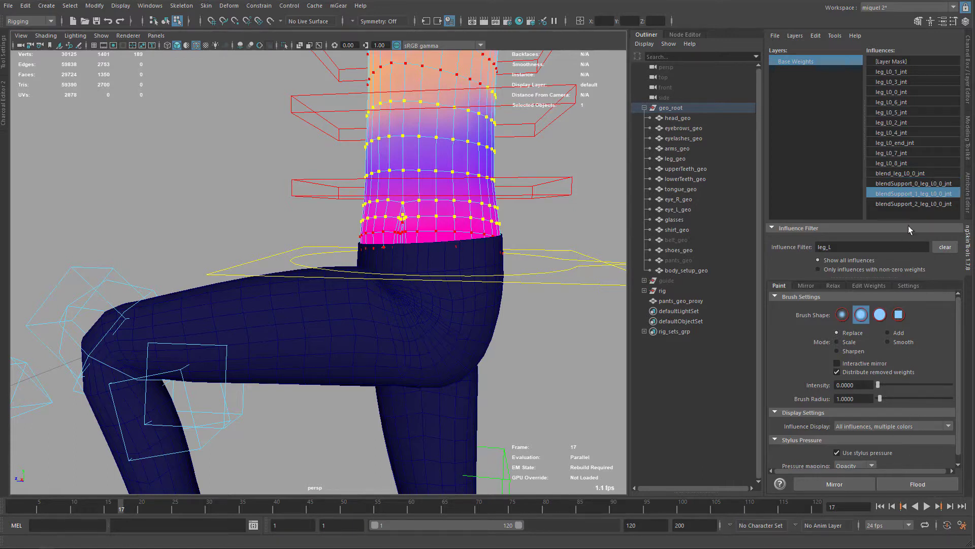
{"action": "left_click", "coordinate": [912, 203]}
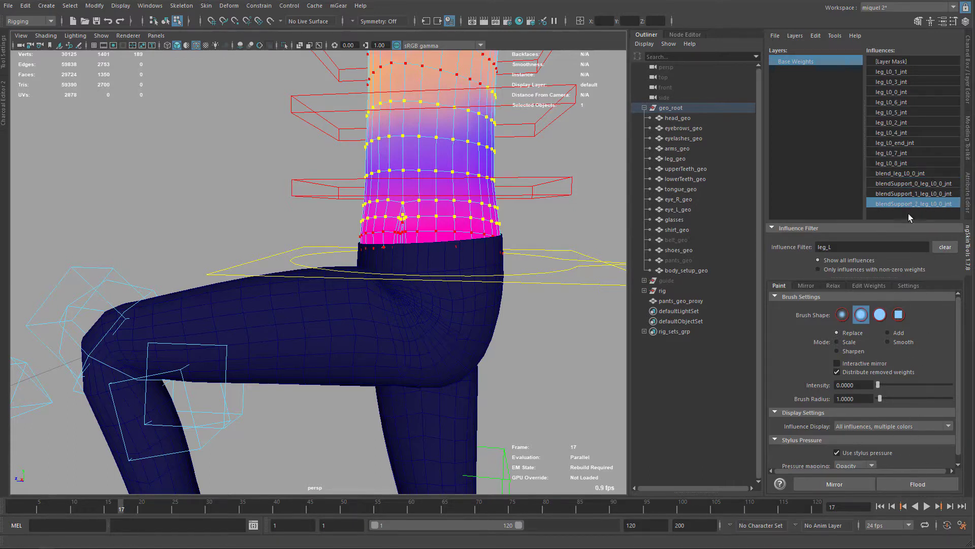
{"action": "left_click", "coordinate": [895, 93]}
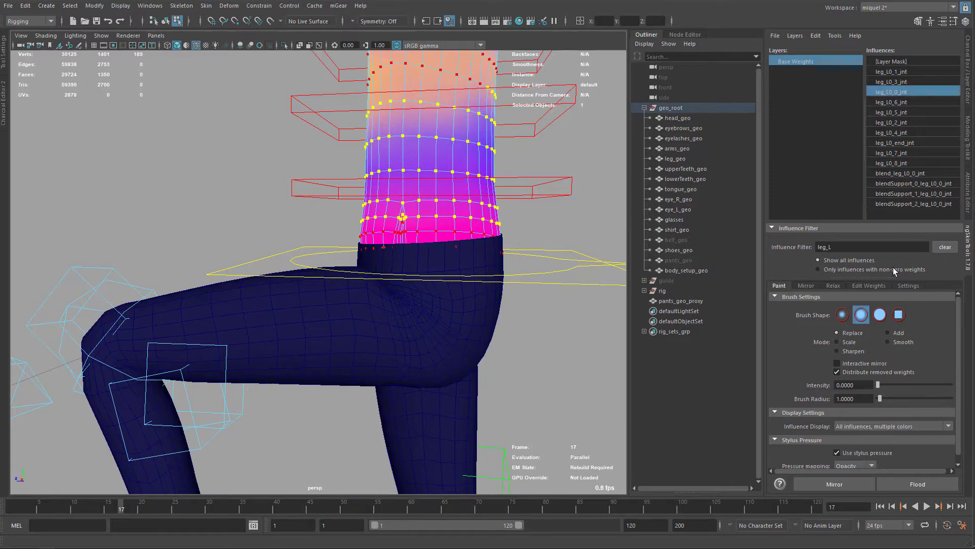
{"action": "left_click", "coordinate": [909, 485]}
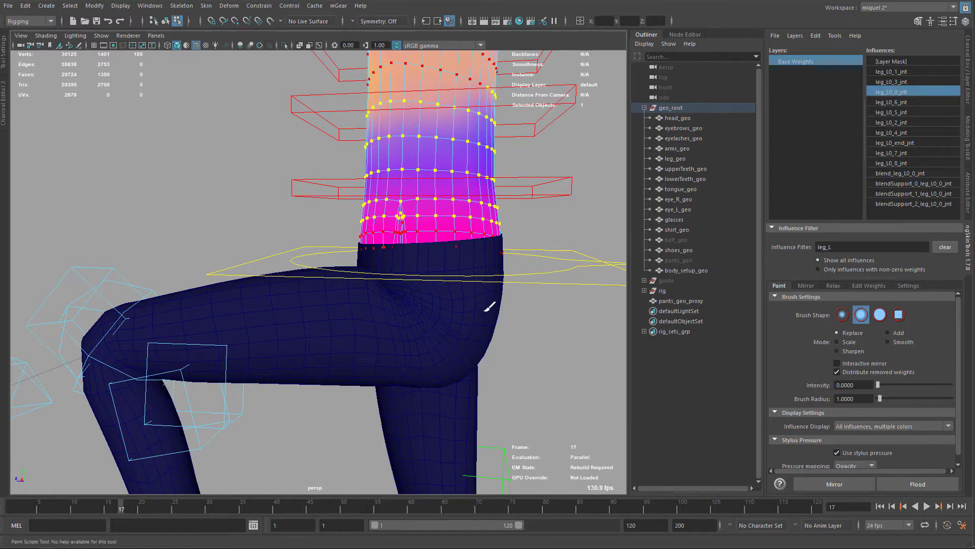
- Return to object selection and move the left leg IK control backward to test the shirt weights
{"action": "left_click_drag", "start_coordinate": [419, 418], "coordinate": [447, 363], "text": "alt"}
{"action": "key", "text": "q"}
{"action": "key", "text": "F8"}
{"action": "right_click_drag", "start_coordinate": [446, 363], "coordinate": [375, 233], "text": "alt"}
{"action": "middle_click_drag", "start_coordinate": [376, 232], "coordinate": [405, 160], "text": "alt"}
{"action": "left_click", "coordinate": [352, 460]}
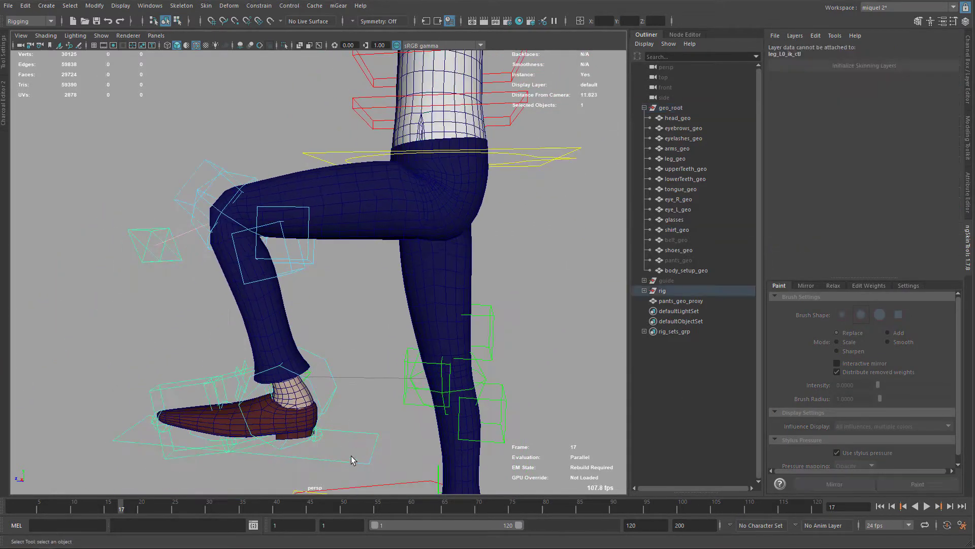
{"action": "right_click_drag", "start_coordinate": [352, 460], "coordinate": [342, 291], "text": "alt"}
{"action": "key", "text": "w"}
{"action": "mouse_move", "coordinate": [231, 292]}
{"action": "left_mouse_down"}
{"action": "mouse_move", "coordinate": [254, 279]}
{"action": "mouse_move", "coordinate": [257, 311]}
{"action": "mouse_move", "coordinate": [261, 276]}
{"action": "mouse_move", "coordinate": [261, 303]}
{"action": "mouse_move", "coordinate": [264, 285]}
{"action": "left_mouse_up"}
- Switch to the colored shaded display without wireframe and examine the waist and hip deformation
{"action": "right_click_drag", "start_coordinate": [337, 217], "coordinate": [433, 255], "text": "alt"}
{"action": "key", "text": "alt+5"}
{"action": "middle_click_drag", "start_coordinate": [447, 182], "coordinate": [405, 187], "text": "alt"}
{"action": "left_click_drag", "start_coordinate": [405, 188], "coordinate": [432, 214], "text": "alt"}
- Return the left leg to its rest pose and select pants_geo_proxy
{"action": "key", "text": "q"}
{"action": "right_click_drag", "start_coordinate": [379, 406], "coordinate": [299, 376], "text": "alt"}
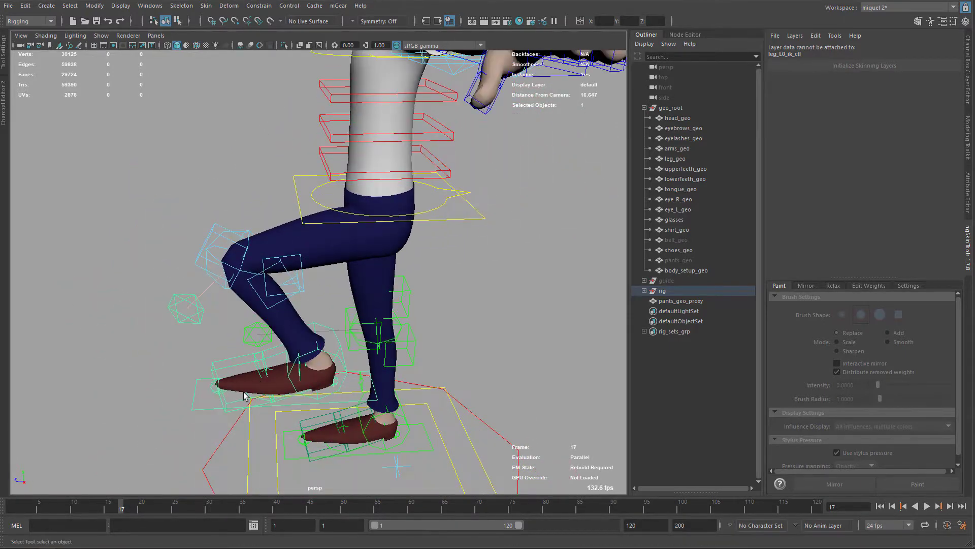
{"action": "left_click_drag", "start_coordinate": [205, 409], "coordinate": [416, 233], "text": "alt"}
{"action": "left_click", "coordinate": [408, 240]}
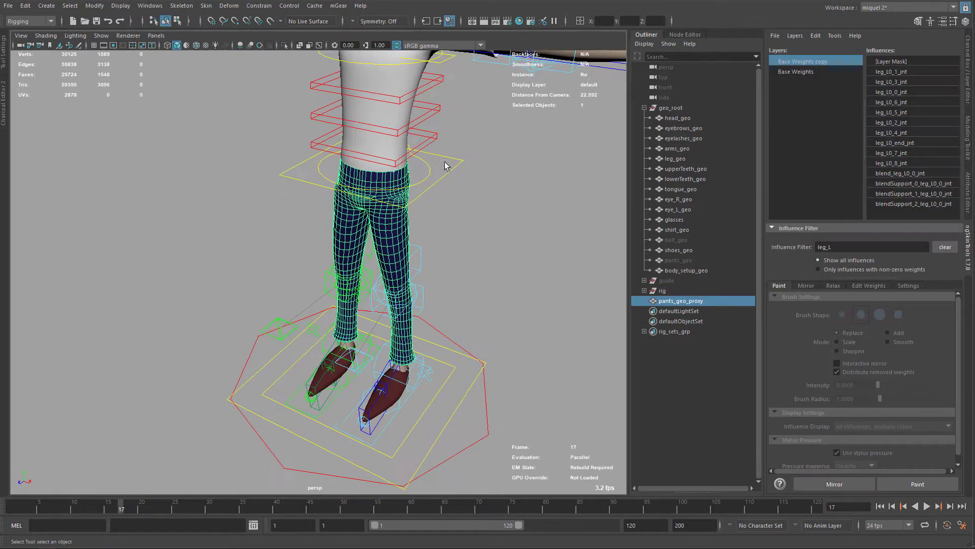
- Open the code editor holding ngSkinMapping_mgear.py and review the existing mirror influence associations of pants_geo_proxy in ngSkinTools
{"action": "left_click", "coordinate": [6, 118]}
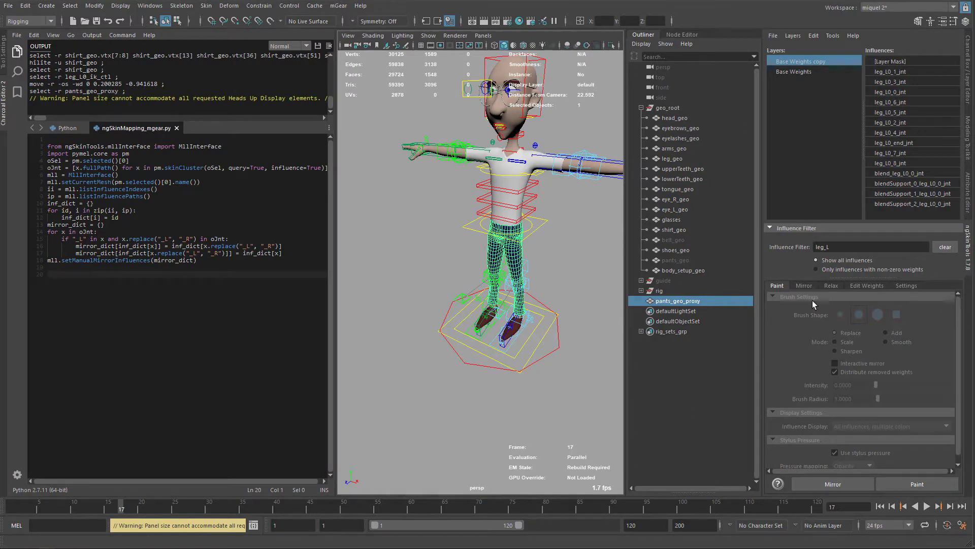
{"action": "left_click", "coordinate": [804, 286]}
{"action": "scroll", "coordinate": [960, 379], "scroll_direction": "down", "scroll_amount": 1}
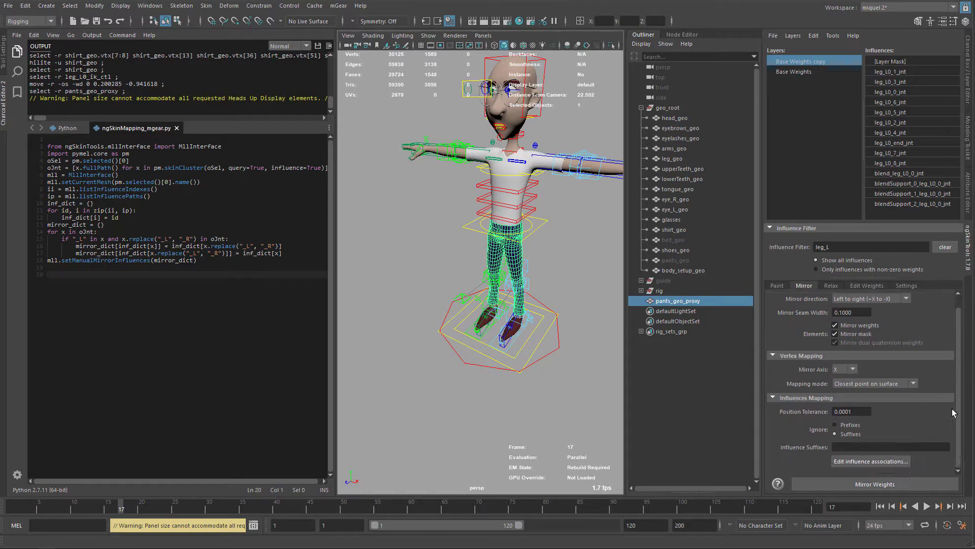
{"action": "left_click", "coordinate": [881, 462]}
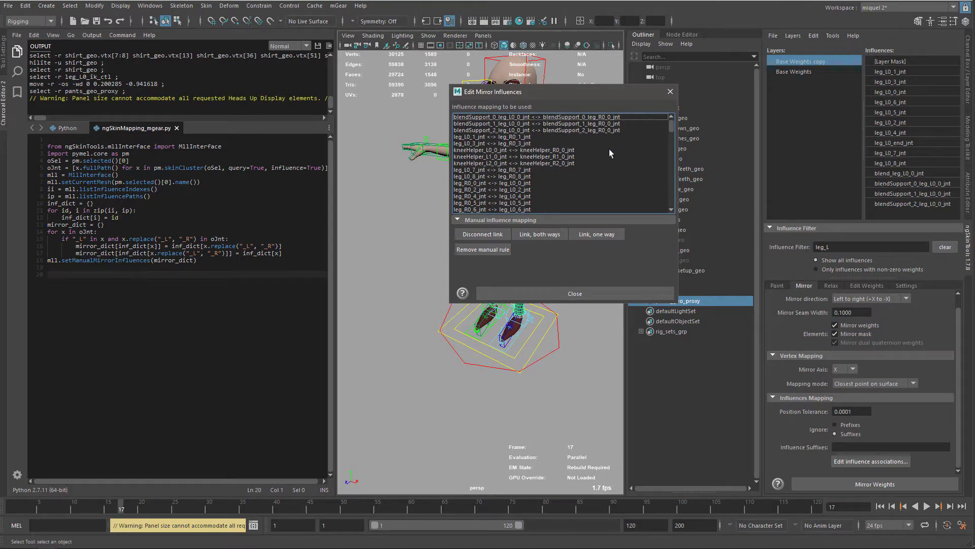
{"action": "scroll", "coordinate": [671, 133], "scroll_direction": "down", "scroll_amount": 5}
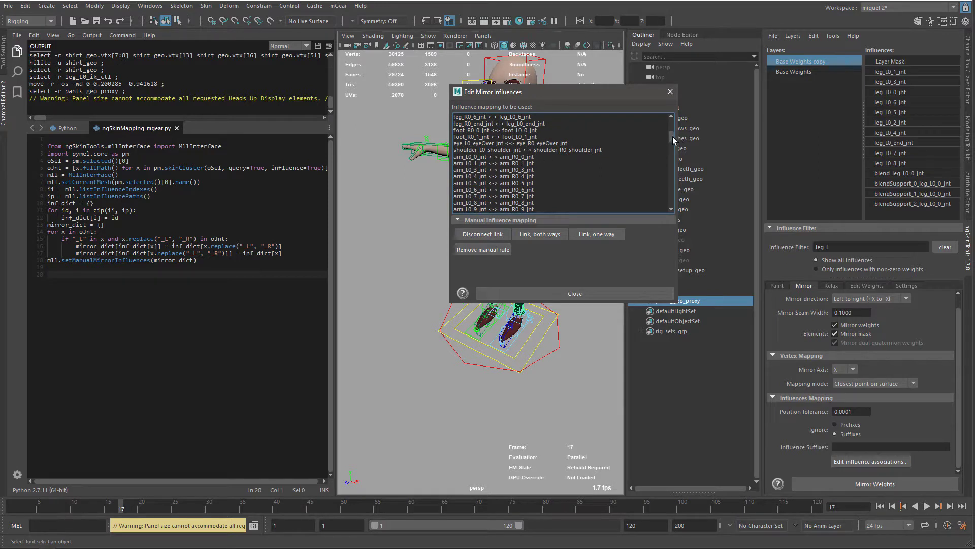
{"action": "scroll", "coordinate": [671, 142], "scroll_direction": "down", "scroll_amount": 5}
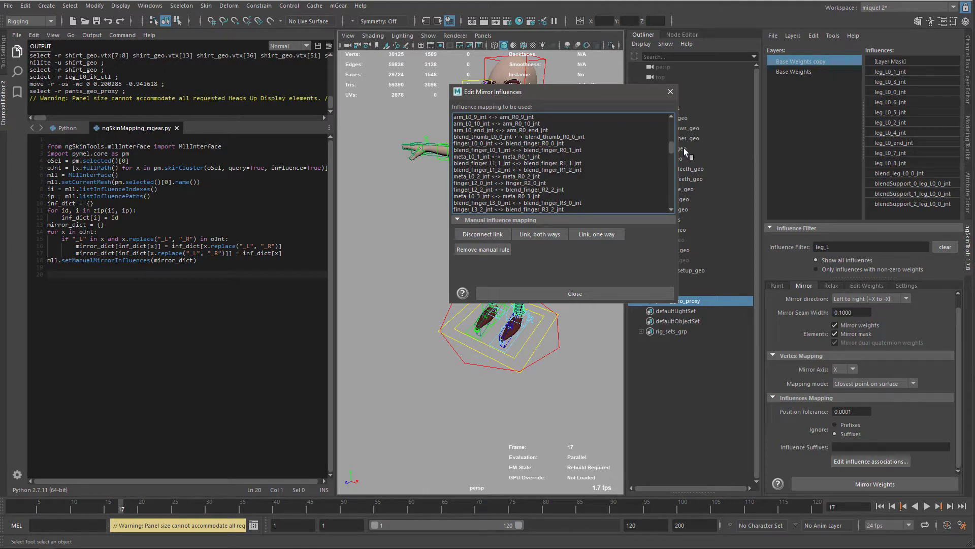
{"action": "left_click_drag", "start_coordinate": [669, 144], "coordinate": [672, 157]}
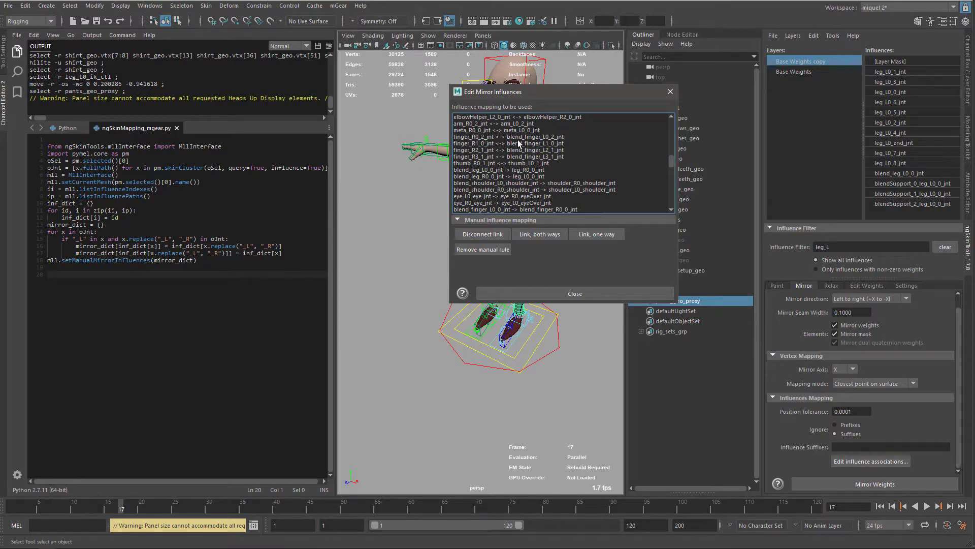
{"action": "left_click", "coordinate": [544, 293]}
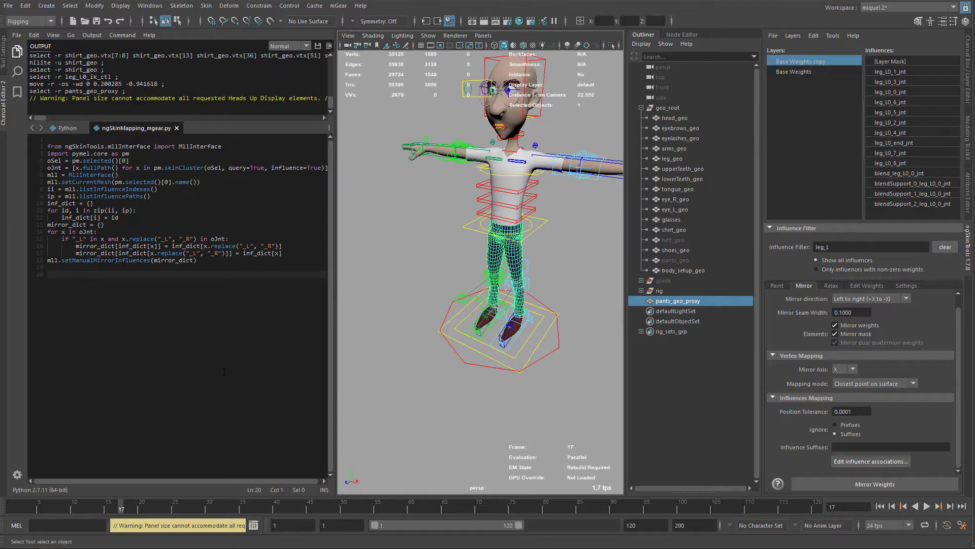
- Run the ngSkinMapping_mgear.py script on pants_geo_proxy and check its mirror influence associations again
{"action": "key", "text": "ctrl+Return"}
{"action": "left_click", "coordinate": [852, 461]}
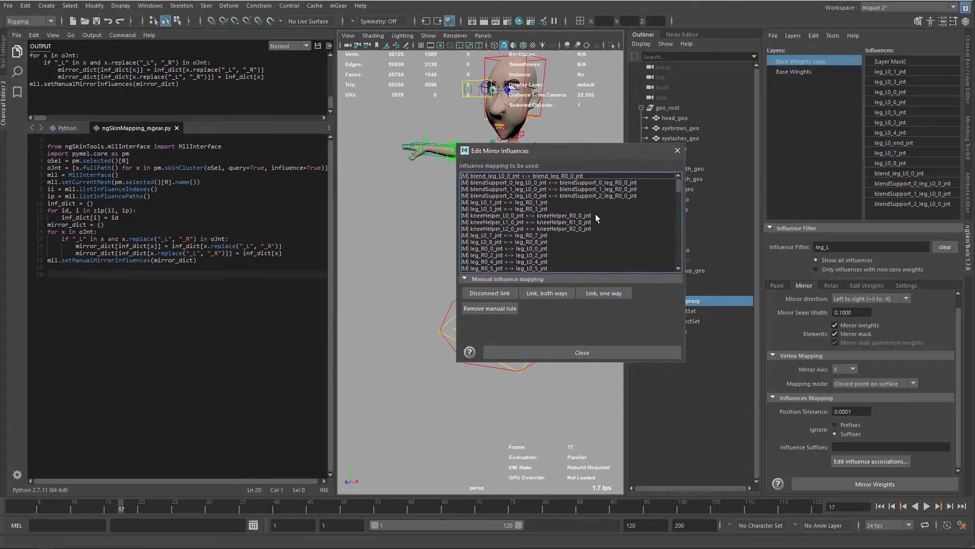
{"action": "left_click_drag", "start_coordinate": [672, 189], "coordinate": [675, 233]}
{"action": "left_click", "coordinate": [678, 151]}
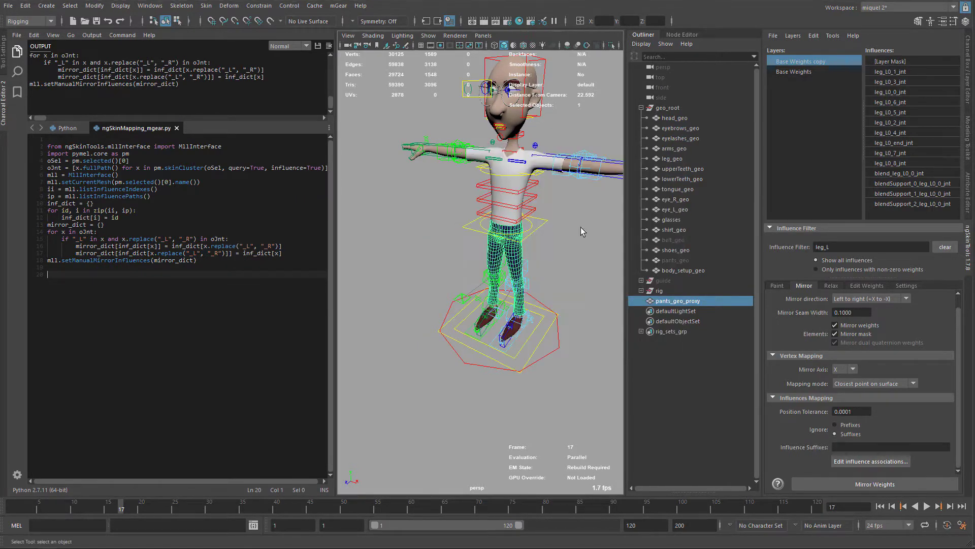
- Select shirt_geo, run the same influence mapping script on it, and collapse the code editor
{"action": "left_click", "coordinate": [542, 175]}
{"action": "left_click", "coordinate": [535, 146]}
{"action": "left_click", "coordinate": [533, 152]}
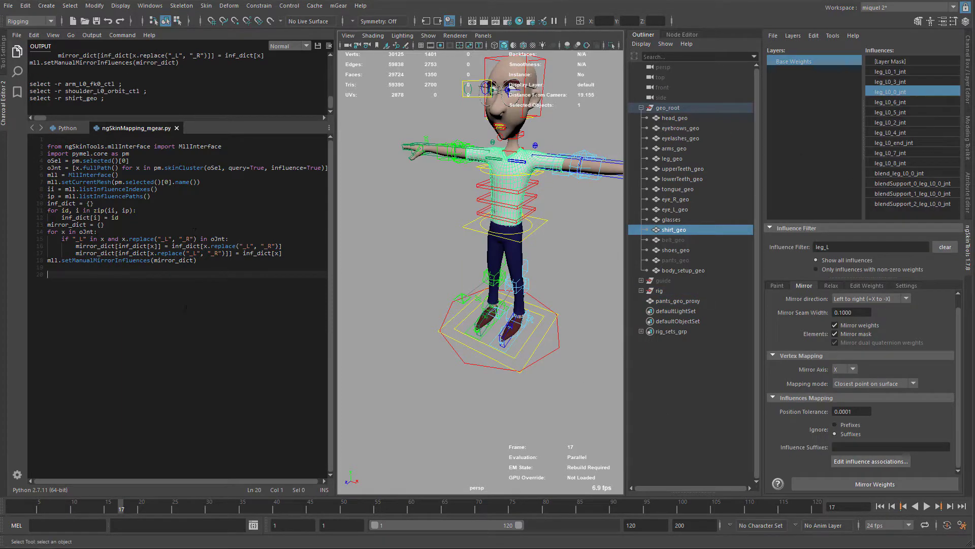
{"action": "key", "text": "ctrl+Return"}
{"action": "left_click_drag", "start_coordinate": [493, 188], "coordinate": [457, 269], "text": "alt"}
{"action": "left_click", "coordinate": [3, 116]}
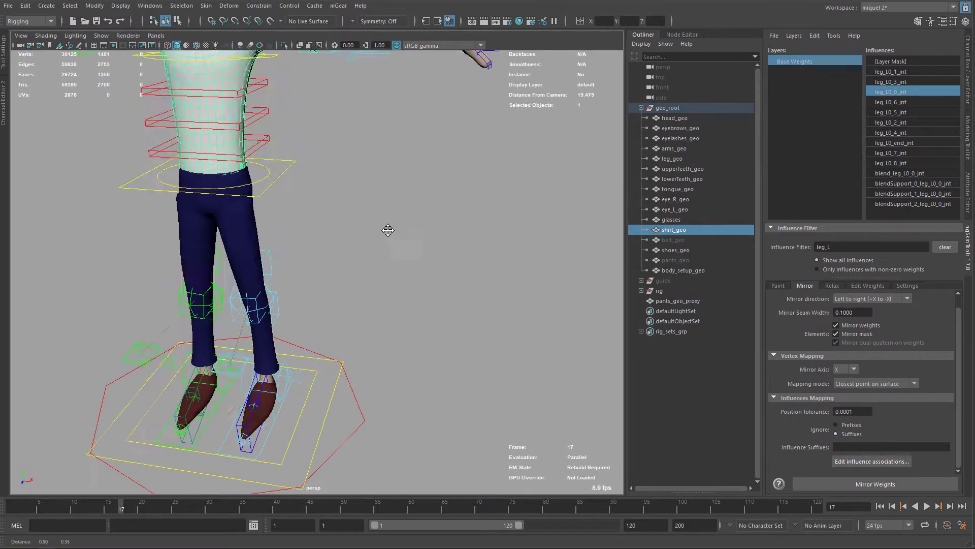
- Select pants_geo_proxy and mirror the skin weights of its Base Weights copy layer
{"action": "left_click", "coordinate": [777, 285]}
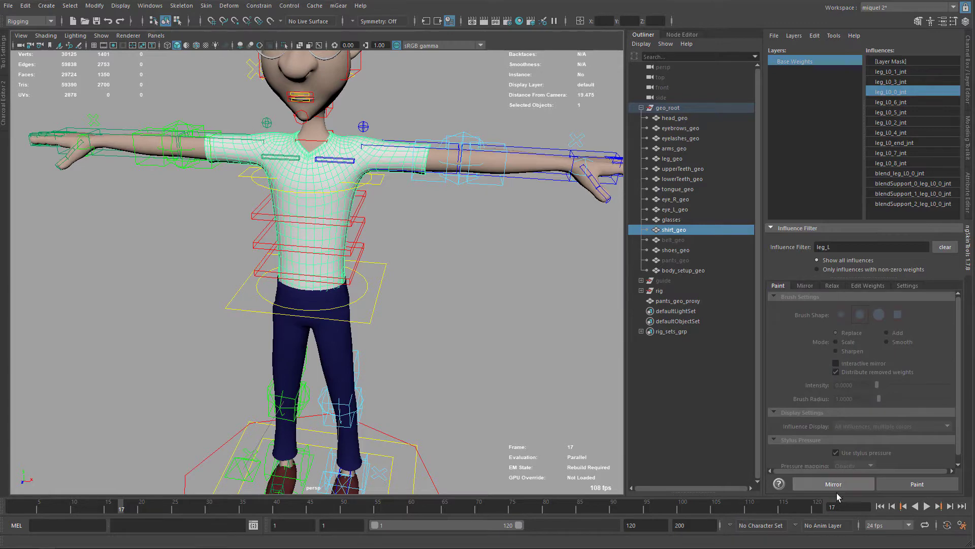
{"action": "middle_click_drag", "start_coordinate": [405, 340], "coordinate": [428, 298], "text": "alt"}
{"action": "left_click", "coordinate": [370, 266]}
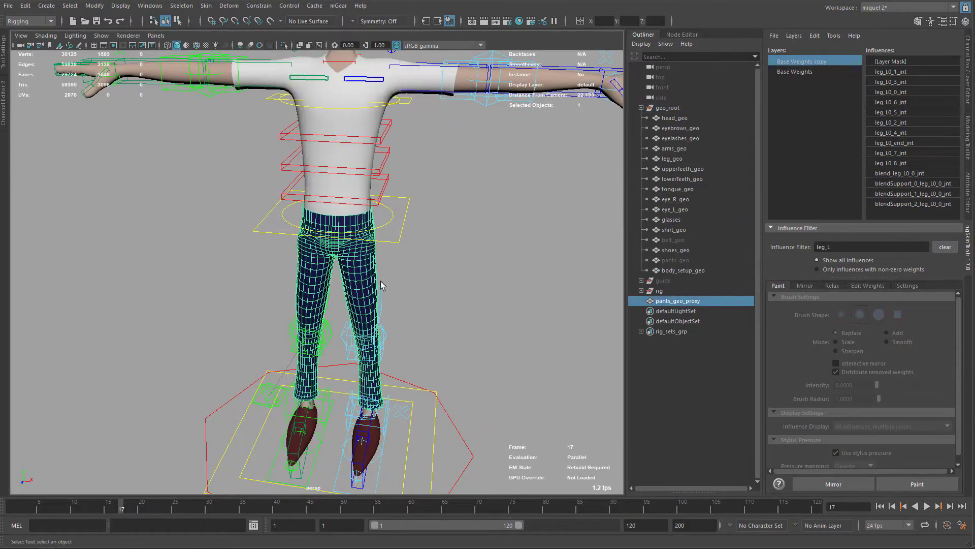
{"action": "left_click", "coordinate": [824, 485]}
- Test the mirrored pants weights in wireframe-on-shaded default material display by raising the left leg IK control, and undo the pose
{"action": "key", "text": "f"}
{"action": "left_click_drag", "start_coordinate": [462, 284], "coordinate": [423, 367], "text": "alt"}
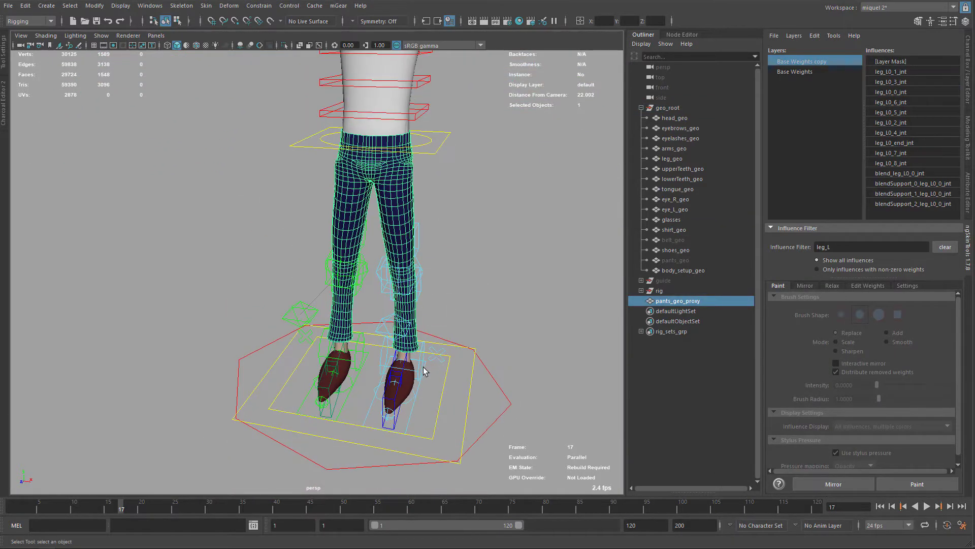
{"action": "left_click", "coordinate": [415, 401]}
{"action": "left_click_drag", "start_coordinate": [413, 406], "coordinate": [426, 306], "text": "alt"}
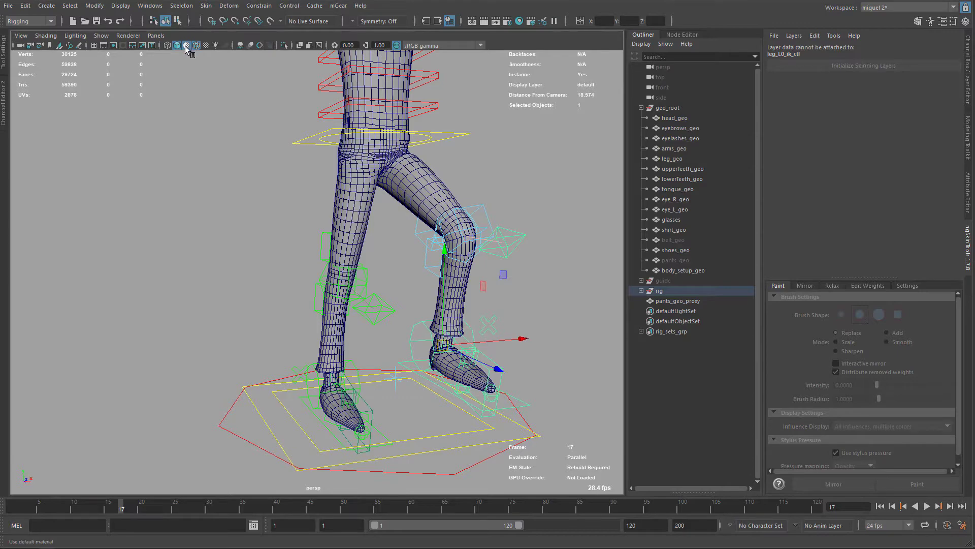
{"action": "left_click_drag", "start_coordinate": [451, 261], "coordinate": [361, 266], "text": "alt"}
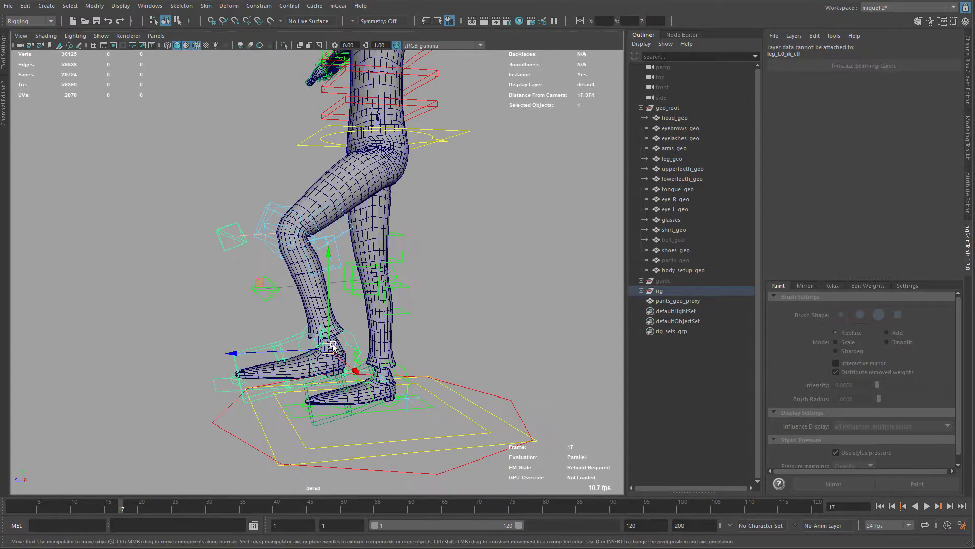
{"action": "left_click_drag", "start_coordinate": [329, 344], "coordinate": [311, 303]}
{"action": "key", "text": "ctrl+z"}
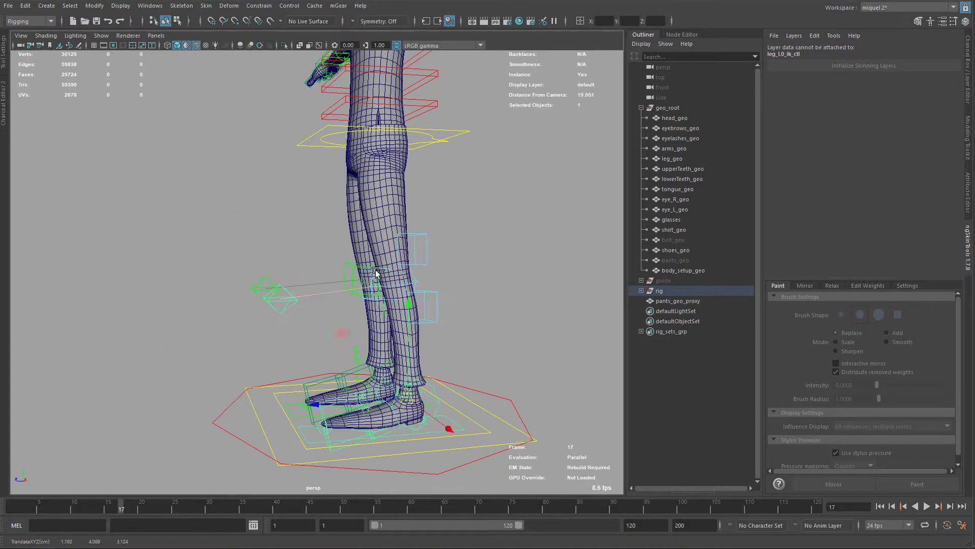
- Inspect the hips of pants_geo_proxy up close, and unhide the detailed pants_geo mesh
{"action": "key", "text": "q"}
{"action": "left_click_drag", "start_coordinate": [300, 147], "coordinate": [406, 246], "text": "alt"}
{"action": "right_click_drag", "start_coordinate": [407, 246], "coordinate": [422, 285], "text": "alt"}
{"action": "middle_click_drag", "start_coordinate": [422, 285], "coordinate": [407, 245], "text": "alt"}
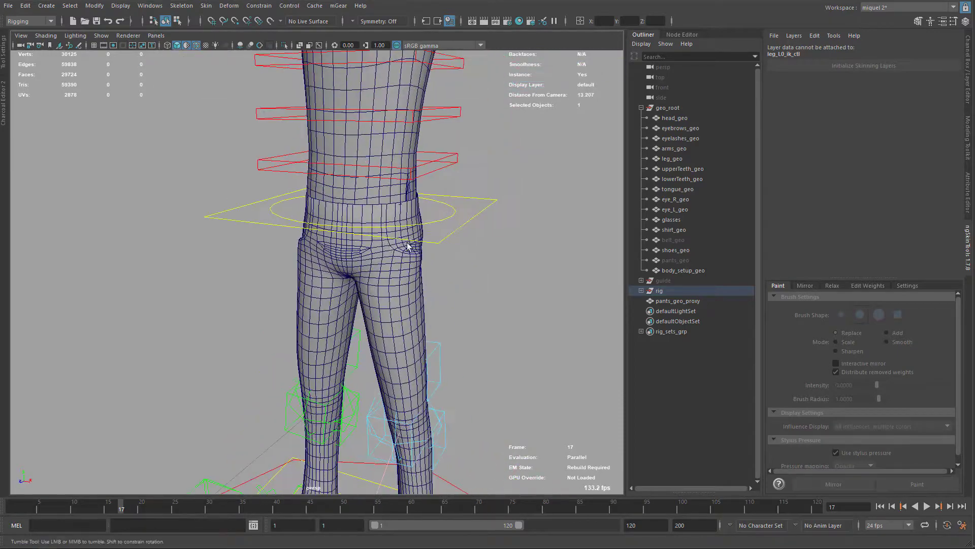
{"action": "left_click_drag", "start_coordinate": [406, 246], "coordinate": [421, 265], "text": "alt"}
{"action": "right_click_drag", "start_coordinate": [343, 290], "coordinate": [436, 293], "text": "alt"}
{"action": "left_click", "coordinate": [450, 309]}
{"action": "right_click_drag", "start_coordinate": [372, 236], "coordinate": [453, 247], "text": "alt"}
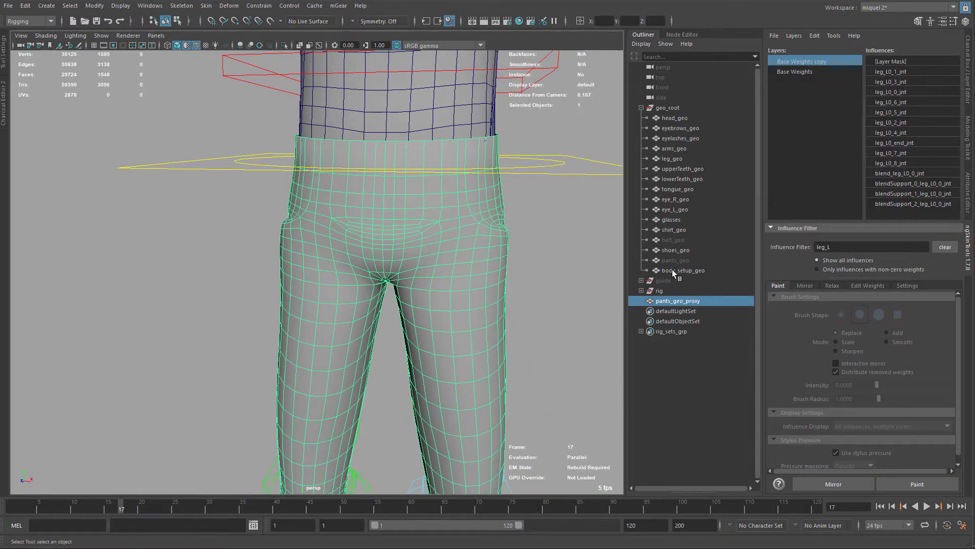
{"action": "right_click_drag", "start_coordinate": [485, 371], "coordinate": [445, 349], "text": "alt"}
{"action": "middle_click_drag", "start_coordinate": [445, 348], "coordinate": [452, 323], "text": "alt"}
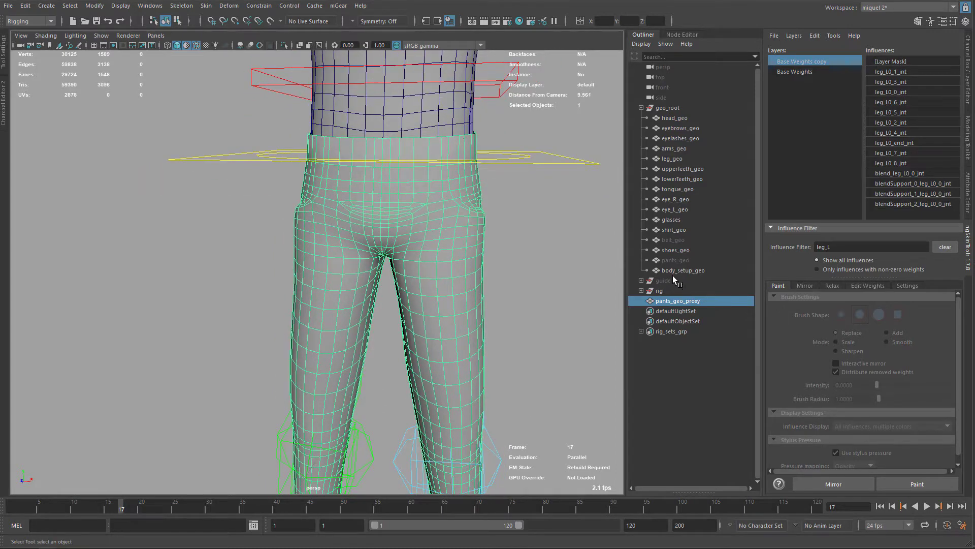
{"action": "left_click", "coordinate": [671, 264]}
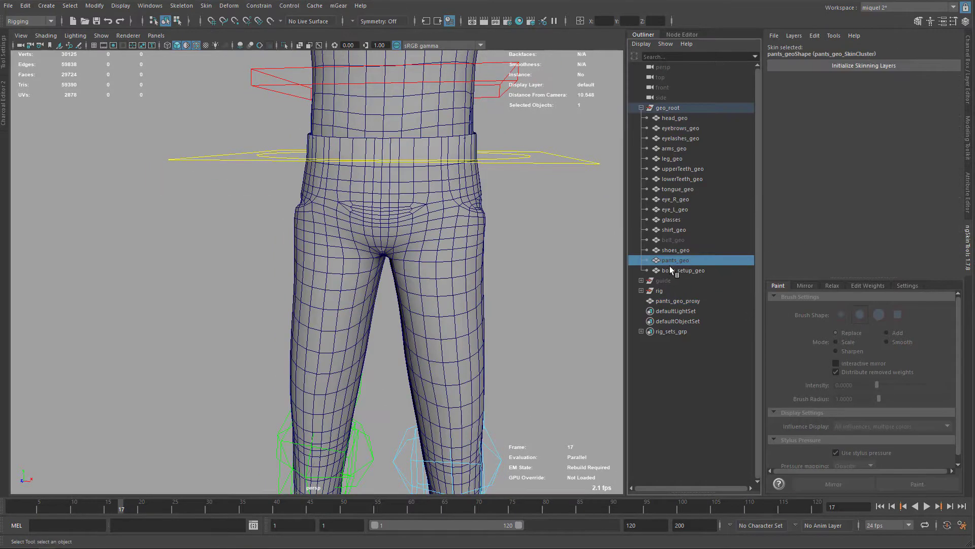
{"action": "key", "text": "h"}
- Check the waist and pockets of pants_geo and unbind its existing skin
{"action": "right_click_drag", "start_coordinate": [474, 361], "coordinate": [471, 261], "text": "alt"}
{"action": "left_click_drag", "start_coordinate": [471, 261], "coordinate": [433, 218], "text": "alt"}
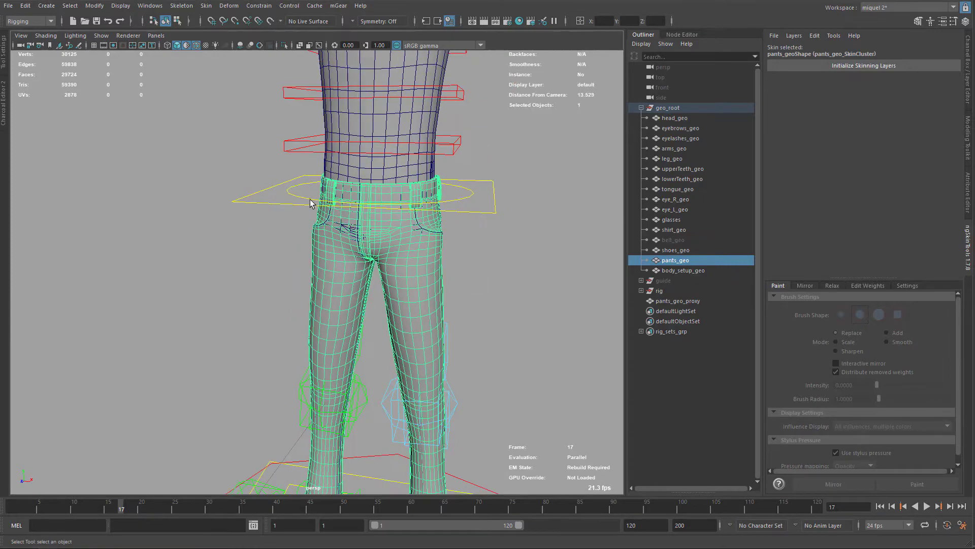
{"action": "right_click_drag", "start_coordinate": [311, 199], "coordinate": [477, 167], "text": "alt"}
{"action": "middle_click_drag", "start_coordinate": [477, 168], "coordinate": [450, 222], "text": "alt"}
{"action": "right_click_drag", "start_coordinate": [498, 355], "coordinate": [457, 218], "text": "alt"}
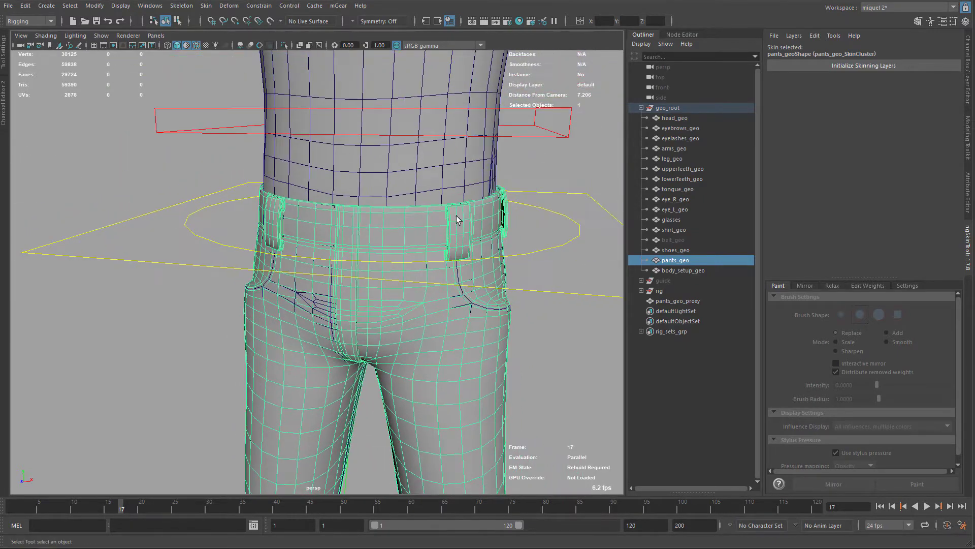
{"action": "middle_click_drag", "start_coordinate": [457, 217], "coordinate": [429, 141], "text": "alt"}
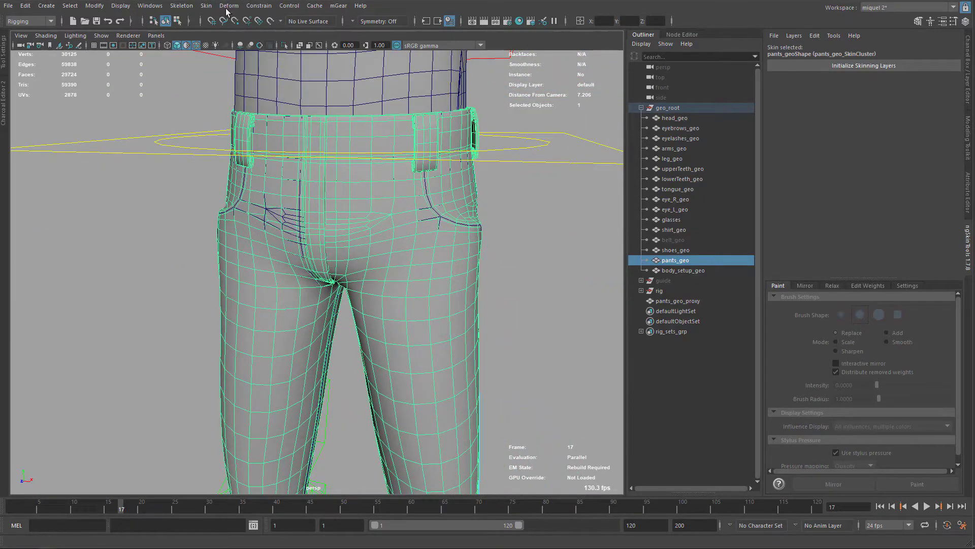
{"action": "left_click", "coordinate": [206, 6]}
{"action": "left_click", "coordinate": [232, 52]}
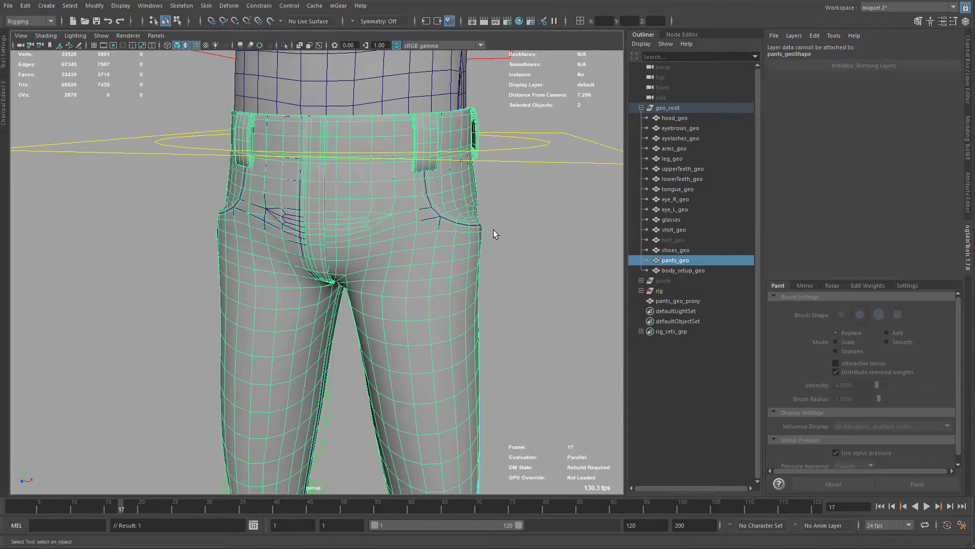
- Copy the skin from pants_geo_proxy to pants_geo with mGear's Copy Skin
{"action": "left_click", "coordinate": [669, 301], "text": "ctrl"}
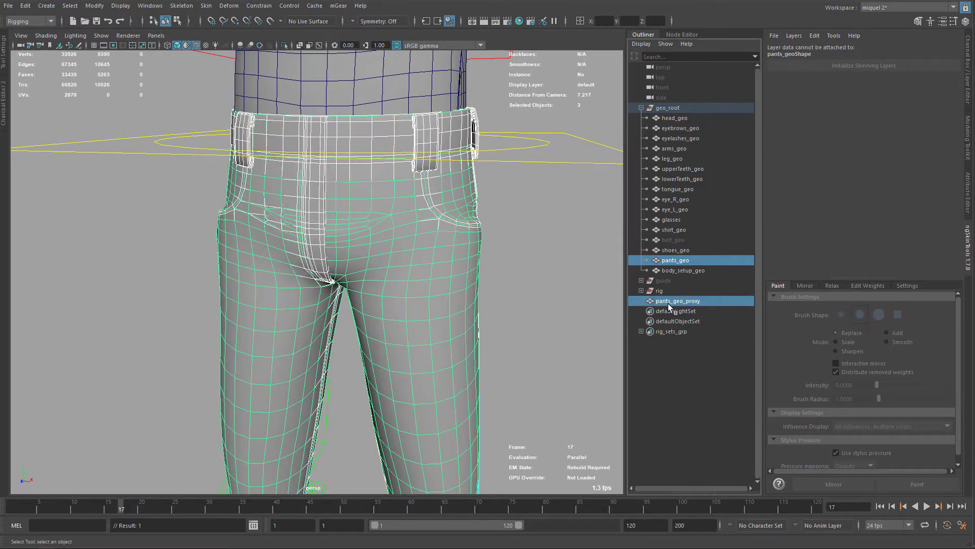
{"action": "left_click", "coordinate": [338, 6]}
{"action": "mouse_move", "coordinate": [373, 59]}
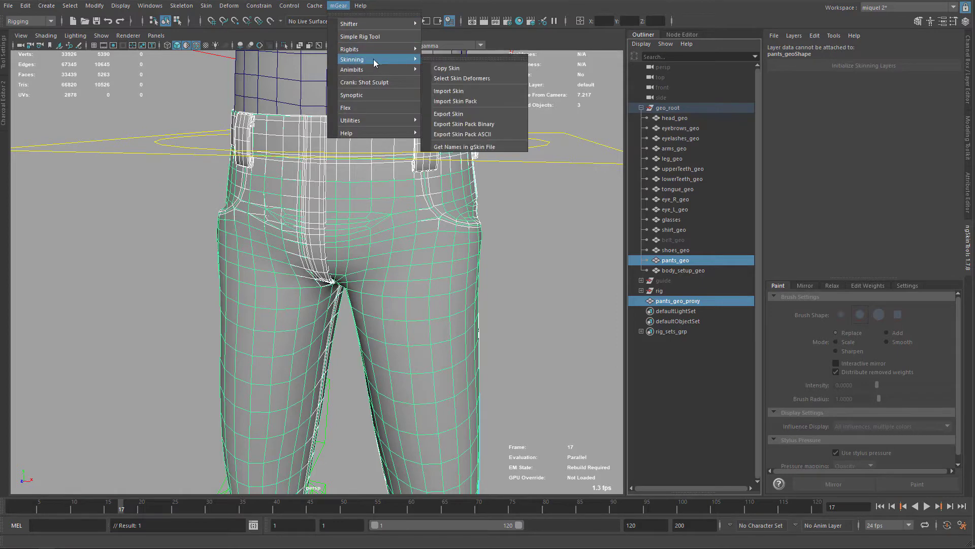
{"action": "left_click", "coordinate": [473, 68]}
{"action": "middle_click_drag", "start_coordinate": [490, 277], "coordinate": [488, 236], "text": "alt"}
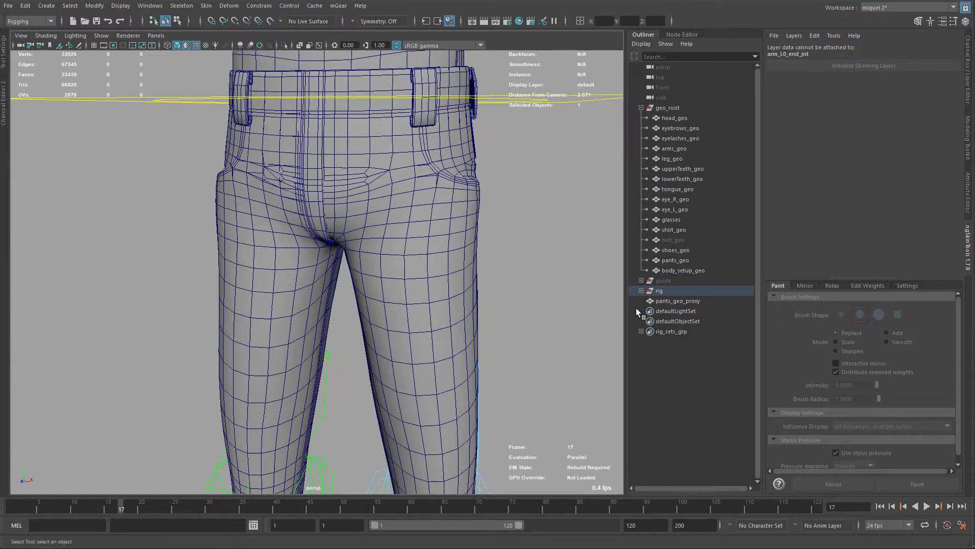
- Hide pants_geo_proxy so that only the detailed pants are shown
{"action": "left_click", "coordinate": [664, 302]}
{"action": "key", "text": "ctrl+h"}
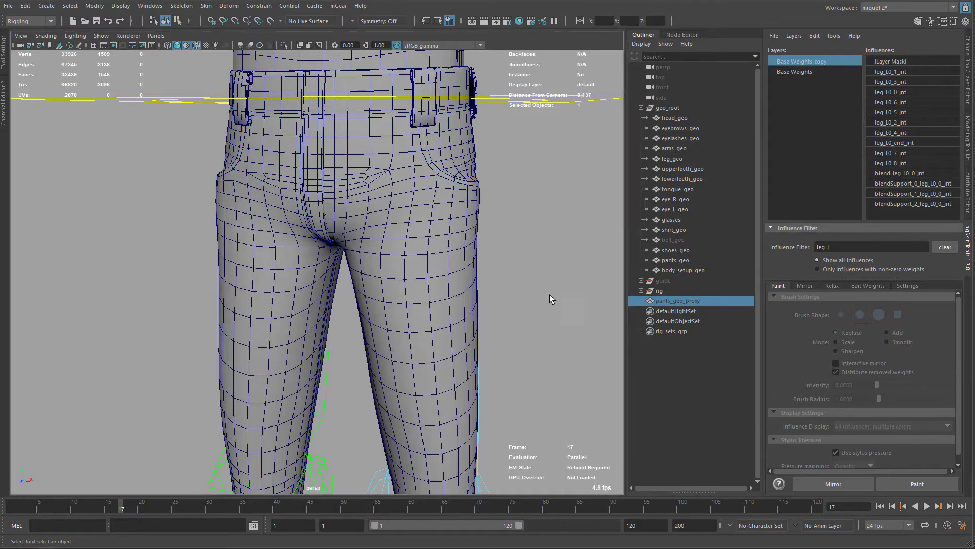
{"action": "left_click_drag", "start_coordinate": [447, 217], "coordinate": [447, 249]}
{"action": "right_click_drag", "start_coordinate": [440, 285], "coordinate": [458, 237], "text": "alt"}
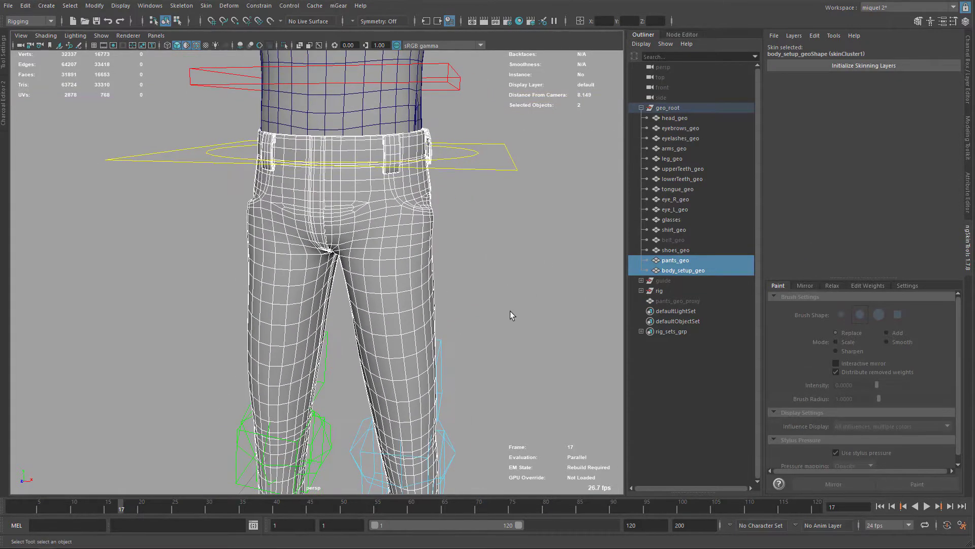
- Raise the left leg IK control forward and examine how pants_geo deforms around the hip, waistband and belt loops
{"action": "right_click_drag", "start_coordinate": [509, 310], "coordinate": [448, 203], "text": "alt"}
{"action": "middle_click_drag", "start_coordinate": [487, 222], "coordinate": [492, 196], "text": "alt"}
{"action": "middle_click_drag", "start_coordinate": [455, 264], "coordinate": [463, 168], "text": "alt"}
{"action": "left_click_drag", "start_coordinate": [500, 234], "coordinate": [442, 274], "text": "alt"}
{"action": "right_click_drag", "start_coordinate": [442, 274], "coordinate": [416, 240], "text": "alt"}
{"action": "left_click", "coordinate": [434, 411]}
{"action": "key", "text": "w"}
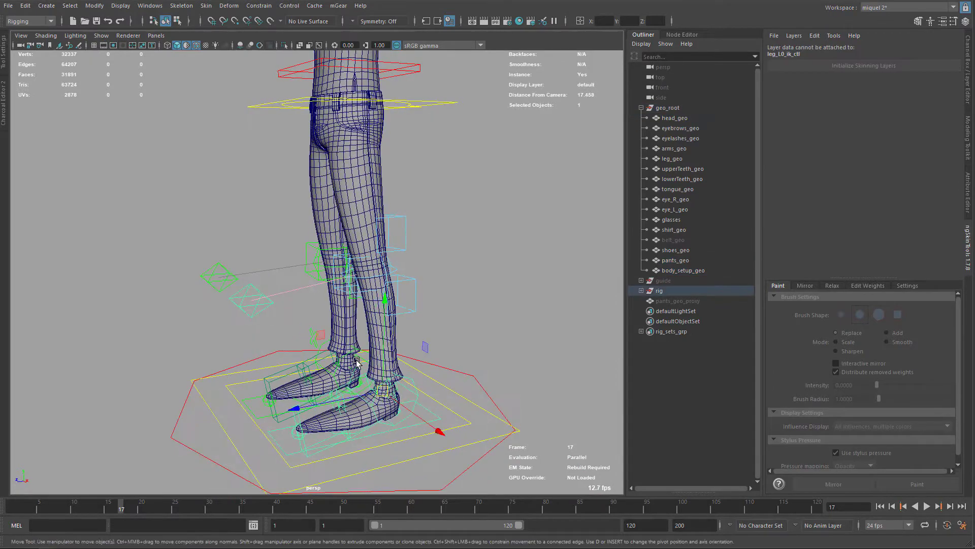
{"action": "left_click_drag", "start_coordinate": [325, 339], "coordinate": [247, 221]}
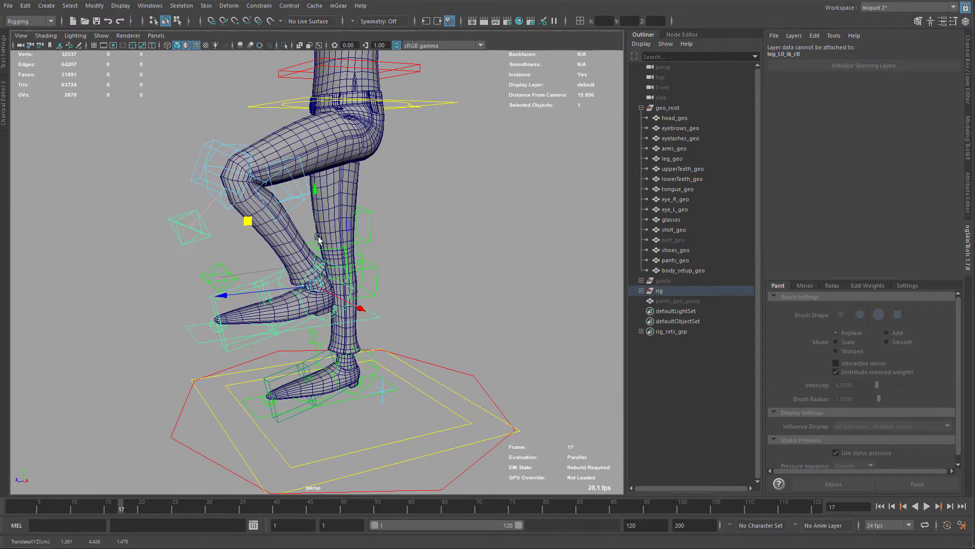
{"action": "scroll", "coordinate": [360, 111], "scroll_direction": "up", "scroll_amount": 10}
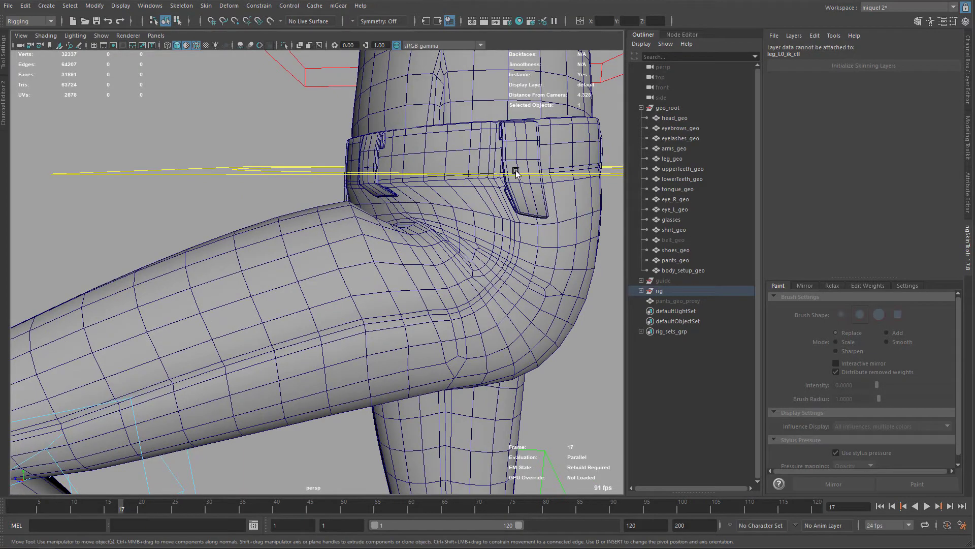
{"action": "left_click_drag", "start_coordinate": [426, 176], "coordinate": [454, 224], "text": "alt"}
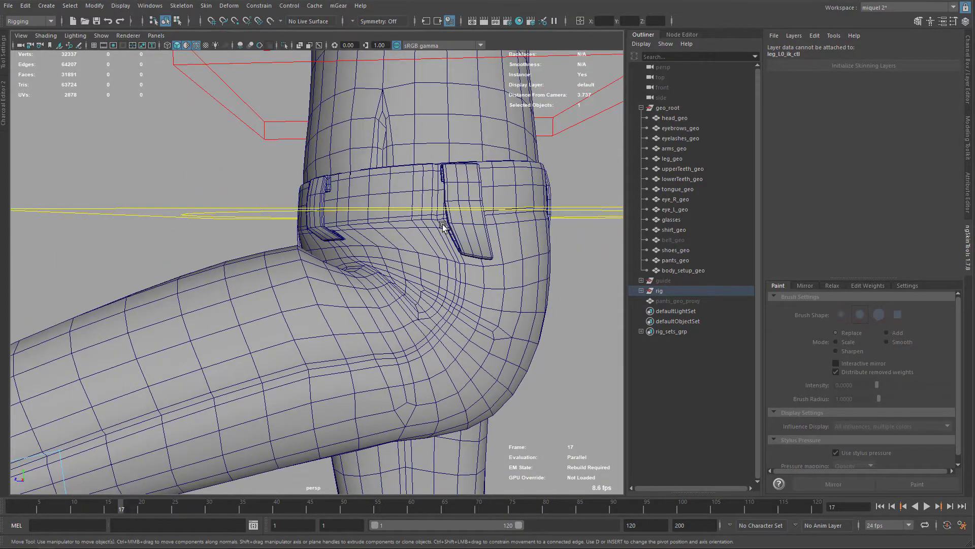
{"action": "left_click_drag", "start_coordinate": [283, 322], "coordinate": [298, 302], "text": "alt"}
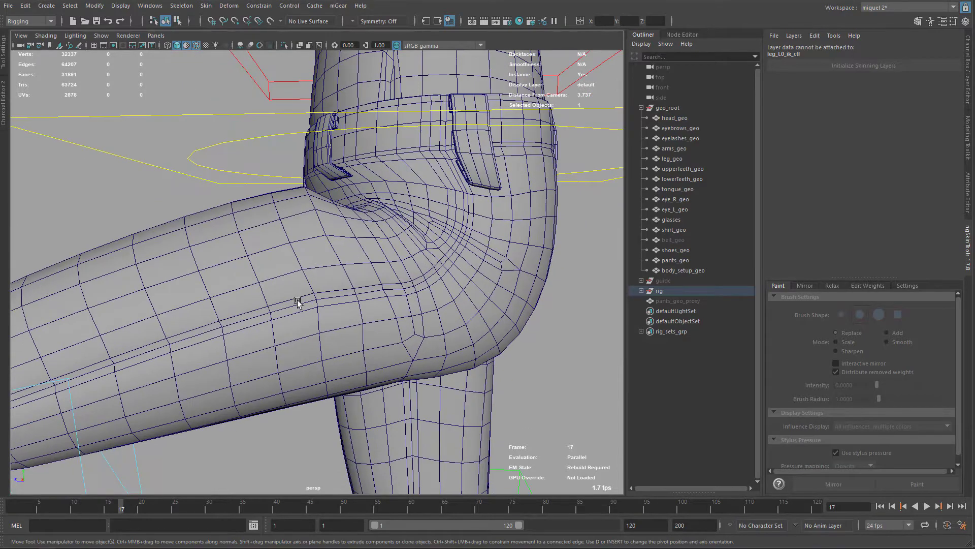
- Raise the left leg IK control further and examine how the waistband and belt loops of pants_geo deform
{"action": "middle_click_drag", "start_coordinate": [298, 302], "coordinate": [304, 162]}
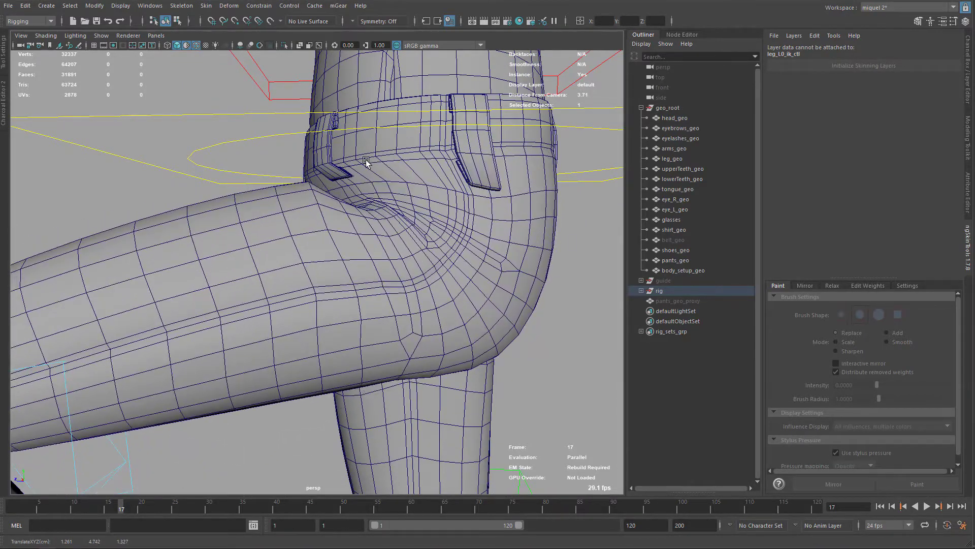
{"action": "left_click_drag", "start_coordinate": [454, 182], "coordinate": [467, 126], "text": "alt"}
{"action": "left_click", "coordinate": [503, 190]}
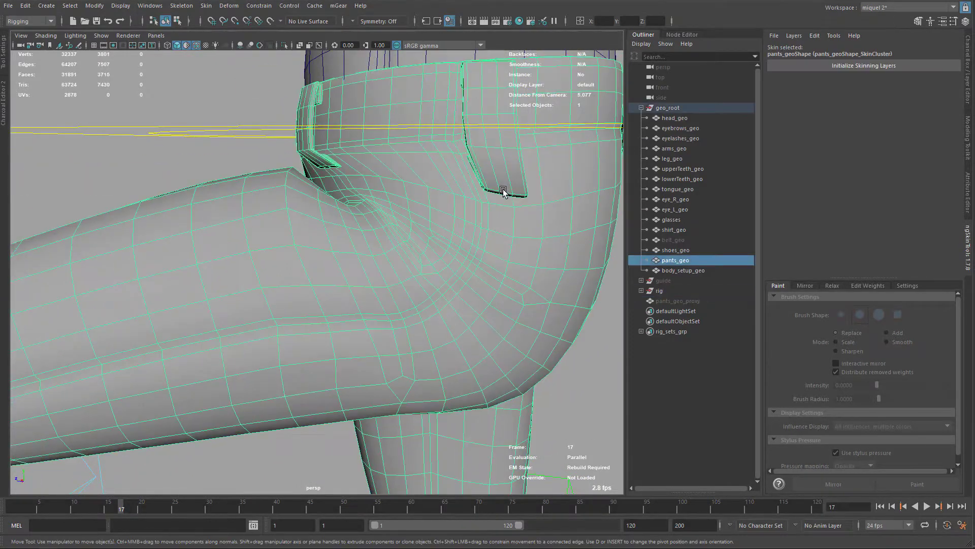
{"action": "right_click_drag", "start_coordinate": [484, 279], "coordinate": [437, 177], "text": "alt"}
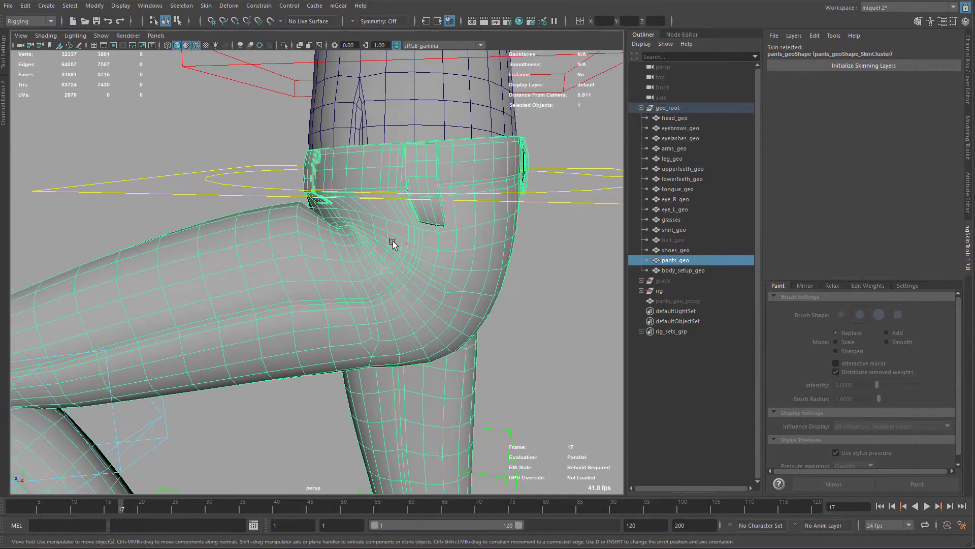
{"action": "left_click_drag", "start_coordinate": [390, 241], "coordinate": [506, 178], "text": "alt"}
{"action": "right_click_drag", "start_coordinate": [505, 179], "coordinate": [529, 264], "text": "alt"}
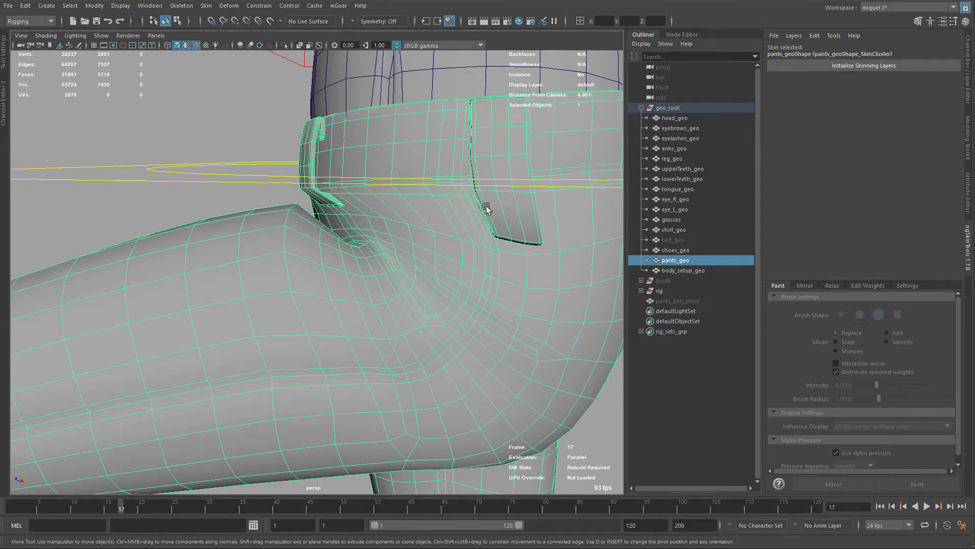
{"action": "right_click_drag", "start_coordinate": [476, 242], "coordinate": [399, 143], "text": "alt"}
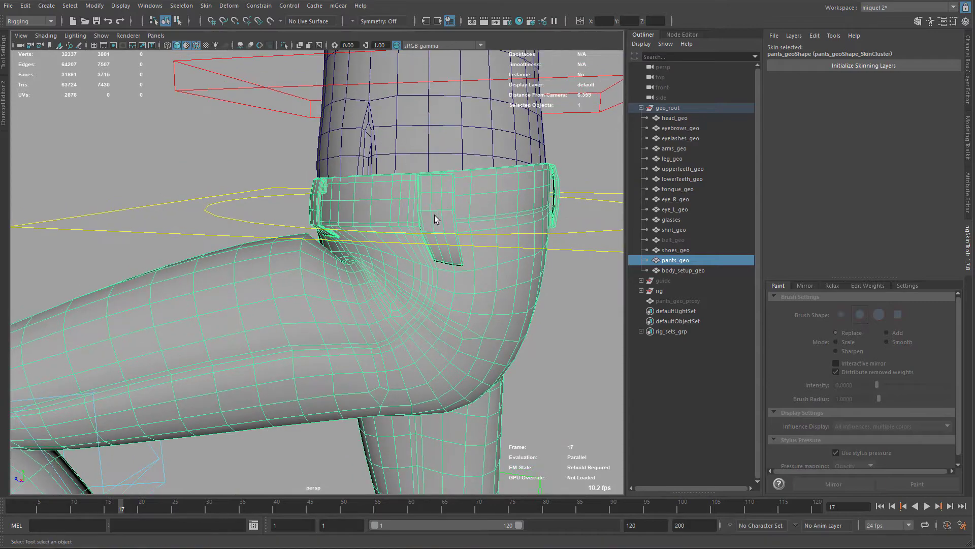
{"action": "mouse_move", "coordinate": [435, 218]}
{"action": "left_mouse_down", "text": "alt"}
{"action": "mouse_move", "coordinate": [512, 217]}
{"action": "mouse_move", "coordinate": [448, 220]}
{"action": "left_mouse_up", "text": "alt"}
- Highlight the vertices of two belt loops on the left side of pants_geo and inspect them against the hip deformation
{"action": "key", "text": "F9"}
{"action": "double_click", "coordinate": [447, 226]}
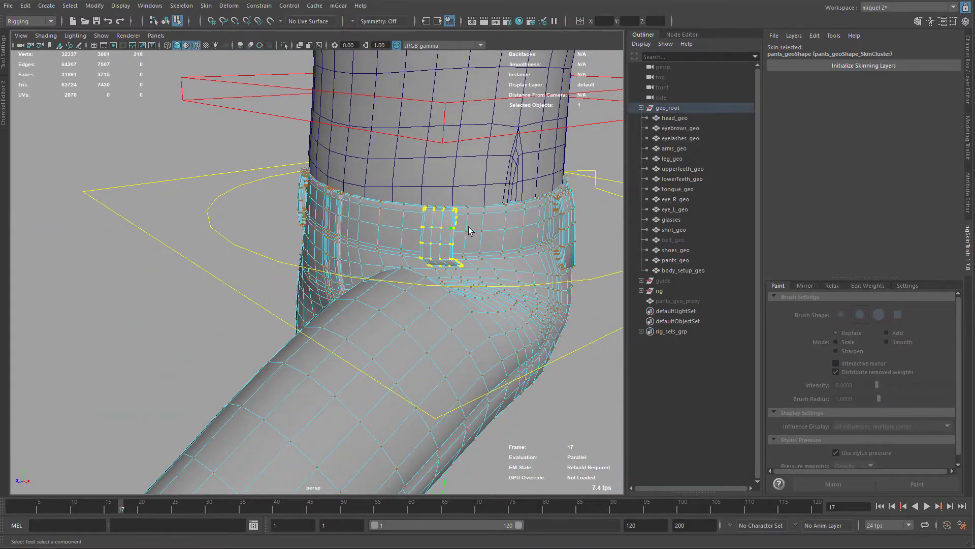
{"action": "double_click", "coordinate": [564, 227], "text": "shift"}
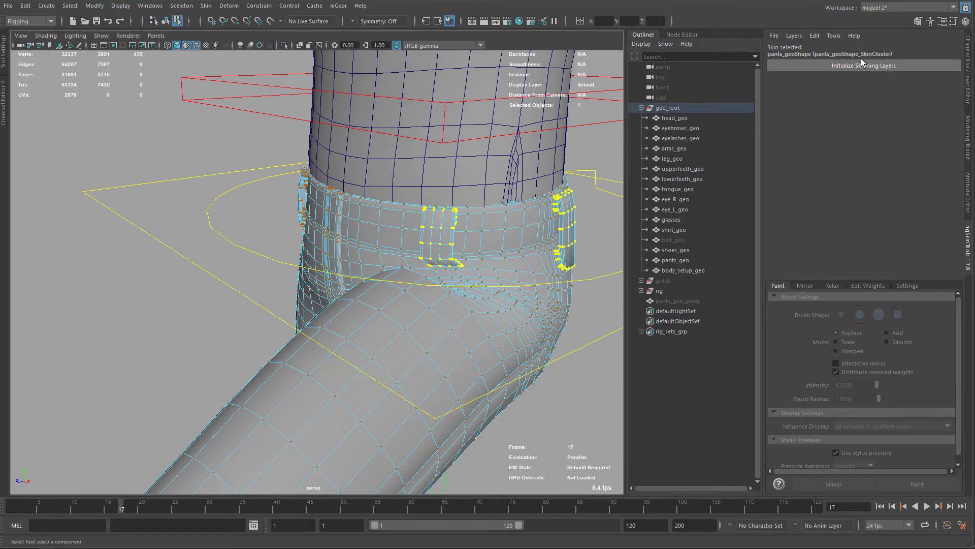
{"action": "left_click_drag", "start_coordinate": [471, 280], "coordinate": [447, 208], "text": "alt"}
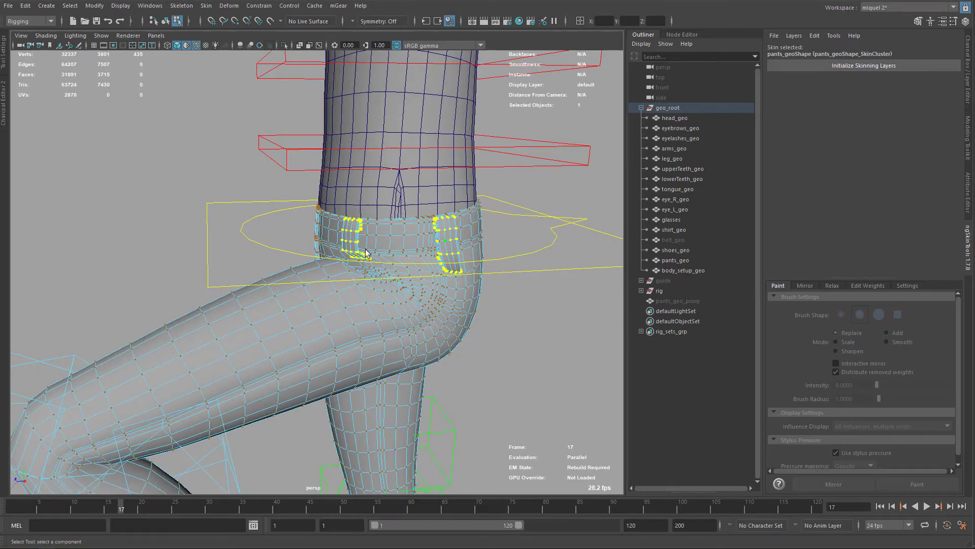
{"action": "left_click_drag", "start_coordinate": [470, 284], "coordinate": [463, 361], "text": "alt"}
{"action": "key", "text": "F8"}
- Return the left leg IK control to its rest pose
{"action": "right_click_drag", "start_coordinate": [463, 361], "coordinate": [444, 243], "text": "alt"}
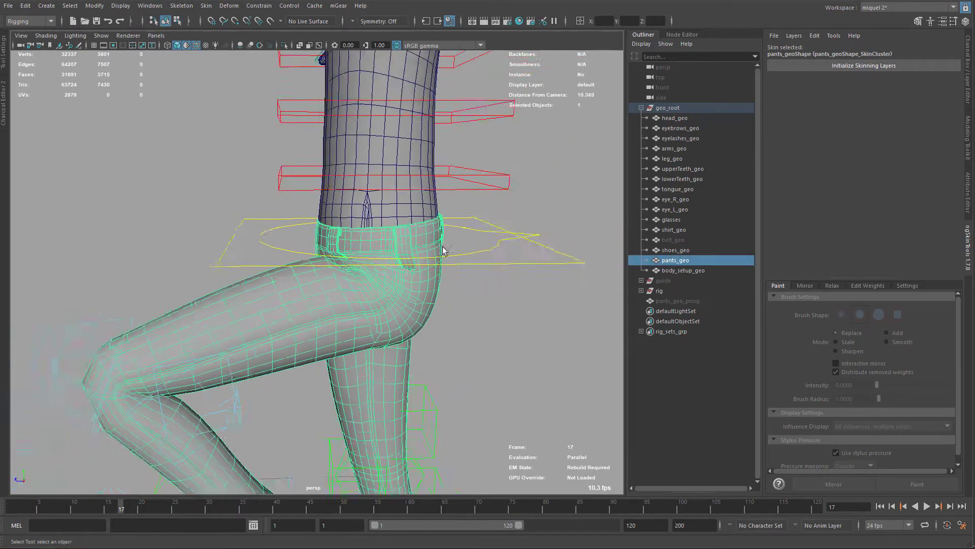
{"action": "middle_click_drag", "start_coordinate": [443, 244], "coordinate": [463, 170], "text": "alt"}
{"action": "right_click_drag", "start_coordinate": [468, 358], "coordinate": [443, 208], "text": "alt"}
{"action": "left_click_drag", "start_coordinate": [443, 212], "coordinate": [434, 302], "text": "alt"}
{"action": "left_click", "coordinate": [216, 408]}
- Duplicate pants_geo and move the copy out of the geo_root group
{"action": "left_click", "coordinate": [427, 279]}
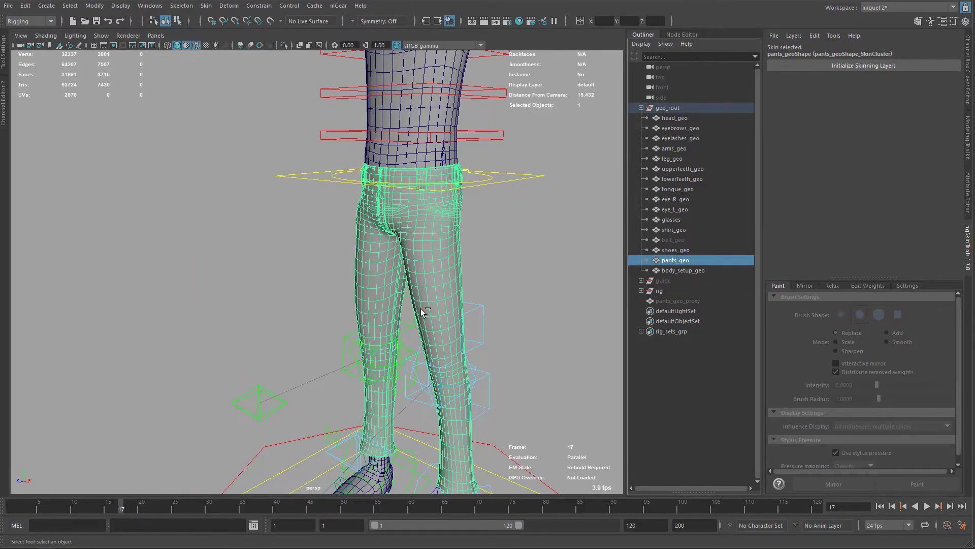
{"action": "key", "text": "ctrl+d"}
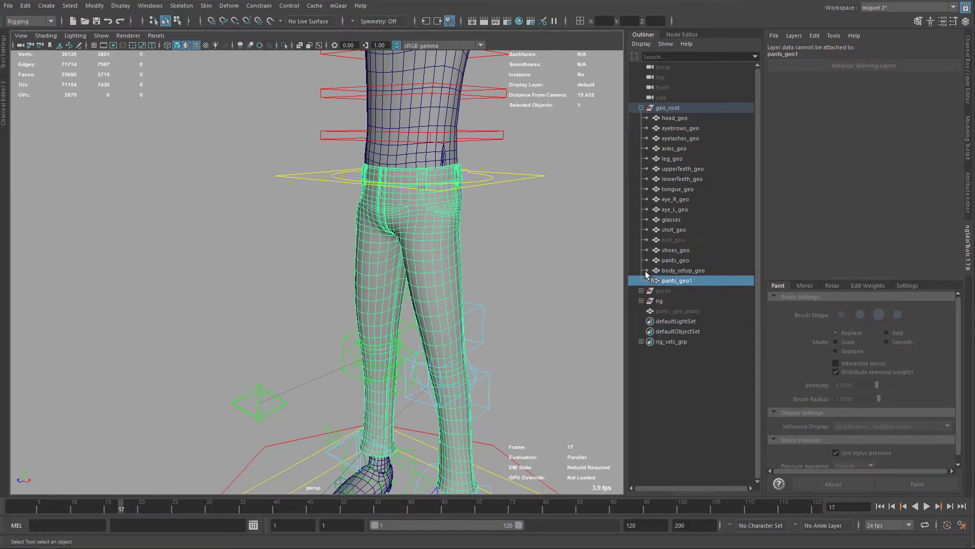
{"action": "middle_click_drag", "start_coordinate": [645, 271], "coordinate": [647, 274]}
{"action": "left_click_drag", "start_coordinate": [505, 293], "coordinate": [444, 208], "text": "alt"}
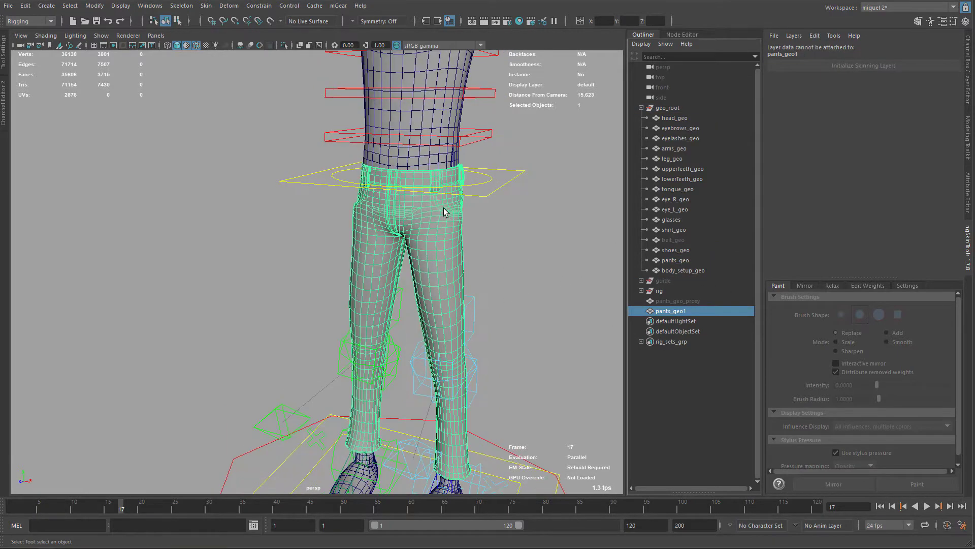
- Isolate the duplicated pants, separate them into individual pieces and check the main pants piece apart from the belt loops
{"action": "key", "text": "ctrl+1"}
{"action": "left_click_drag", "start_coordinate": [444, 243], "coordinate": [441, 234], "text": "alt"}
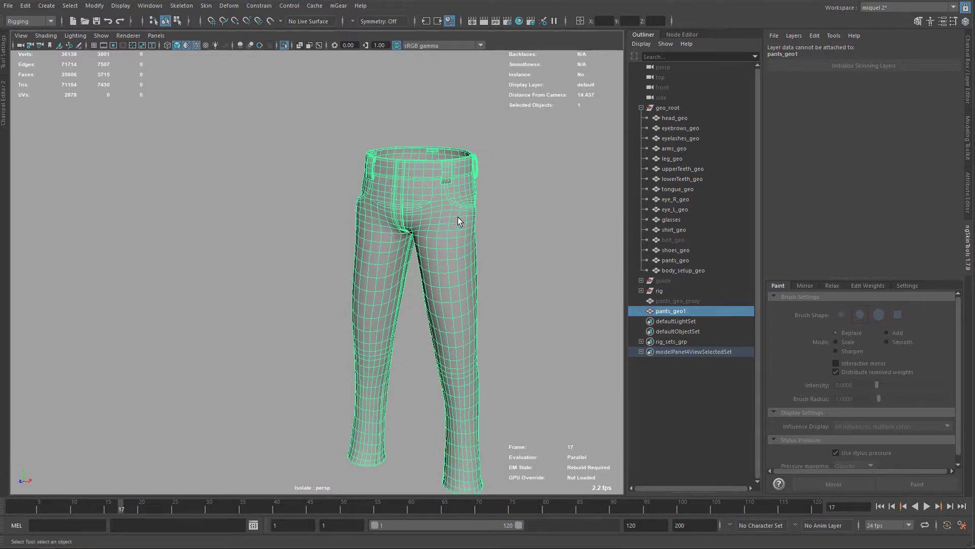
{"action": "right_click", "coordinate": [458, 218], "text": "shift"}
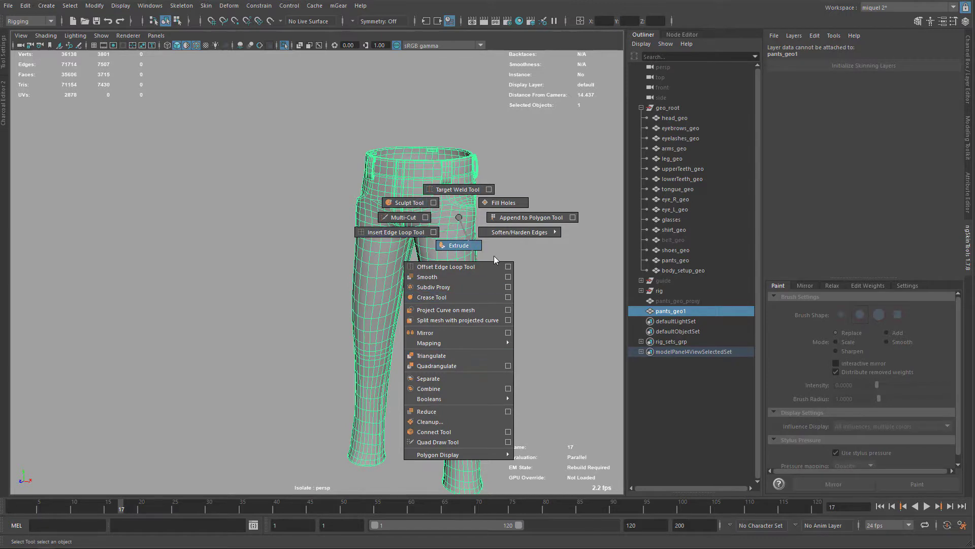
{"action": "left_click", "coordinate": [434, 379]}
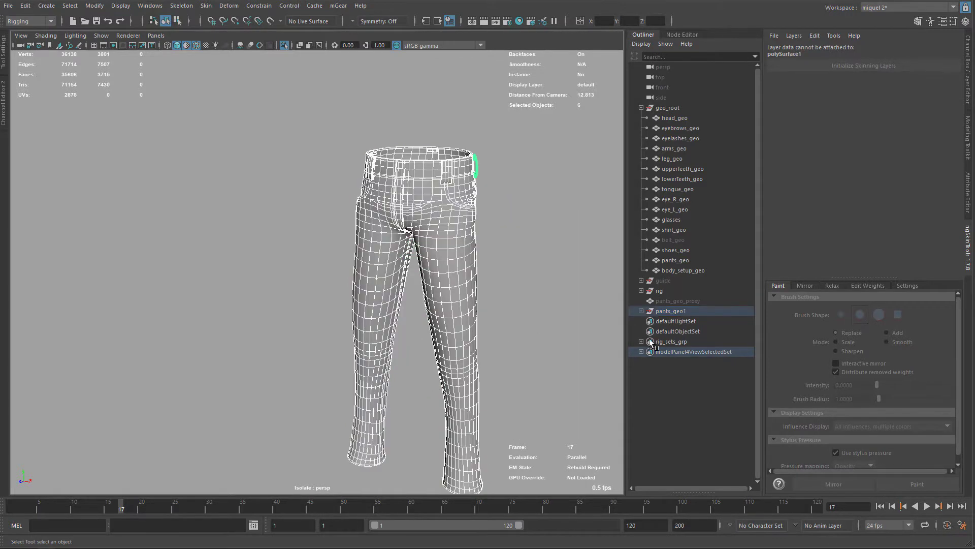
{"action": "right_click_drag", "start_coordinate": [456, 305], "coordinate": [342, 162], "text": "alt"}
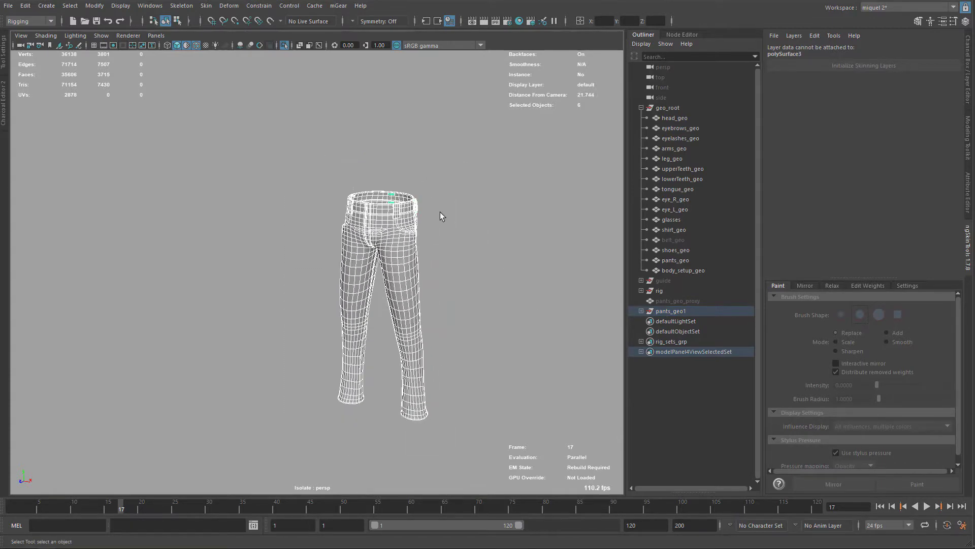
{"action": "left_click", "coordinate": [407, 283]}
{"action": "scroll", "coordinate": [483, 224], "scroll_direction": "up", "scroll_amount": 5}
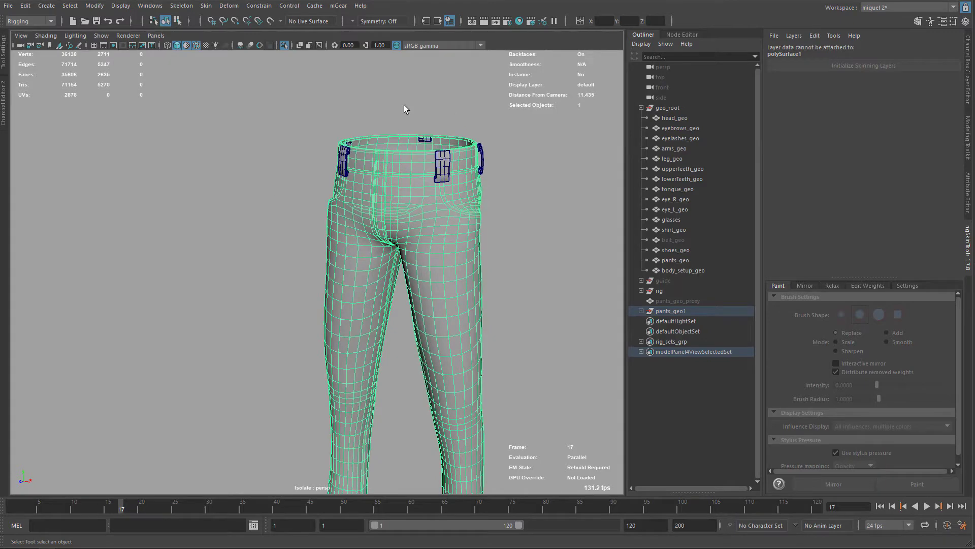
{"action": "mouse_move", "coordinate": [445, 186]}
{"action": "left_mouse_down", "text": "alt"}
{"action": "mouse_move", "coordinate": [446, 213]}
{"action": "mouse_move", "coordinate": [437, 203]}
{"action": "left_mouse_up", "text": "alt"}
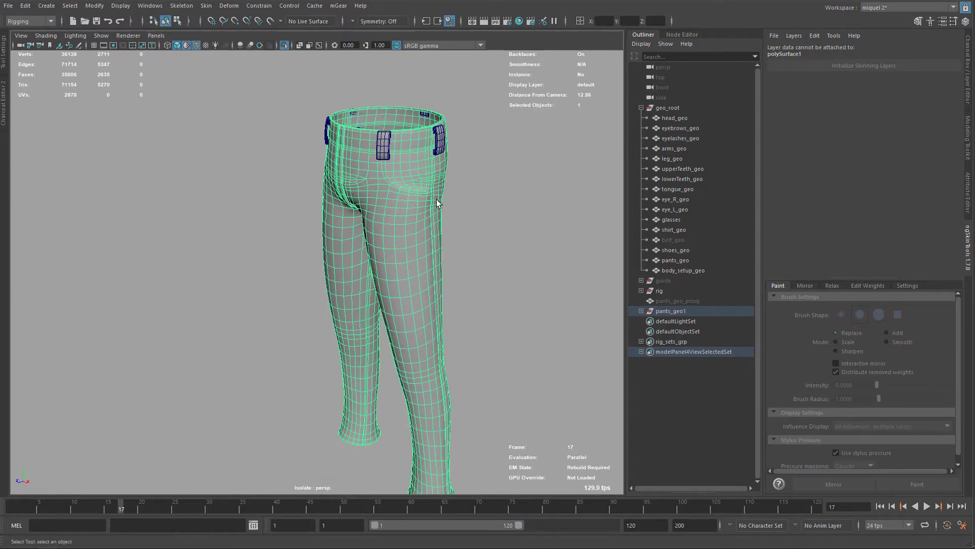
- Unhide pants_geo_proxy and isolate it in the viewport, framed on the waist
{"action": "left_click", "coordinate": [678, 301]}
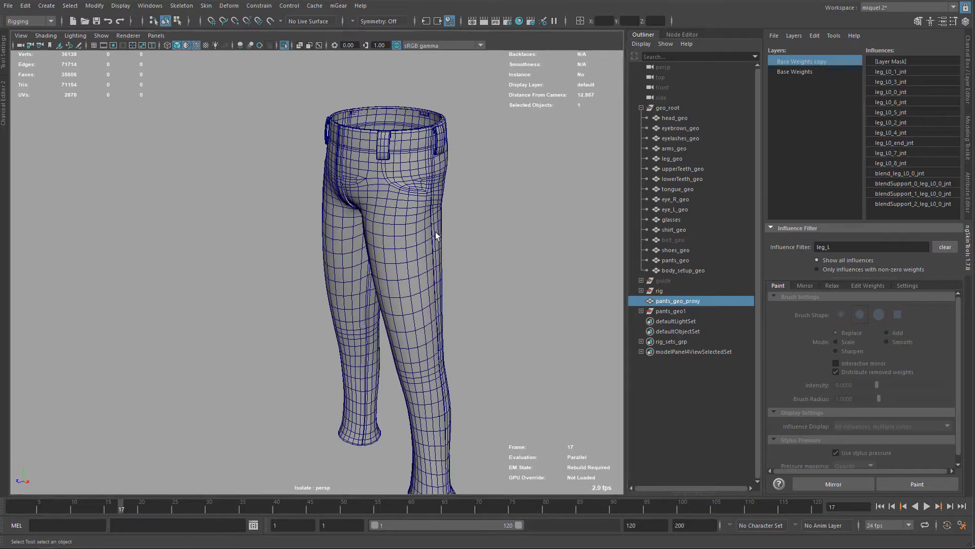
{"action": "scroll", "coordinate": [421, 248], "scroll_direction": "up", "scroll_amount": 1}
{"action": "key", "text": "ctrl+1"}
{"action": "key", "text": "ctrl+1"}
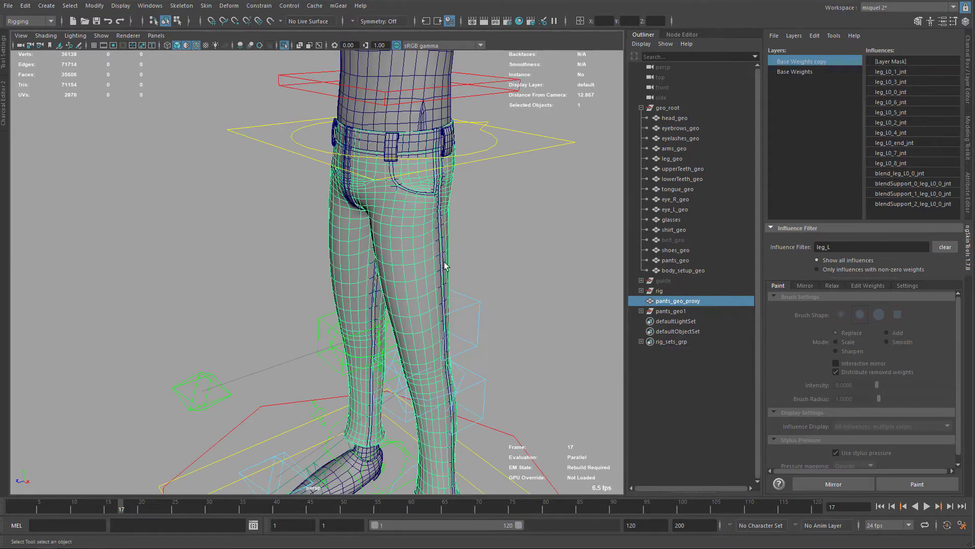
{"action": "left_click_drag", "start_coordinate": [472, 284], "coordinate": [469, 275], "text": "alt"}
{"action": "key", "text": "ctrl+1"}
{"action": "middle_click_drag", "start_coordinate": [375, 159], "coordinate": [385, 196], "text": "alt"}
{"action": "scroll", "coordinate": [451, 133], "scroll_direction": "up", "scroll_amount": 3}
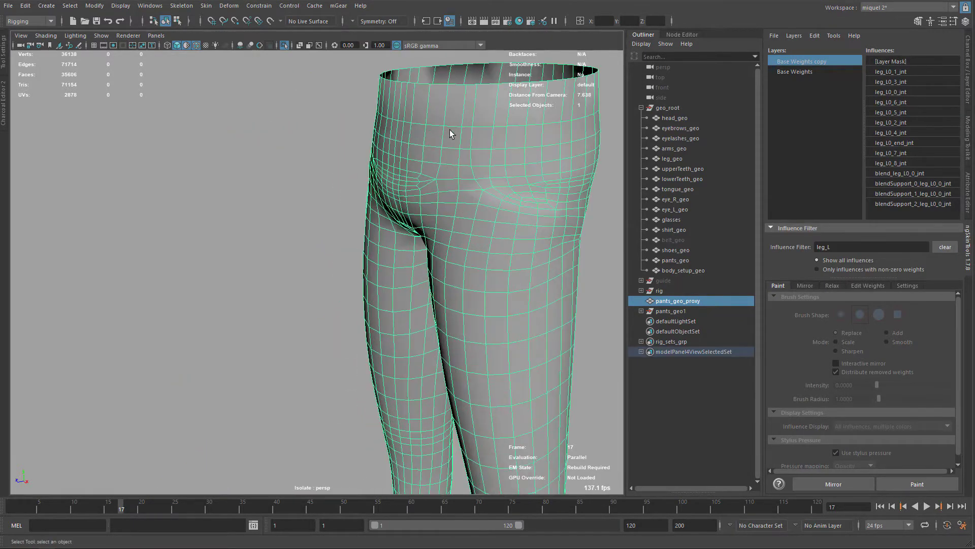
{"action": "middle_click_drag", "start_coordinate": [450, 132], "coordinate": [401, 173], "text": "alt"}
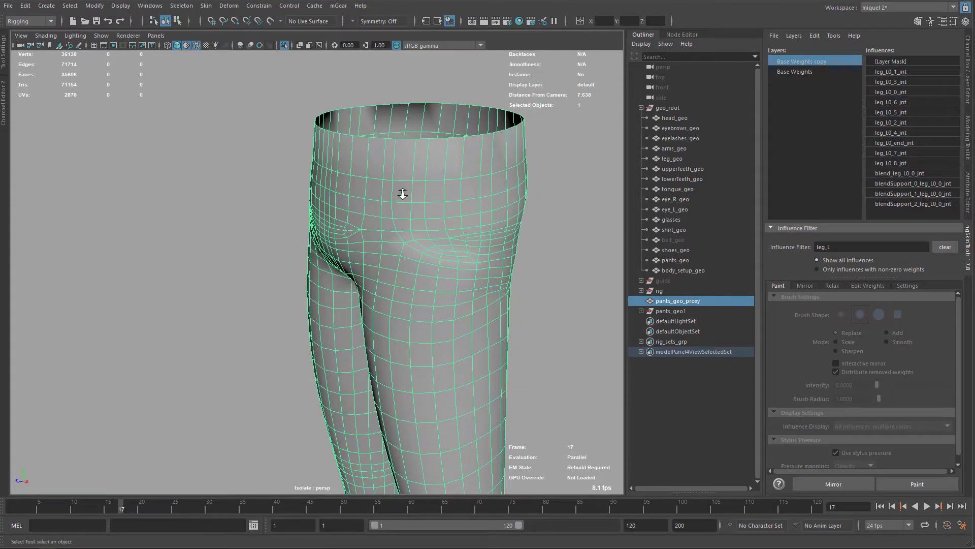
{"action": "scroll", "coordinate": [402, 194], "scroll_direction": "up", "scroll_amount": 1}
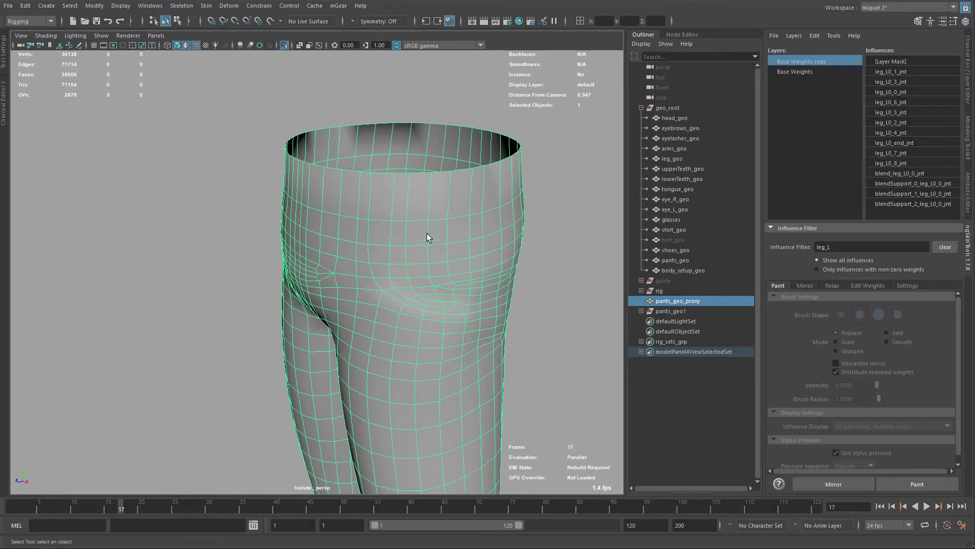
- Duplicate pants_geo_proxy and delete every face of the copy except the uppermost ring around the waist
{"action": "key", "text": "ctrl+d"}
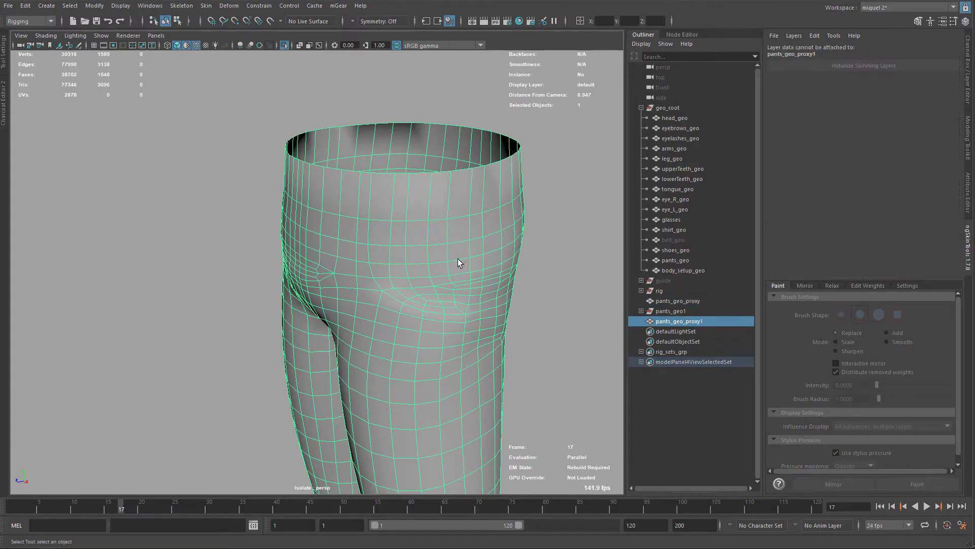
{"action": "key", "text": "F11"}
{"action": "double_click", "coordinate": [437, 201]}
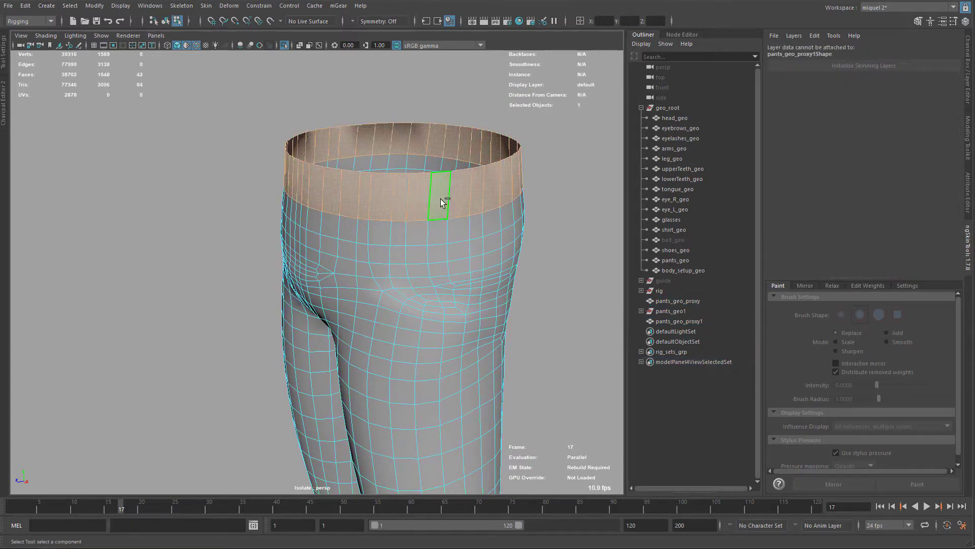
{"action": "right_click", "coordinate": [467, 198]}
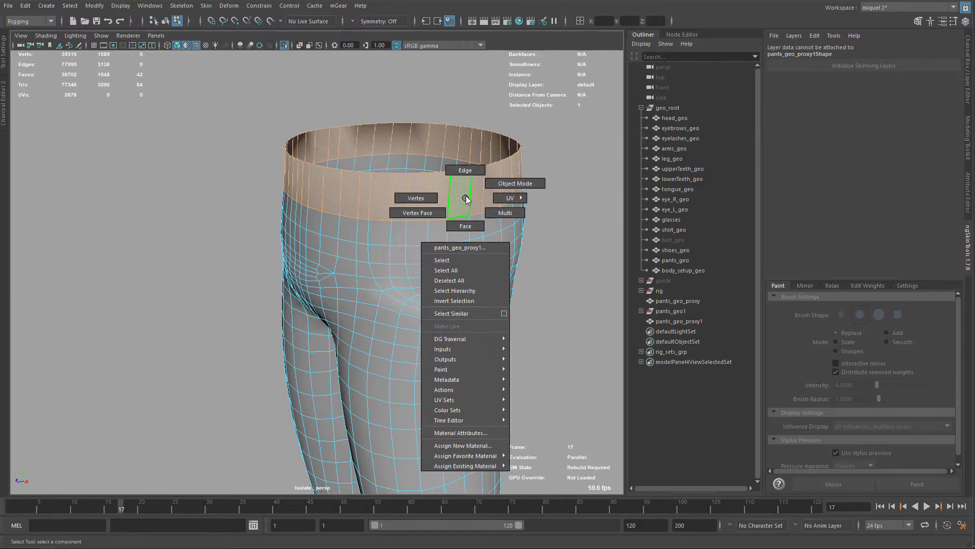
{"action": "left_click", "coordinate": [455, 300]}
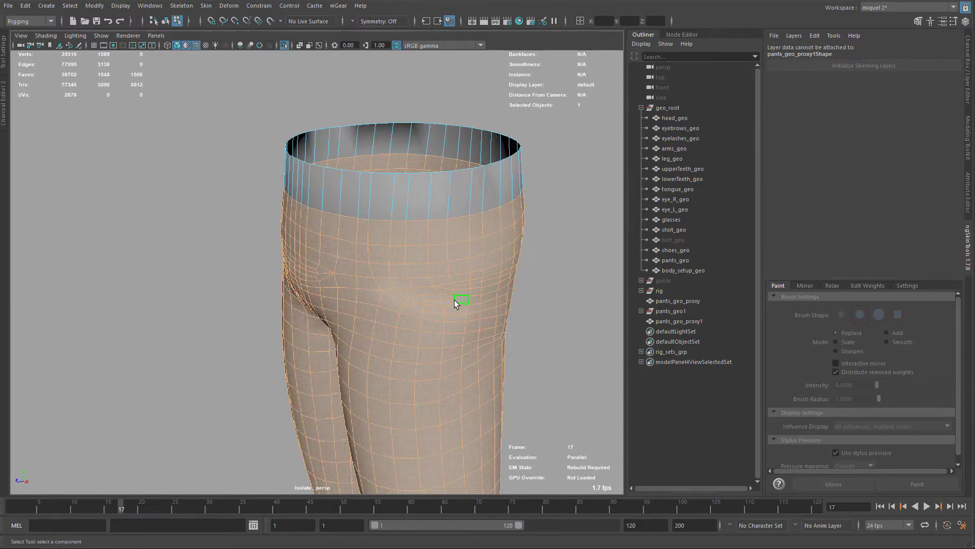
{"action": "key", "text": "Delete"}
{"action": "key", "text": "F8"}
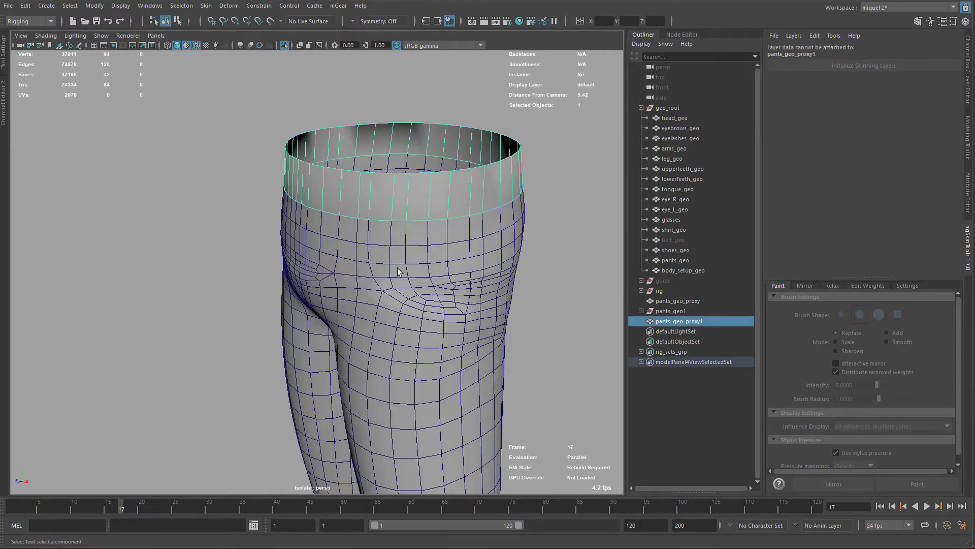
{"action": "right_click_drag", "start_coordinate": [398, 270], "coordinate": [366, 237], "text": "alt"}
{"action": "left_click_drag", "start_coordinate": [366, 237], "coordinate": [398, 278], "text": "alt"}
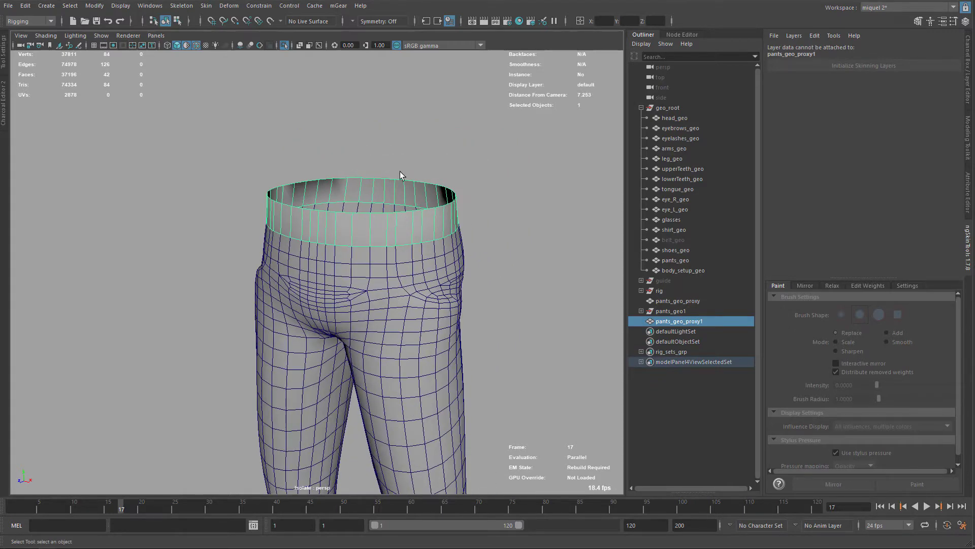
{"action": "scroll", "coordinate": [483, 259], "scroll_direction": "up", "scroll_amount": 2}
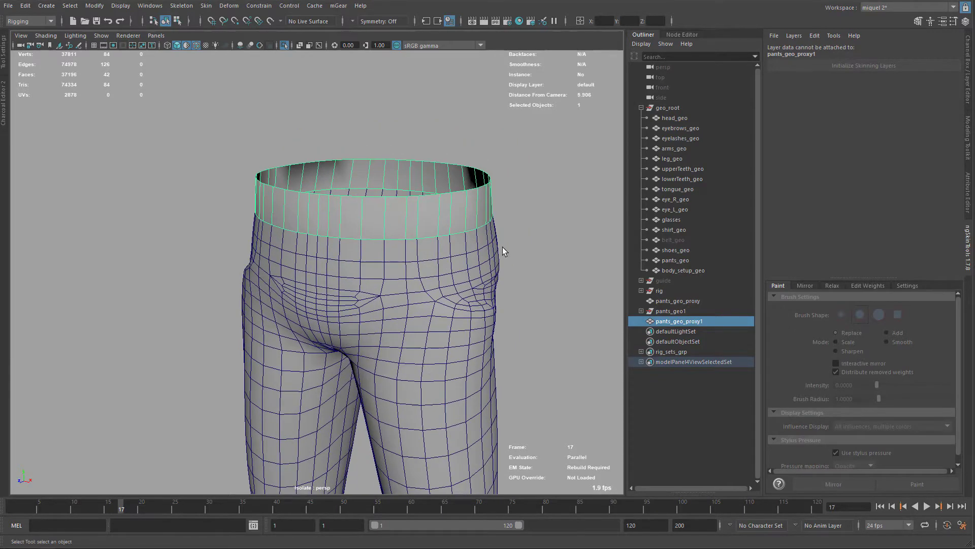
{"action": "scroll", "coordinate": [449, 277], "scroll_direction": "up", "scroll_amount": 2}
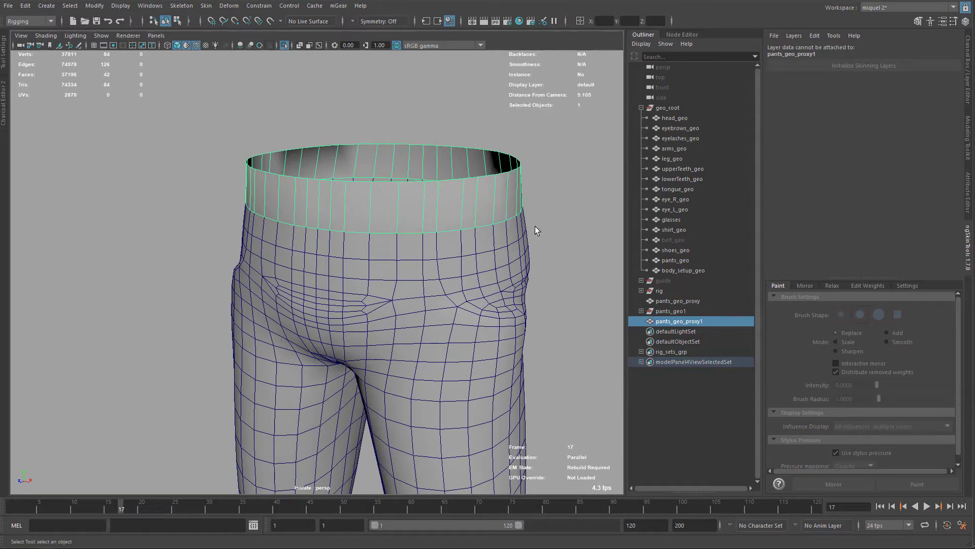
- Copy the skin from pants_geo_proxy to the waist ring pants_geo_proxy1 with mGear's Copy Skin
{"action": "left_click", "coordinate": [482, 293]}
{"action": "left_click", "coordinate": [675, 321]}
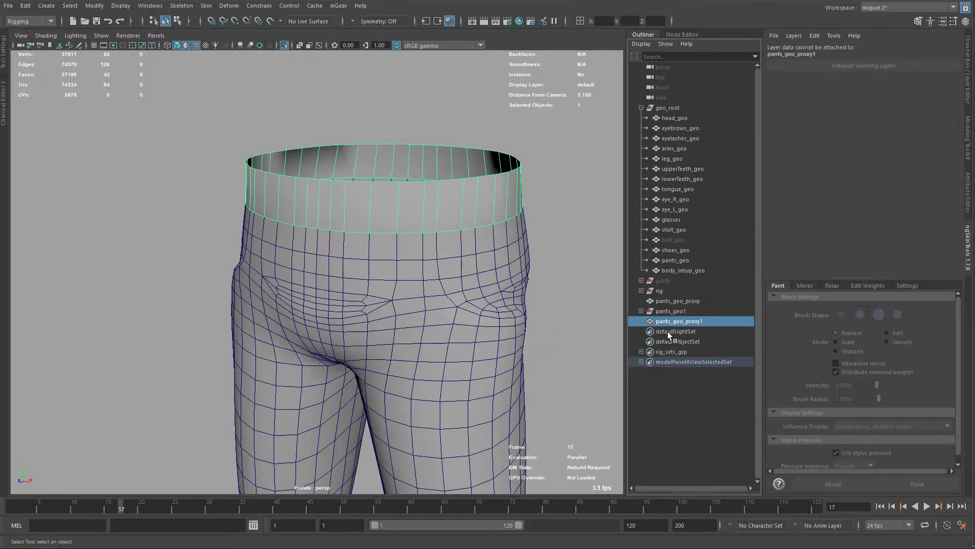
{"action": "left_click", "coordinate": [678, 301], "text": "ctrl"}
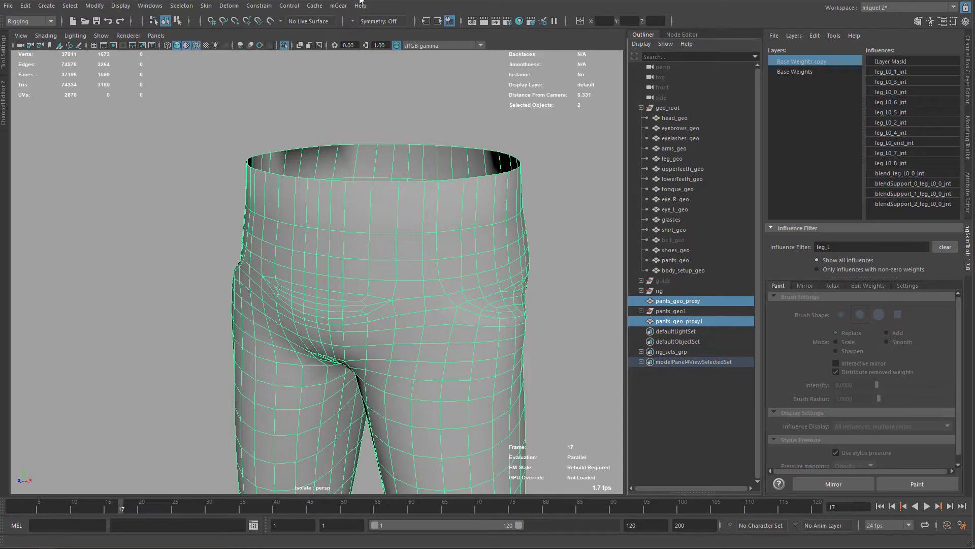
{"action": "left_click", "coordinate": [338, 5]}
{"action": "mouse_move", "coordinate": [365, 49]}
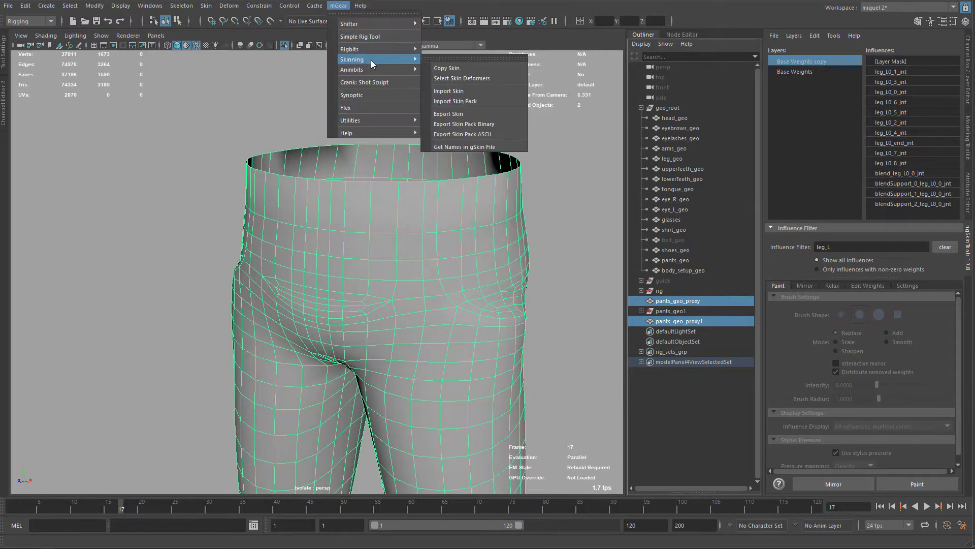
{"action": "left_click", "coordinate": [445, 68]}
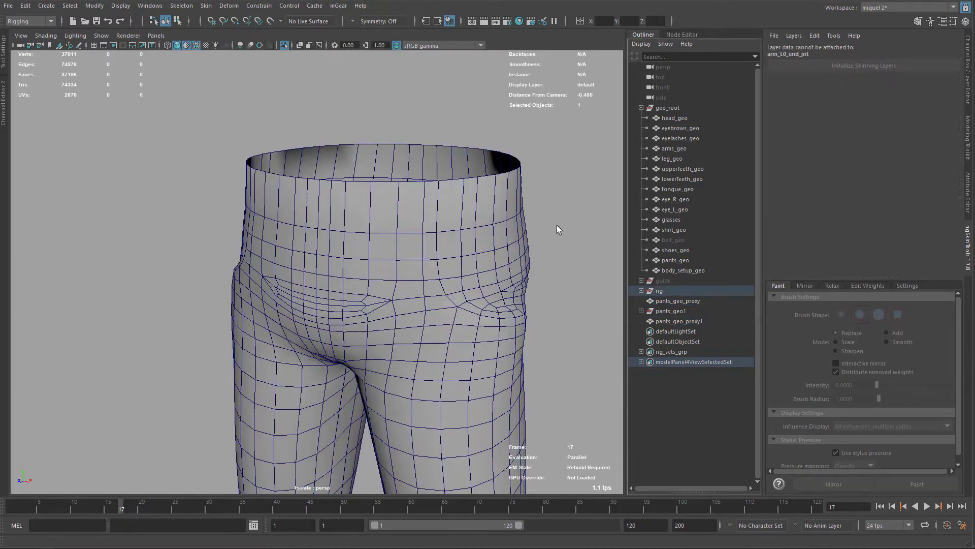
- Select the waist ring pants_geo_proxy1 and examine how it sits around the top of the isolated pants proxy
{"action": "left_click", "coordinate": [678, 321]}
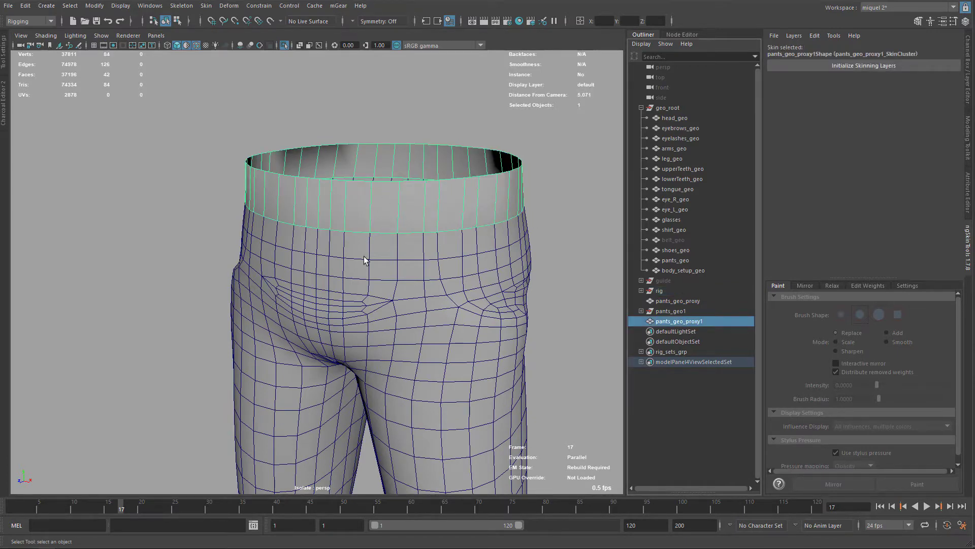
{"action": "right_click_drag", "start_coordinate": [448, 392], "coordinate": [398, 217], "text": "alt"}
{"action": "left_click_drag", "start_coordinate": [398, 217], "coordinate": [406, 253], "text": "alt"}
{"action": "right_click_drag", "start_coordinate": [337, 268], "coordinate": [465, 255], "text": "alt"}
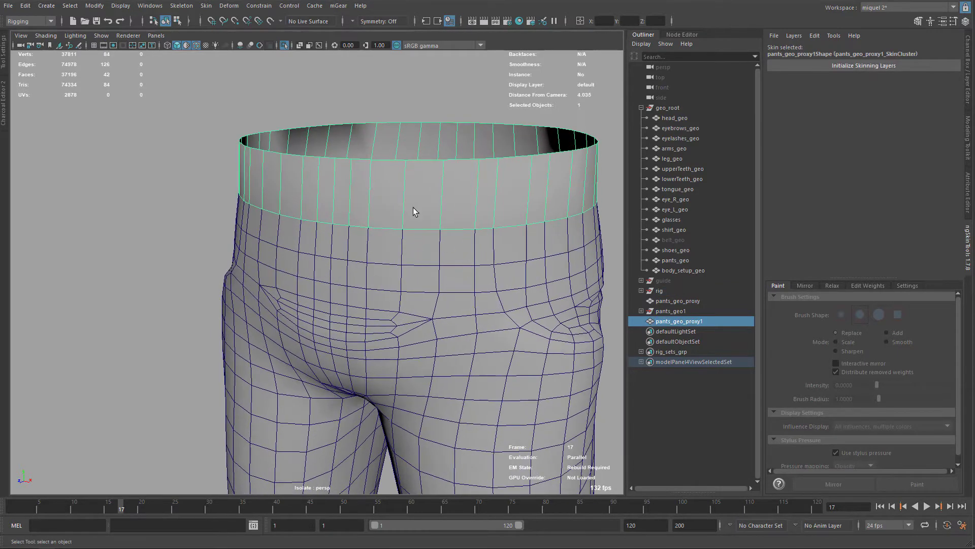
{"action": "right_click_drag", "start_coordinate": [437, 222], "coordinate": [370, 218], "text": "alt"}
{"action": "middle_click_drag", "start_coordinate": [372, 208], "coordinate": [358, 108], "text": "alt"}
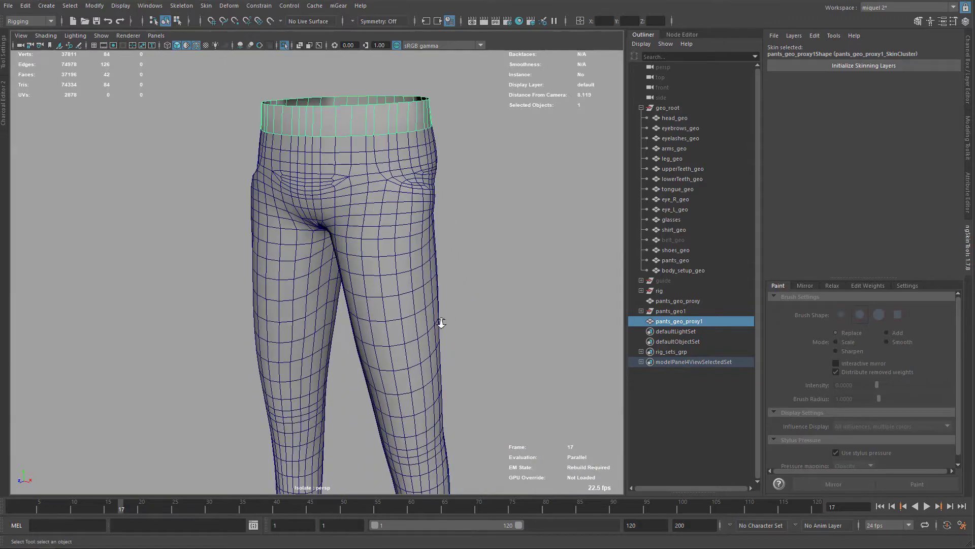
{"action": "right_click_drag", "start_coordinate": [440, 322], "coordinate": [428, 217], "text": "alt"}
- Exit the isolated view to show the whole character and hide pants_geo_proxy and pants_geo1
{"action": "key", "text": "ctrl+1"}
{"action": "right_click_drag", "start_coordinate": [448, 361], "coordinate": [436, 343], "text": "alt"}
{"action": "scroll", "coordinate": [435, 342], "scroll_direction": "down", "scroll_amount": 4}
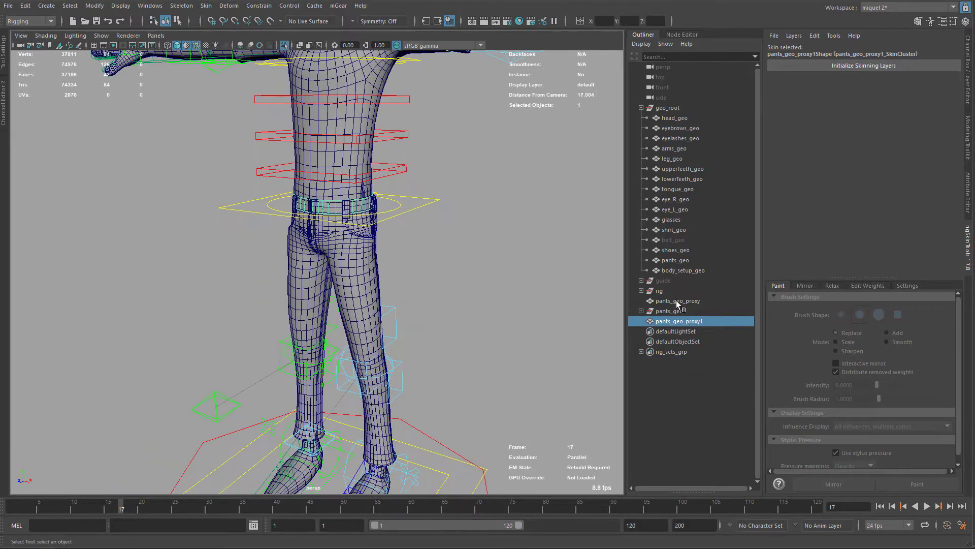
{"action": "left_click", "coordinate": [675, 301]}
{"action": "left_click", "coordinate": [667, 311], "text": "ctrl"}
- Raise the left foot control leg_L0_ik_ctl up and forward so the left knee bends strongly
{"action": "left_click_drag", "start_coordinate": [431, 305], "coordinate": [467, 384], "text": "alt"}
{"action": "left_click", "coordinate": [456, 437]}
{"action": "key", "text": "w"}
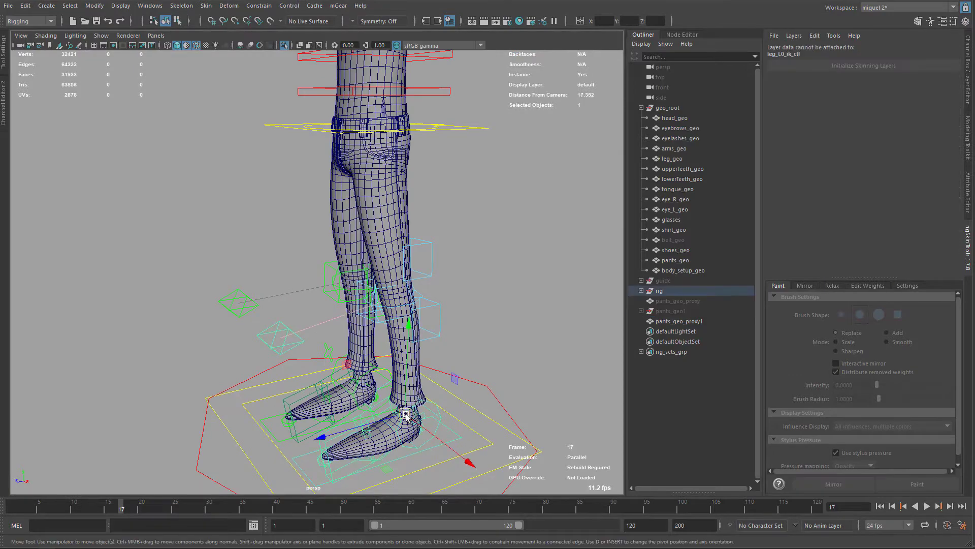
{"action": "left_click_drag", "start_coordinate": [404, 410], "coordinate": [325, 318]}
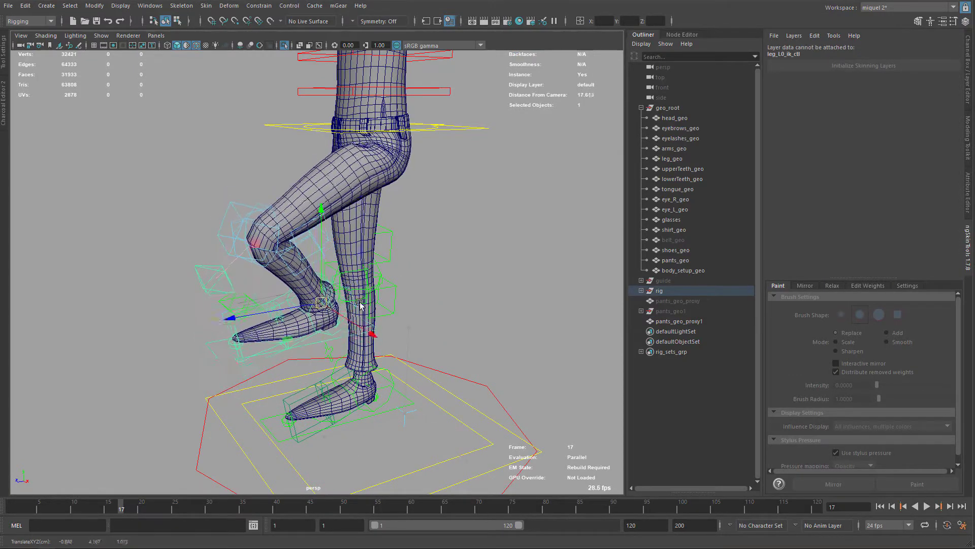
- Frame the waist ring pants_geo_proxy1 and check how it deforms with the belt loops in the raised-leg pose
{"action": "scroll", "coordinate": [361, 308], "scroll_direction": "up", "scroll_amount": 2}
{"action": "left_click", "coordinate": [679, 322]}
{"action": "key", "text": "f"}
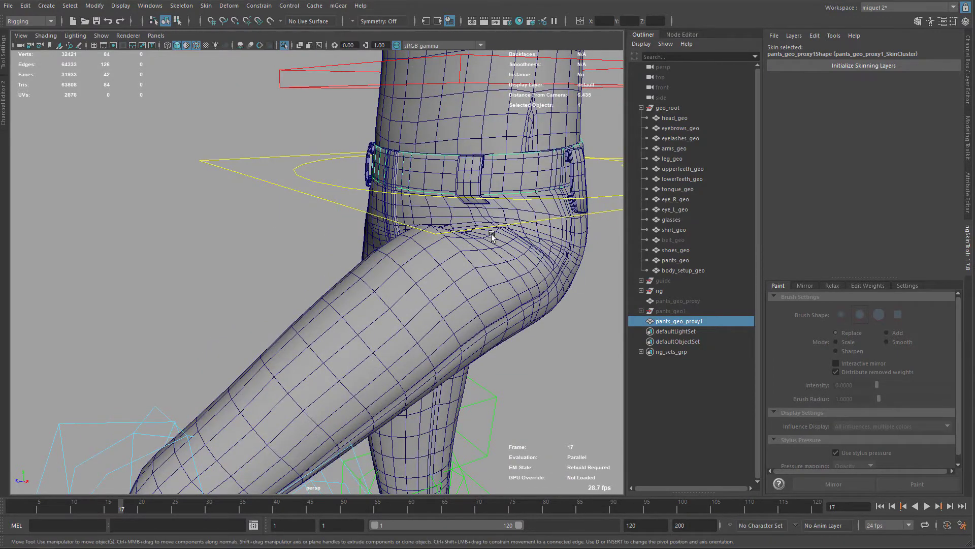
{"action": "right_click_drag", "start_coordinate": [497, 232], "coordinate": [222, 392], "text": "alt"}
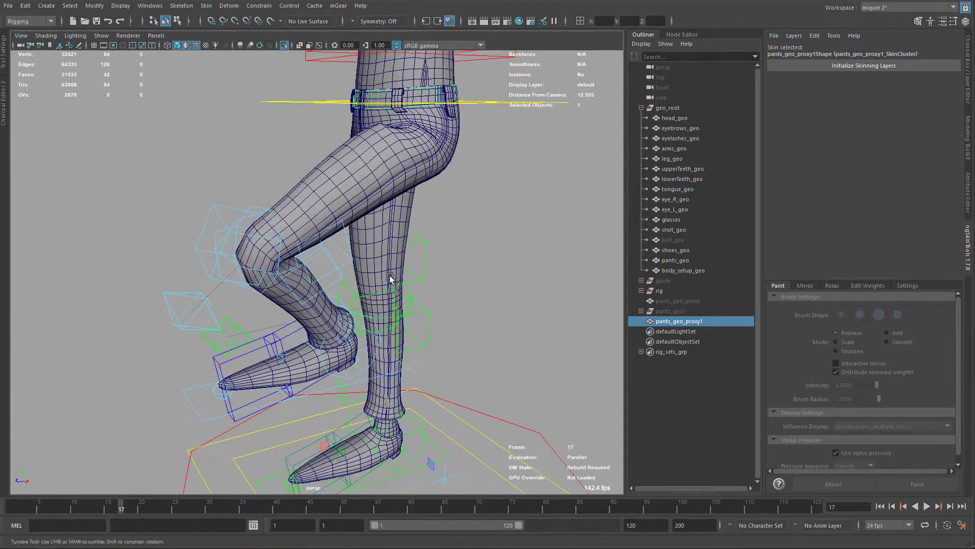
- Reset the left leg IK control to its rest pose and unhide pants_geo1, isolating it in the viewport
{"action": "left_click", "coordinate": [202, 396]}
{"action": "left_click_drag", "start_coordinate": [206, 420], "coordinate": [466, 188], "text": "alt"}
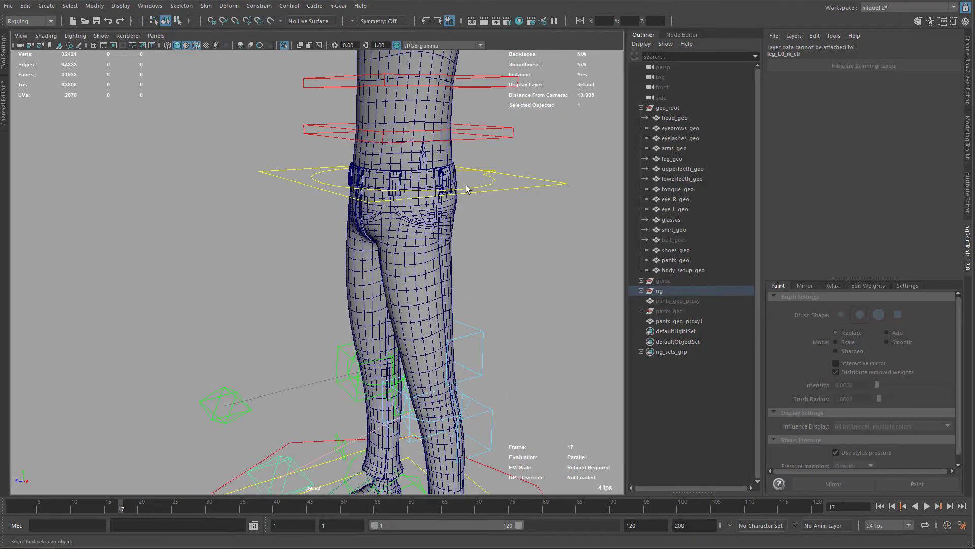
{"action": "left_click", "coordinate": [666, 312]}
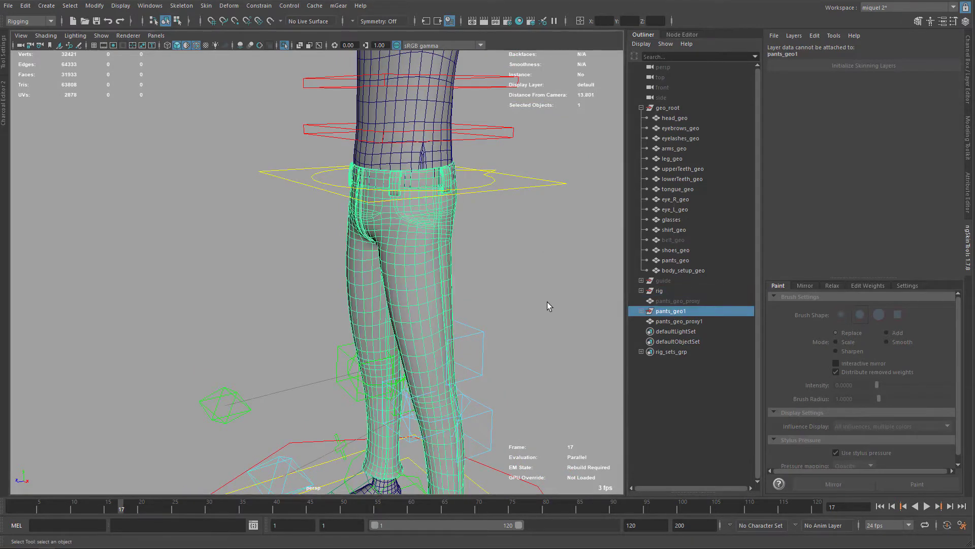
{"action": "left_click_drag", "start_coordinate": [547, 302], "coordinate": [416, 273], "text": "alt"}
{"action": "key", "text": "ctrl+1"}
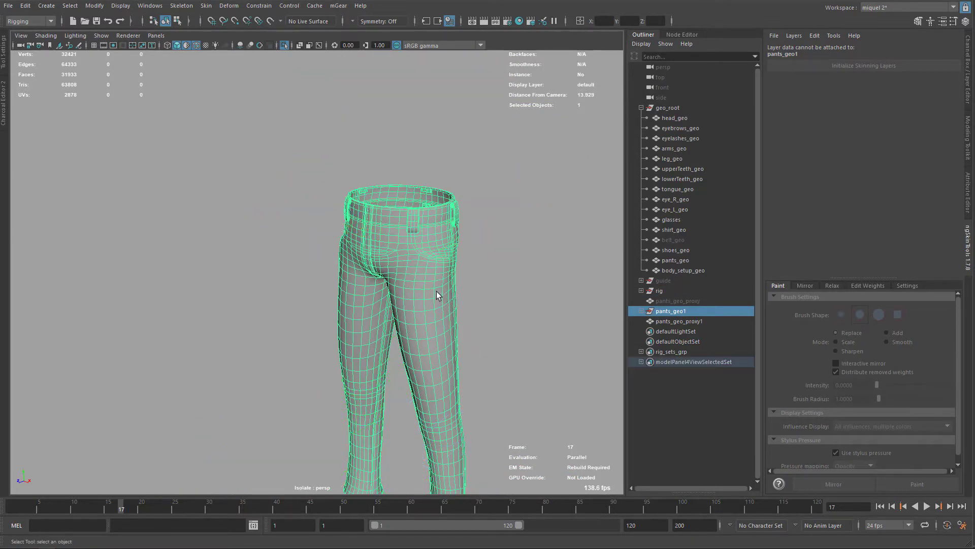
{"action": "scroll", "coordinate": [459, 260], "scroll_direction": "up", "scroll_amount": 3}
- Copy the skin weights from pants_geo_proxy1 to the five belt loops of pants_geo1 with mGear's skin copy
{"action": "left_click", "coordinate": [491, 191]}
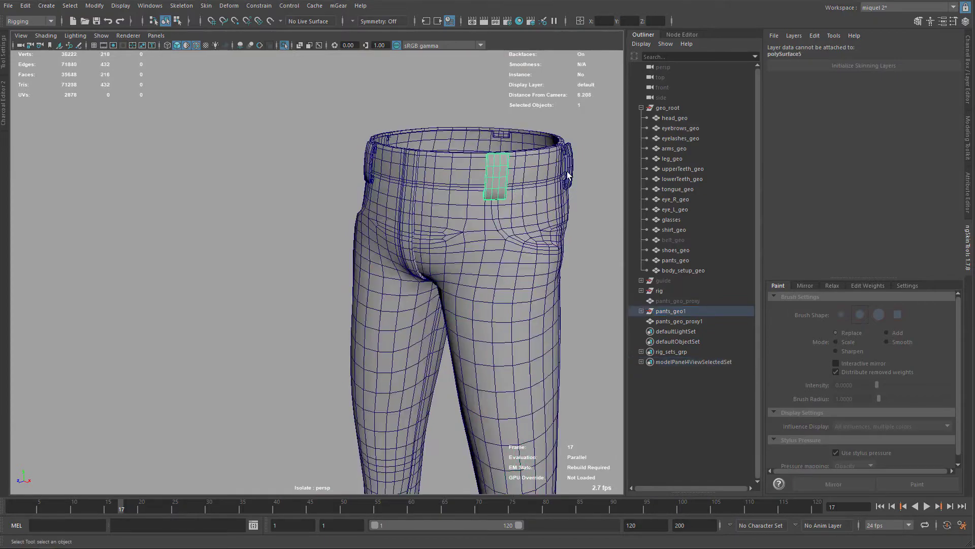
{"action": "left_click", "coordinate": [569, 172], "text": "shift"}
{"action": "left_click_drag", "start_coordinate": [569, 172], "coordinate": [437, 178], "text": "alt"}
{"action": "left_click", "coordinate": [381, 180], "text": "shift"}
{"action": "left_click_drag", "start_coordinate": [338, 189], "coordinate": [476, 209], "text": "alt"}
{"action": "left_click", "coordinate": [386, 184], "text": "shift"}
{"action": "left_click", "coordinate": [395, 174], "text": "shift"}
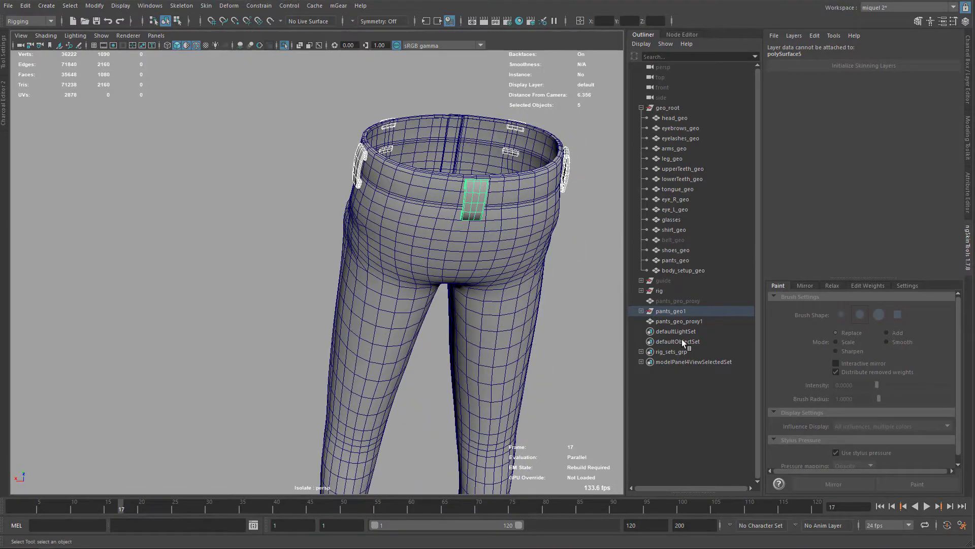
{"action": "left_click", "coordinate": [676, 321], "text": "ctrl"}
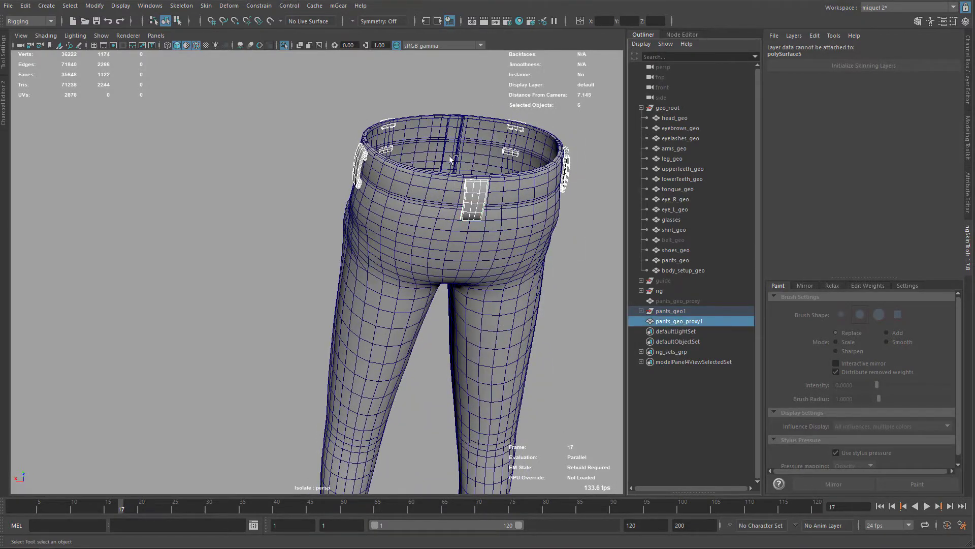
{"action": "left_click", "coordinate": [338, 5]}
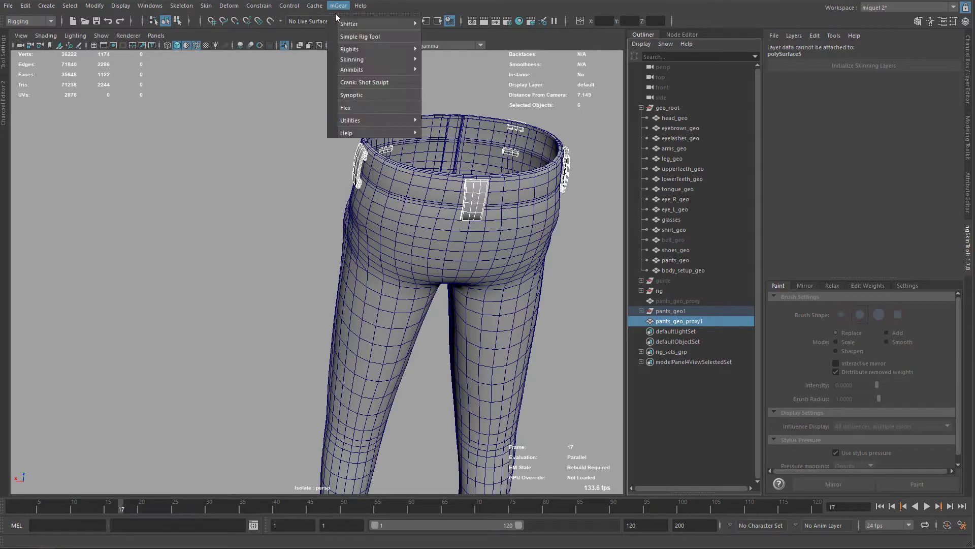
{"action": "mouse_move", "coordinate": [352, 49]}
{"action": "left_click", "coordinate": [475, 66]}
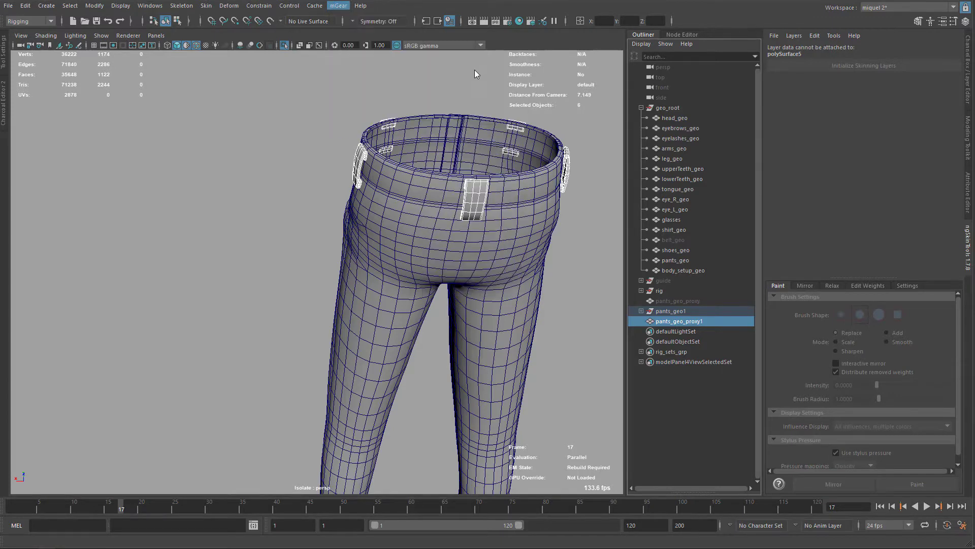
{"action": "scroll", "coordinate": [438, 275], "scroll_direction": "down", "scroll_amount": 6}
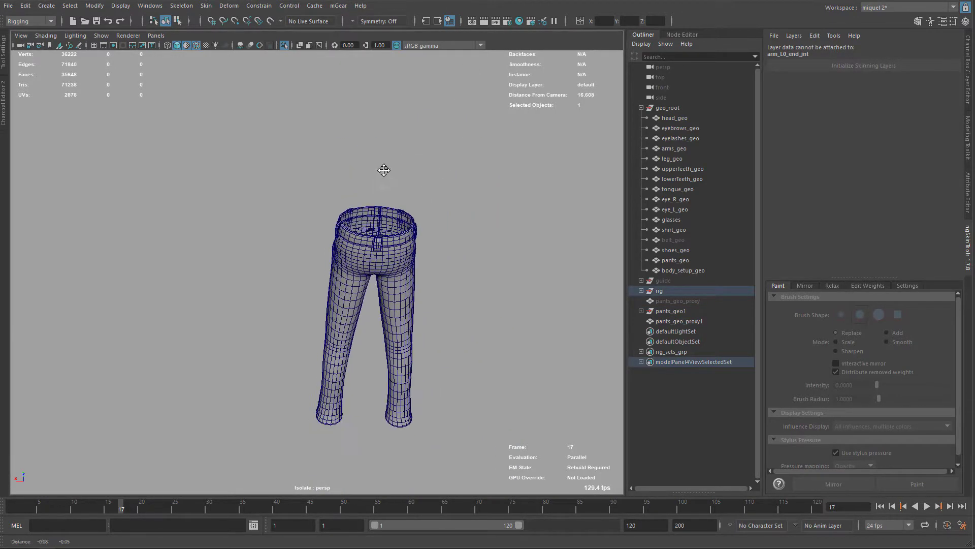
- Unhide pants_geo_proxy and turn off the viewport isolation to show the whole character
{"action": "left_click", "coordinate": [419, 293]}
{"action": "scroll", "coordinate": [436, 298], "scroll_direction": "up", "scroll_amount": 3}
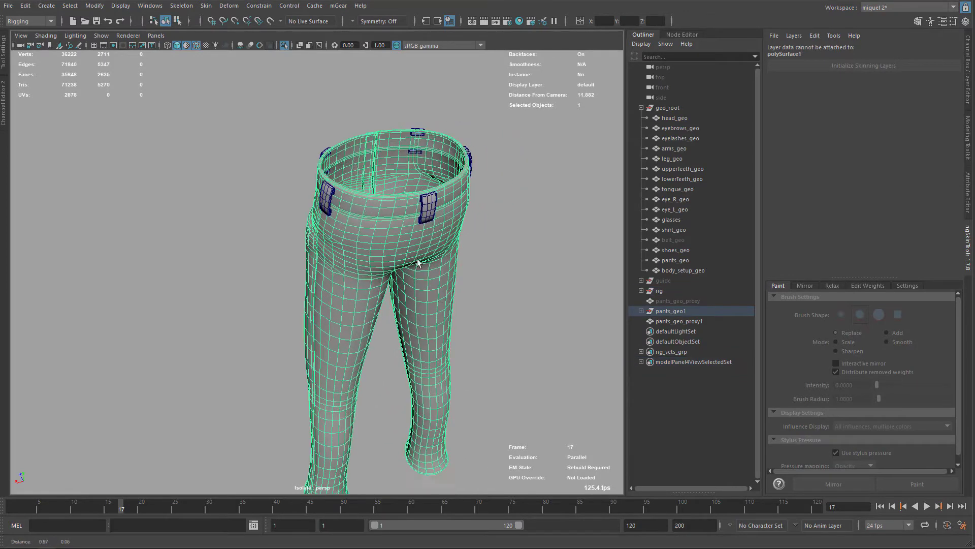
{"action": "left_click_drag", "start_coordinate": [447, 298], "coordinate": [450, 299], "text": "alt"}
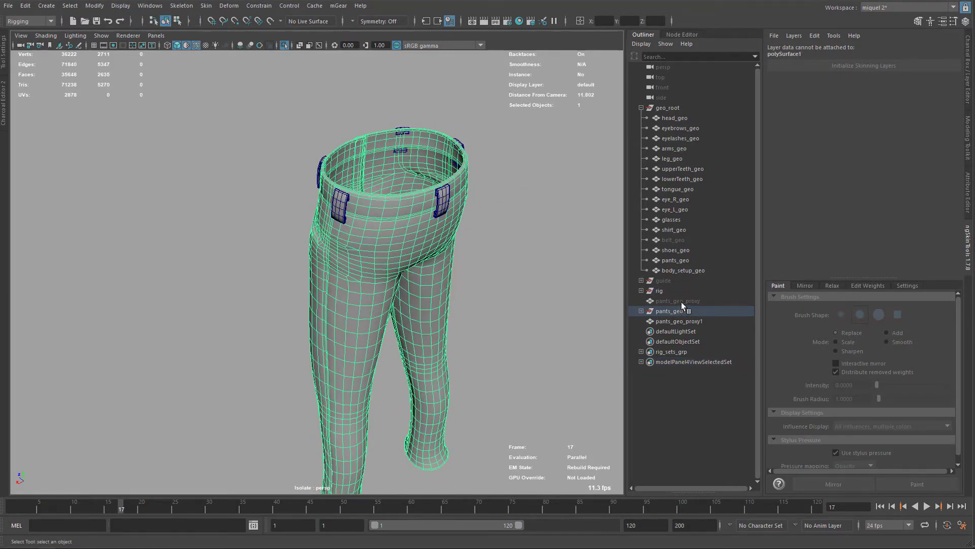
{"action": "left_click", "coordinate": [680, 301]}
{"action": "left_click_drag", "start_coordinate": [496, 247], "coordinate": [482, 258], "text": "alt"}
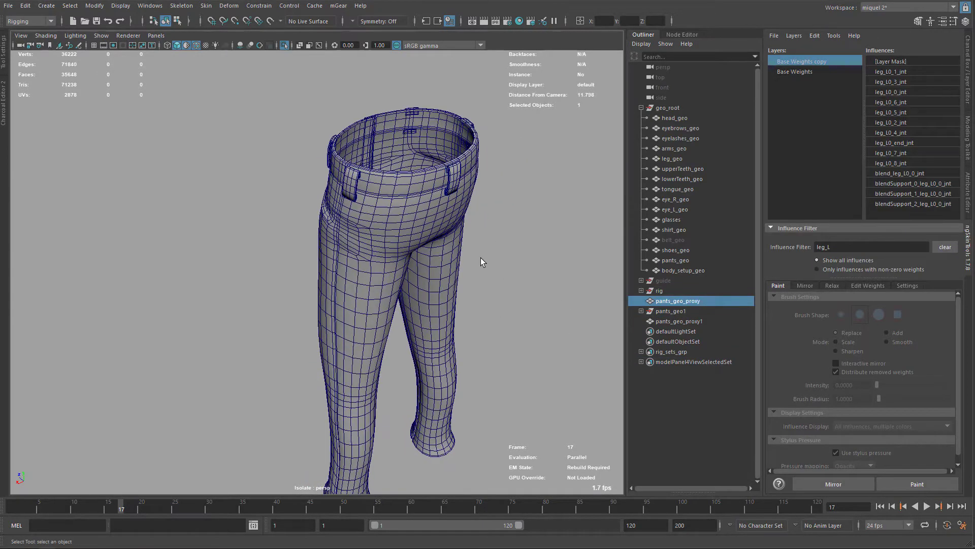
{"action": "key", "text": "ctrl+1"}
{"action": "left_click_drag", "start_coordinate": [421, 301], "coordinate": [444, 294], "text": "alt"}
- Copy the skin weights from pants_geo_proxy to polySurface1, the main pants mesh in pants_geo1, with mGear's skin copy
{"action": "left_click", "coordinate": [678, 322]}
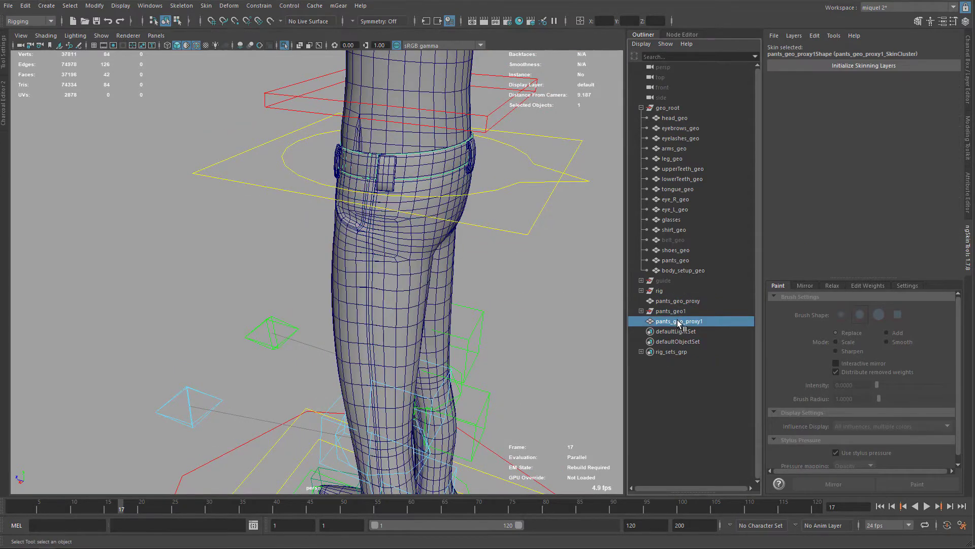
{"action": "left_click", "coordinate": [420, 300]}
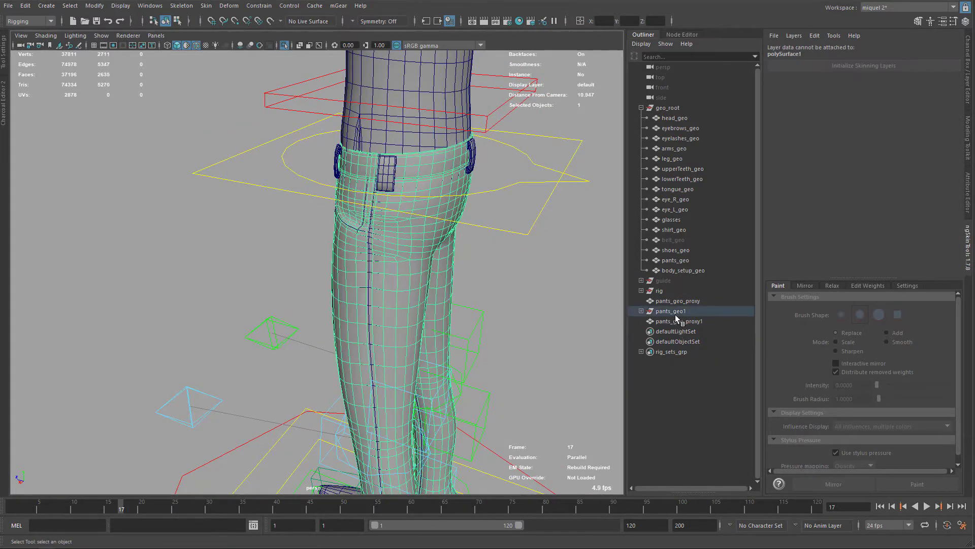
{"action": "key", "text": "Down"}
{"action": "left_click", "coordinate": [675, 300], "text": "ctrl"}
{"action": "left_click_drag", "start_coordinate": [472, 264], "coordinate": [430, 225], "text": "alt"}
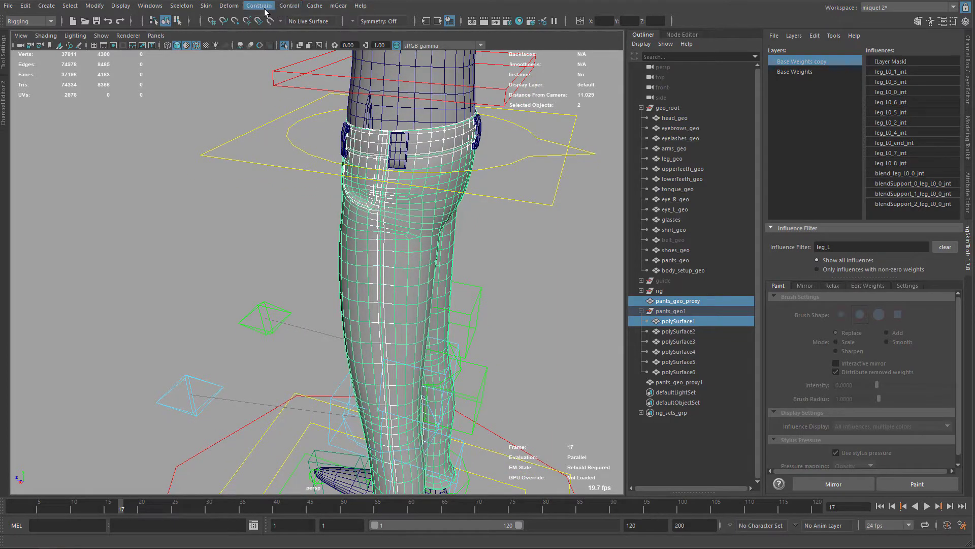
{"action": "left_click", "coordinate": [205, 6]}
{"action": "key", "text": "Escape"}
{"action": "left_click", "coordinate": [322, 6]}
{"action": "mouse_move", "coordinate": [339, 5]}
{"action": "mouse_move", "coordinate": [373, 51]}
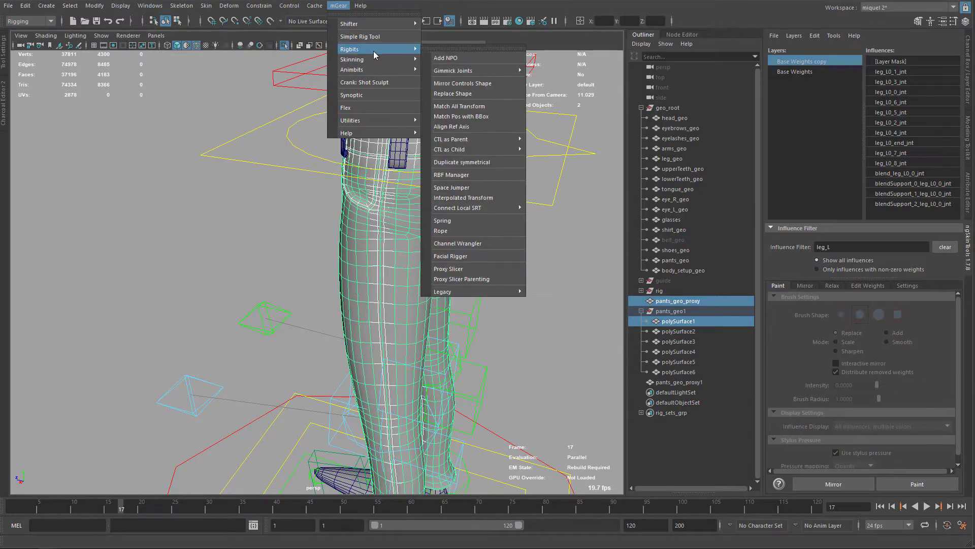
{"action": "left_click", "coordinate": [461, 71]}
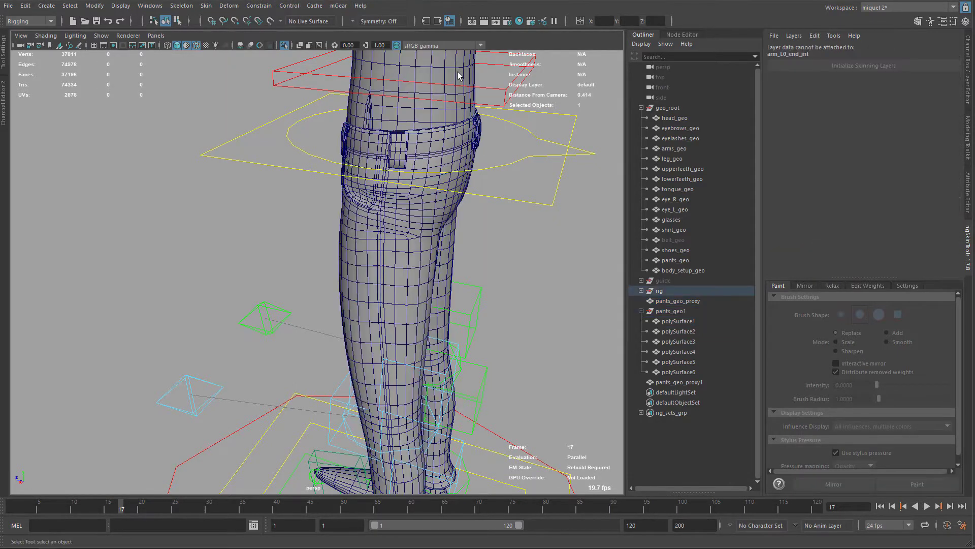
{"action": "right_click_drag", "start_coordinate": [518, 369], "coordinate": [452, 285], "text": "alt"}
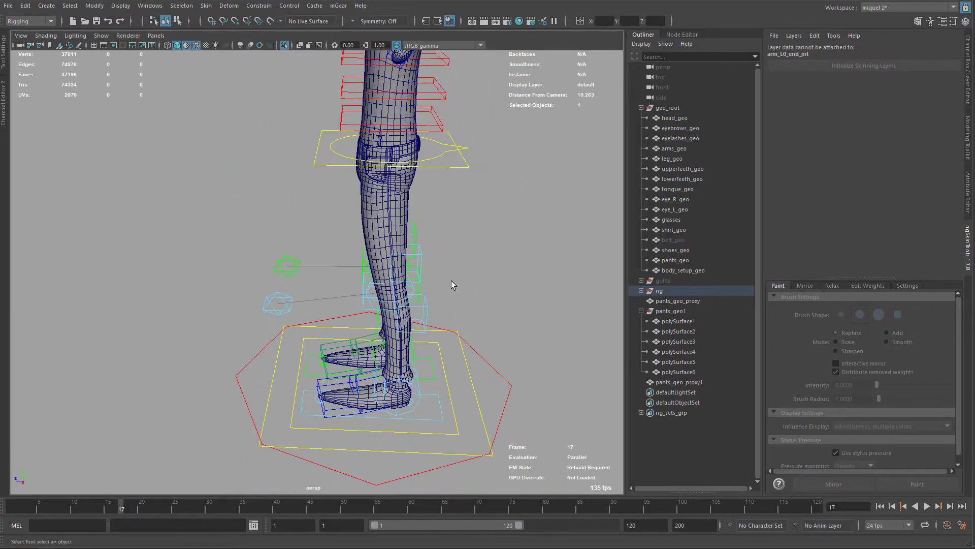
{"action": "right_click", "coordinate": [478, 251]}
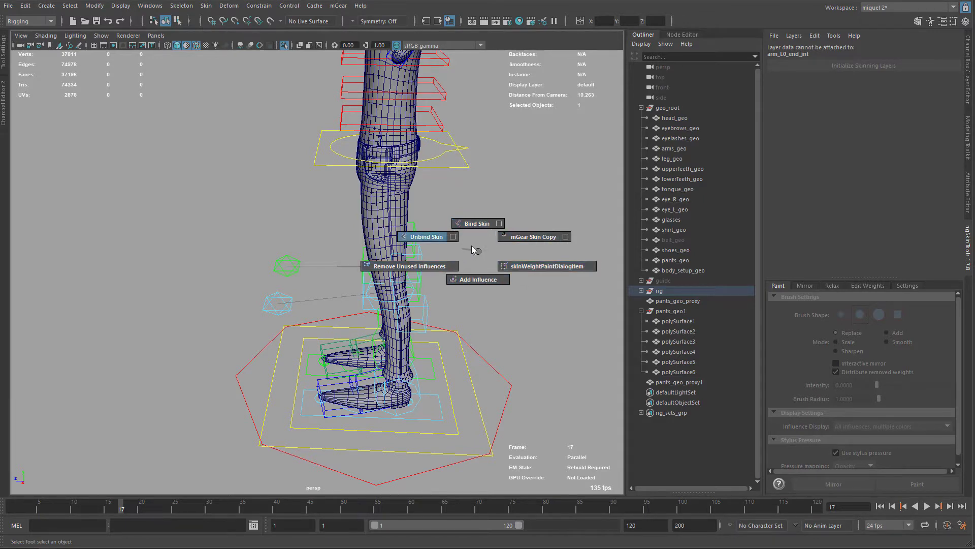
{"action": "left_click", "coordinate": [477, 253]}
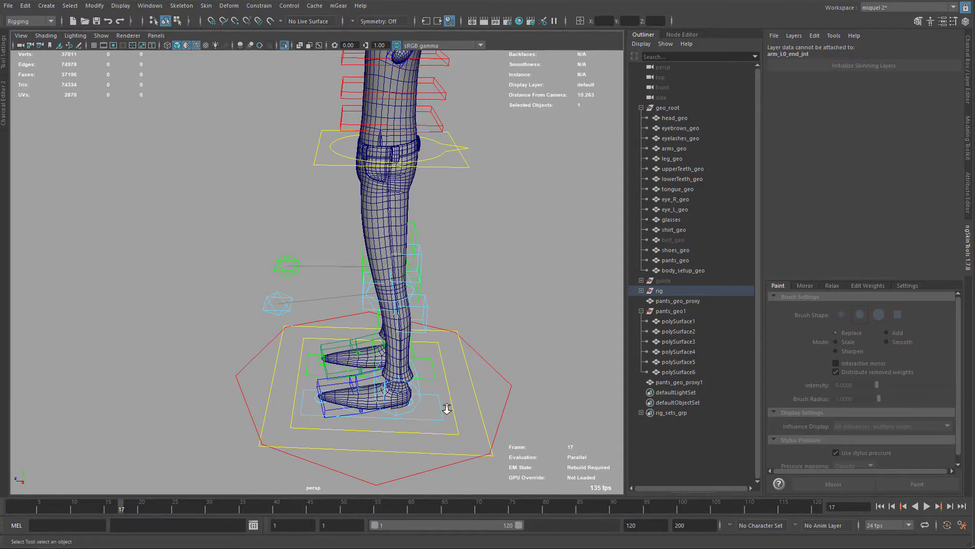
{"action": "right_click_drag", "start_coordinate": [447, 408], "coordinate": [455, 243], "text": "alt"}
{"action": "left_click_drag", "start_coordinate": [455, 243], "coordinate": [449, 336], "text": "alt"}
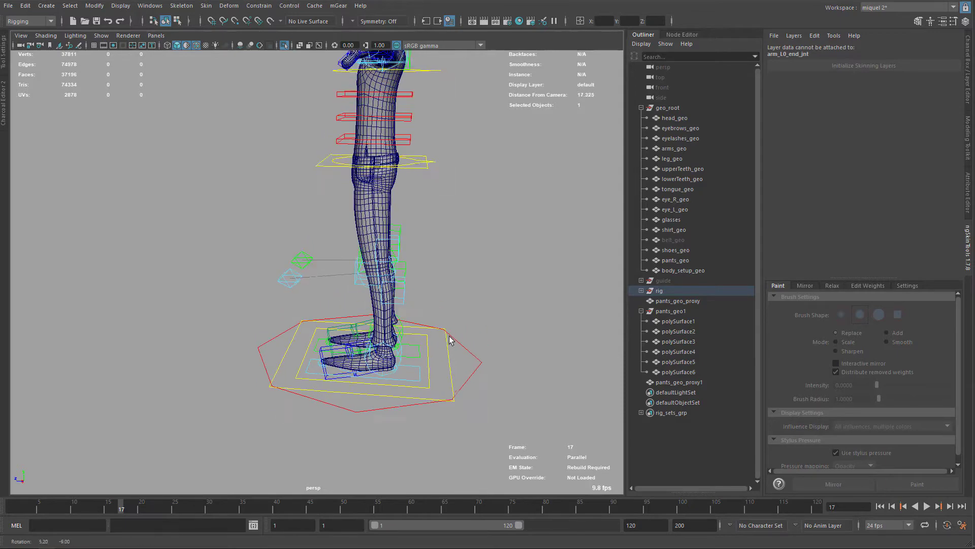
{"action": "right_click_drag", "start_coordinate": [449, 335], "coordinate": [426, 234], "text": "alt"}
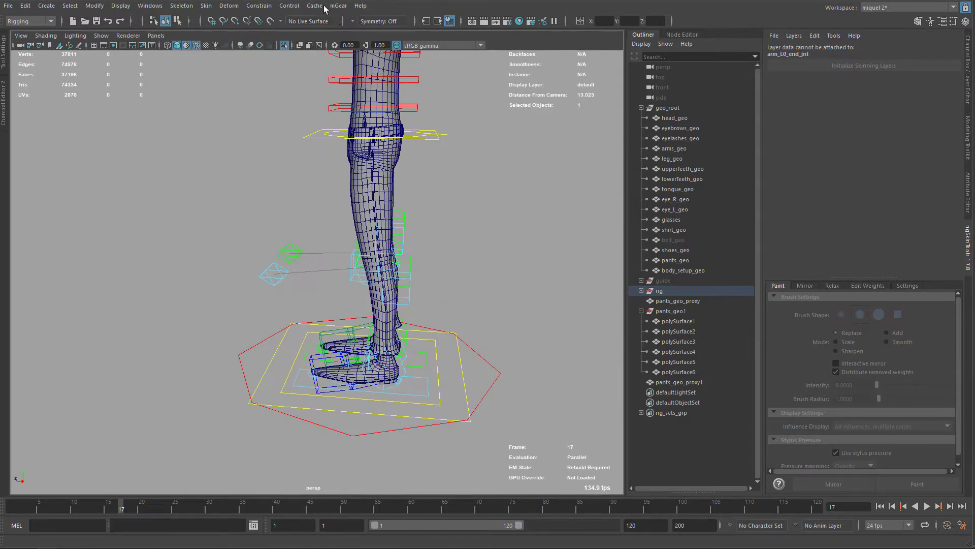
{"action": "left_click_drag", "start_coordinate": [473, 237], "coordinate": [456, 304], "text": "alt"}
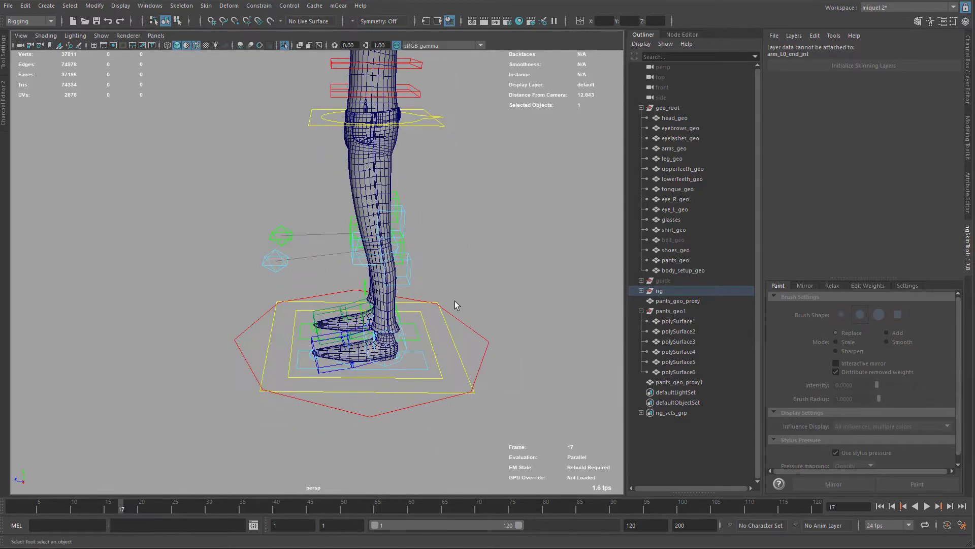
- Collapse the pants_geo1 group and hide pants_geo_proxy, pants_geo and pants_geo_proxy1
{"action": "left_click", "coordinate": [620, 343]}
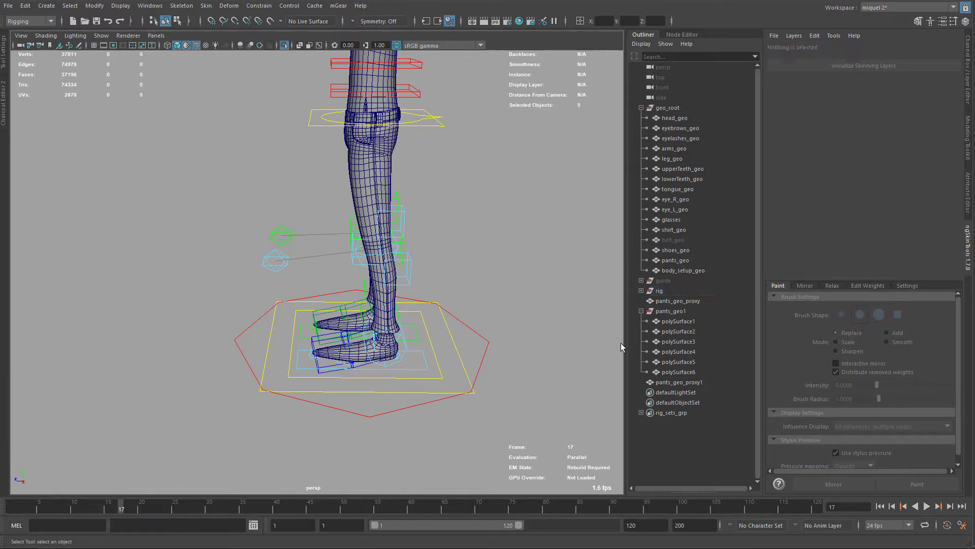
{"action": "left_click", "coordinate": [641, 310]}
{"action": "left_click", "coordinate": [666, 304]}
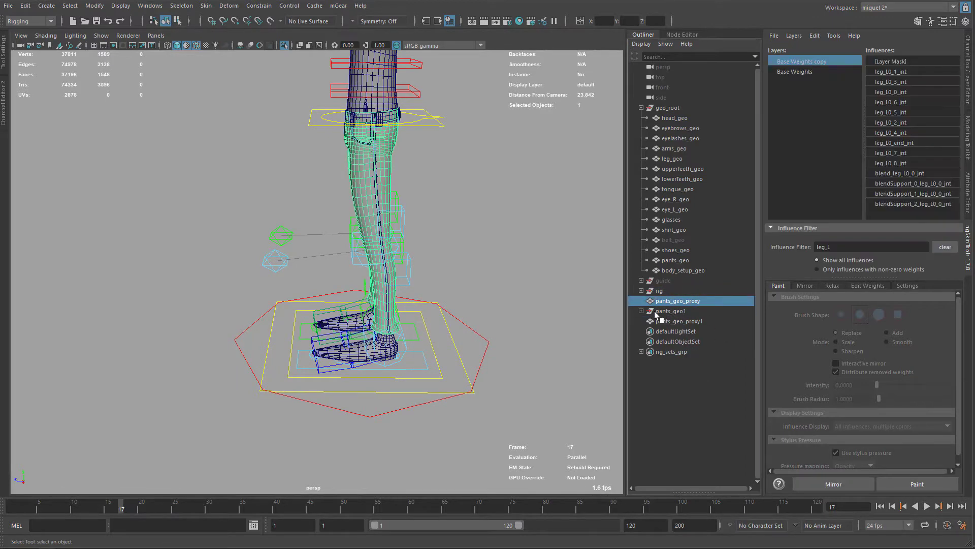
{"action": "key", "text": "h"}
{"action": "left_click", "coordinate": [678, 260]}
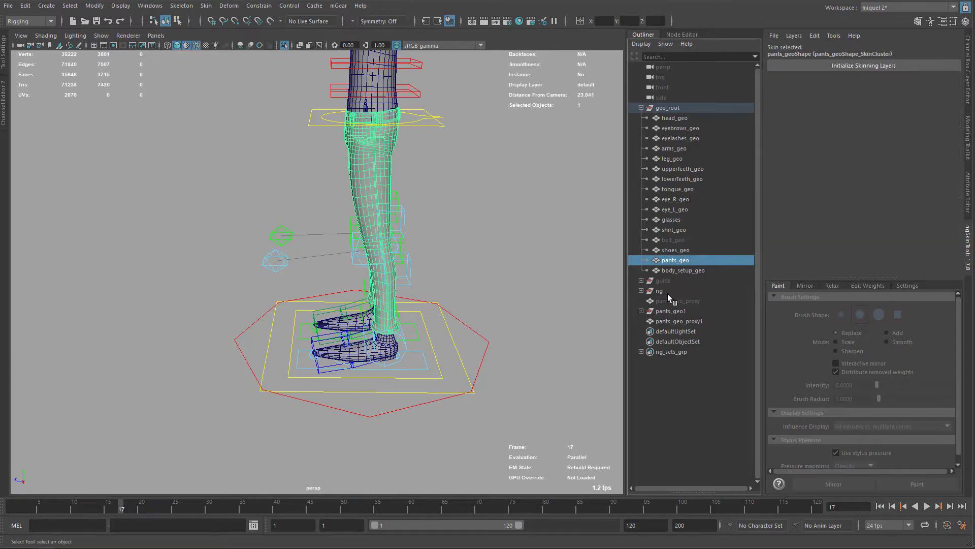
{"action": "left_click", "coordinate": [673, 321]}
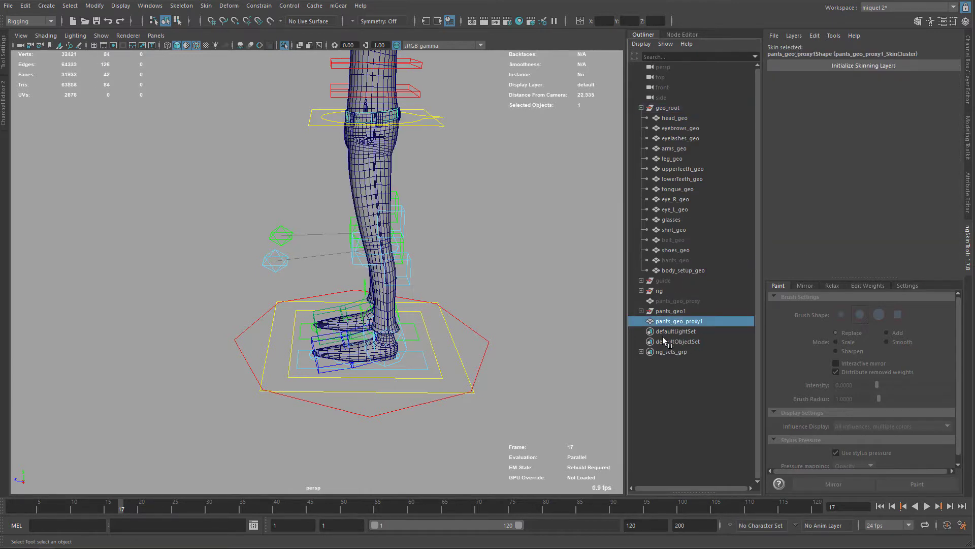
{"action": "middle_click_drag", "start_coordinate": [405, 260], "coordinate": [439, 359], "text": "alt"}
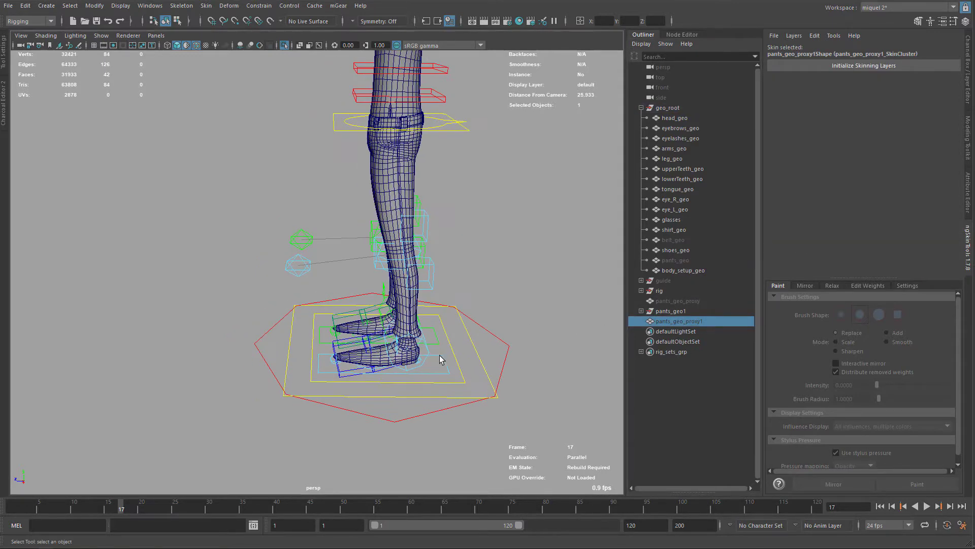
- Move the left leg IK control forward and about 4.9 cm up to bend the leg
{"action": "left_click", "coordinate": [441, 358]}
{"action": "right_click_drag", "start_coordinate": [441, 358], "coordinate": [463, 340], "text": "alt"}
{"action": "key", "text": "w"}
{"action": "middle_click_drag", "start_coordinate": [429, 239], "coordinate": [418, 287], "text": "alt"}
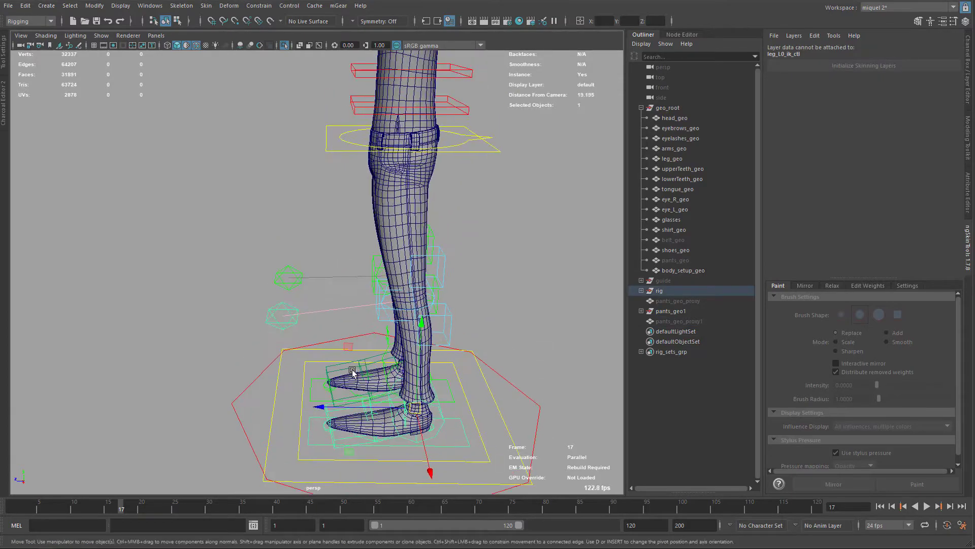
{"action": "left_click_drag", "start_coordinate": [347, 348], "coordinate": [280, 228]}
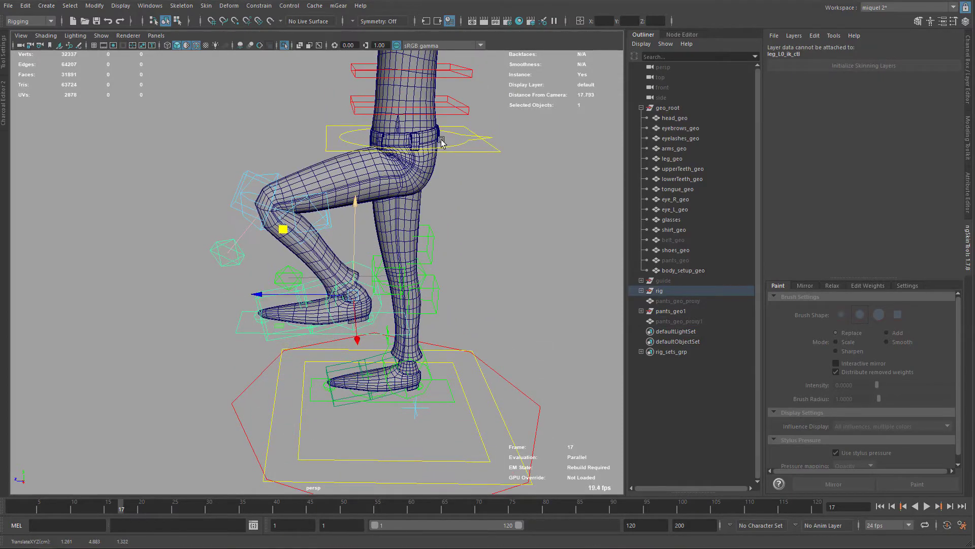
- Inspect the pants' deformation around the hip, and raise the left leg IK control further to about 5.1 cm
{"action": "right_click_drag", "start_coordinate": [441, 141], "coordinate": [488, 246], "text": "alt"}
{"action": "middle_click_drag", "start_coordinate": [470, 87], "coordinate": [435, 257], "text": "alt"}
{"action": "right_click_drag", "start_coordinate": [435, 257], "coordinate": [455, 276], "text": "alt"}
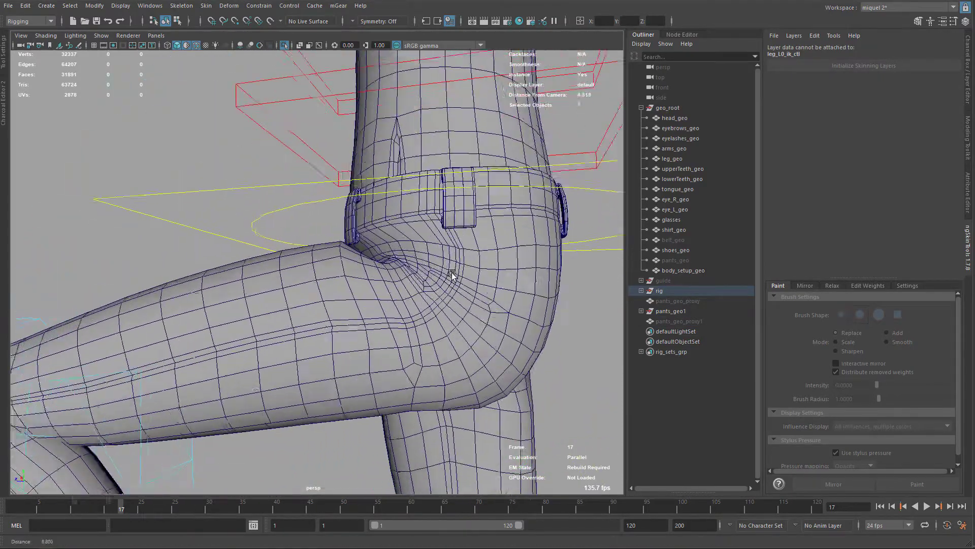
{"action": "mouse_move", "coordinate": [394, 249]}
{"action": "left_mouse_down", "text": "alt"}
{"action": "mouse_move", "coordinate": [350, 249]}
{"action": "mouse_move", "coordinate": [442, 263]}
{"action": "mouse_move", "coordinate": [392, 265]}
{"action": "left_mouse_up", "text": "alt"}
{"action": "left_click_drag", "start_coordinate": [399, 268], "coordinate": [334, 133], "text": "alt"}
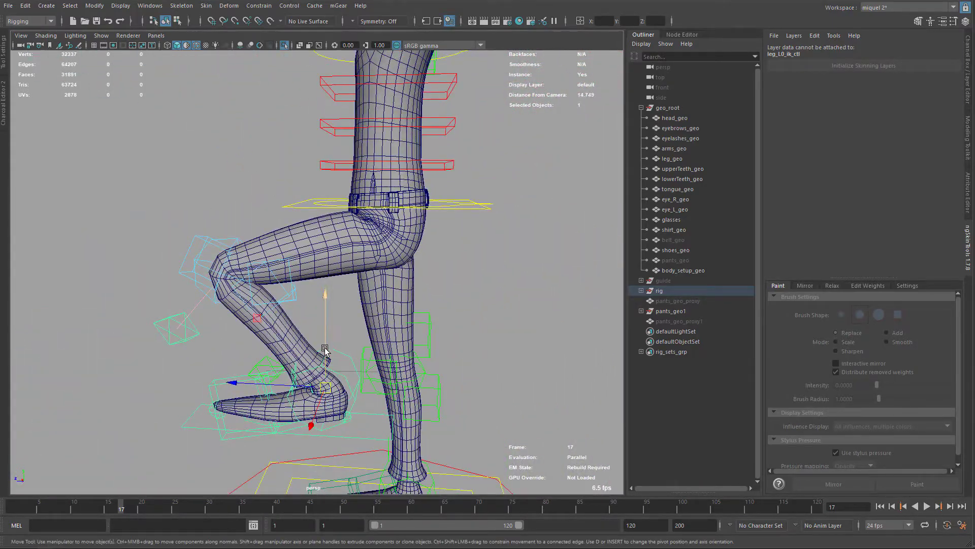
{"action": "left_click_drag", "start_coordinate": [326, 350], "coordinate": [395, 186]}
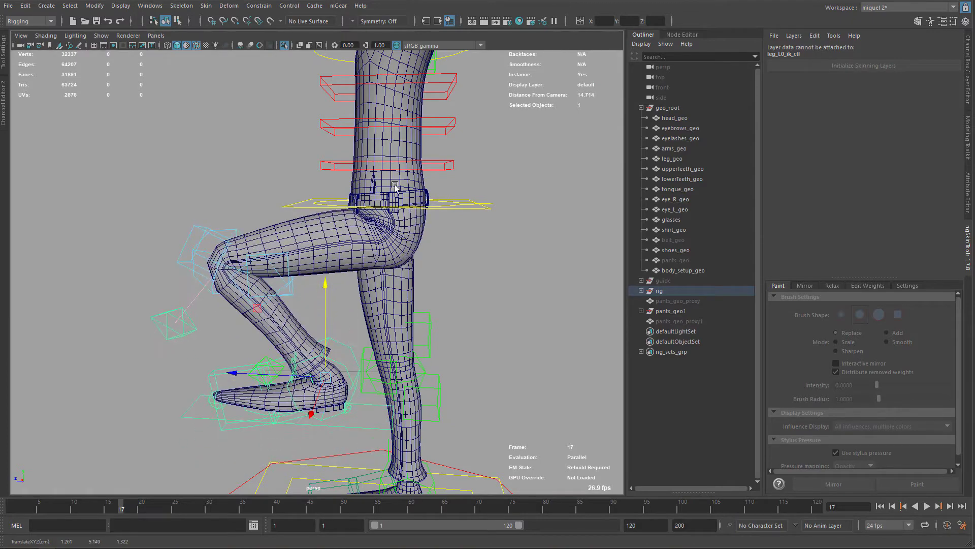
- Rotate the pelvis control spine_C0_ik0_ctl to test how the pants and belt loops deform
{"action": "key", "text": "q"}
{"action": "key", "text": "e"}
{"action": "left_click_drag", "start_coordinate": [462, 201], "coordinate": [484, 219]}
{"action": "key", "text": "q"}
{"action": "key", "text": "e"}
{"action": "left_click_drag", "start_coordinate": [458, 180], "coordinate": [438, 209]}
{"action": "key", "text": "q"}
- Return the left leg IK control to its rest pose
{"action": "middle_click_drag", "start_coordinate": [410, 249], "coordinate": [458, 189], "text": "alt"}
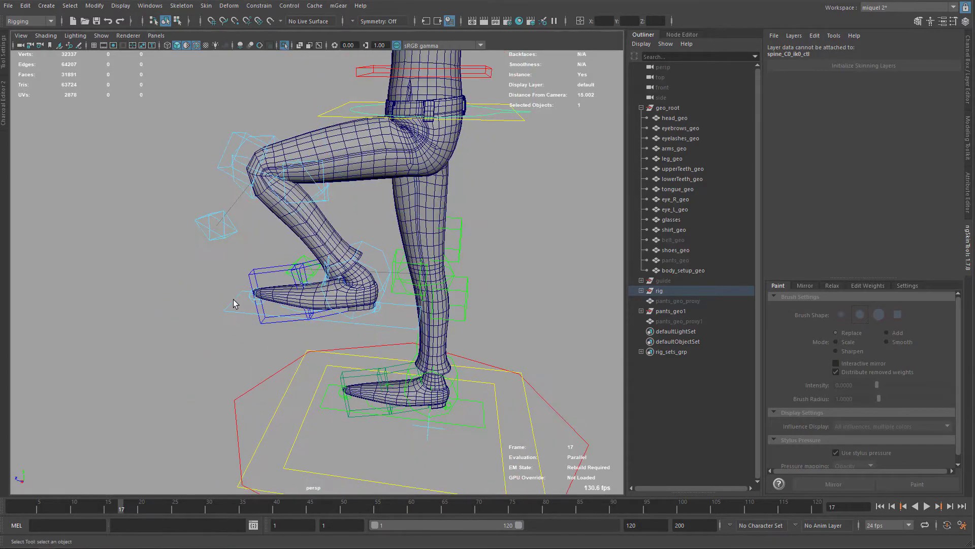
{"action": "left_click_drag", "start_coordinate": [231, 298], "coordinate": [235, 326]}
{"action": "key", "text": "ctrl+shift+r"}
{"action": "left_click_drag", "start_coordinate": [424, 303], "coordinate": [431, 296], "text": "alt"}
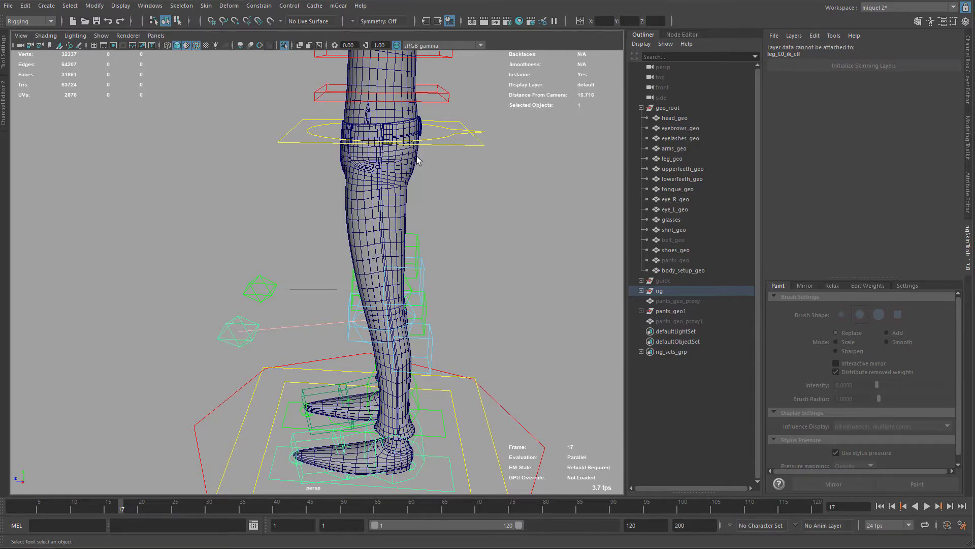
- Combine polySurface1 through polySurface6 of the pants_geo1 group into a single mesh with Combine Skinning enabled
{"action": "left_click_drag", "start_coordinate": [418, 161], "coordinate": [442, 201], "text": "alt"}
{"action": "left_click", "coordinate": [641, 311]}
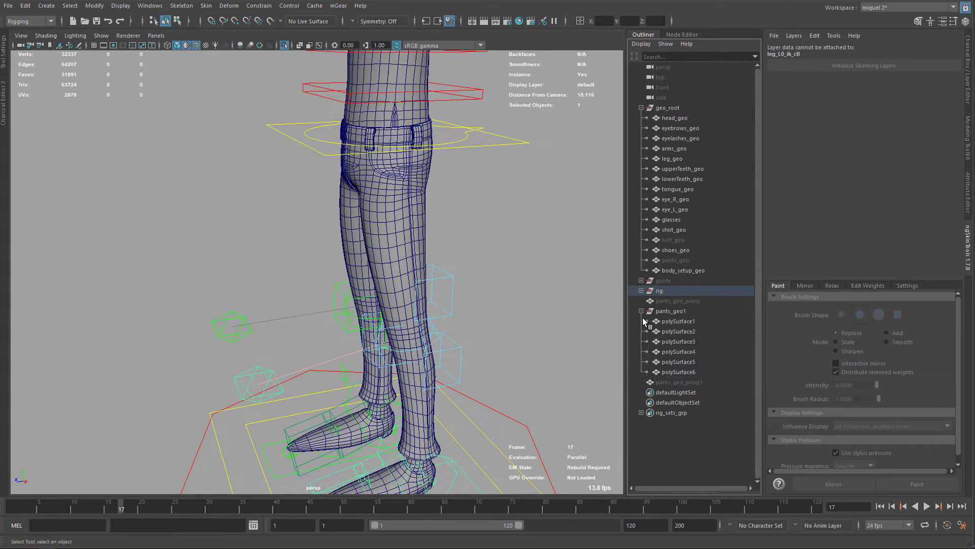
{"action": "left_click", "coordinate": [680, 322]}
{"action": "left_click", "coordinate": [678, 371], "text": "shift"}
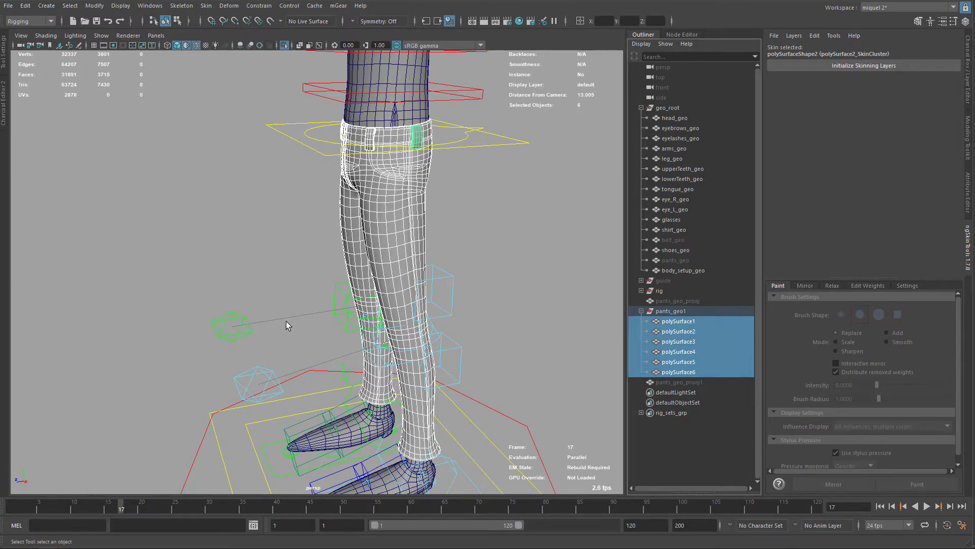
{"action": "middle_click_drag", "start_coordinate": [358, 242], "coordinate": [310, 234], "text": "alt"}
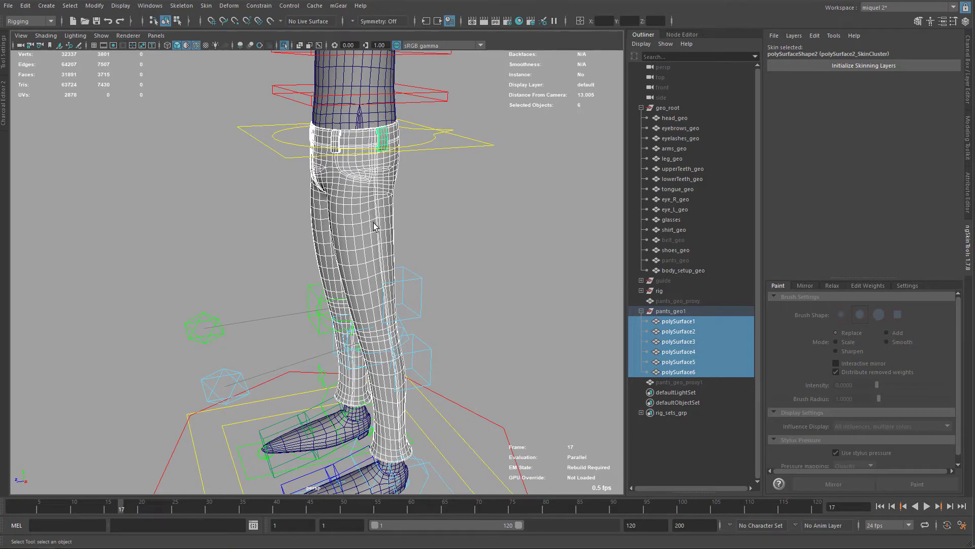
{"action": "right_click_drag", "start_coordinate": [374, 217], "coordinate": [421, 386], "text": "shift"}
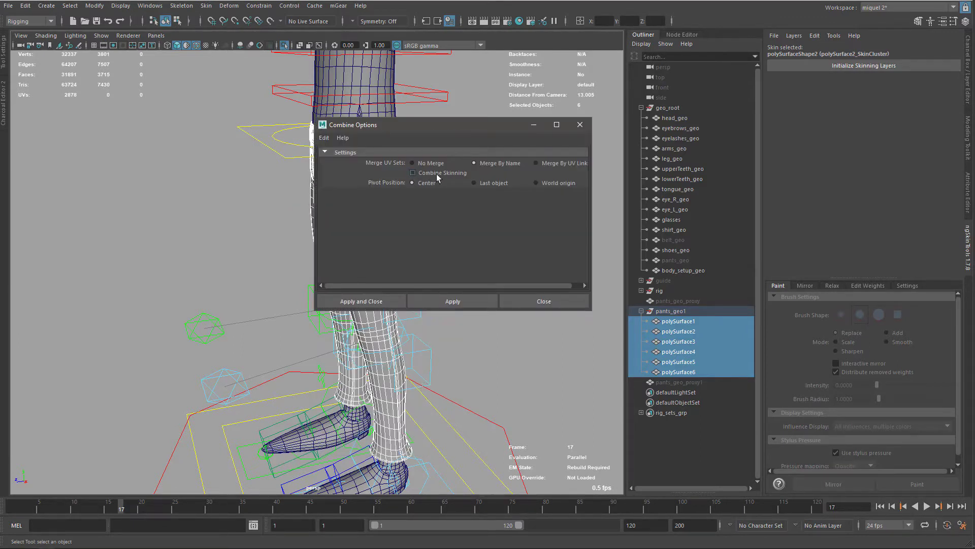
{"action": "left_click", "coordinate": [417, 172]}
{"action": "left_click", "coordinate": [453, 301]}
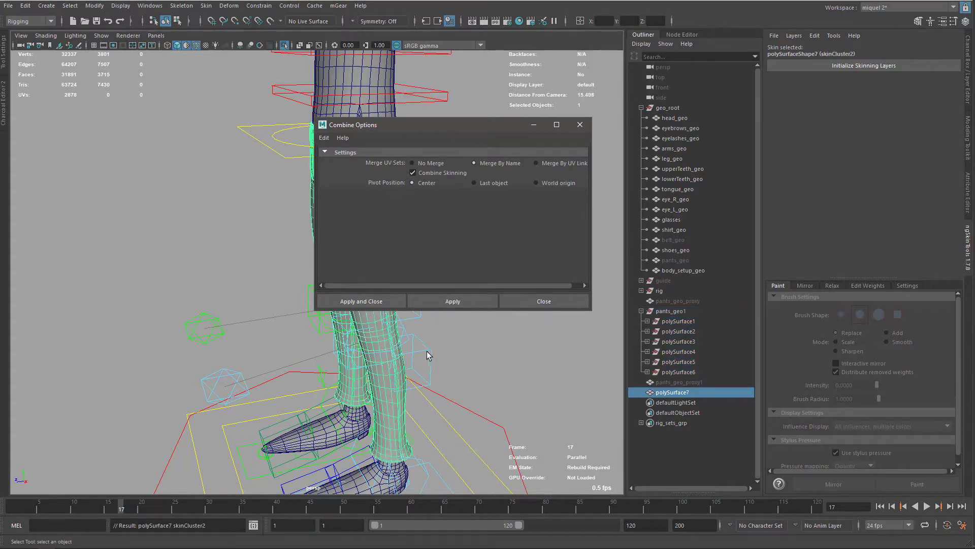
{"action": "left_click", "coordinate": [562, 304]}
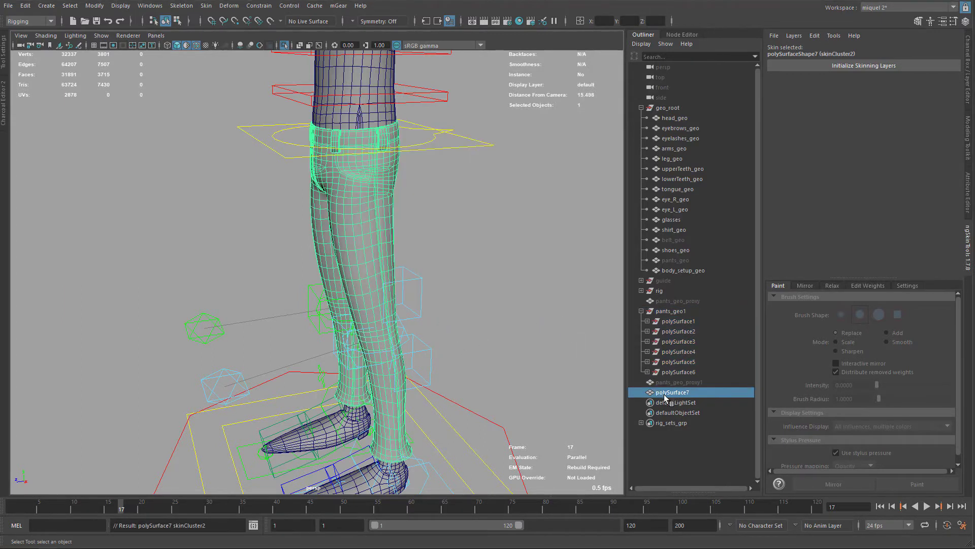
- Check the combined mesh's inputs for a skin cluster, and unhide the original pants_geo mesh
{"action": "left_click_drag", "start_coordinate": [484, 270], "coordinate": [521, 278], "text": "alt"}
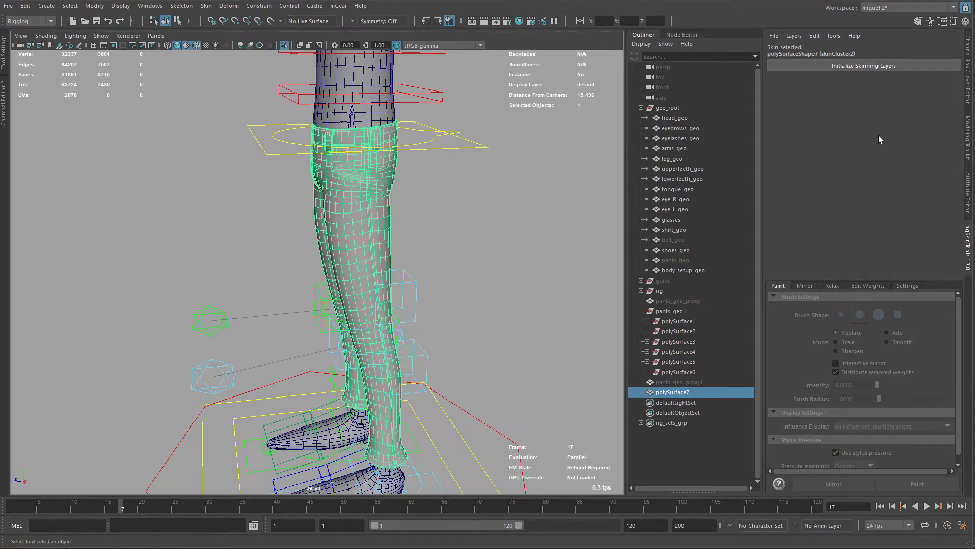
{"action": "left_click", "coordinate": [968, 70]}
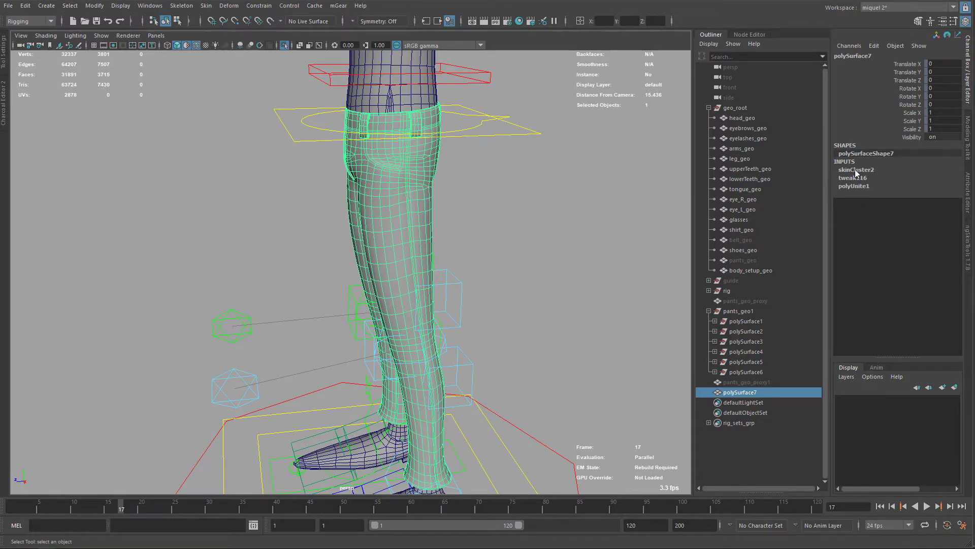
{"action": "middle_click_drag", "start_coordinate": [518, 173], "coordinate": [520, 224], "text": "alt"}
{"action": "left_click_drag", "start_coordinate": [520, 224], "coordinate": [535, 239], "text": "alt"}
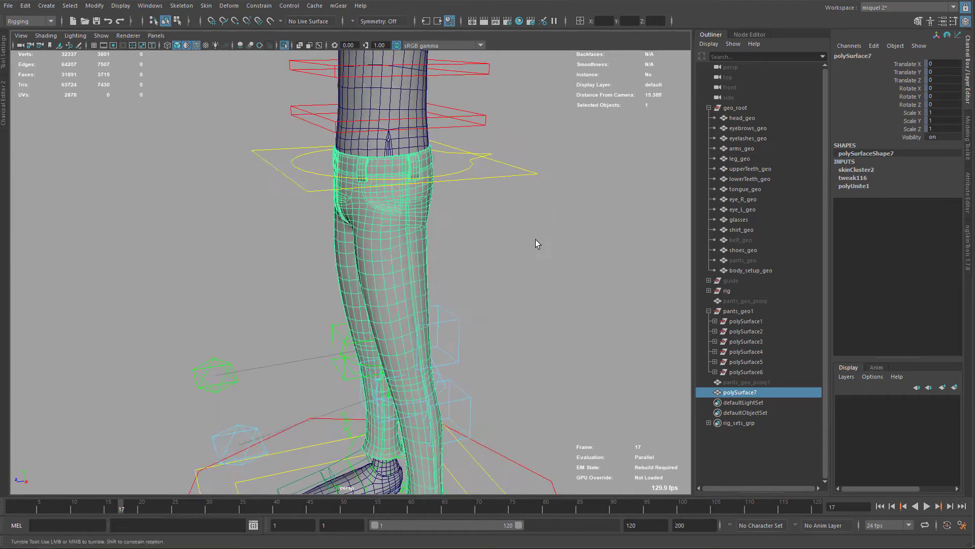
{"action": "left_click", "coordinate": [748, 271]}
{"action": "left_click", "coordinate": [742, 261]}
{"action": "key", "text": "shift+h"}
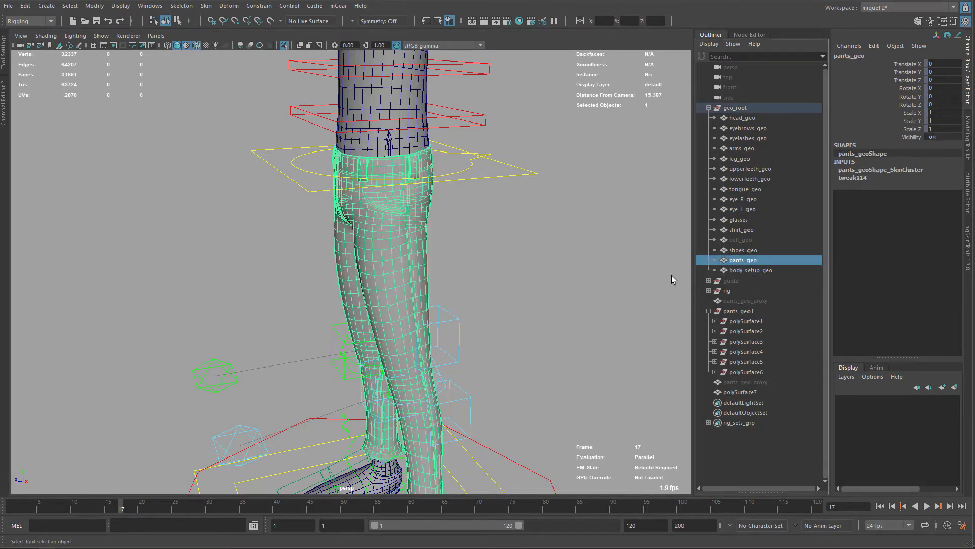
- Unbind the skin from pants_geo and copy the skinning from polySurface7 onto it with mGear's Copy Skin
{"action": "middle_click_drag", "start_coordinate": [495, 376], "coordinate": [501, 325], "text": "alt"}
{"action": "right_click_drag", "start_coordinate": [501, 325], "coordinate": [467, 279], "text": "alt"}
{"action": "mouse_move", "coordinate": [467, 279]}
{"action": "left_mouse_down", "text": "alt"}
{"action": "mouse_move", "coordinate": [461, 293]}
{"action": "mouse_move", "coordinate": [472, 279]}
{"action": "left_mouse_up", "text": "alt"}
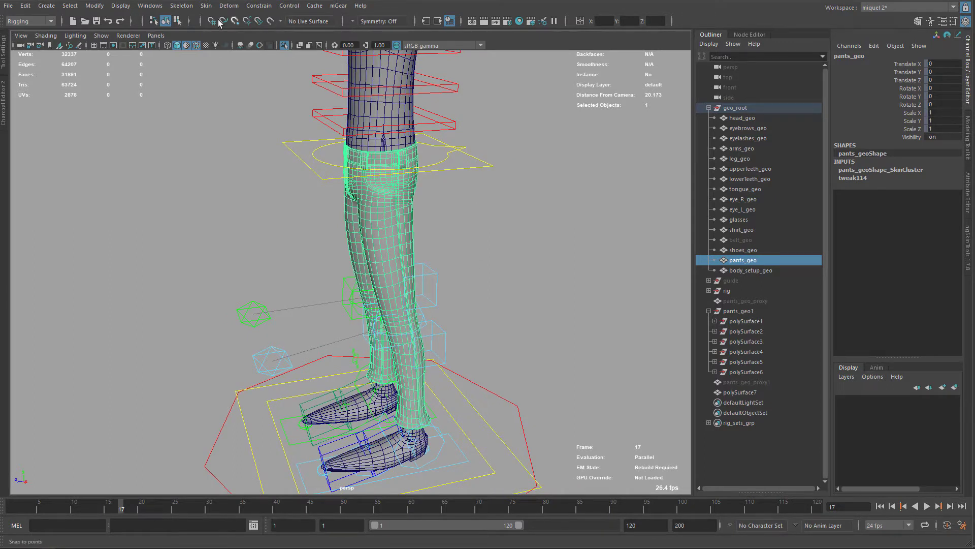
{"action": "left_click", "coordinate": [205, 6]}
{"action": "left_click", "coordinate": [227, 53]}
{"action": "left_click", "coordinate": [746, 395], "text": "ctrl"}
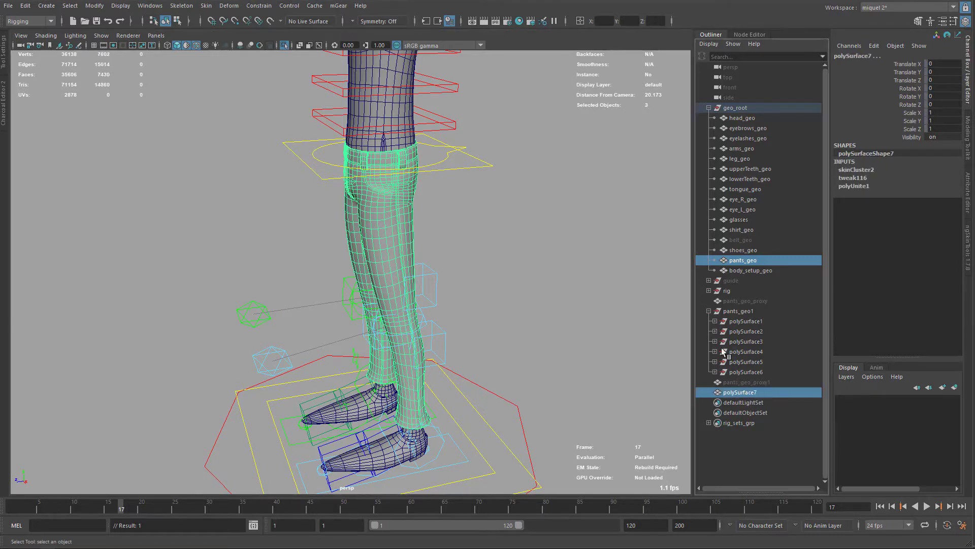
{"action": "left_click", "coordinate": [338, 6]}
{"action": "mouse_move", "coordinate": [358, 51]}
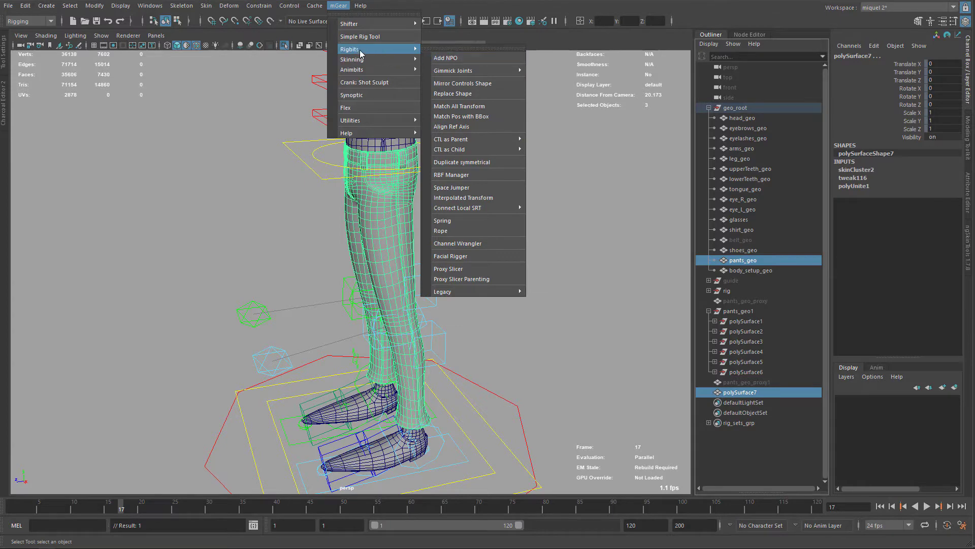
{"action": "left_click", "coordinate": [453, 69]}
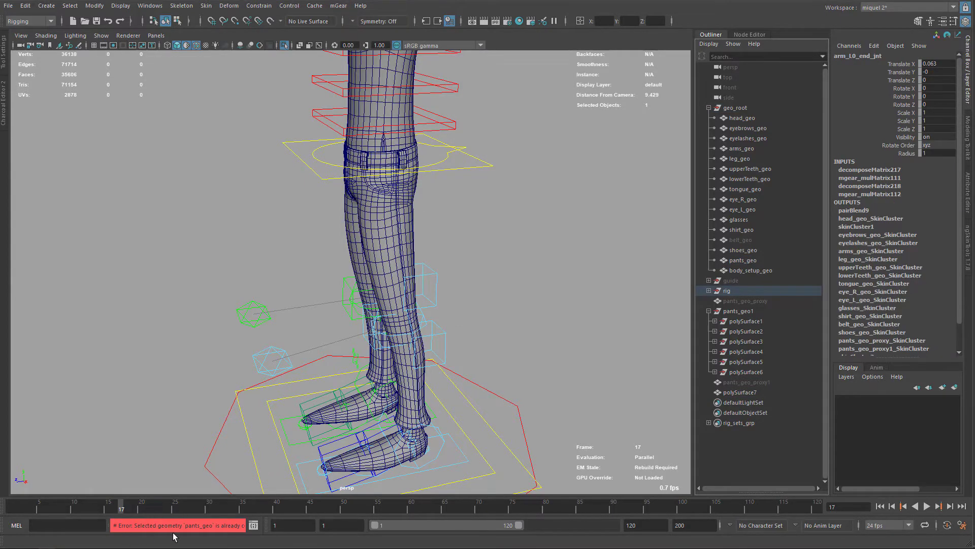
- Check the skin cluster on pants_geo and hide the combined mesh polySurface7
{"action": "left_click_drag", "start_coordinate": [538, 264], "coordinate": [472, 269], "text": "alt"}
{"action": "left_click", "coordinate": [742, 260]}
{"action": "key", "text": "f"}
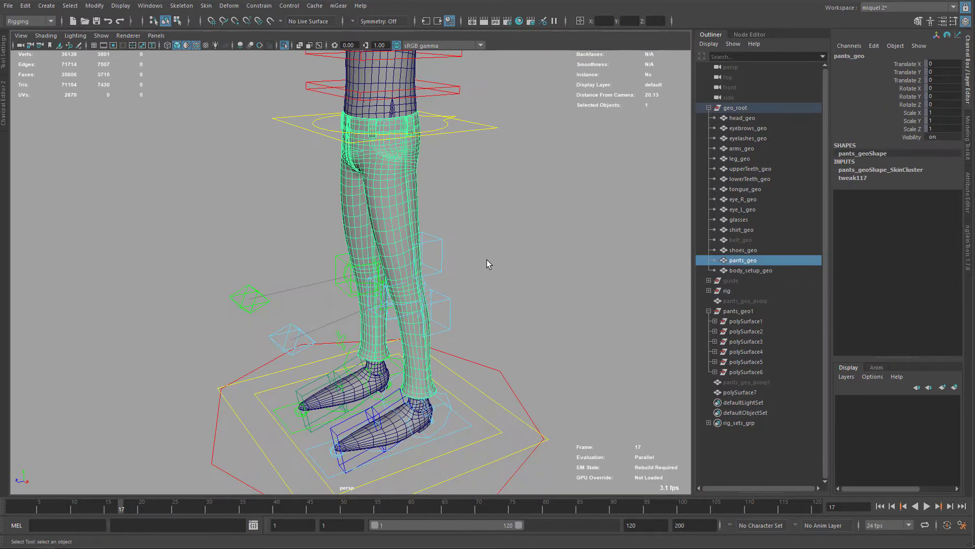
{"action": "left_click", "coordinate": [743, 392]}
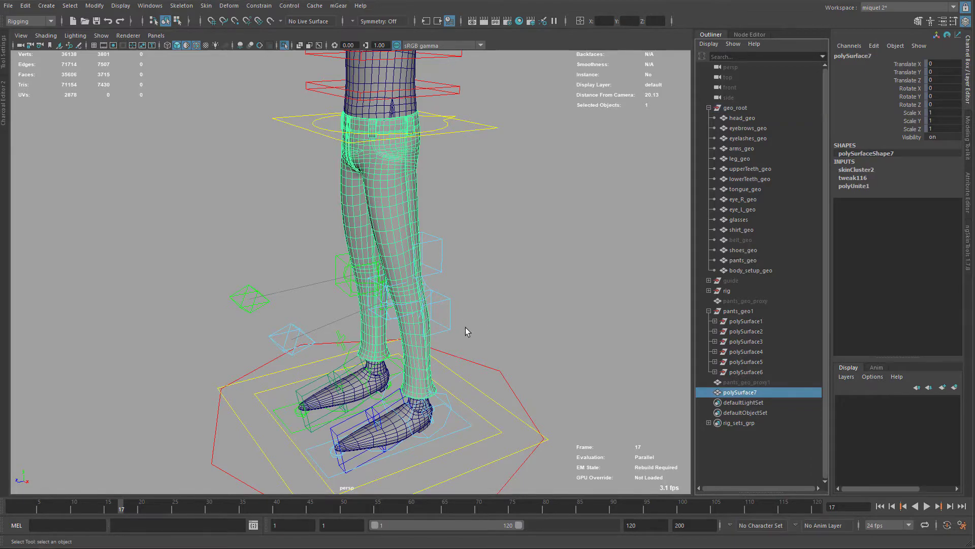
{"action": "left_click_drag", "start_coordinate": [475, 354], "coordinate": [416, 349], "text": "alt"}
- Move the left leg IK control about 3.7 cm up and 2.4 cm forward to test the deformation of pants_geo
{"action": "left_click", "coordinate": [460, 417]}
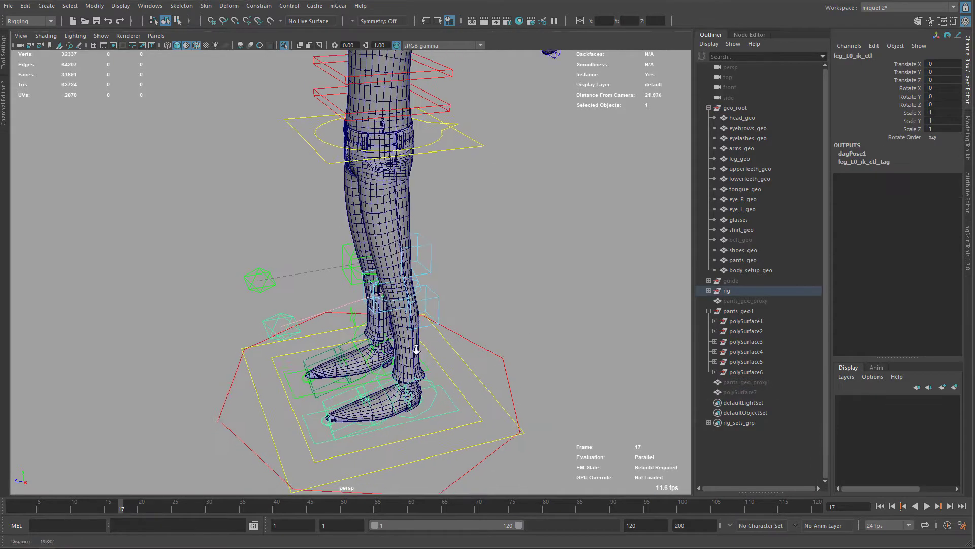
{"action": "right_click_drag", "start_coordinate": [416, 348], "coordinate": [431, 355], "text": "alt"}
{"action": "left_click_drag", "start_coordinate": [431, 355], "coordinate": [428, 395], "text": "alt"}
{"action": "key", "text": "w"}
{"action": "middle_click_drag", "start_coordinate": [378, 370], "coordinate": [320, 288]}
{"action": "left_click_drag", "start_coordinate": [320, 289], "coordinate": [320, 283]}
{"action": "right_click_drag", "start_coordinate": [447, 222], "coordinate": [478, 259], "text": "alt"}
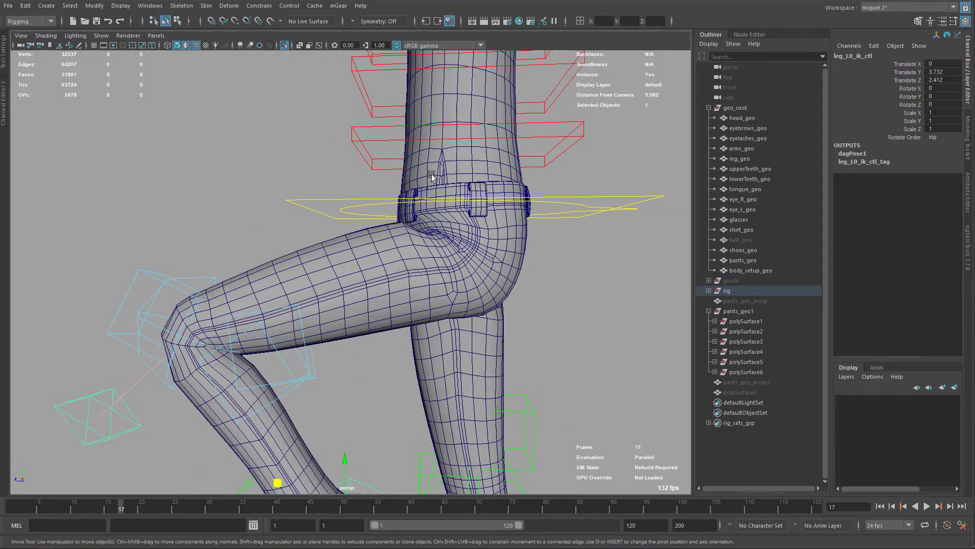
{"action": "middle_click_drag", "start_coordinate": [484, 258], "coordinate": [445, 166], "text": "alt"}
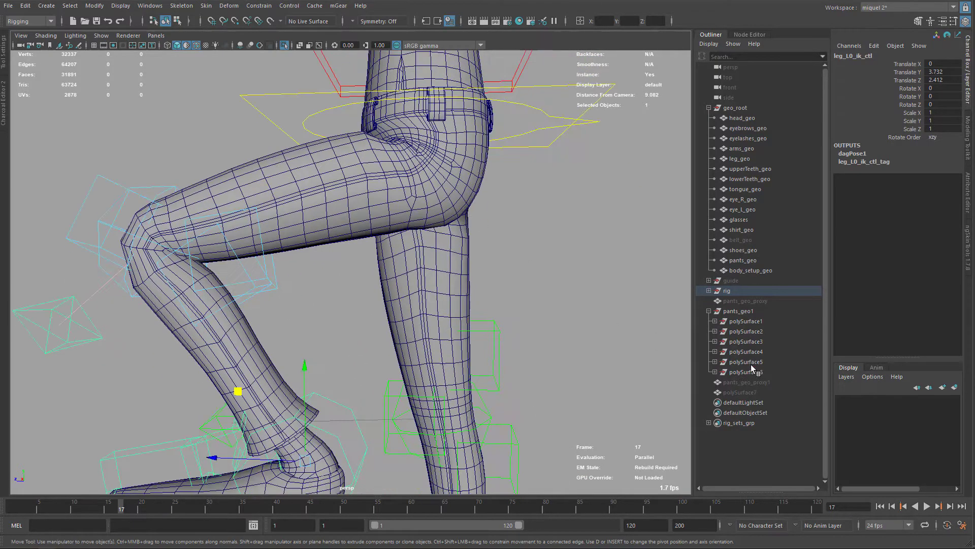
- Undo the left leg IK control's move to restore its rest pose
{"action": "scroll", "coordinate": [436, 300], "scroll_direction": "down", "scroll_amount": 5}
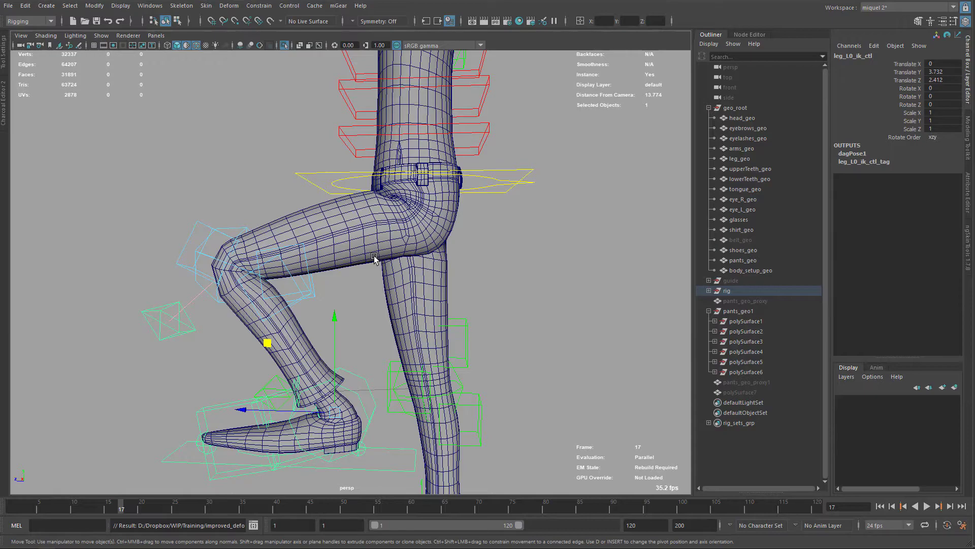
{"action": "scroll", "coordinate": [419, 361], "scroll_direction": "down", "scroll_amount": 5}
{"action": "mouse_move", "coordinate": [417, 322]}
{"action": "left_mouse_down", "text": "alt"}
{"action": "mouse_move", "coordinate": [514, 305]}
{"action": "mouse_move", "coordinate": [429, 326]}
{"action": "left_mouse_up", "text": "alt"}
{"action": "key", "text": "ctrl+z"}
{"action": "right_click_drag", "start_coordinate": [427, 339], "coordinate": [444, 287], "text": "alt"}
{"action": "left_click_drag", "start_coordinate": [444, 287], "coordinate": [422, 189], "text": "alt"}
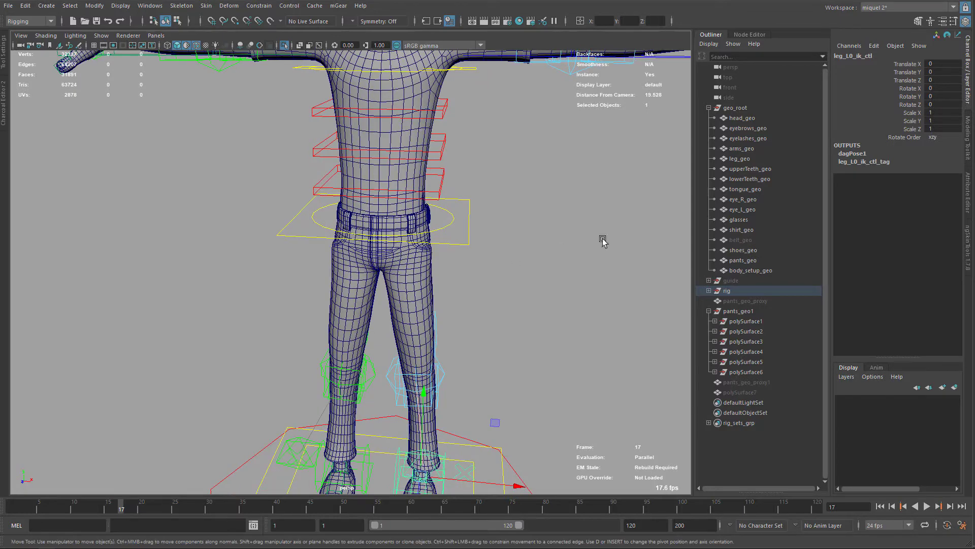
- Unhide belt_geo and inspect how the belt sits against the pants and belt loops from all sides
{"action": "left_click", "coordinate": [741, 241]}
{"action": "scroll", "coordinate": [458, 261], "scroll_direction": "up", "scroll_amount": 2}
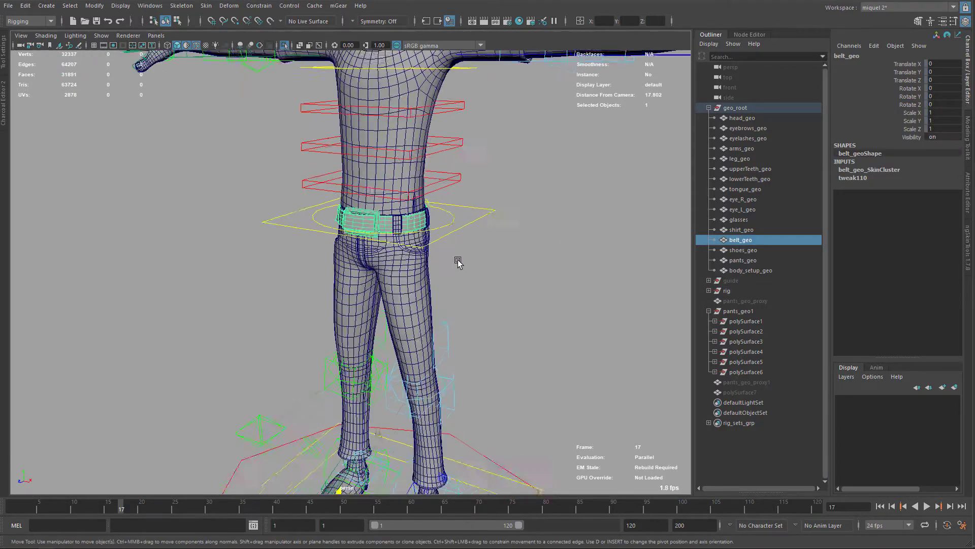
{"action": "scroll", "coordinate": [458, 261], "scroll_direction": "up", "scroll_amount": 5}
{"action": "scroll", "coordinate": [469, 205], "scroll_direction": "down", "scroll_amount": 2}
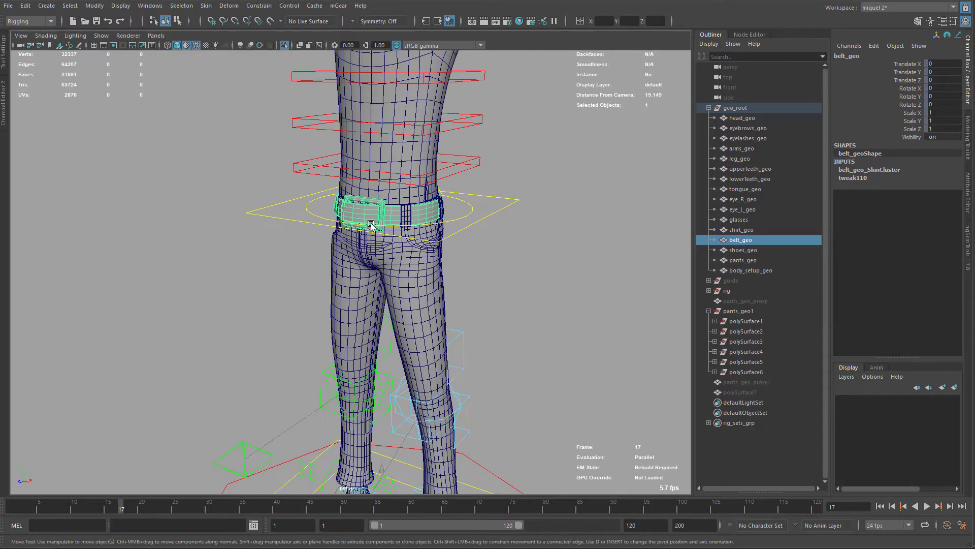
{"action": "left_click_drag", "start_coordinate": [463, 225], "coordinate": [452, 222], "text": "alt"}
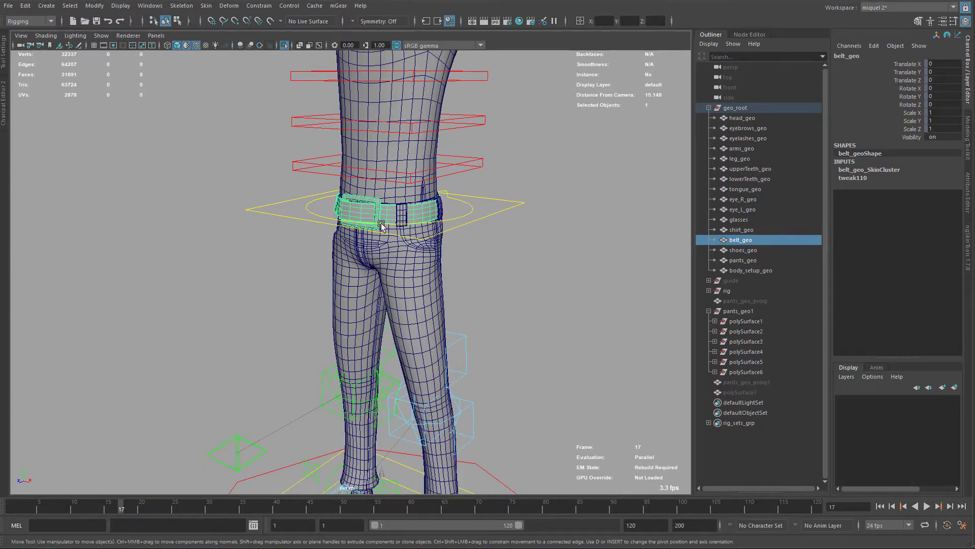
{"action": "left_click_drag", "start_coordinate": [391, 203], "coordinate": [498, 259], "text": "alt"}
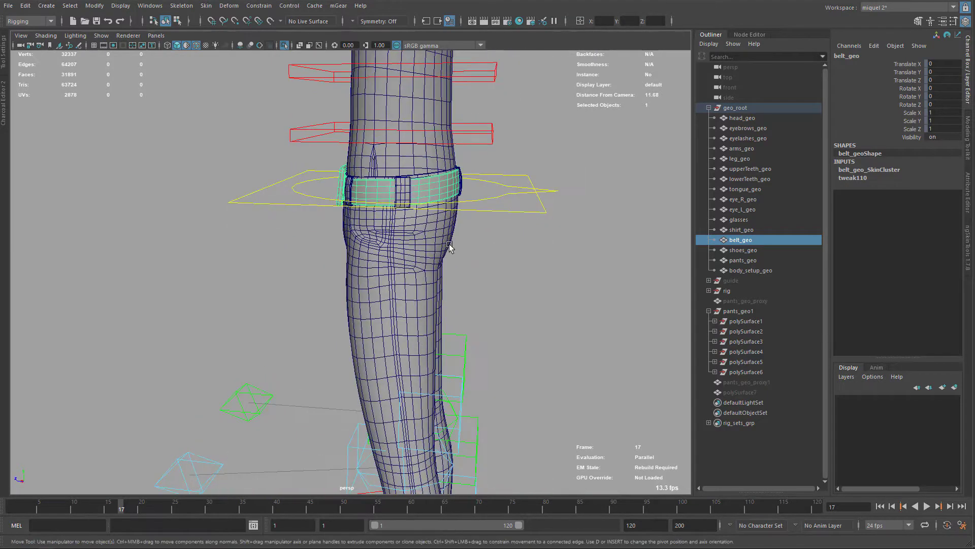
{"action": "left_click_drag", "start_coordinate": [336, 205], "coordinate": [447, 236], "text": "alt"}
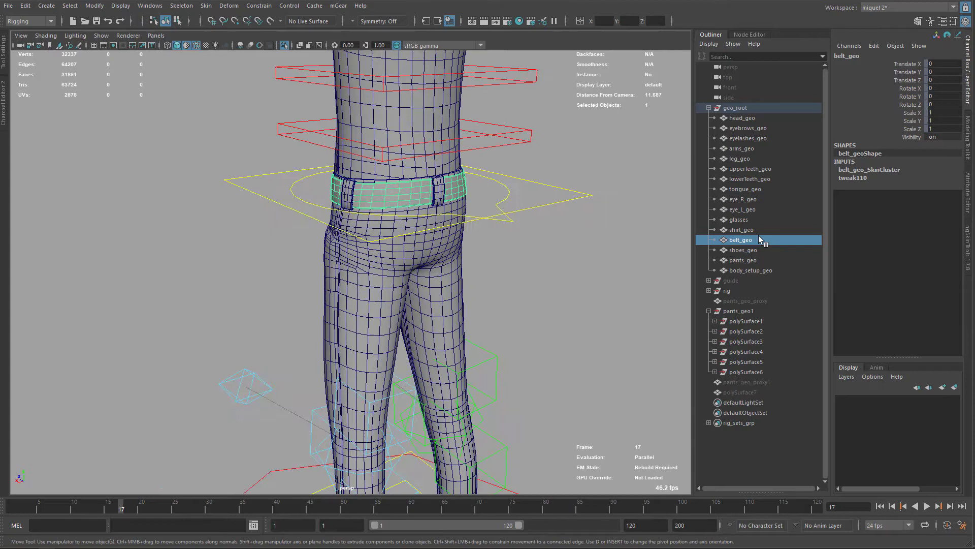
- Unhide the waistband proxy mesh pants_geo_proxy1
{"action": "left_click", "coordinate": [734, 392]}
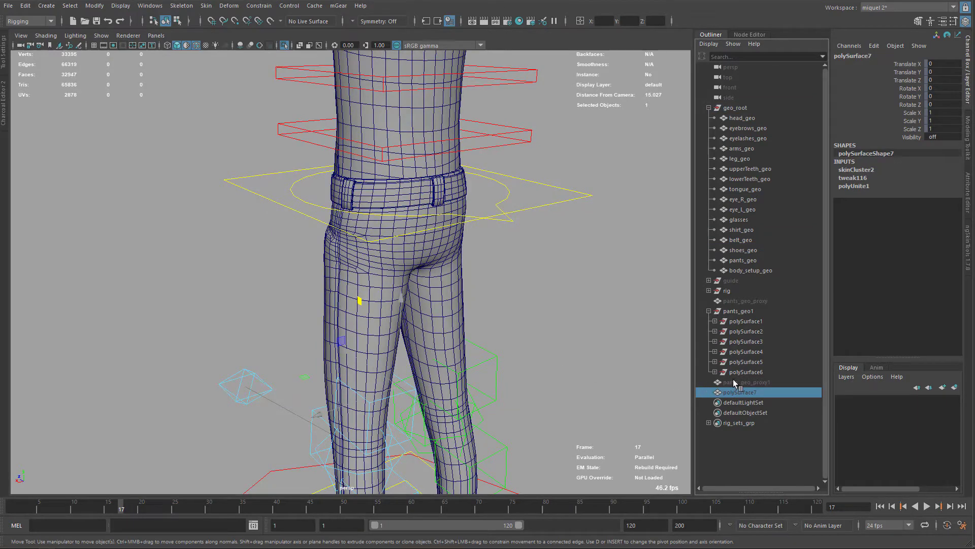
{"action": "left_click", "coordinate": [735, 382]}
{"action": "key", "text": "shift+h"}
{"action": "left_click_drag", "start_coordinate": [446, 257], "coordinate": [463, 231], "text": "alt"}
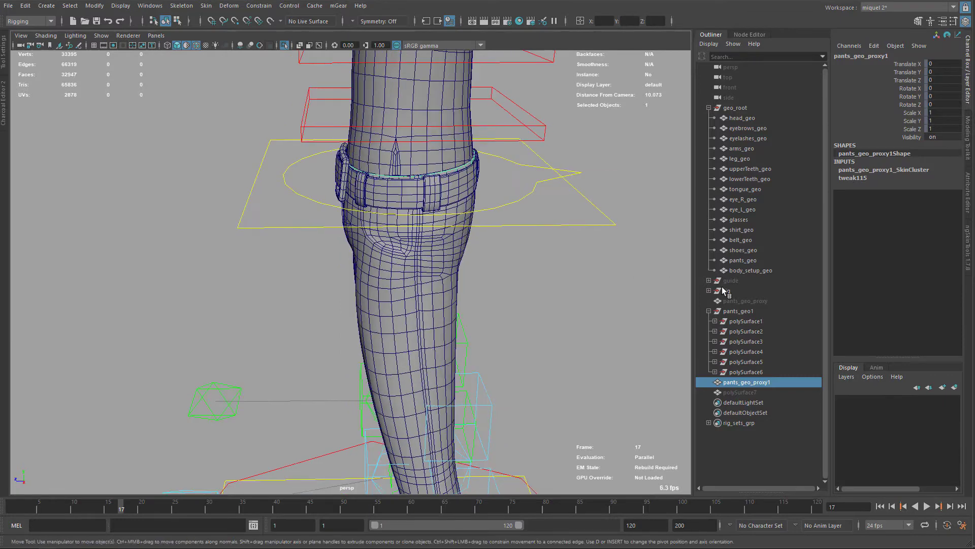
- Copy the skinning from pants_geo_proxy1 onto belt_geo with mGear's Copy Skin
{"action": "key", "text": "q"}
{"action": "left_click", "coordinate": [407, 202]}
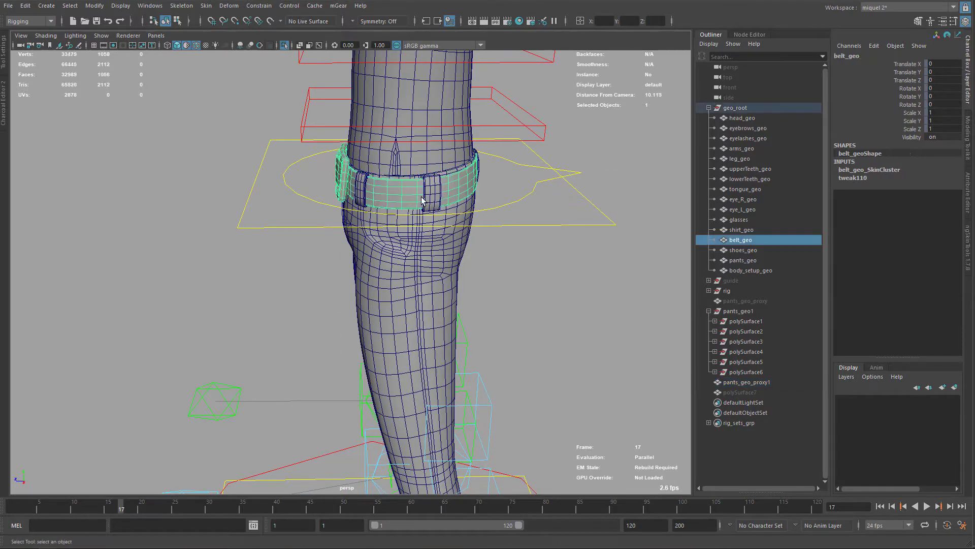
{"action": "left_click", "coordinate": [743, 382], "text": "ctrl"}
{"action": "left_click_drag", "start_coordinate": [673, 333], "coordinate": [452, 183], "text": "alt"}
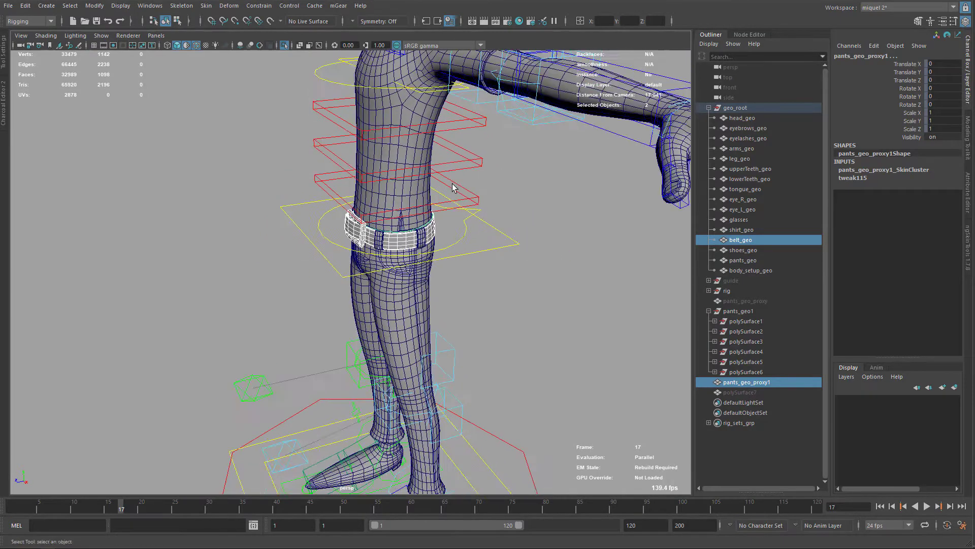
{"action": "left_click", "coordinate": [339, 6]}
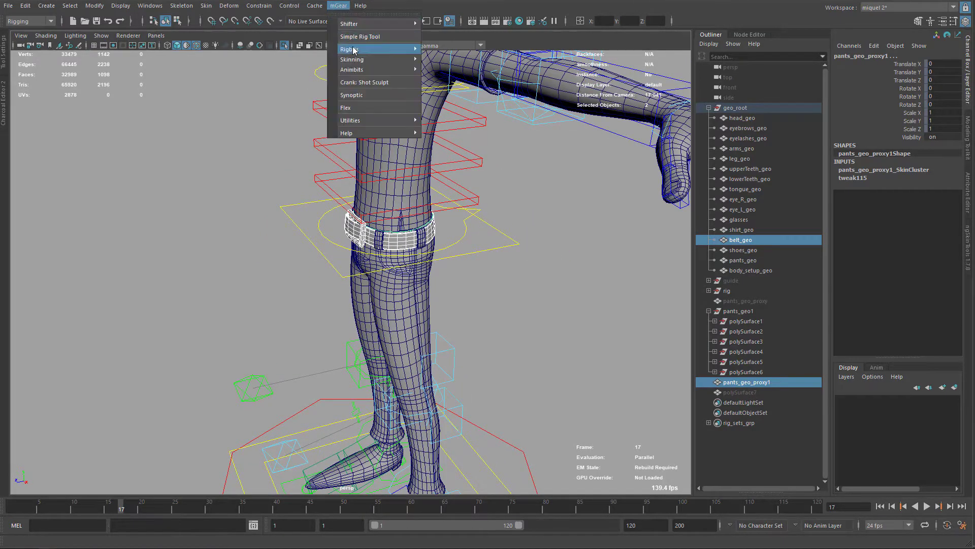
{"action": "mouse_move", "coordinate": [353, 60]}
{"action": "left_click", "coordinate": [441, 69]}
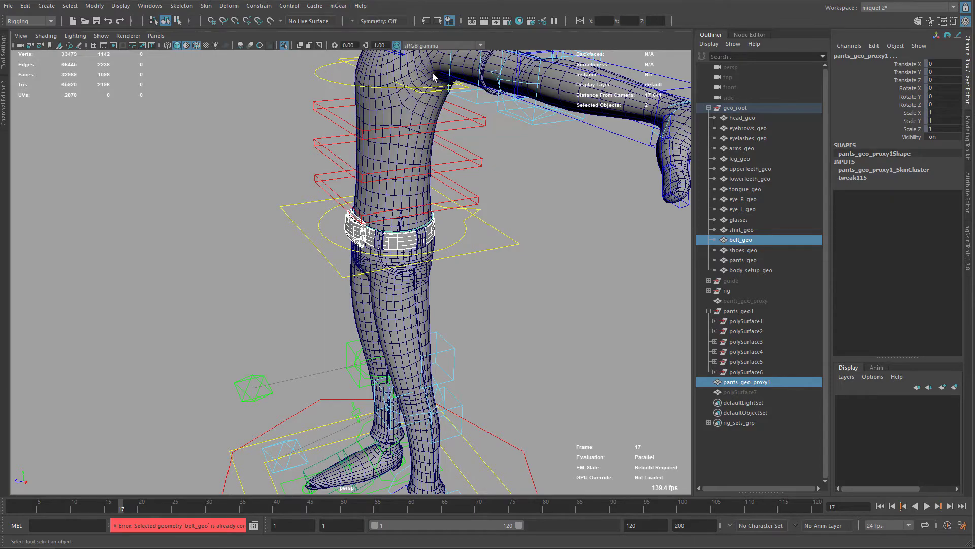
- Hide the pants_geo_proxy1 mesh again
{"action": "right_click_drag", "start_coordinate": [452, 297], "coordinate": [407, 211], "text": "alt"}
{"action": "left_click_drag", "start_coordinate": [407, 212], "coordinate": [502, 272], "text": "alt"}
{"action": "left_click", "coordinate": [735, 382]}
{"action": "key", "text": "ctrl+h"}
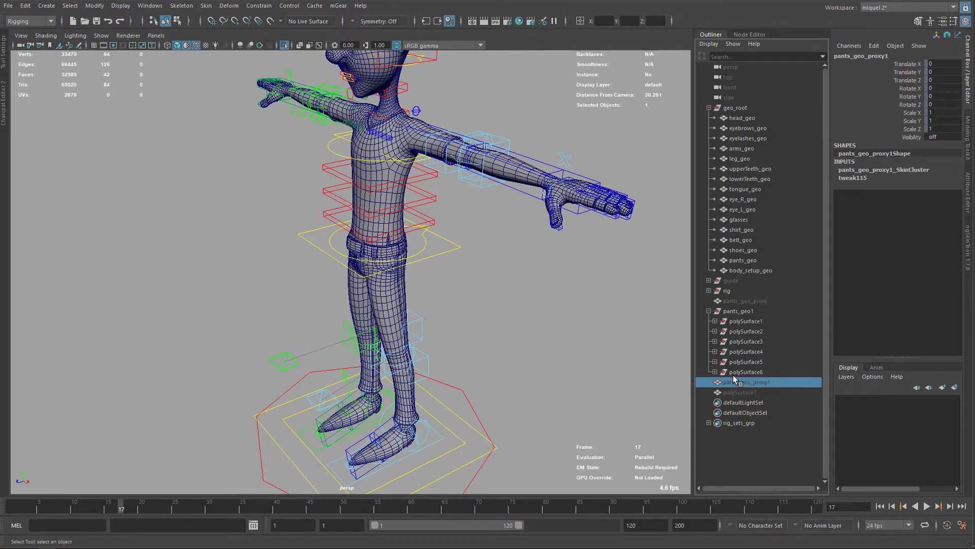
- Move the left leg IK control about 2.5 cm up, 1.1 cm forward and 1.8 cm inward to test the pants and belt deformation
{"action": "middle_click_drag", "start_coordinate": [496, 357], "coordinate": [511, 287], "text": "alt"}
{"action": "left_click_drag", "start_coordinate": [510, 288], "coordinate": [496, 285], "text": "alt"}
{"action": "left_click", "coordinate": [449, 388]}
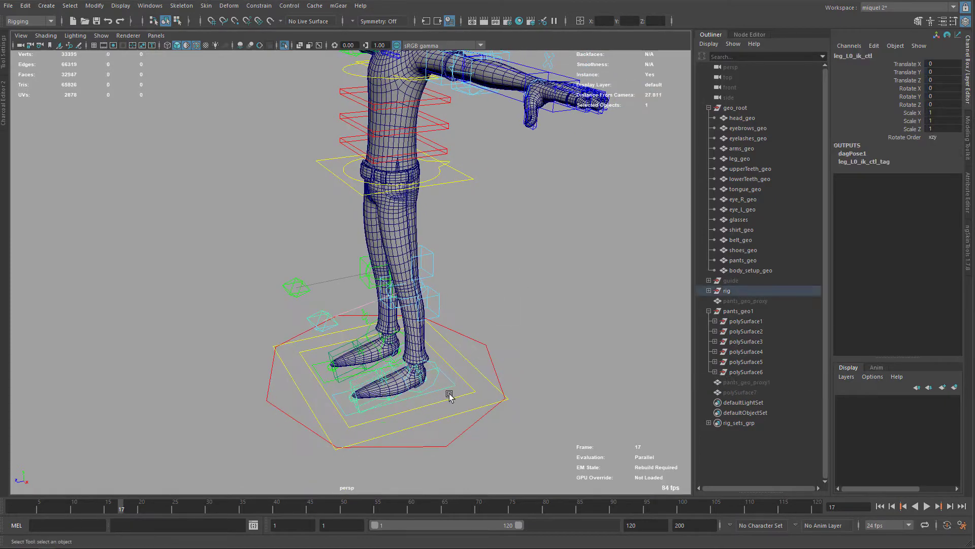
{"action": "key", "text": "w"}
{"action": "left_click_drag", "start_coordinate": [411, 371], "coordinate": [371, 182]}
{"action": "right_click_drag", "start_coordinate": [371, 182], "coordinate": [523, 316], "text": "alt"}
{"action": "left_click_drag", "start_coordinate": [523, 315], "coordinate": [473, 257], "text": "alt"}
{"action": "right_click_drag", "start_coordinate": [472, 257], "coordinate": [444, 307], "text": "alt"}
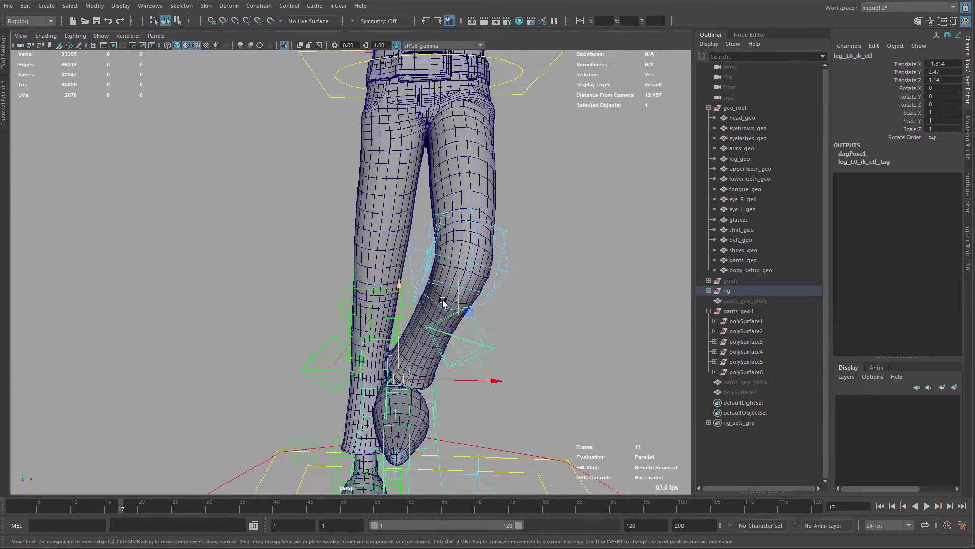
- Raise the left leg IK control further to check the belt and pants deformation, and reset its translation to zero
{"action": "left_click_drag", "start_coordinate": [401, 377], "coordinate": [476, 224]}
{"action": "left_click_drag", "start_coordinate": [472, 196], "coordinate": [445, 218], "text": "alt"}
{"action": "right_click_drag", "start_coordinate": [445, 219], "coordinate": [546, 203], "text": "alt"}
{"action": "middle_click_drag", "start_coordinate": [546, 203], "coordinate": [489, 253], "text": "alt"}
{"action": "left_click_drag", "start_coordinate": [489, 253], "coordinate": [532, 268], "text": "alt"}
{"action": "left_click_drag", "start_coordinate": [453, 355], "coordinate": [521, 338]}
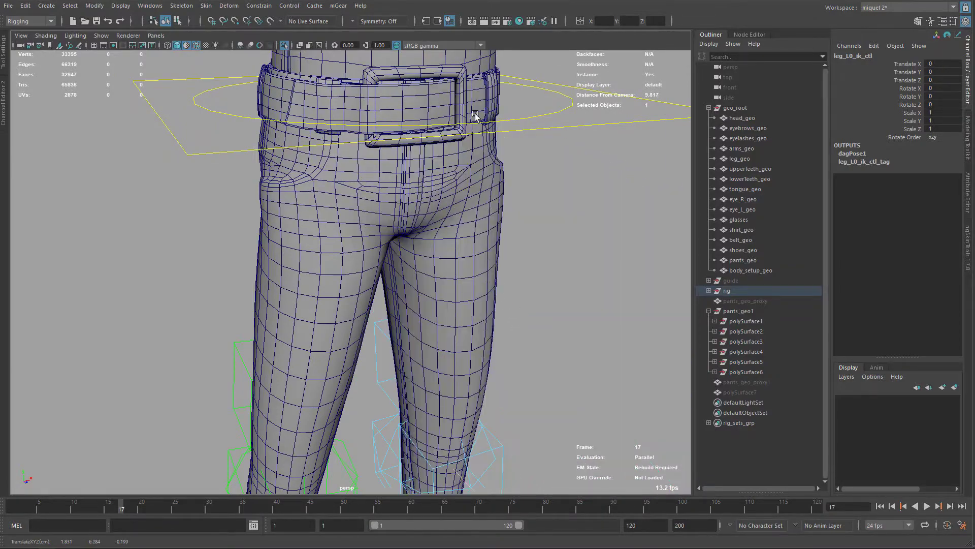
{"action": "scroll", "coordinate": [514, 320], "scroll_direction": "down", "scroll_amount": 2}
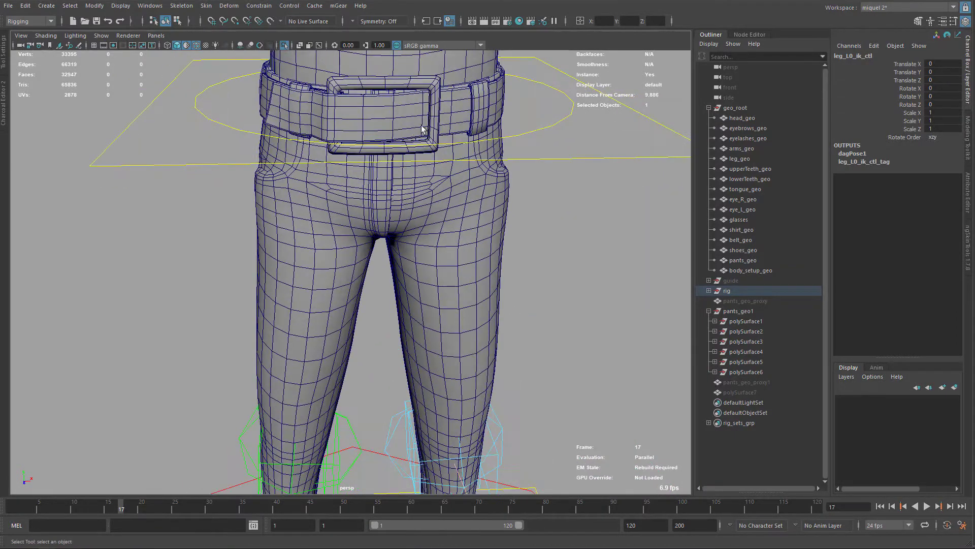
- Unbind the existing skin from belt_geo
{"action": "left_click", "coordinate": [447, 141]}
{"action": "scroll", "coordinate": [447, 141], "scroll_direction": "down", "scroll_amount": 1}
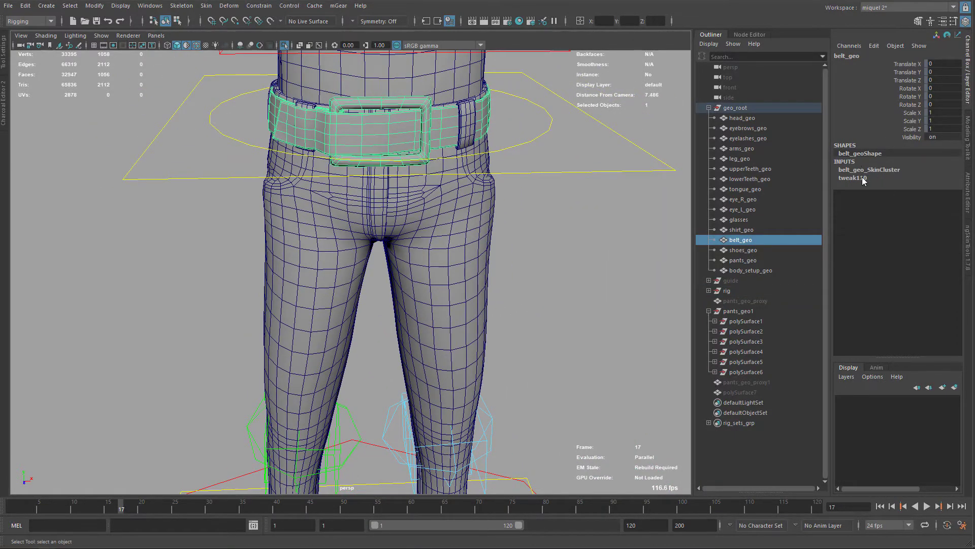
{"action": "left_click_drag", "start_coordinate": [507, 238], "coordinate": [452, 127], "text": "alt"}
{"action": "left_click", "coordinate": [338, 6]}
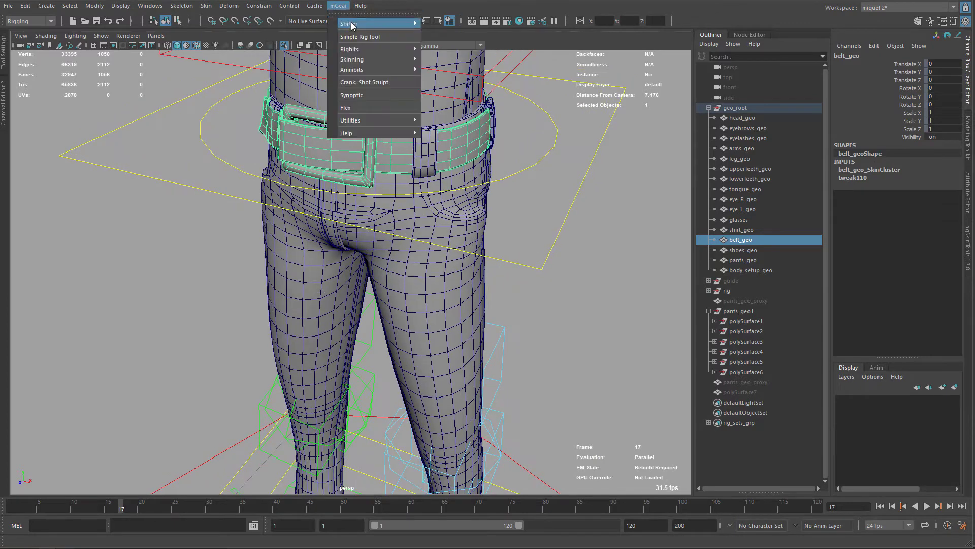
{"action": "mouse_move", "coordinate": [206, 9]}
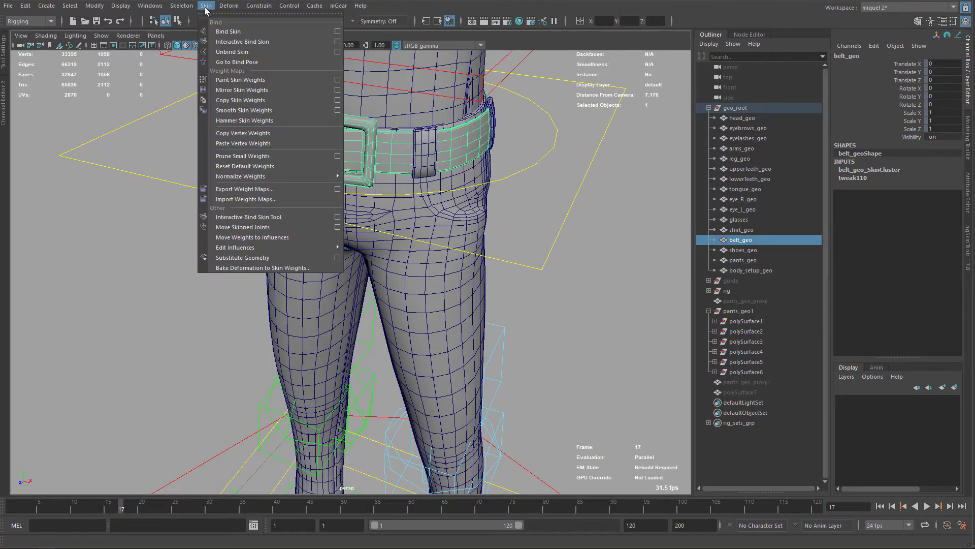
{"action": "left_click", "coordinate": [232, 52]}
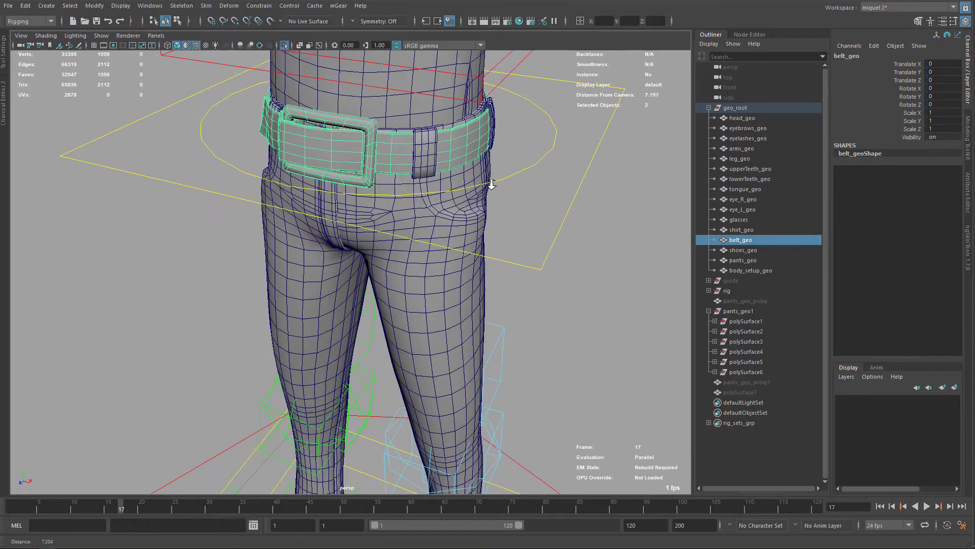
- Reapply the skinning of the hidden pants_geo_proxy1 mesh to the unbound belt_geo with mGear's Copy Skin
{"action": "scroll", "coordinate": [491, 184], "scroll_direction": "down", "scroll_amount": 3}
{"action": "left_click", "coordinate": [723, 382], "text": "ctrl"}
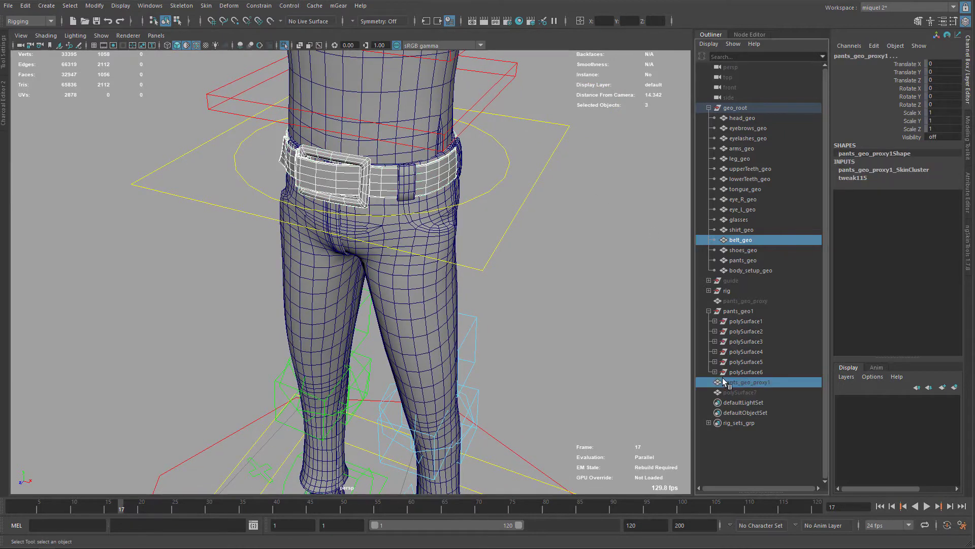
{"action": "left_click", "coordinate": [338, 6]}
{"action": "mouse_move", "coordinate": [356, 59]}
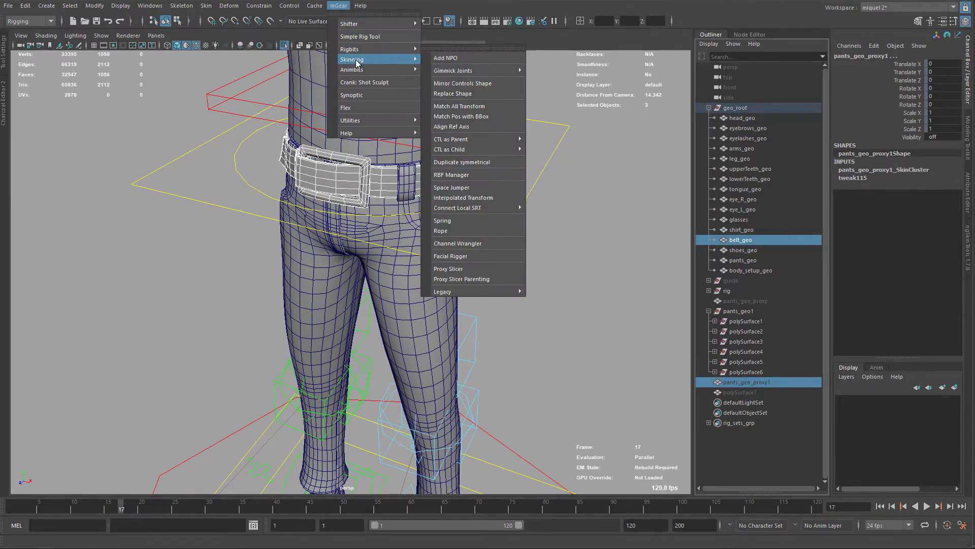
{"action": "left_click", "coordinate": [460, 70]}
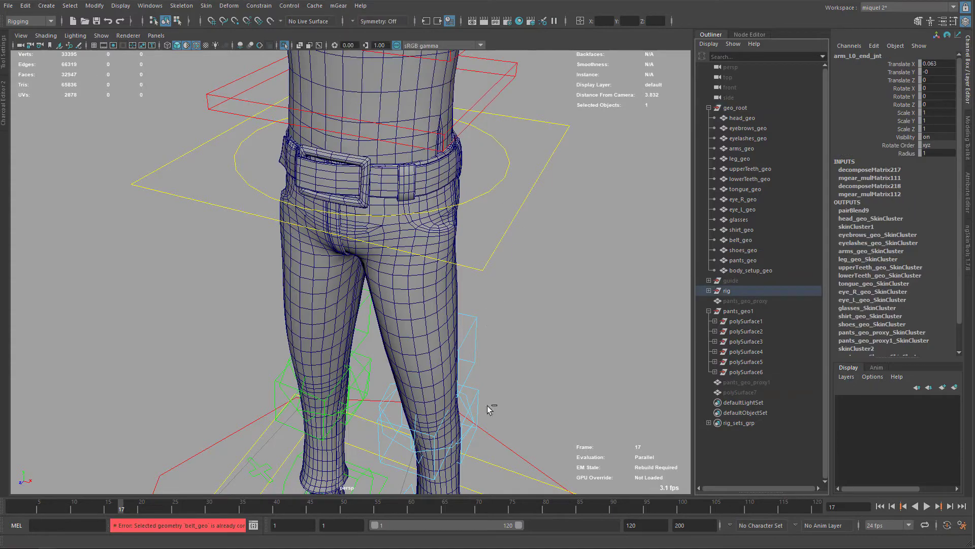
- Move the left leg IK control about 3.7 units up and 2.6 units forward to test the reskinned belt
{"action": "right_click_drag", "start_coordinate": [491, 408], "coordinate": [466, 277], "text": "alt"}
{"action": "middle_click_drag", "start_coordinate": [466, 277], "coordinate": [474, 222], "text": "alt"}
{"action": "left_click", "coordinate": [438, 459]}
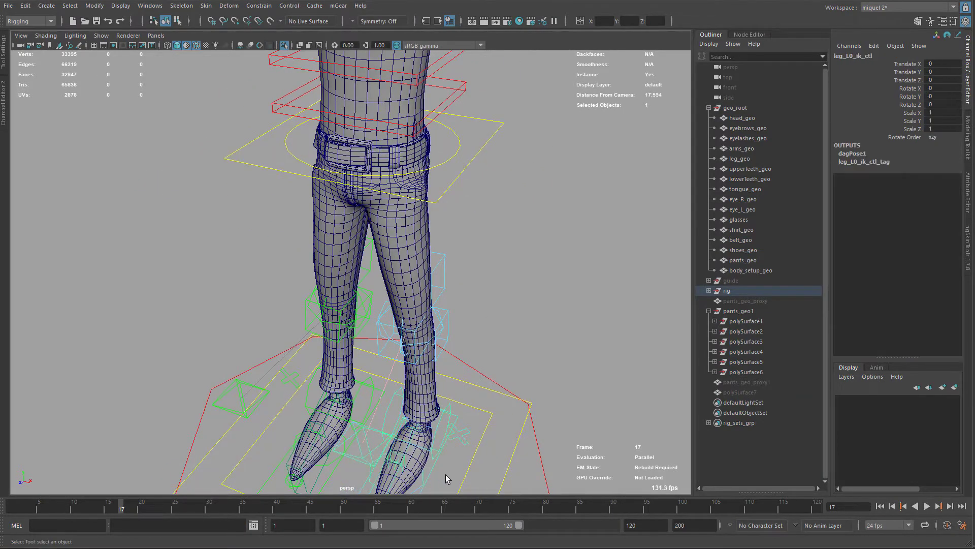
{"action": "right_click_drag", "start_coordinate": [446, 474], "coordinate": [440, 435], "text": "alt"}
{"action": "key", "text": "w"}
{"action": "left_click_drag", "start_coordinate": [440, 435], "coordinate": [291, 308], "text": "alt"}
{"action": "right_click_drag", "start_coordinate": [371, 157], "coordinate": [407, 196], "text": "alt"}
{"action": "middle_click_drag", "start_coordinate": [406, 196], "coordinate": [411, 264], "text": "alt"}
{"action": "right_click_drag", "start_coordinate": [378, 188], "coordinate": [418, 224], "text": "alt"}
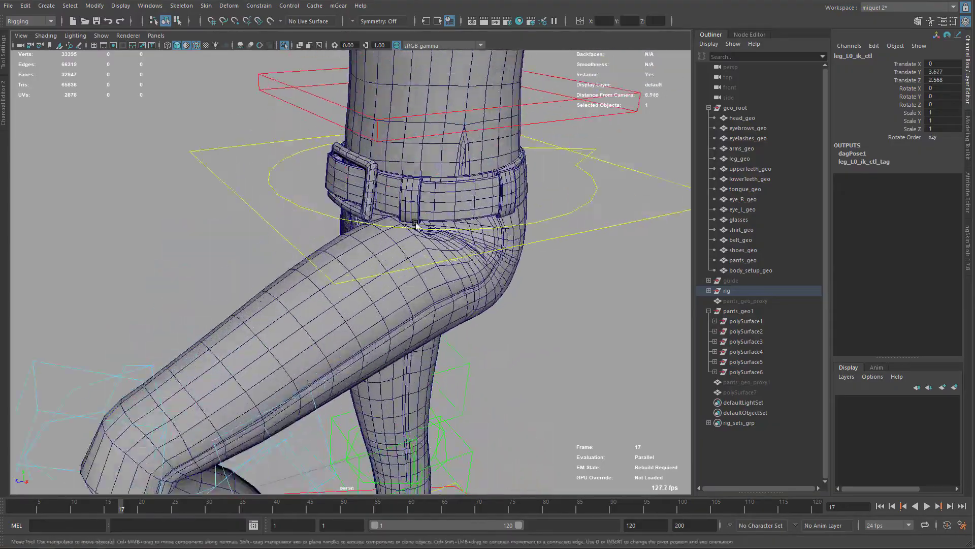
- Check the raised leg from several sides, lower its IK control to about 2.3 units up, and reset its translation to zero
{"action": "left_click_drag", "start_coordinate": [358, 239], "coordinate": [274, 218], "text": "alt"}
{"action": "left_click_drag", "start_coordinate": [321, 283], "coordinate": [440, 311], "text": "alt"}
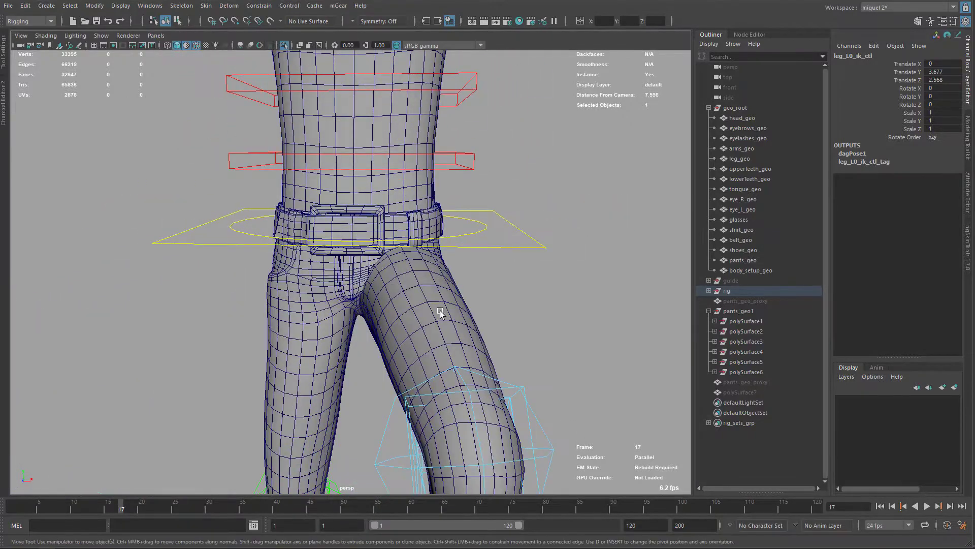
{"action": "middle_click_drag", "start_coordinate": [361, 266], "coordinate": [313, 222], "text": "alt"}
{"action": "right_click_drag", "start_coordinate": [314, 222], "coordinate": [252, 176], "text": "alt"}
{"action": "left_click_drag", "start_coordinate": [386, 310], "coordinate": [474, 315], "text": "alt"}
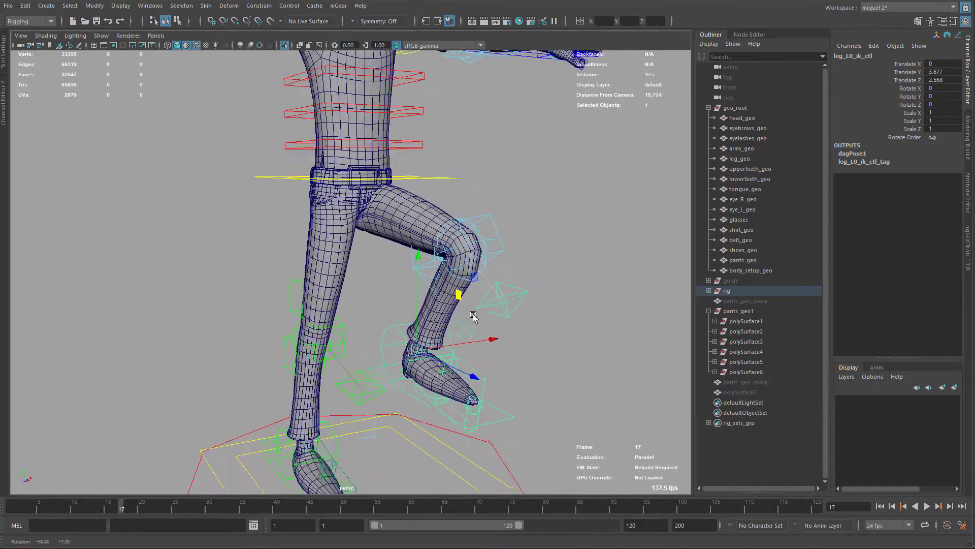
{"action": "left_click_drag", "start_coordinate": [366, 345], "coordinate": [478, 350], "text": "alt"}
{"action": "left_click_drag", "start_coordinate": [420, 343], "coordinate": [431, 387]}
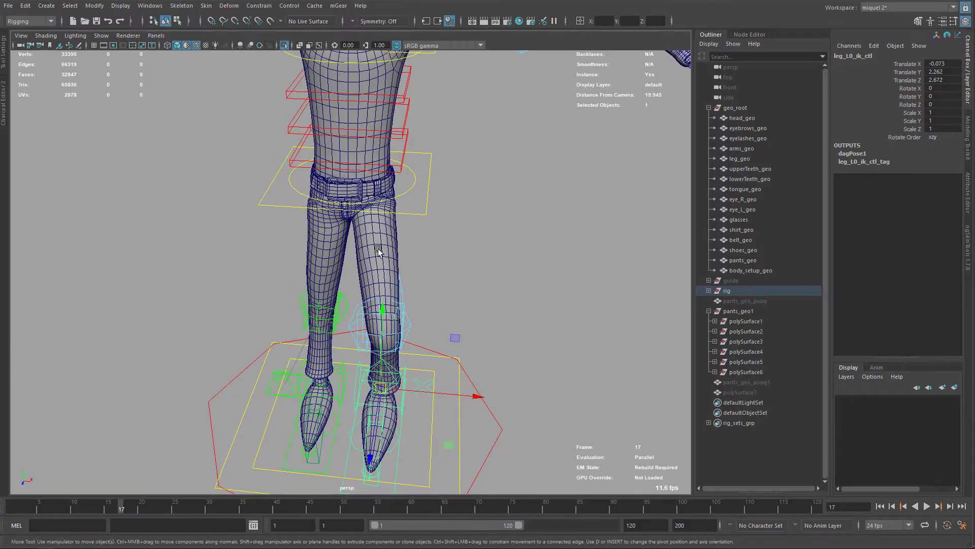
{"action": "scroll", "coordinate": [459, 262], "scroll_direction": "up", "scroll_amount": 3}
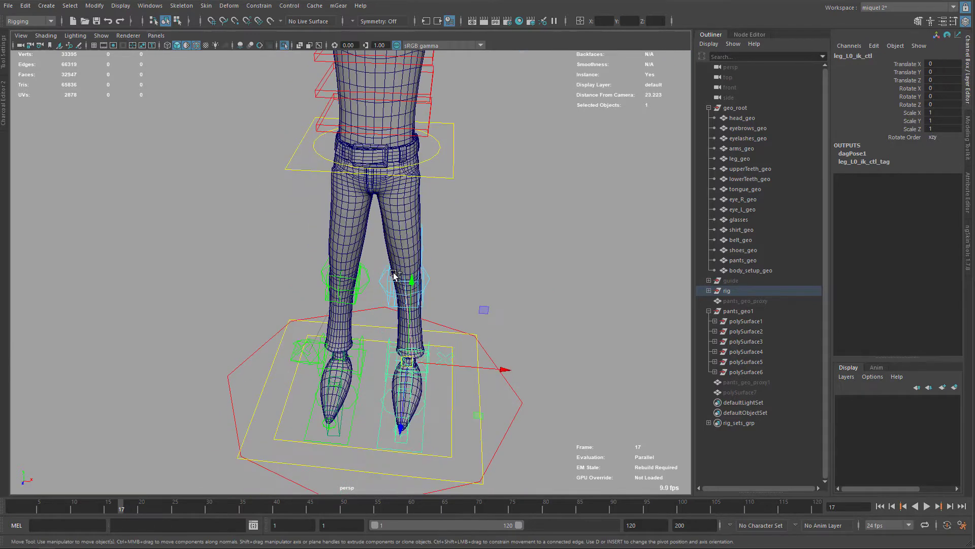
- Pose the left leg fully bent by moving its IK control about 6.6 units up and 1 unit forward, rotated about 109.5° in X
{"action": "left_click_drag", "start_coordinate": [458, 262], "coordinate": [416, 239], "text": "alt"}
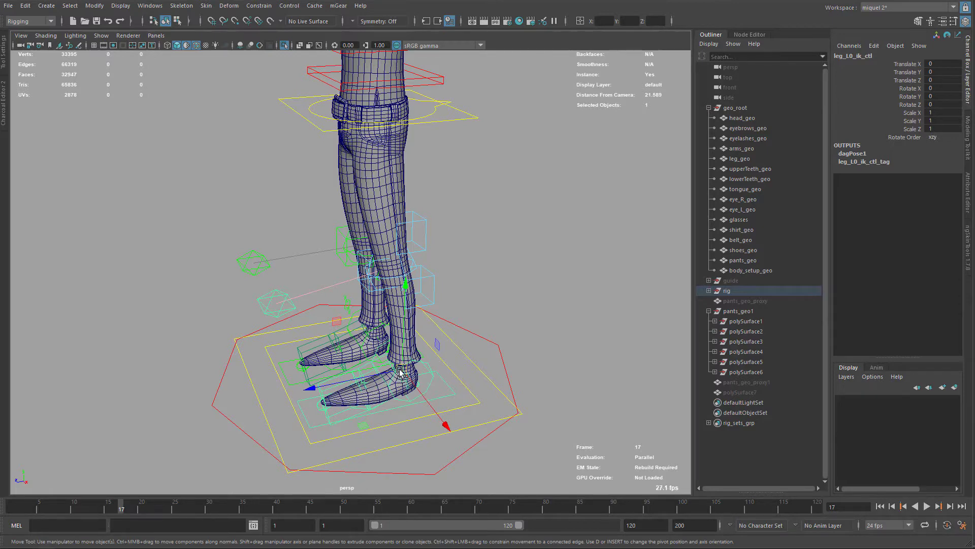
{"action": "left_click_drag", "start_coordinate": [404, 377], "coordinate": [604, 351], "text": "alt"}
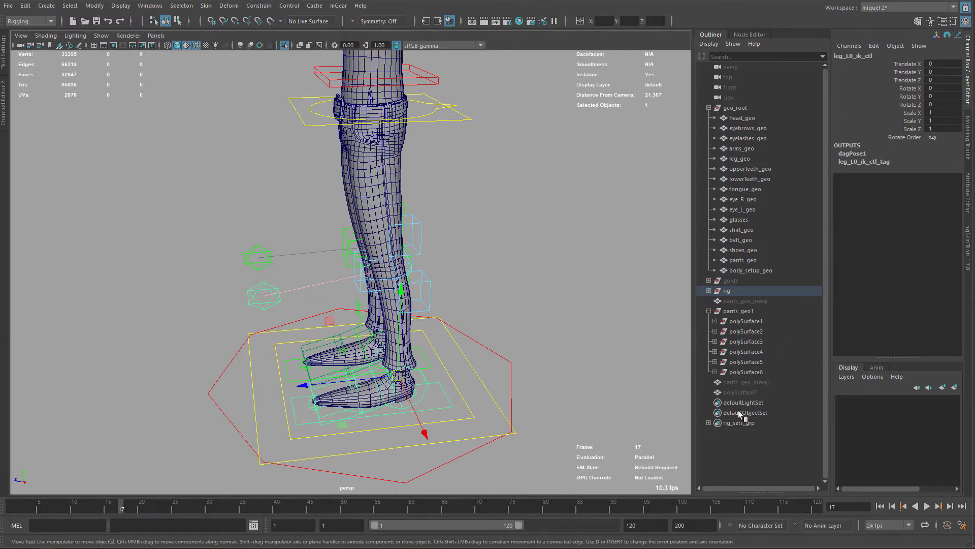
{"action": "middle_click_drag", "start_coordinate": [417, 281], "coordinate": [438, 317], "text": "alt"}
{"action": "left_click_drag", "start_coordinate": [476, 351], "coordinate": [458, 347], "text": "alt"}
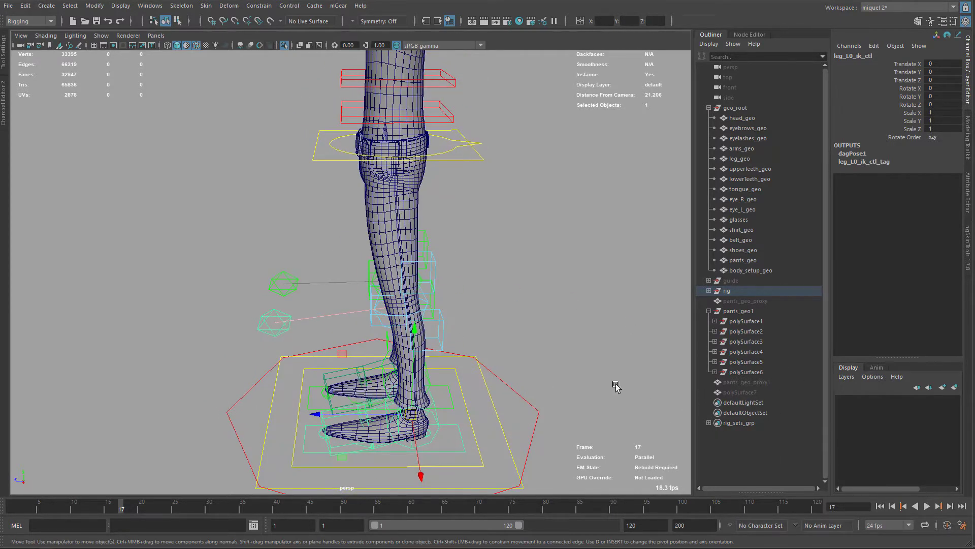
{"action": "left_click_drag", "start_coordinate": [491, 373], "coordinate": [441, 253], "text": "alt"}
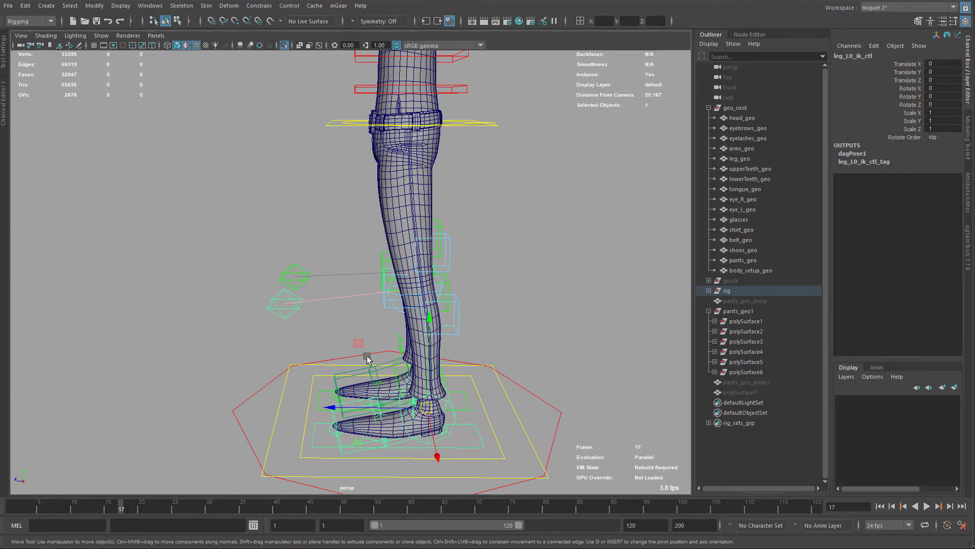
{"action": "left_click_drag", "start_coordinate": [368, 358], "coordinate": [402, 205]}
{"action": "key", "text": "e"}
{"action": "key", "text": "w"}
{"action": "left_click_drag", "start_coordinate": [394, 113], "coordinate": [419, 175], "text": "alt"}
{"action": "right_click_drag", "start_coordinate": [419, 176], "coordinate": [497, 243], "text": "alt"}
{"action": "left_click_drag", "start_coordinate": [497, 242], "coordinate": [440, 171], "text": "alt"}
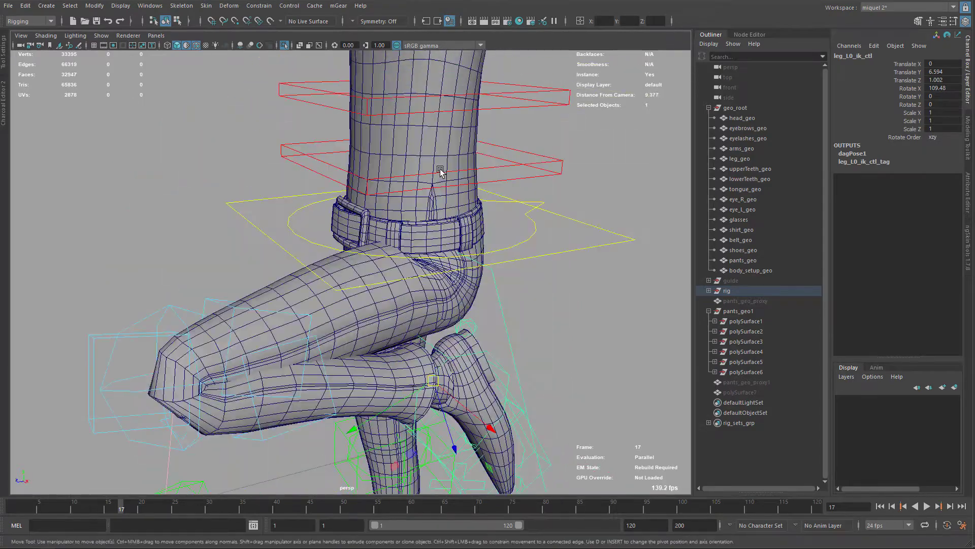
{"action": "left_click_drag", "start_coordinate": [504, 247], "coordinate": [483, 234], "text": "alt"}
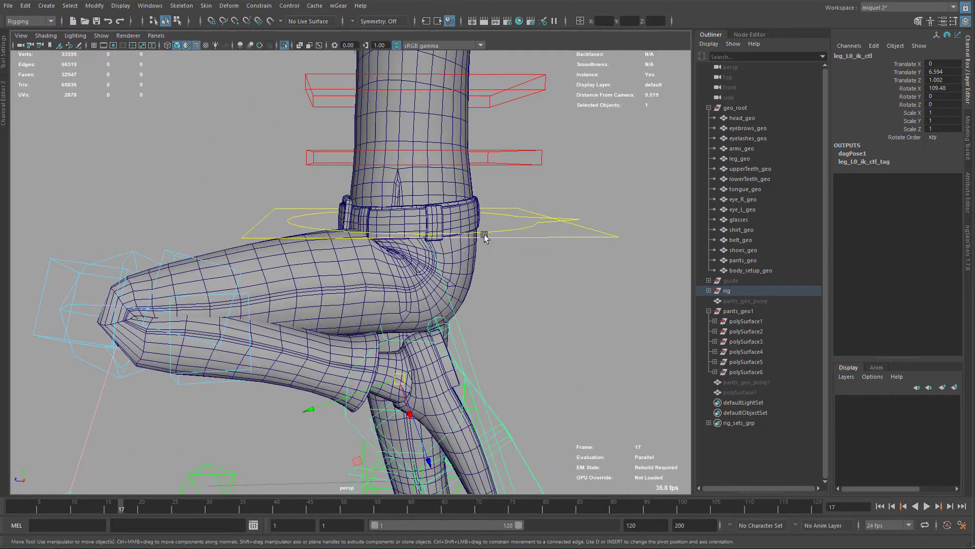
- Rotate the pelvis control spine_C0_ik0_ctl about -16.5° in X to test the belt, and undo the rotation
{"action": "key", "text": "q"}
{"action": "left_click", "coordinate": [535, 224]}
{"action": "key", "text": "e"}
{"action": "left_click_drag", "start_coordinate": [355, 148], "coordinate": [386, 137]}
{"action": "key", "text": "ctrl+z"}
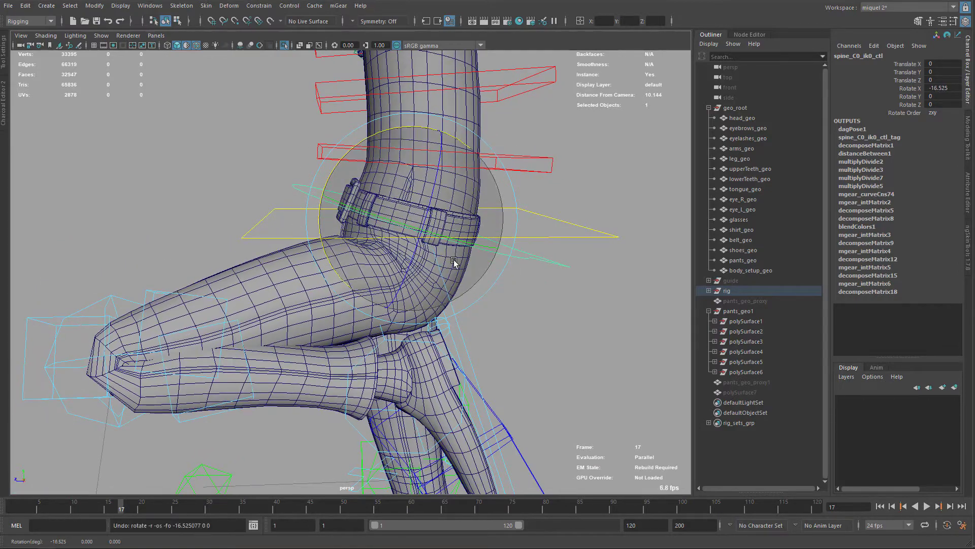
- Reset the bent left leg's IK control to its default position and rotation
{"action": "scroll", "coordinate": [442, 242], "scroll_direction": "down", "scroll_amount": 3}
{"action": "middle_click_drag", "start_coordinate": [447, 243], "coordinate": [418, 232], "text": "alt"}
{"action": "left_click_drag", "start_coordinate": [414, 231], "coordinate": [410, 219], "text": "alt"}
{"action": "left_click_drag", "start_coordinate": [359, 161], "coordinate": [459, 316], "text": "alt"}
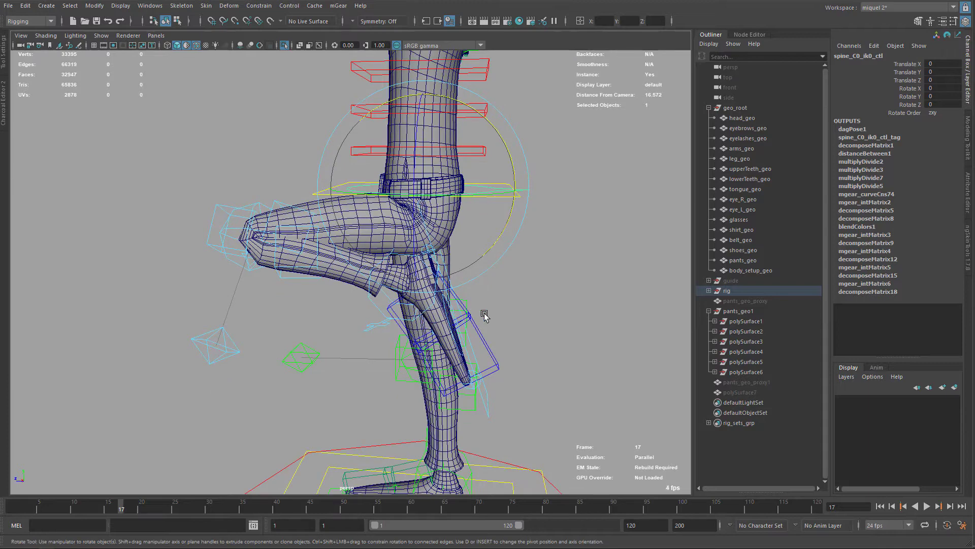
{"action": "key", "text": "q"}
{"action": "left_click", "coordinate": [445, 277]}
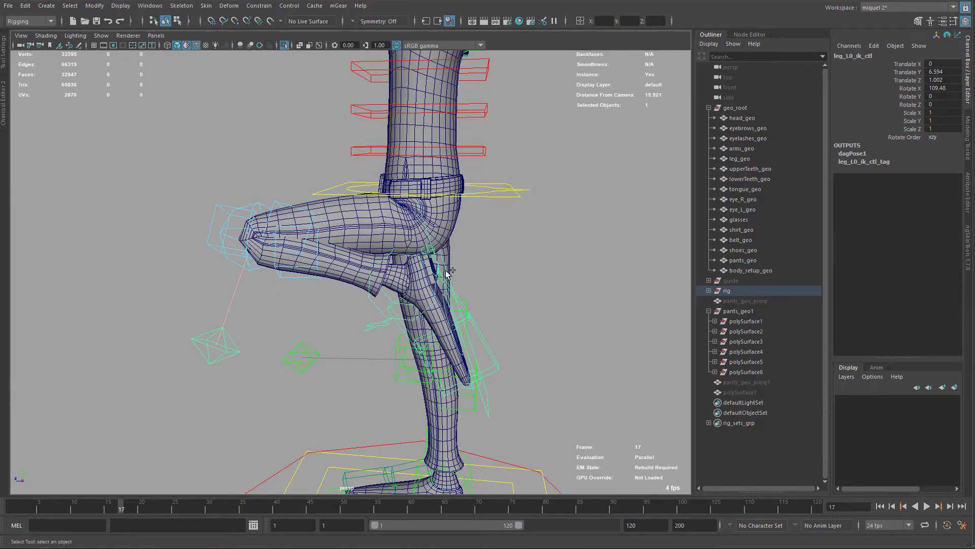
{"action": "key", "text": "ctrl+shift+r"}
- Rotate the left leg IK control about -33.5° in X to tilt the foot up and test the shoe deformation
{"action": "middle_click_drag", "start_coordinate": [435, 297], "coordinate": [440, 170], "text": "alt"}
{"action": "right_click_drag", "start_coordinate": [488, 178], "coordinate": [462, 174], "text": "alt"}
{"action": "middle_click_drag", "start_coordinate": [461, 174], "coordinate": [460, 137], "text": "alt"}
{"action": "right_click_drag", "start_coordinate": [459, 137], "coordinate": [543, 282], "text": "alt"}
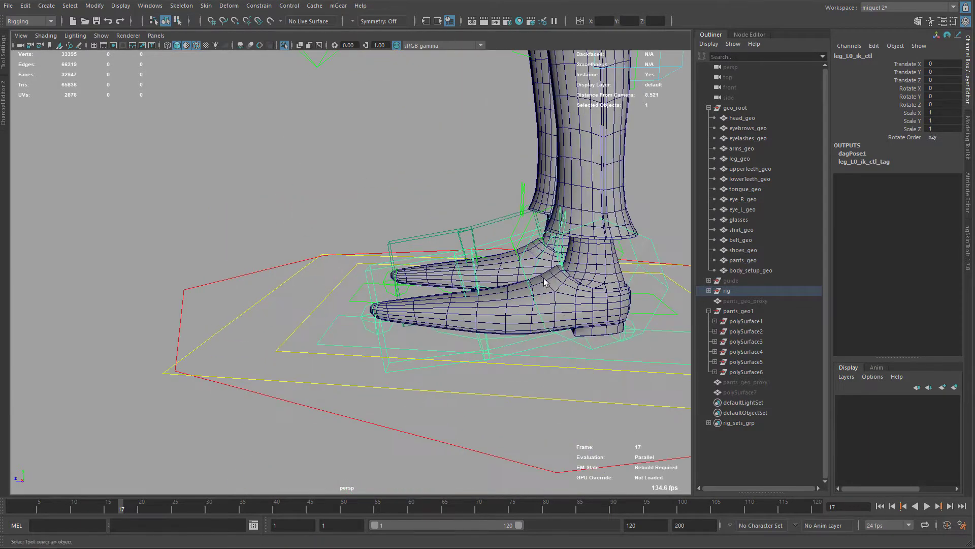
{"action": "middle_click_drag", "start_coordinate": [543, 282], "coordinate": [475, 219], "text": "alt"}
{"action": "left_click_drag", "start_coordinate": [475, 219], "coordinate": [455, 210], "text": "alt"}
{"action": "key", "text": "e"}
{"action": "right_click_drag", "start_coordinate": [450, 201], "coordinate": [483, 205], "text": "alt"}
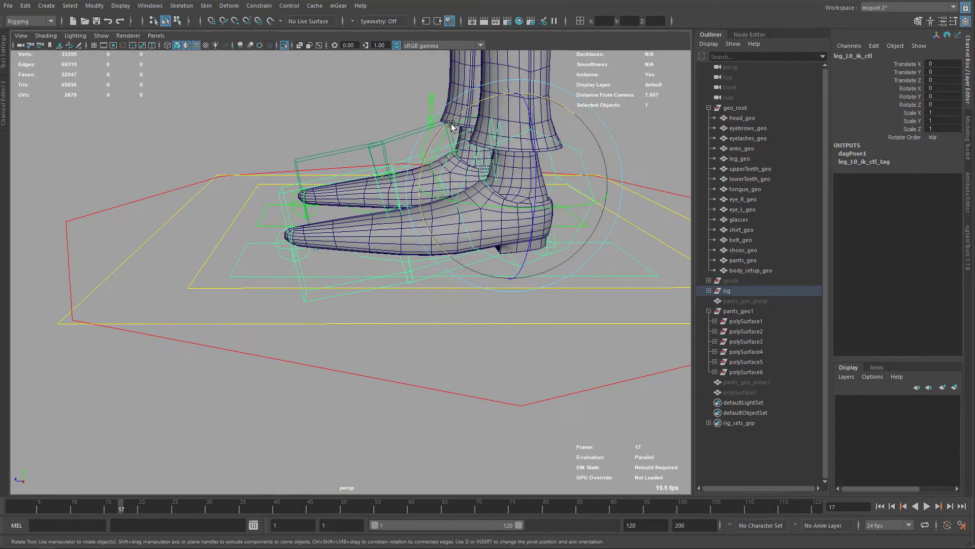
{"action": "left_click_drag", "start_coordinate": [451, 125], "coordinate": [501, 101]}
{"action": "right_click_drag", "start_coordinate": [501, 101], "coordinate": [498, 185], "text": "alt"}
{"action": "left_click_drag", "start_coordinate": [498, 184], "coordinate": [503, 211], "text": "alt"}
- Select shoes_geo and initialize its skinning layers in ngSkinTools
{"action": "key", "text": "q"}
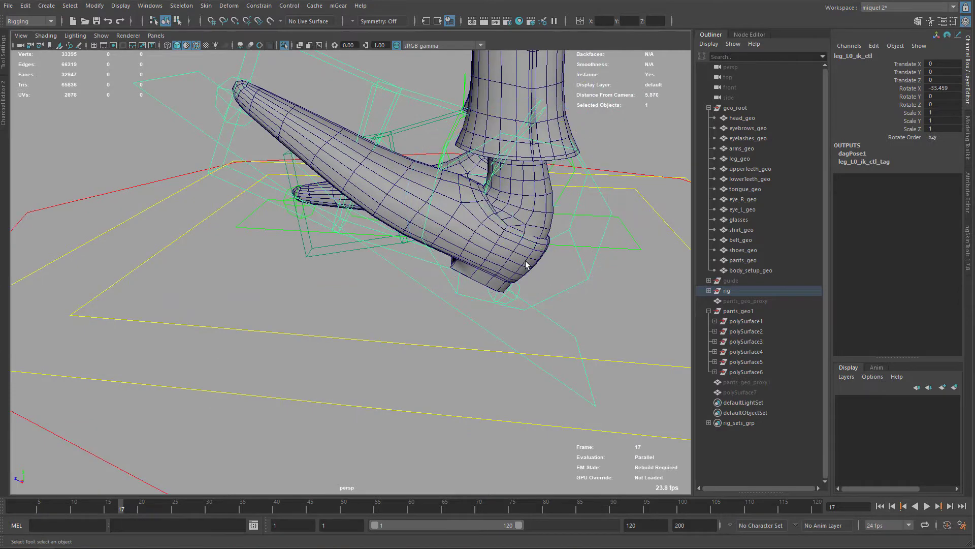
{"action": "left_click", "coordinate": [529, 266]}
{"action": "left_click", "coordinate": [967, 254]}
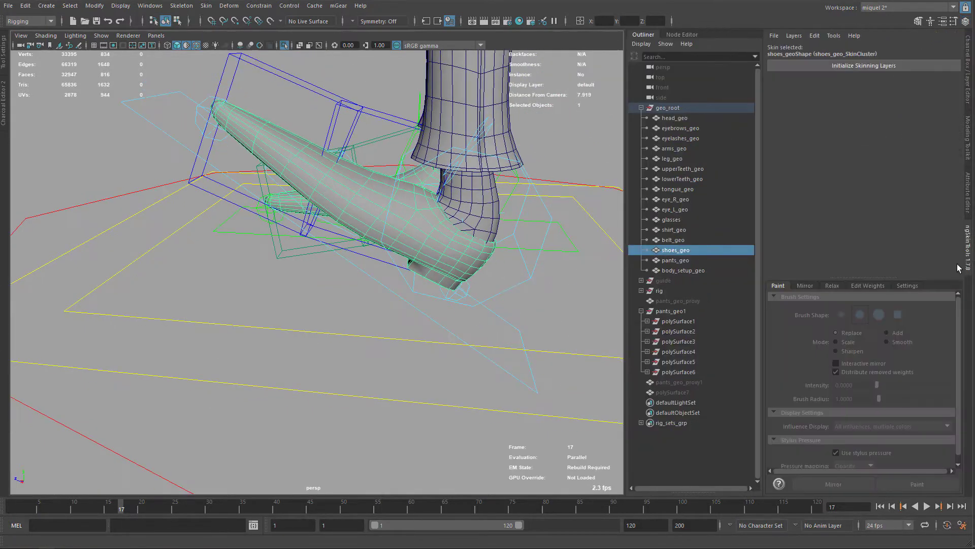
{"action": "left_click", "coordinate": [840, 68]}
{"action": "right_click_drag", "start_coordinate": [490, 213], "coordinate": [462, 205], "text": "alt"}
{"action": "left_click_drag", "start_coordinate": [462, 205], "coordinate": [457, 220], "text": "alt"}
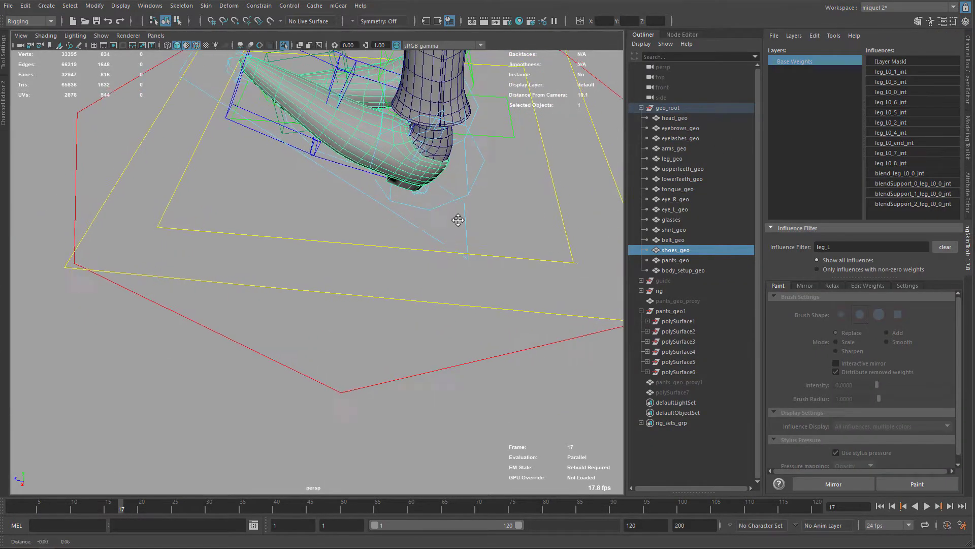
{"action": "middle_click_drag", "start_coordinate": [492, 179], "coordinate": [522, 239], "text": "alt"}
- Filter the shoe influences by foot_L and select the foot_L0_0_jnt influence
{"action": "left_click", "coordinate": [840, 248]}
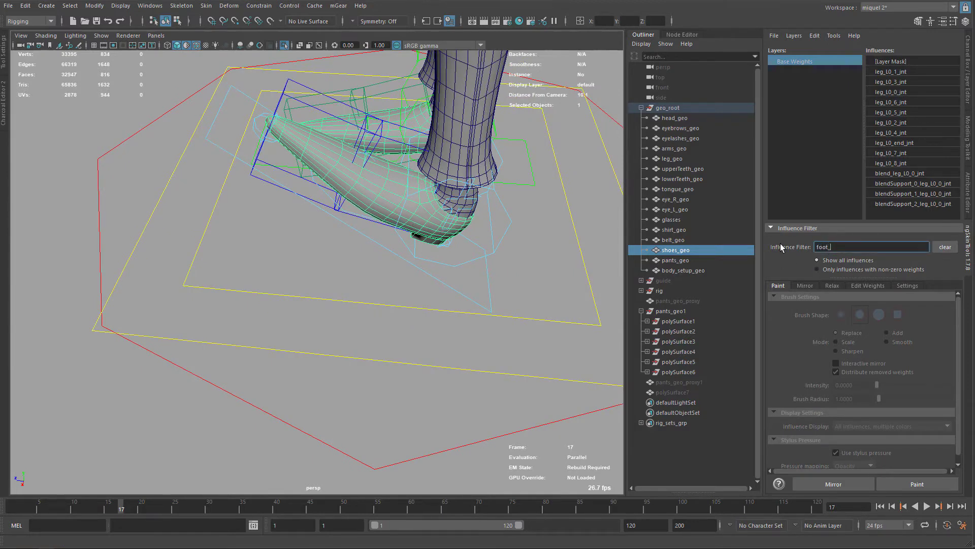
{"action": "type", "text": "foot_L"}
{"action": "key", "text": "Return"}
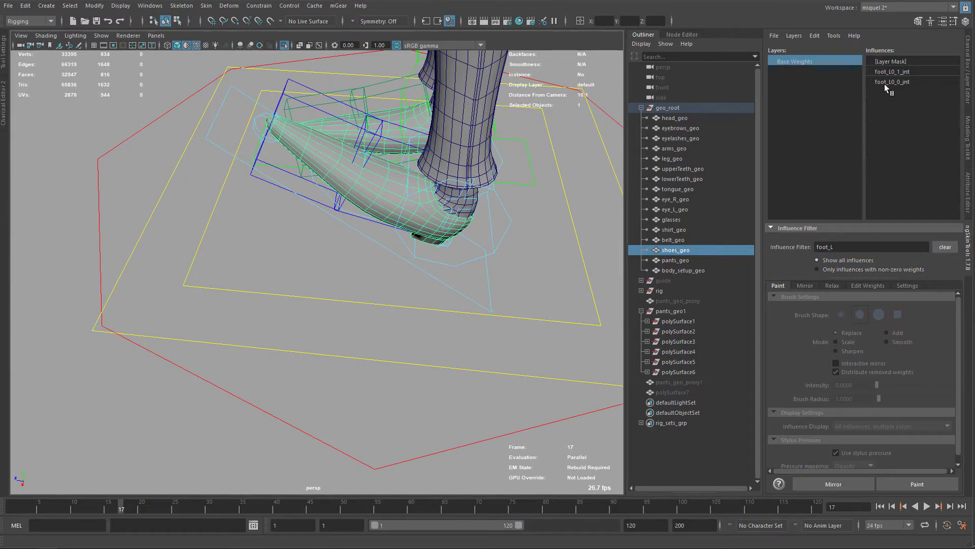
{"action": "scroll", "coordinate": [409, 253], "scroll_direction": "up", "scroll_amount": 2}
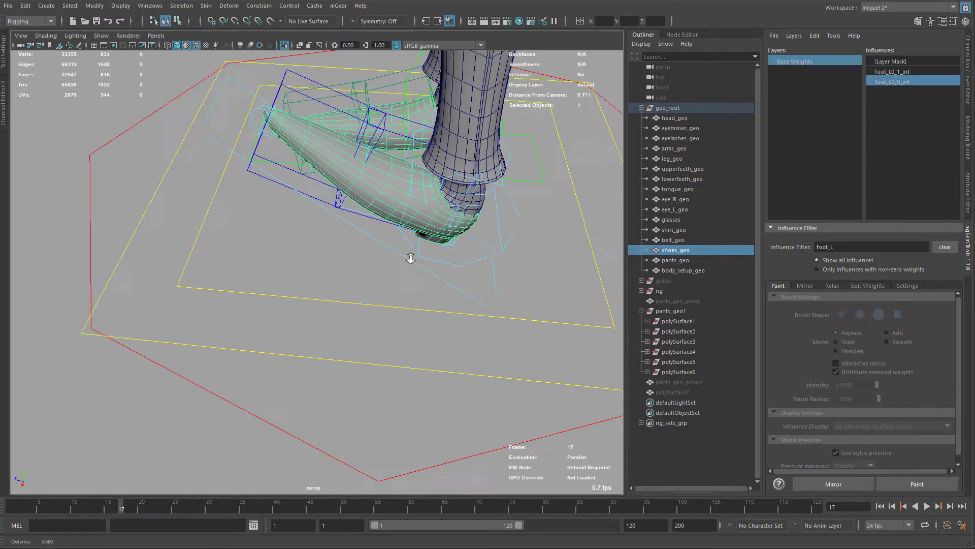
- Show the model with its own material colours and start weight painting on shoes_geo around the left ankle
{"action": "left_click", "coordinate": [187, 46]}
{"action": "scroll", "coordinate": [528, 256], "scroll_direction": "up", "scroll_amount": 2}
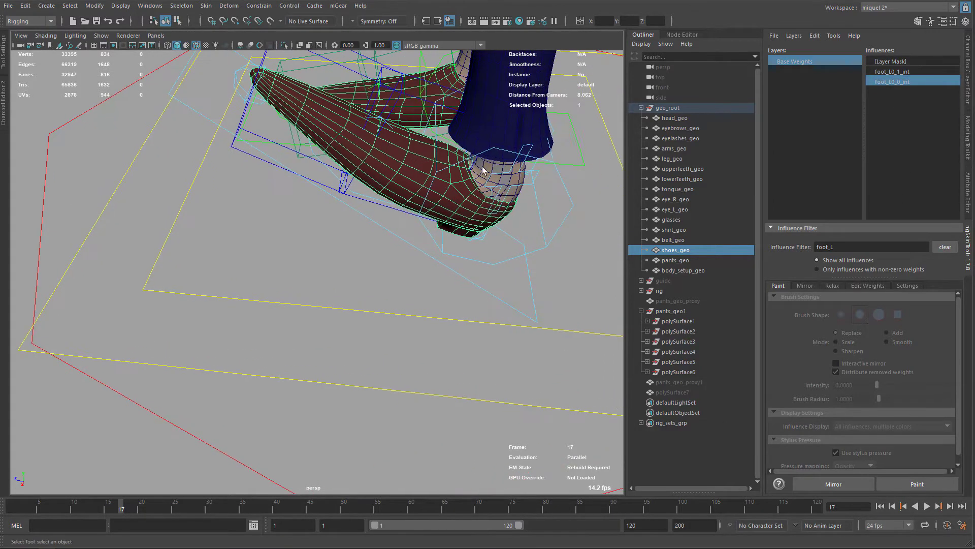
{"action": "left_click", "coordinate": [917, 484]}
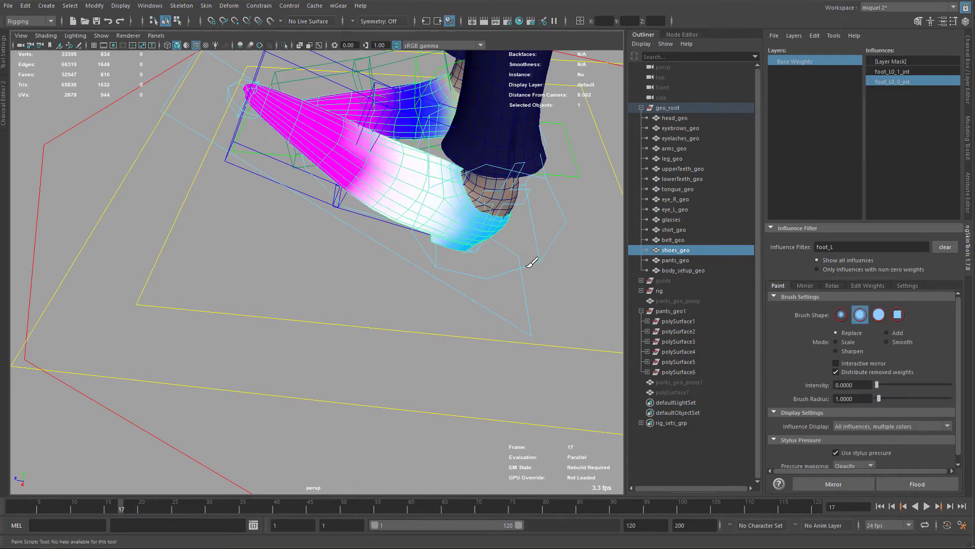
{"action": "scroll", "coordinate": [466, 202], "scroll_direction": "up", "scroll_amount": 3}
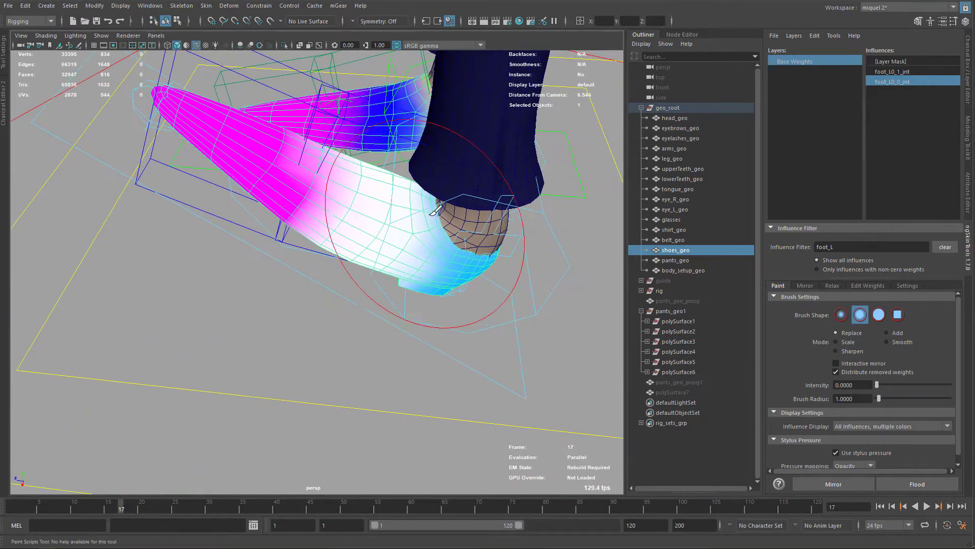
- Examine the left shoe's ankle opening and its vertices up close where the shoe meets the skin
{"action": "key", "text": "q"}
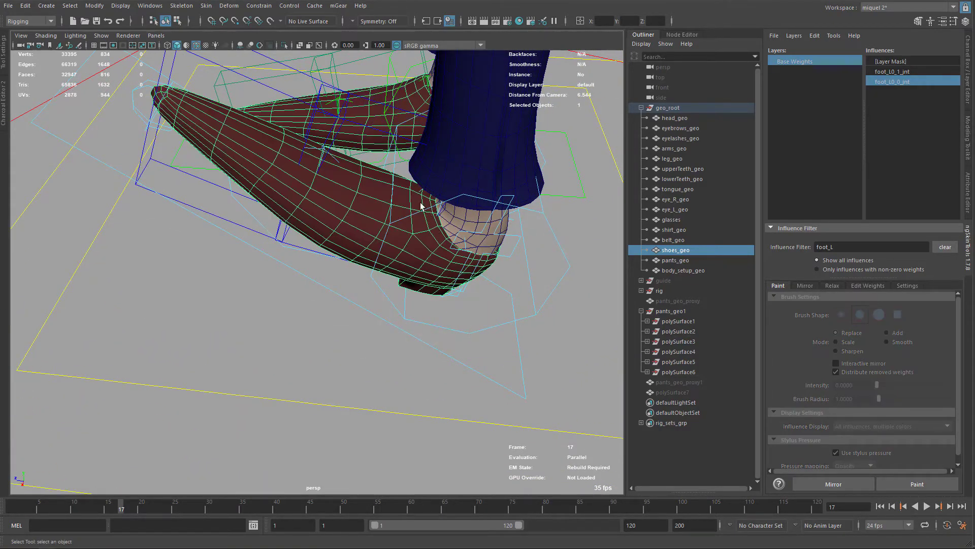
{"action": "left_click_drag", "start_coordinate": [422, 207], "coordinate": [315, 216], "text": "alt"}
{"action": "right_click_drag", "start_coordinate": [315, 216], "coordinate": [334, 212], "text": "alt"}
{"action": "left_click_drag", "start_coordinate": [333, 212], "coordinate": [420, 306], "text": "alt"}
{"action": "key", "text": "F9"}
{"action": "key", "text": "f"}
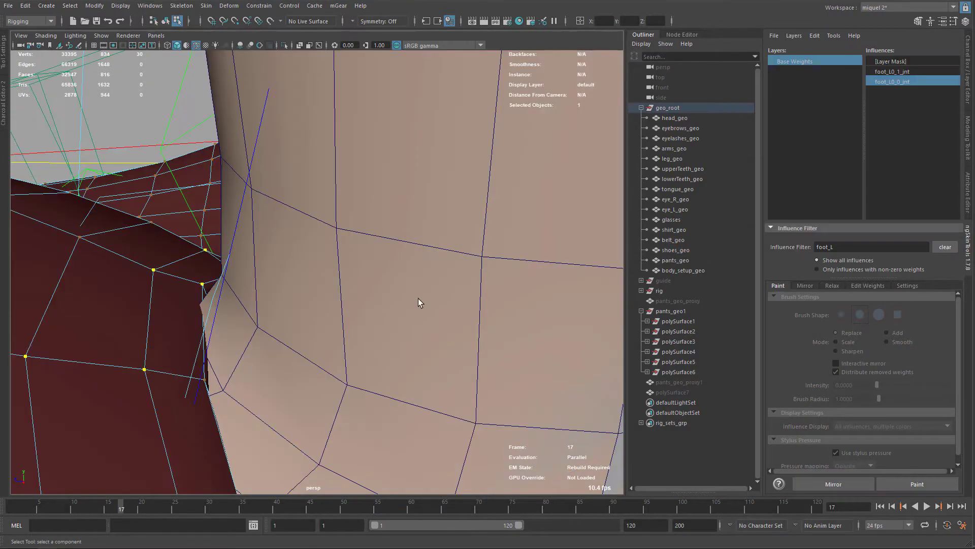
{"action": "right_click_drag", "start_coordinate": [405, 313], "coordinate": [310, 320], "text": "alt"}
{"action": "left_click_drag", "start_coordinate": [310, 320], "coordinate": [354, 306], "text": "alt"}
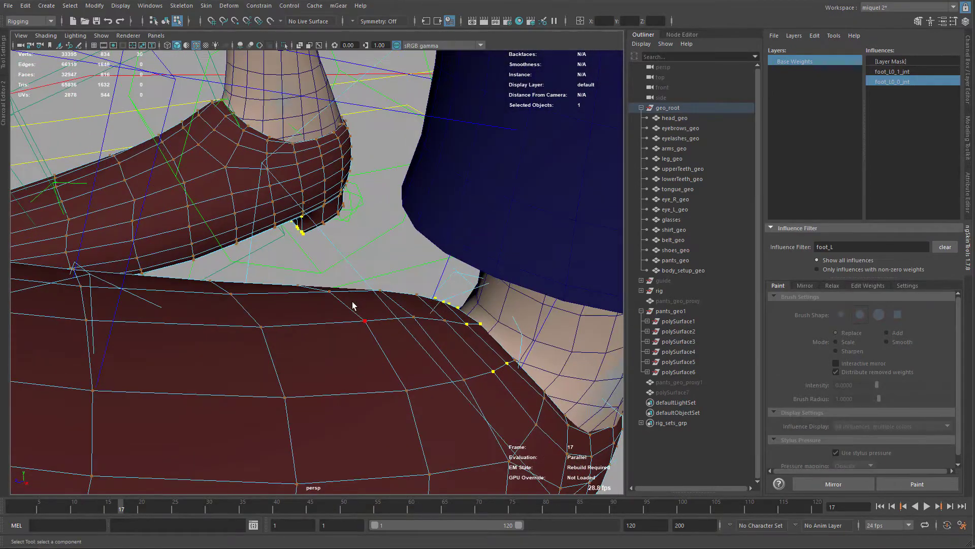
{"action": "left_click_drag", "start_coordinate": [442, 392], "coordinate": [375, 241], "text": "alt"}
{"action": "key", "text": "F8"}
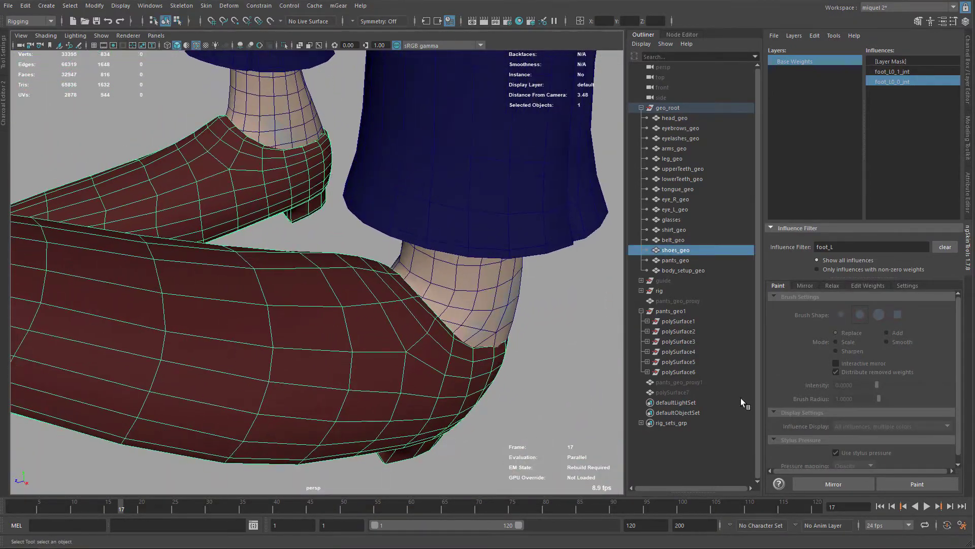
- Resume weight painting on shoes_geo and duplicate the Base Weights layer
{"action": "left_click", "coordinate": [917, 485]}
{"action": "scroll", "coordinate": [426, 265], "scroll_direction": "up", "scroll_amount": 2}
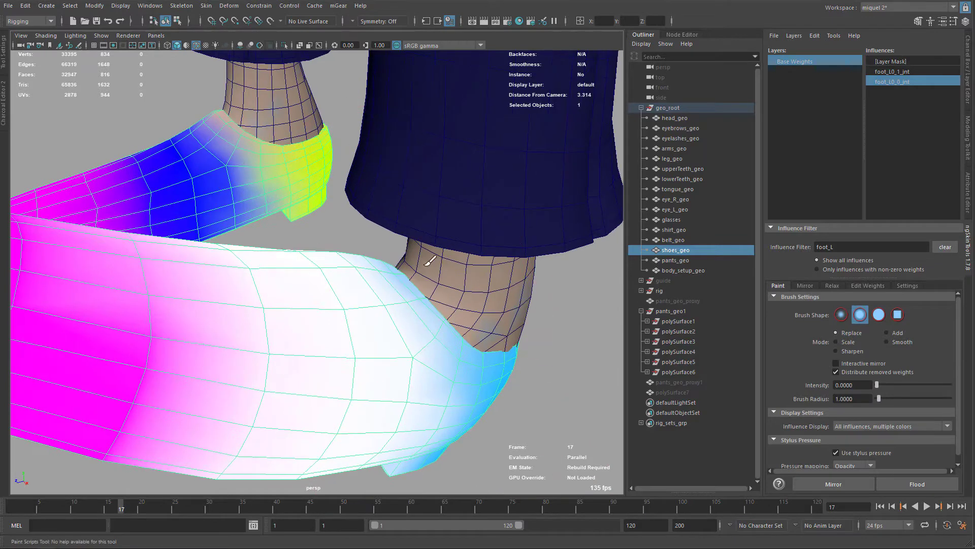
{"action": "mouse_move", "coordinate": [408, 268]}
{"action": "left_mouse_down"}
{"action": "mouse_move", "coordinate": [388, 283]}
{"action": "mouse_move", "coordinate": [274, 308]}
{"action": "mouse_move", "coordinate": [297, 305]}
{"action": "left_mouse_up"}
{"action": "right_click", "coordinate": [802, 60]}
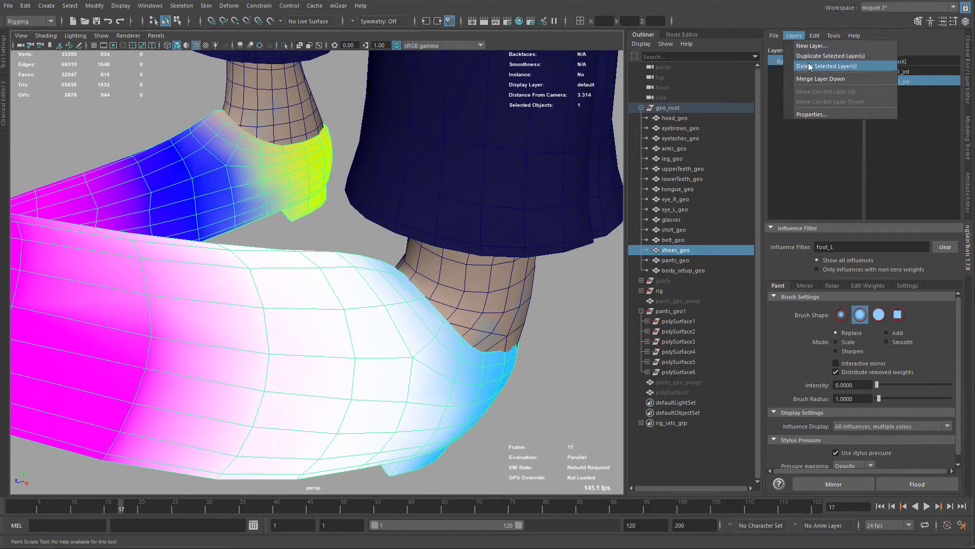
{"action": "left_click", "coordinate": [809, 61]}
- Select the foot_L0_0_jnt influence on the Base Weights copy layer and set the brush to Add, with intensity 0.0667 and radius 0.2300
{"action": "left_click_drag", "start_coordinate": [449, 263], "coordinate": [433, 247], "text": "alt"}
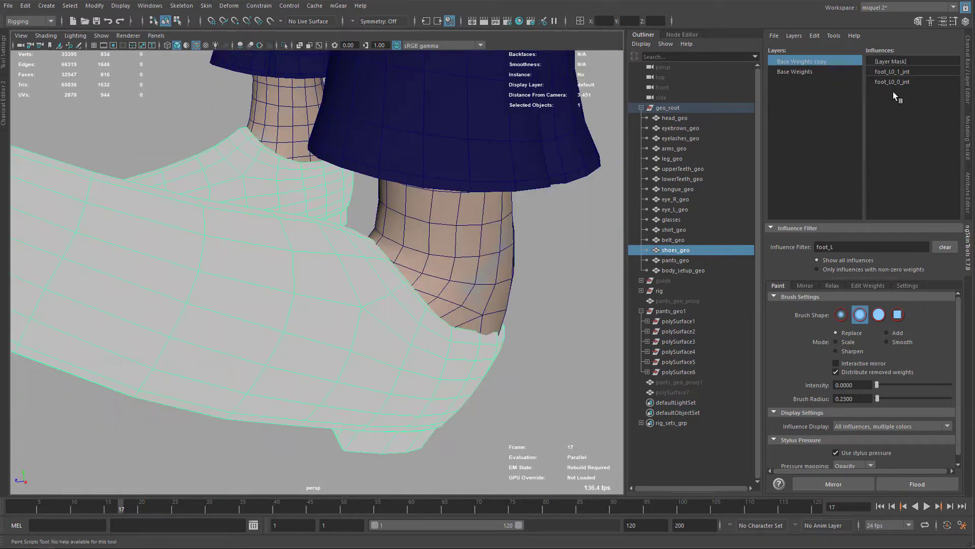
{"action": "left_click", "coordinate": [893, 72]}
{"action": "left_click", "coordinate": [902, 83]}
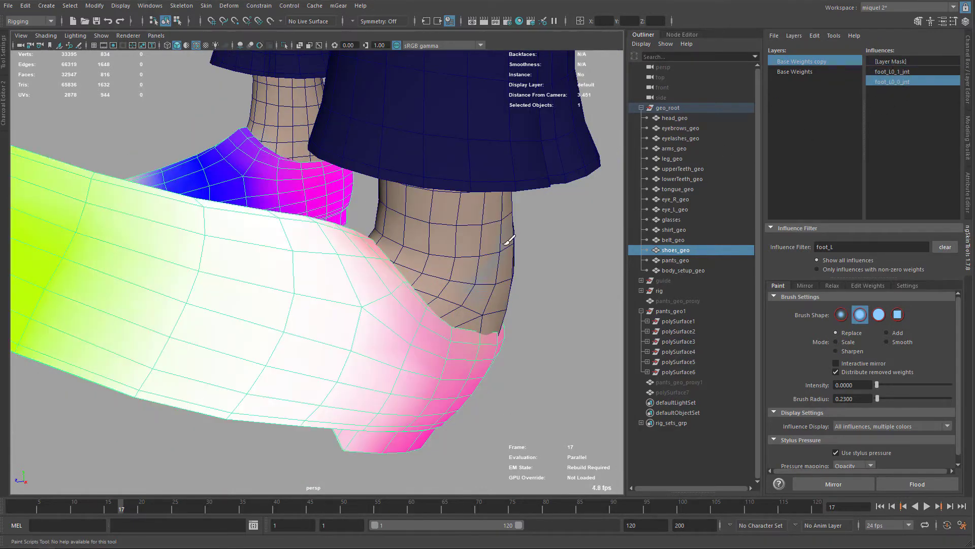
{"action": "mouse_move", "coordinate": [509, 239]}
{"action": "left_mouse_down", "text": "alt"}
{"action": "mouse_move", "coordinate": [440, 249]}
{"action": "mouse_move", "coordinate": [386, 214]}
{"action": "left_mouse_up", "text": "alt"}
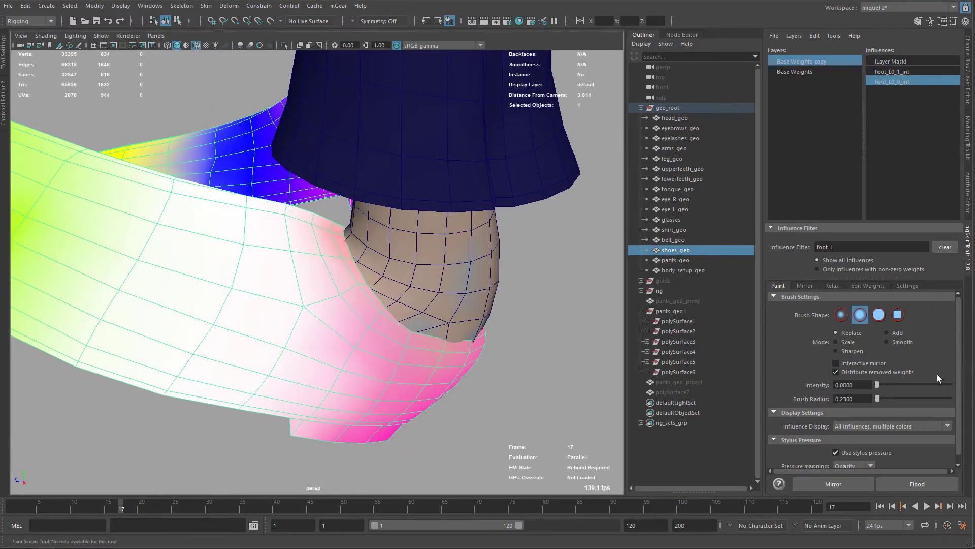
{"action": "left_click", "coordinate": [894, 333]}
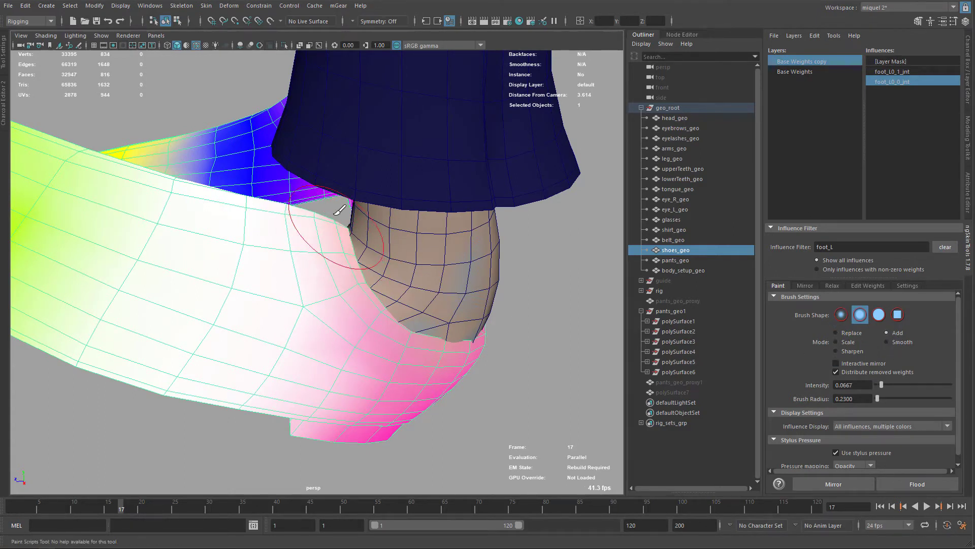
- Paint additional foot_L0_0_jnt weight around the front and both sides of the left shoe's ankle opening, and check the shaded deformation
{"action": "mouse_move", "coordinate": [355, 259]}
{"action": "left_mouse_down", "text": "alt"}
{"action": "mouse_move", "coordinate": [398, 277]}
{"action": "mouse_move", "coordinate": [383, 245]}
{"action": "mouse_move", "coordinate": [420, 207]}
{"action": "left_mouse_up", "text": "alt"}
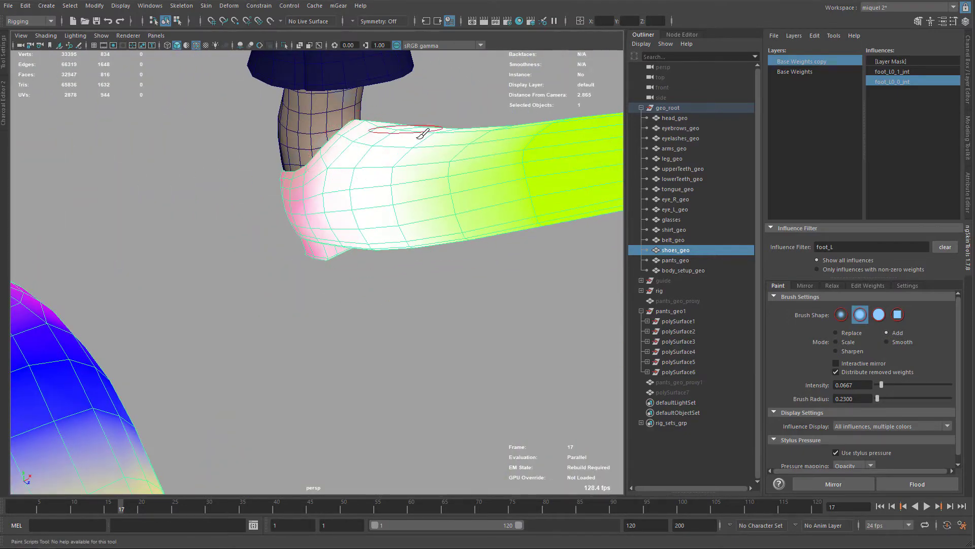
{"action": "left_click_drag", "start_coordinate": [328, 150], "coordinate": [236, 286], "text": "alt"}
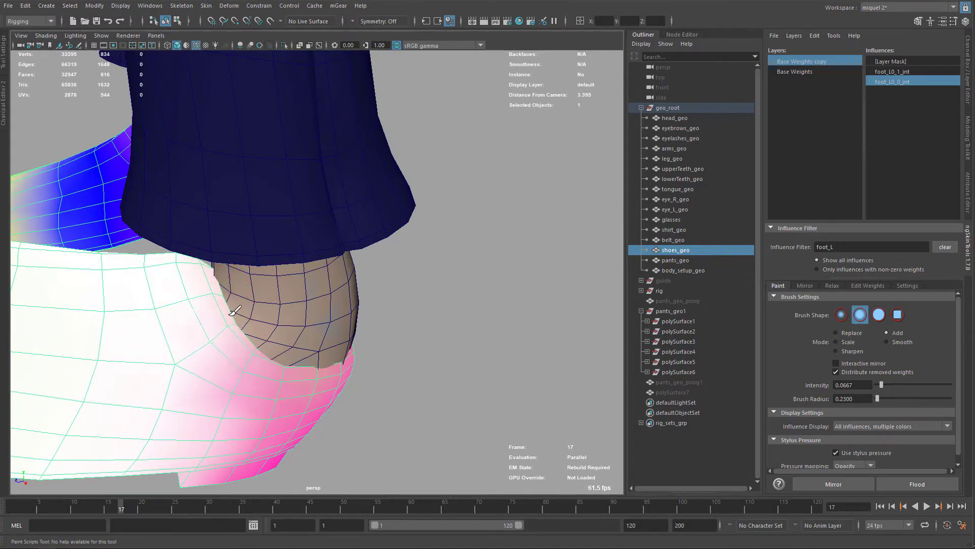
{"action": "right_click_drag", "start_coordinate": [256, 317], "coordinate": [211, 330], "text": "alt"}
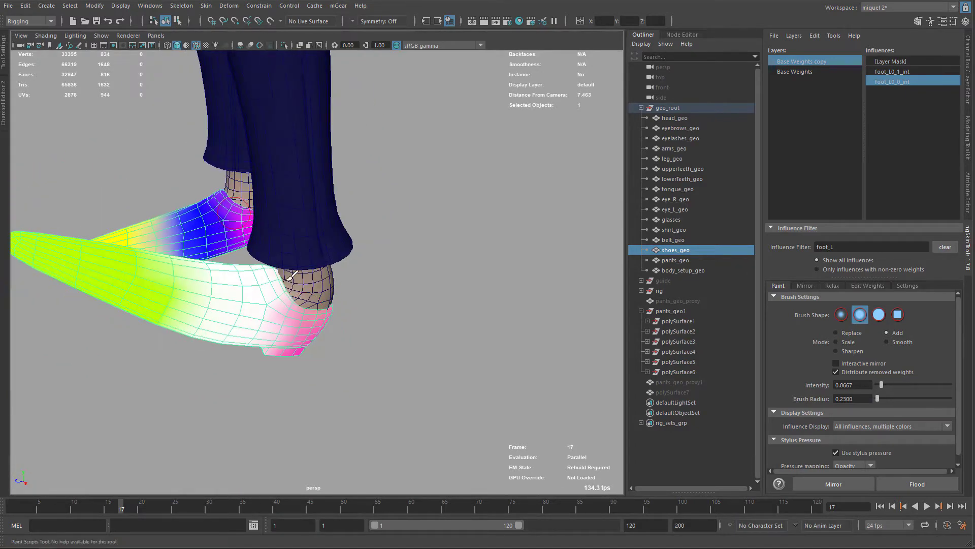
{"action": "left_click_drag", "start_coordinate": [292, 346], "coordinate": [318, 304], "text": "alt"}
{"action": "middle_click_drag", "start_coordinate": [331, 169], "coordinate": [460, 197], "text": "alt"}
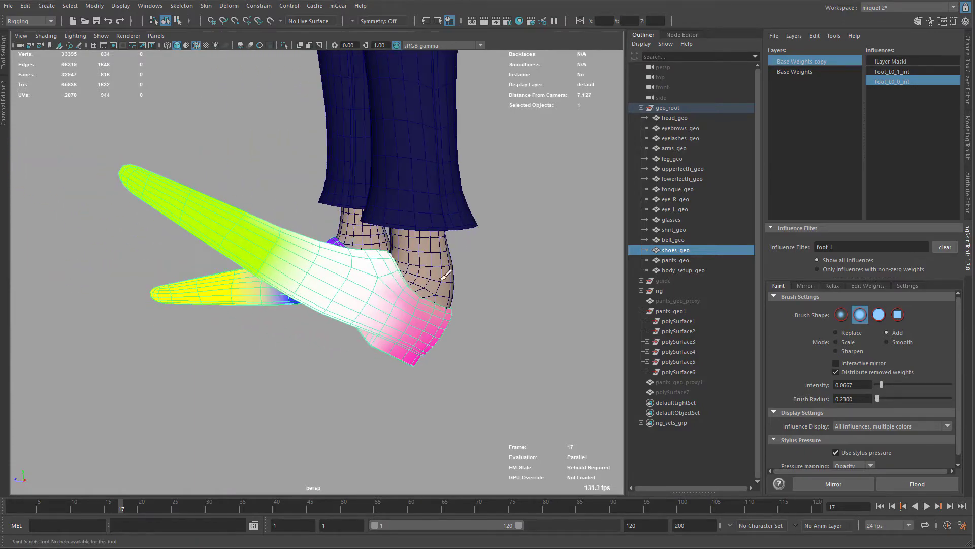
{"action": "left_click_drag", "start_coordinate": [374, 269], "coordinate": [510, 290], "text": "alt"}
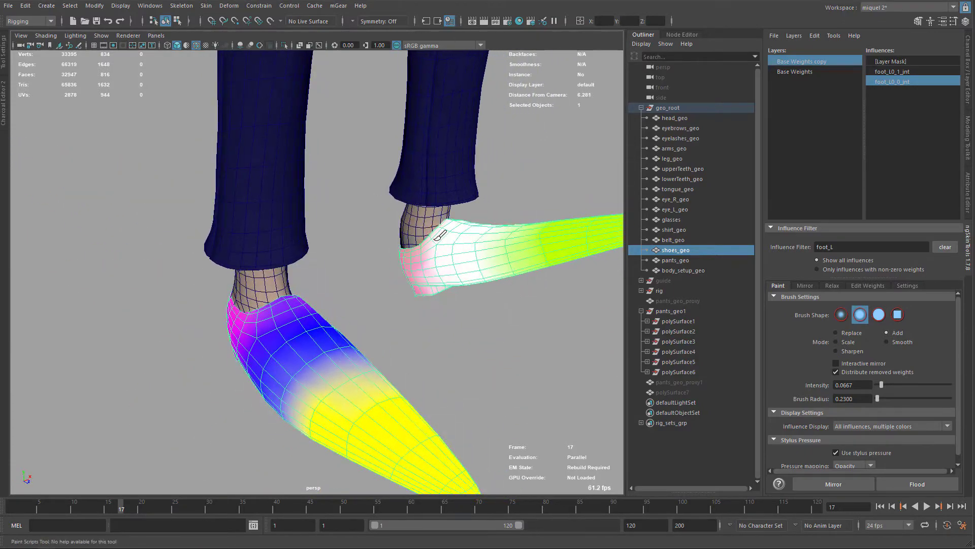
{"action": "key", "text": "q"}
{"action": "mouse_move", "coordinate": [437, 236]}
{"action": "left_mouse_down", "text": "alt"}
{"action": "mouse_move", "coordinate": [374, 254]}
{"action": "mouse_move", "coordinate": [402, 229]}
{"action": "mouse_move", "coordinate": [435, 283]}
{"action": "mouse_move", "coordinate": [357, 241]}
{"action": "left_mouse_up", "text": "alt"}
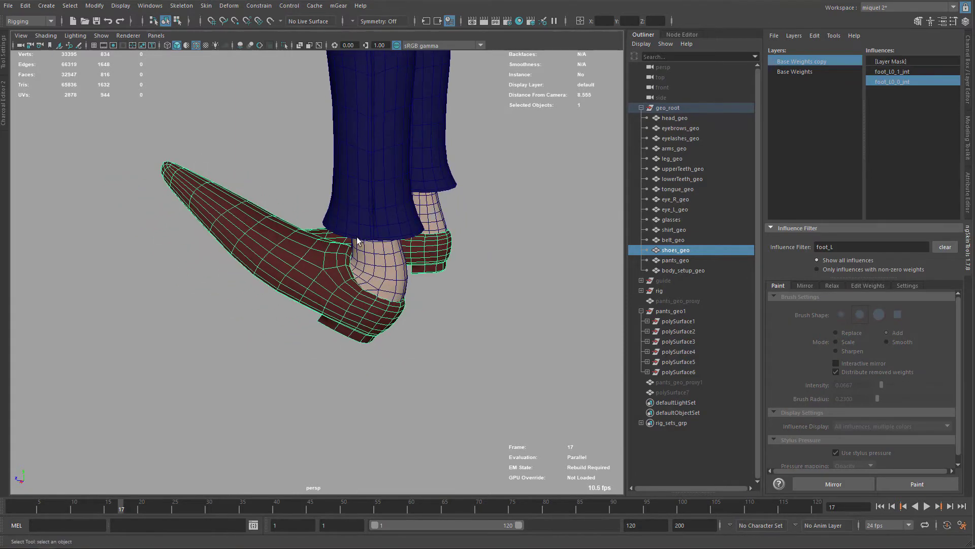
{"action": "right_click_drag", "start_coordinate": [357, 241], "coordinate": [415, 304], "text": "alt"}
{"action": "left_click_drag", "start_coordinate": [407, 279], "coordinate": [505, 307], "text": "alt"}
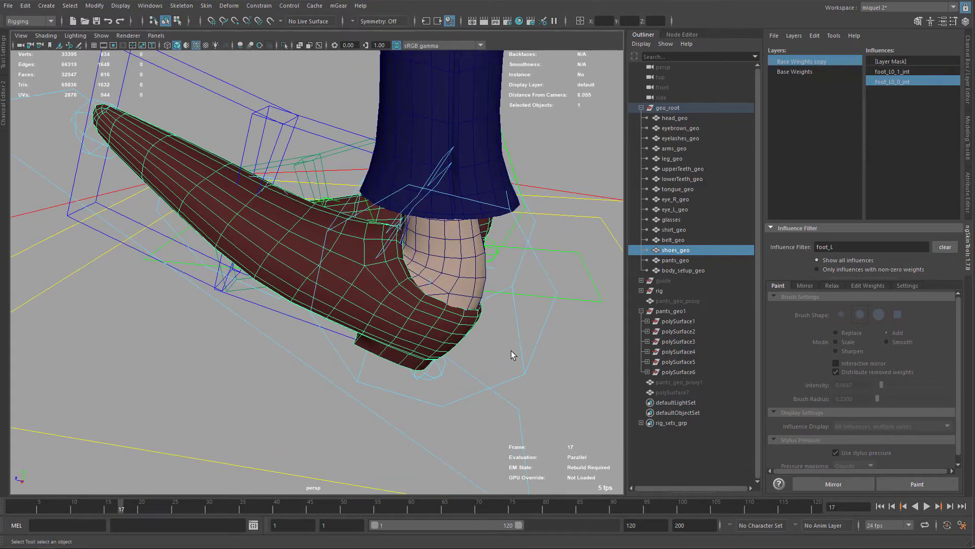
- Rotate the left leg IK control to point the toe steeply down and inspect the shoe around the ankle
{"action": "left_click", "coordinate": [516, 405]}
{"action": "key", "text": "e"}
{"action": "left_click_drag", "start_coordinate": [437, 173], "coordinate": [346, 266]}
{"action": "right_click_drag", "start_coordinate": [351, 269], "coordinate": [479, 359], "text": "alt"}
{"action": "left_click_drag", "start_coordinate": [479, 360], "coordinate": [470, 199], "text": "alt"}
{"action": "middle_click_drag", "start_coordinate": [470, 198], "coordinate": [324, 187], "text": "alt"}
{"action": "left_click_drag", "start_coordinate": [323, 187], "coordinate": [276, 224], "text": "alt"}
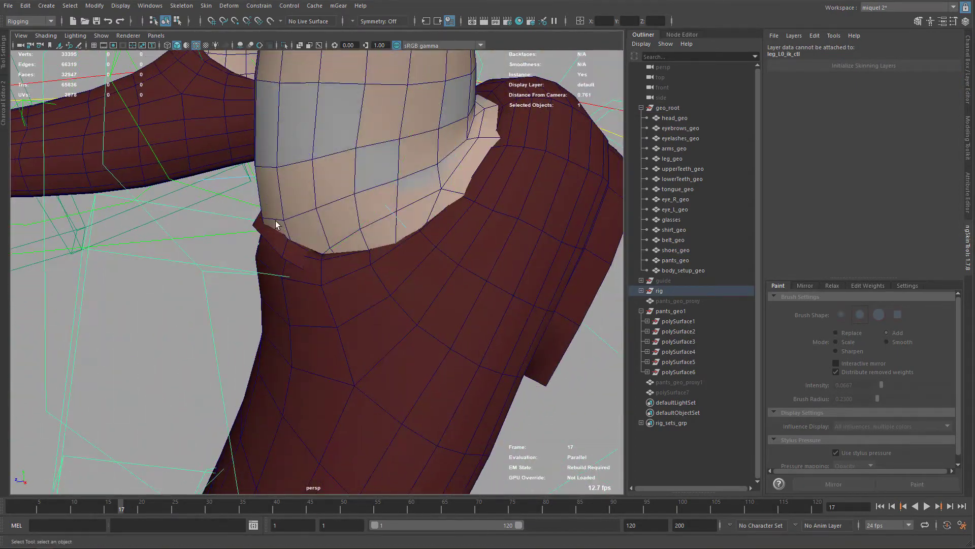
- Select the vertices at the front of the left shoe's ankle opening and relax their weights with the high preset, 45 steps and 0.2647 step size
{"action": "left_click_drag", "start_coordinate": [319, 270], "coordinate": [265, 244], "text": "alt"}
{"action": "left_click", "coordinate": [237, 237]}
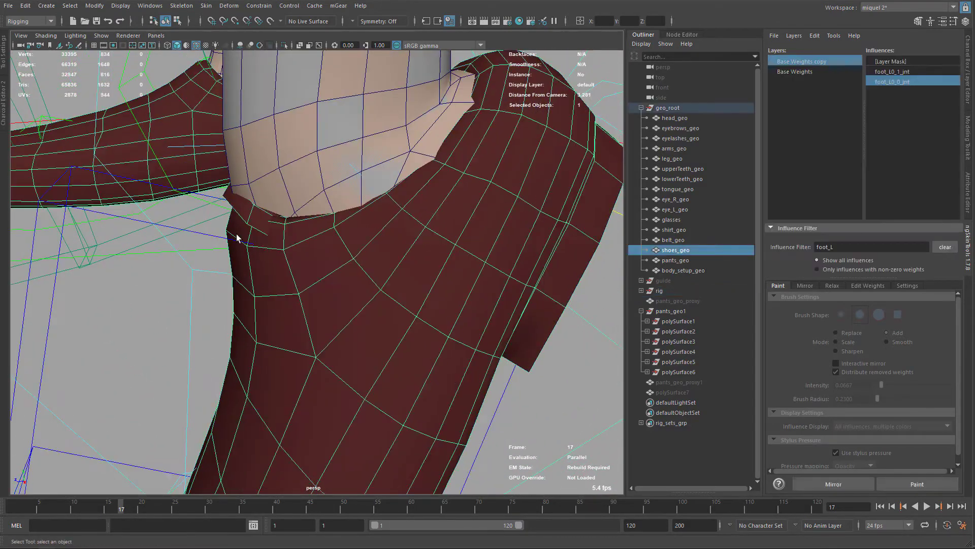
{"action": "key", "text": "F9"}
{"action": "left_click_drag", "start_coordinate": [226, 209], "coordinate": [234, 220], "text": "alt"}
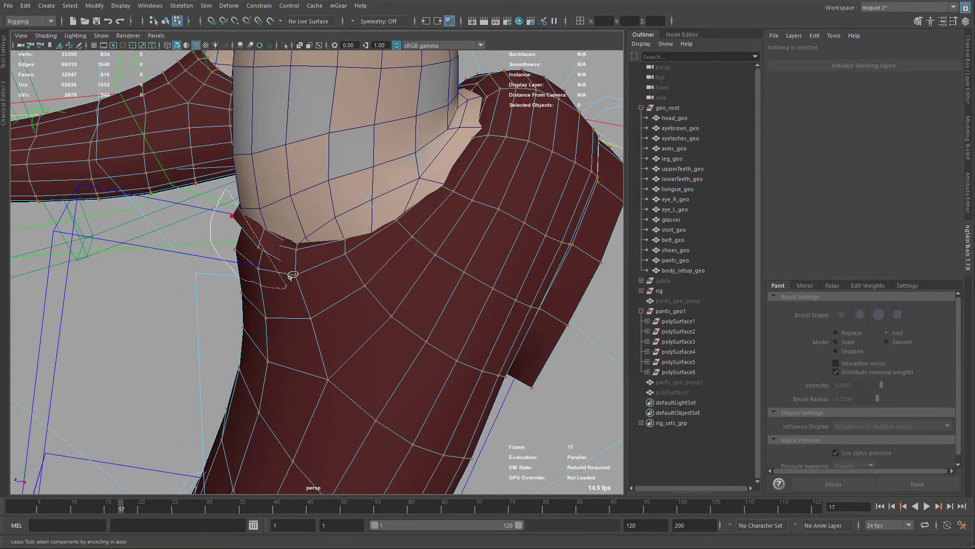
{"action": "mouse_move", "coordinate": [291, 277]}
{"action": "left_mouse_down"}
{"action": "mouse_move", "coordinate": [267, 181]}
{"action": "mouse_move", "coordinate": [249, 178]}
{"action": "left_mouse_up"}
{"action": "key", "text": "4"}
{"action": "mouse_move", "coordinate": [153, 221]}
{"action": "left_mouse_down", "text": "alt"}
{"action": "mouse_move", "coordinate": [296, 254]}
{"action": "mouse_move", "coordinate": [345, 253]}
{"action": "mouse_move", "coordinate": [426, 189]}
{"action": "left_mouse_up", "text": "alt"}
{"action": "mouse_move", "coordinate": [491, 211]}
{"action": "left_mouse_down", "text": "alt"}
{"action": "mouse_move", "coordinate": [472, 189]}
{"action": "mouse_move", "coordinate": [411, 215]}
{"action": "mouse_move", "coordinate": [466, 174]}
{"action": "left_mouse_up", "text": "alt"}
{"action": "key", "text": "5"}
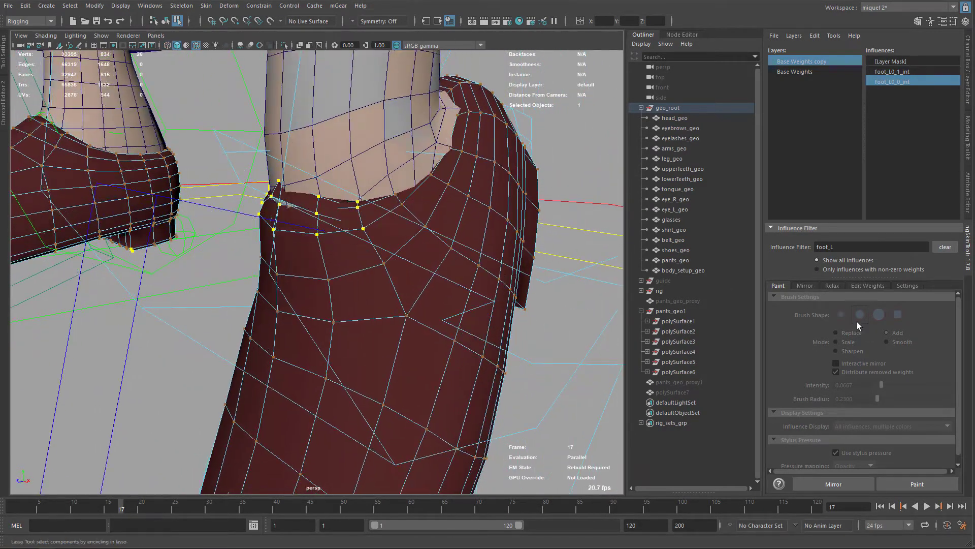
{"action": "left_click", "coordinate": [830, 285]}
{"action": "left_click", "coordinate": [867, 483]}
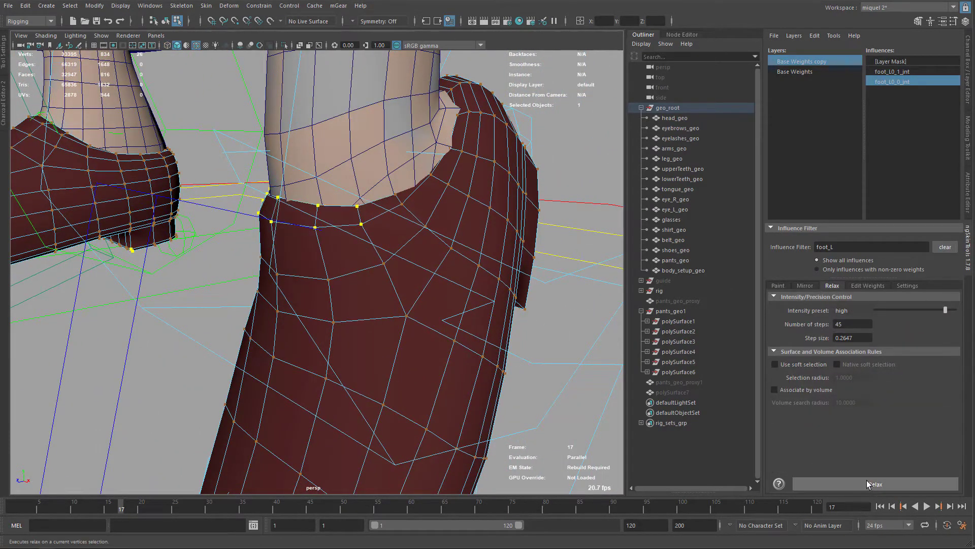
{"action": "right_click_drag", "start_coordinate": [513, 299], "coordinate": [409, 274], "text": "alt"}
{"action": "left_click_drag", "start_coordinate": [410, 275], "coordinate": [422, 300], "text": "alt"}
{"action": "key", "text": "F8"}
- Rotate the left leg IK control to a shallower toe-down pose
{"action": "left_click_drag", "start_coordinate": [500, 329], "coordinate": [417, 204]}
{"action": "left_click", "coordinate": [502, 354]}
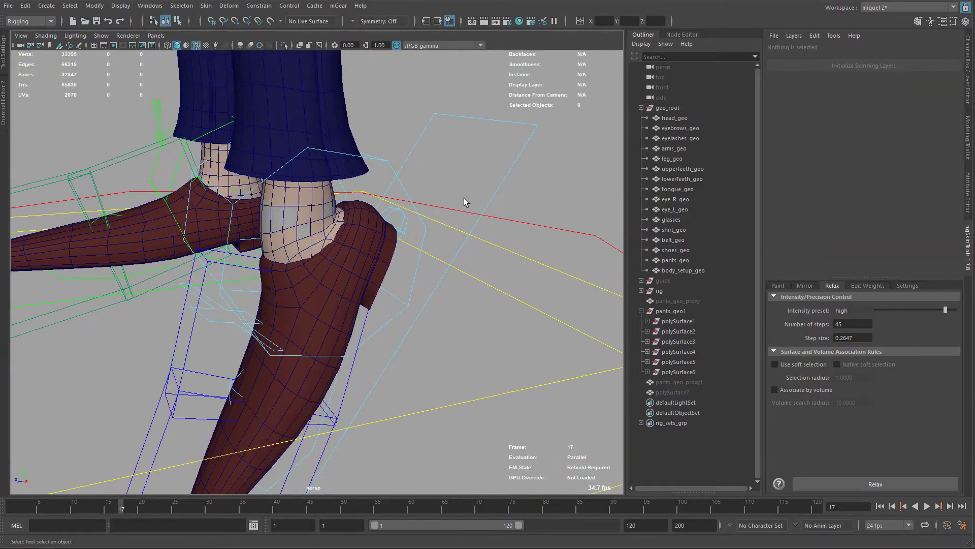
{"action": "left_click", "coordinate": [500, 182]}
{"action": "key", "text": "e"}
{"action": "left_click_drag", "start_coordinate": [223, 178], "coordinate": [283, 216]}
- Select the rows of shoes_geo vertices running around the left ankle opening
{"action": "right_click_drag", "start_coordinate": [304, 223], "coordinate": [498, 308], "text": "alt"}
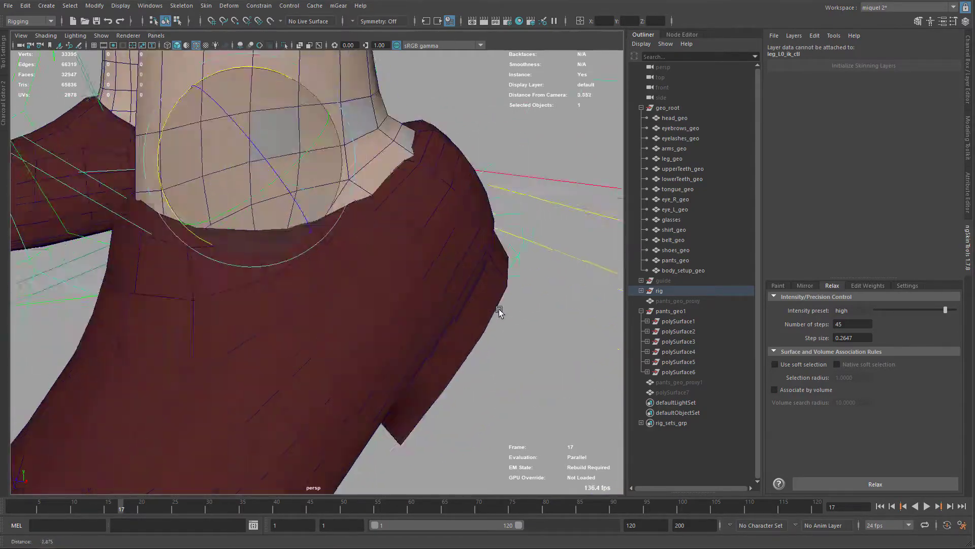
{"action": "middle_click_drag", "start_coordinate": [449, 208], "coordinate": [369, 298], "text": "alt"}
{"action": "key", "text": "q"}
{"action": "left_click", "coordinate": [373, 284]}
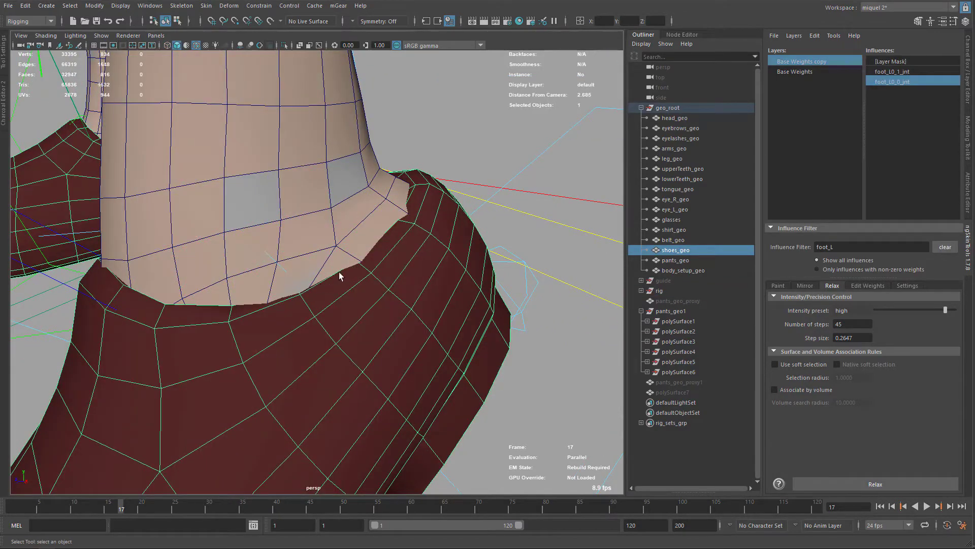
{"action": "mouse_move", "coordinate": [295, 283]}
{"action": "left_mouse_down", "text": "alt"}
{"action": "mouse_move", "coordinate": [314, 282]}
{"action": "mouse_move", "coordinate": [334, 306]}
{"action": "left_mouse_up", "text": "alt"}
{"action": "key", "text": "4"}
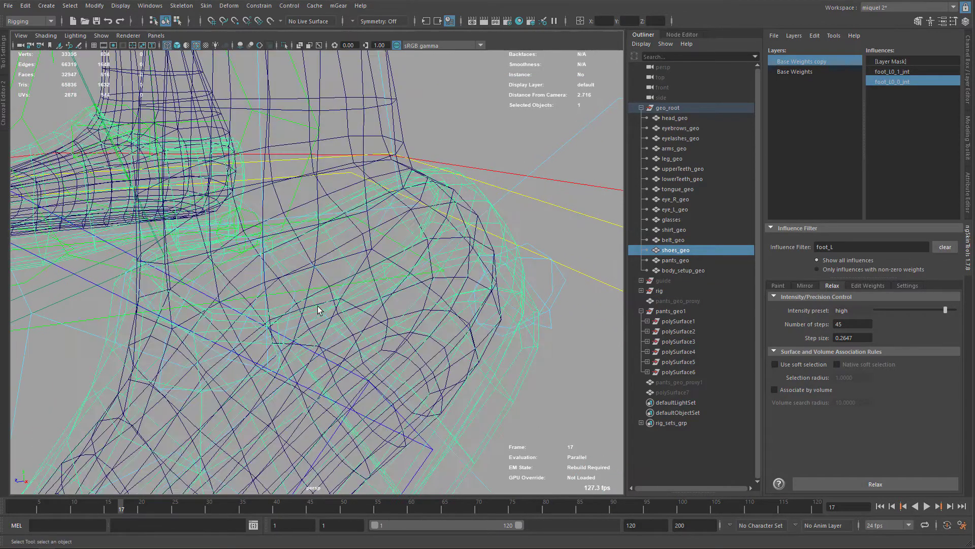
{"action": "key", "text": "5"}
{"action": "key", "text": "F8"}
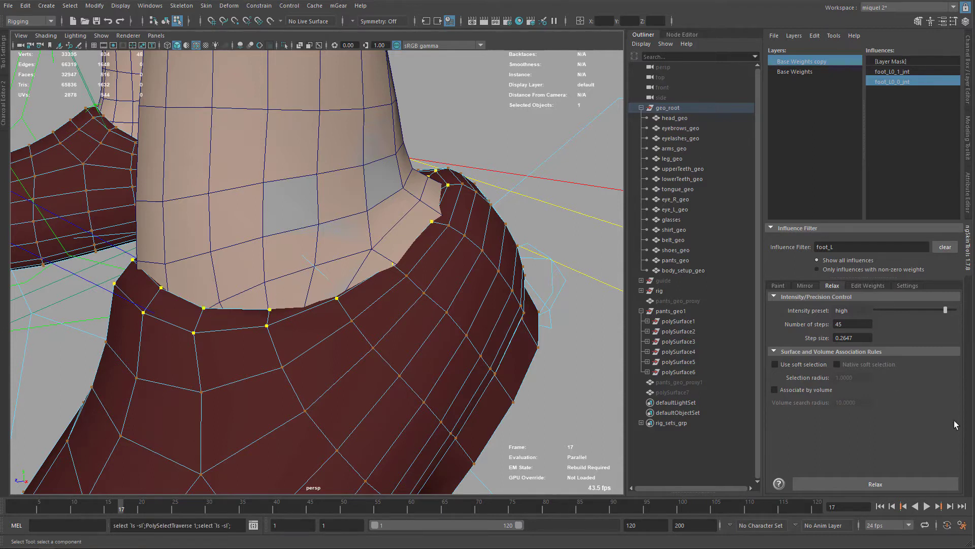
- Grow the ankle-opening vertex selection in stages, repeatedly flooding it with foot_L0_0_jnt weight in Add mode at 0.0667 intensity, and check the shaded shoe
{"action": "left_click", "coordinate": [780, 286]}
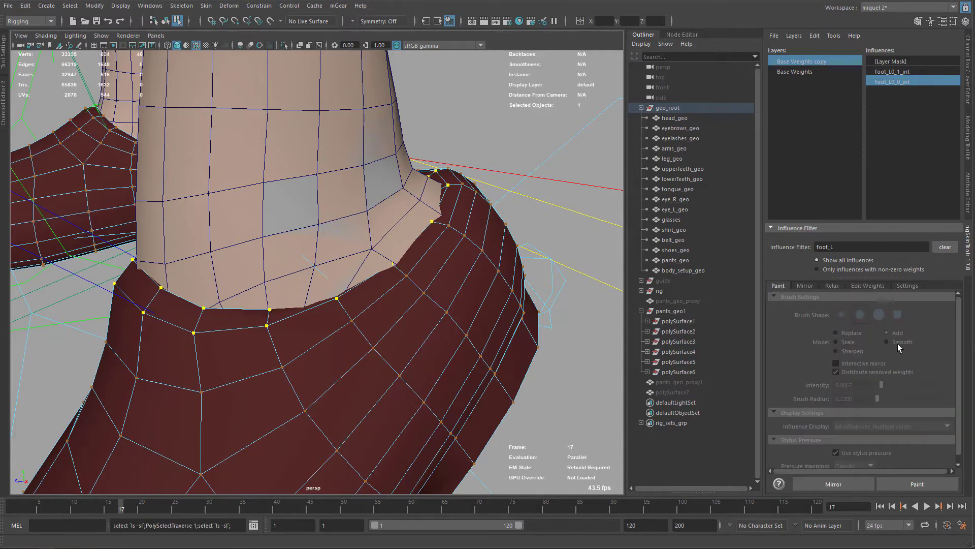
{"action": "left_click", "coordinate": [923, 483]}
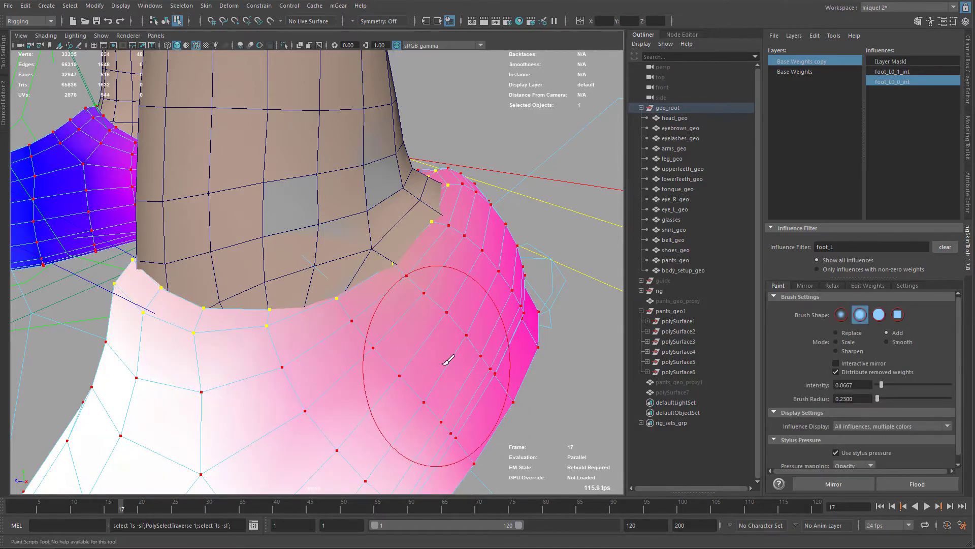
{"action": "key", "text": "shift+period"}
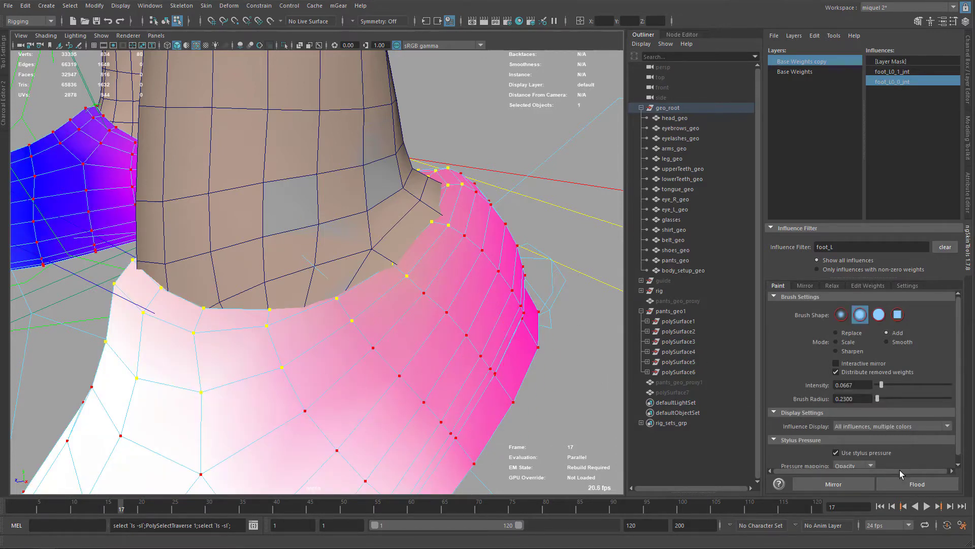
{"action": "left_click", "coordinate": [914, 485]}
{"action": "left_click", "coordinate": [914, 487]}
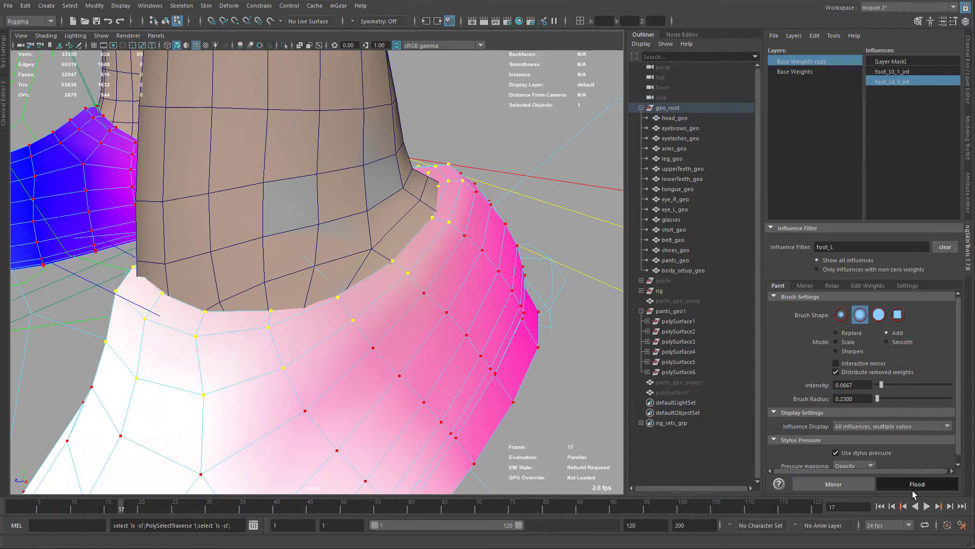
{"action": "left_click", "coordinate": [914, 491]}
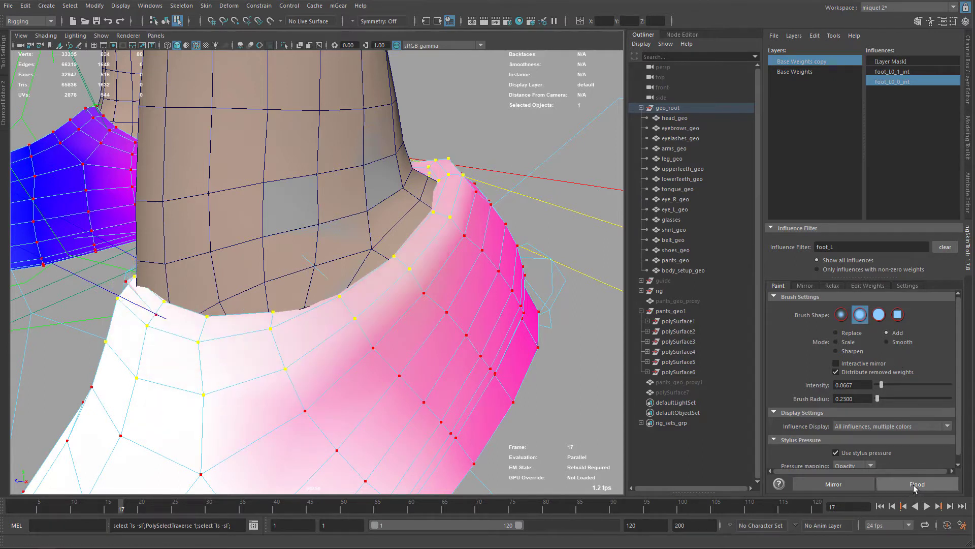
{"action": "left_click", "coordinate": [907, 490]}
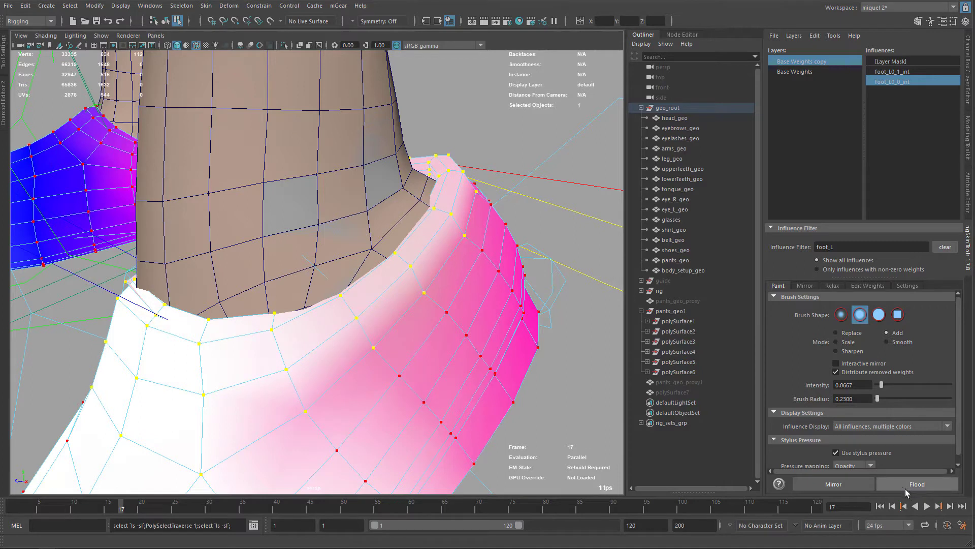
{"action": "left_click", "coordinate": [908, 495]}
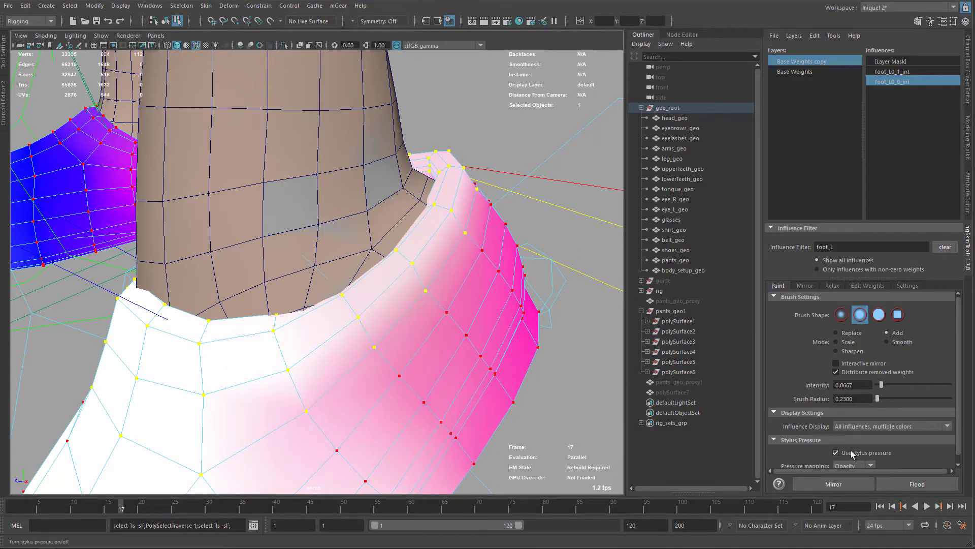
{"action": "key", "text": "q"}
{"action": "key", "text": "F8"}
{"action": "scroll", "coordinate": [484, 331], "scroll_direction": "down", "scroll_amount": 5}
{"action": "left_click_drag", "start_coordinate": [484, 297], "coordinate": [401, 227], "text": "alt"}
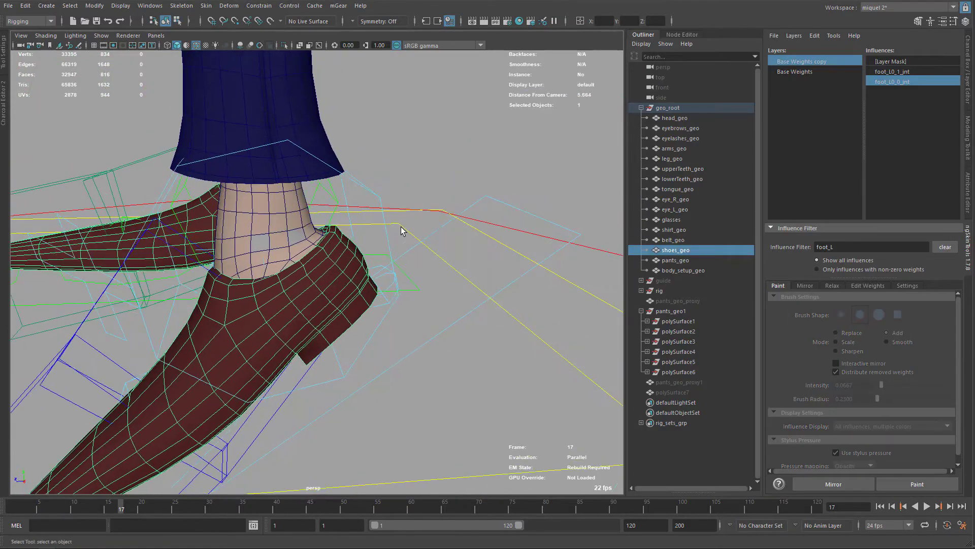
- Rotate the left leg IK control to bring the toe-down foot back to a nearly level pose
{"action": "left_click", "coordinate": [441, 222]}
{"action": "middle_click_drag", "start_coordinate": [401, 236], "coordinate": [488, 147], "text": "alt"}
{"action": "key", "text": "e"}
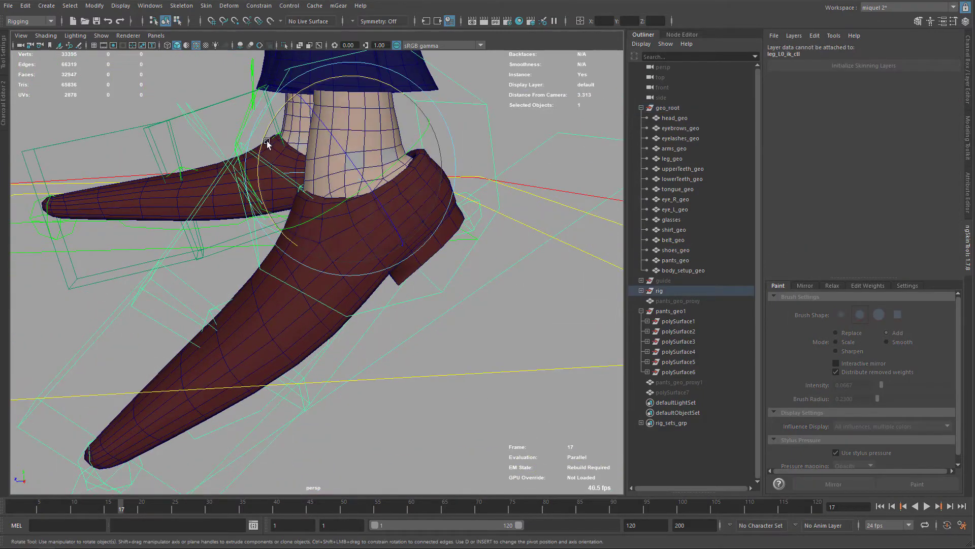
{"action": "left_click_drag", "start_coordinate": [266, 143], "coordinate": [384, 202]}
{"action": "right_click_drag", "start_coordinate": [384, 202], "coordinate": [445, 242], "text": "alt"}
{"action": "left_click_drag", "start_coordinate": [423, 178], "coordinate": [423, 218], "text": "alt"}
{"action": "key", "text": "q"}
- Inspect the ankle of leg_geo inside the shoe, then isolate the leg mesh in wireframe and switch to component selection
{"action": "left_click", "coordinate": [404, 235]}
{"action": "middle_click_drag", "start_coordinate": [382, 211], "coordinate": [387, 220], "text": "alt"}
{"action": "mouse_move", "coordinate": [387, 219]}
{"action": "left_mouse_down", "text": "alt"}
{"action": "mouse_move", "coordinate": [370, 233]}
{"action": "mouse_move", "coordinate": [398, 229]}
{"action": "left_mouse_up", "text": "alt"}
{"action": "right_click_drag", "start_coordinate": [398, 229], "coordinate": [407, 108], "text": "alt"}
{"action": "left_click_drag", "start_coordinate": [404, 224], "coordinate": [416, 247], "text": "alt"}
{"action": "right_click_drag", "start_coordinate": [416, 247], "coordinate": [453, 243], "text": "alt"}
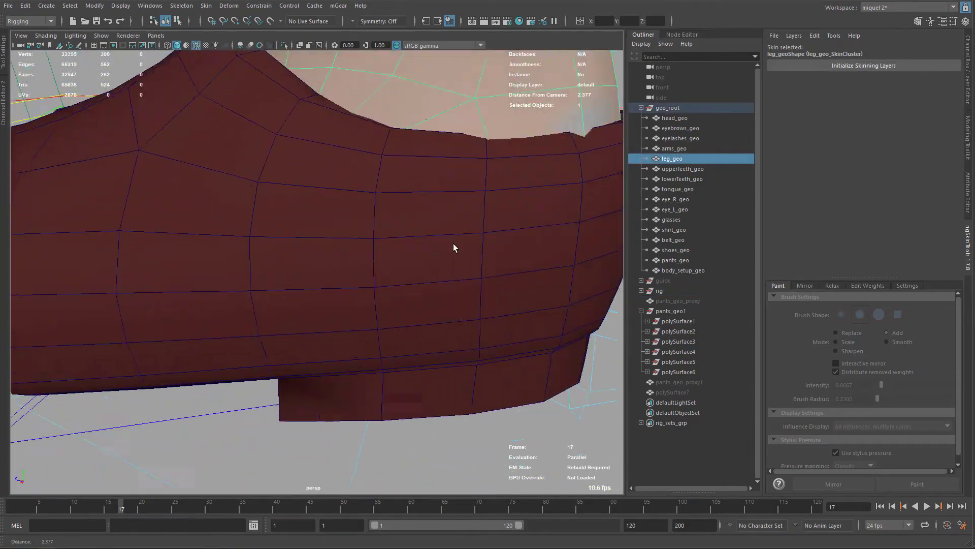
{"action": "key", "text": "4"}
{"action": "mouse_move", "coordinate": [453, 243]}
{"action": "left_mouse_down", "text": "alt"}
{"action": "mouse_move", "coordinate": [485, 218]}
{"action": "mouse_move", "coordinate": [474, 211]}
{"action": "mouse_move", "coordinate": [507, 243]}
{"action": "left_mouse_up", "text": "alt"}
{"action": "key", "text": "5"}
{"action": "right_click_drag", "start_coordinate": [508, 242], "coordinate": [475, 229], "text": "alt"}
{"action": "mouse_move", "coordinate": [475, 228]}
{"action": "left_mouse_down", "text": "alt"}
{"action": "mouse_move", "coordinate": [428, 164]}
{"action": "mouse_move", "coordinate": [482, 254]}
{"action": "left_mouse_up", "text": "alt"}
{"action": "key", "text": "4"}
{"action": "key", "text": "ctrl+1"}
{"action": "left_click_drag", "start_coordinate": [412, 270], "coordinate": [358, 254], "text": "alt"}
{"action": "key", "text": "F8"}
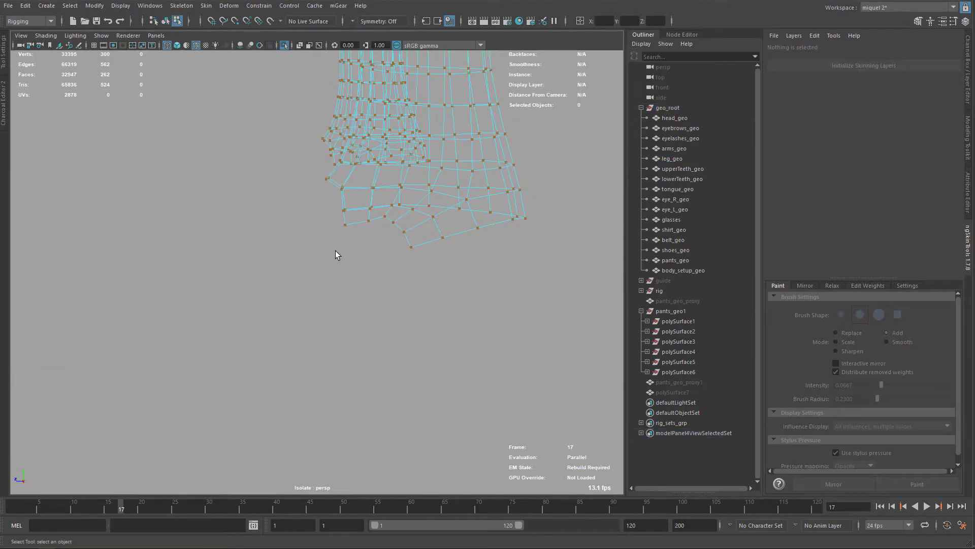
- Lasso-select the ring of border vertices at the lower end of leg_geo's left ankle, deselecting the stray vertices above it
{"action": "key", "text": "y"}
{"action": "mouse_move", "coordinate": [345, 208]}
{"action": "left_mouse_down", "text": "alt"}
{"action": "mouse_move", "coordinate": [353, 216]}
{"action": "mouse_move", "coordinate": [331, 243]}
{"action": "mouse_move", "coordinate": [372, 246]}
{"action": "mouse_move", "coordinate": [352, 208]}
{"action": "left_mouse_up", "text": "alt"}
{"action": "left_click_drag", "start_coordinate": [400, 246], "coordinate": [398, 246], "text": "alt"}
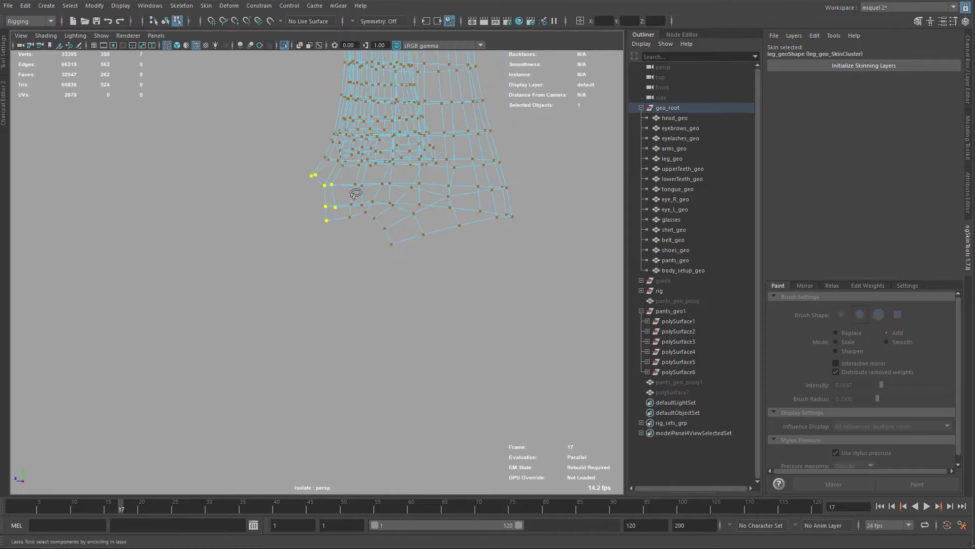
{"action": "mouse_move", "coordinate": [356, 193]}
{"action": "left_mouse_down"}
{"action": "mouse_move", "coordinate": [342, 222]}
{"action": "mouse_move", "coordinate": [446, 239]}
{"action": "mouse_move", "coordinate": [414, 191]}
{"action": "mouse_move", "coordinate": [402, 223]}
{"action": "mouse_move", "coordinate": [440, 224]}
{"action": "mouse_move", "coordinate": [407, 227]}
{"action": "mouse_move", "coordinate": [457, 212]}
{"action": "mouse_move", "coordinate": [447, 220]}
{"action": "left_mouse_up"}
{"action": "mouse_move", "coordinate": [396, 186]}
{"action": "left_mouse_down"}
{"action": "mouse_move", "coordinate": [456, 222]}
{"action": "mouse_move", "coordinate": [342, 175]}
{"action": "mouse_move", "coordinate": [355, 190]}
{"action": "mouse_move", "coordinate": [356, 133]}
{"action": "mouse_move", "coordinate": [387, 156]}
{"action": "mouse_move", "coordinate": [382, 148]}
{"action": "left_mouse_up"}
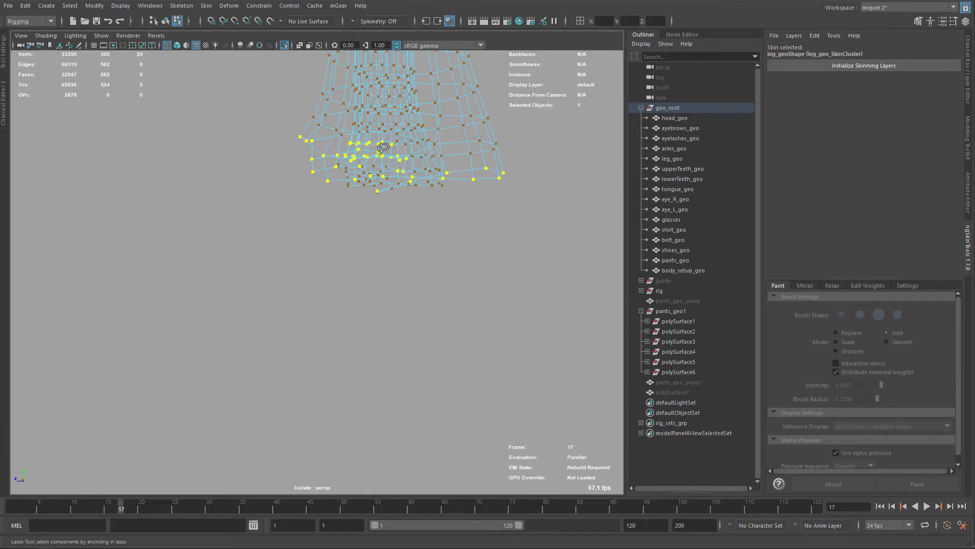
{"action": "key", "text": "ctrl+z"}
{"action": "key", "text": "ctrl+z"}
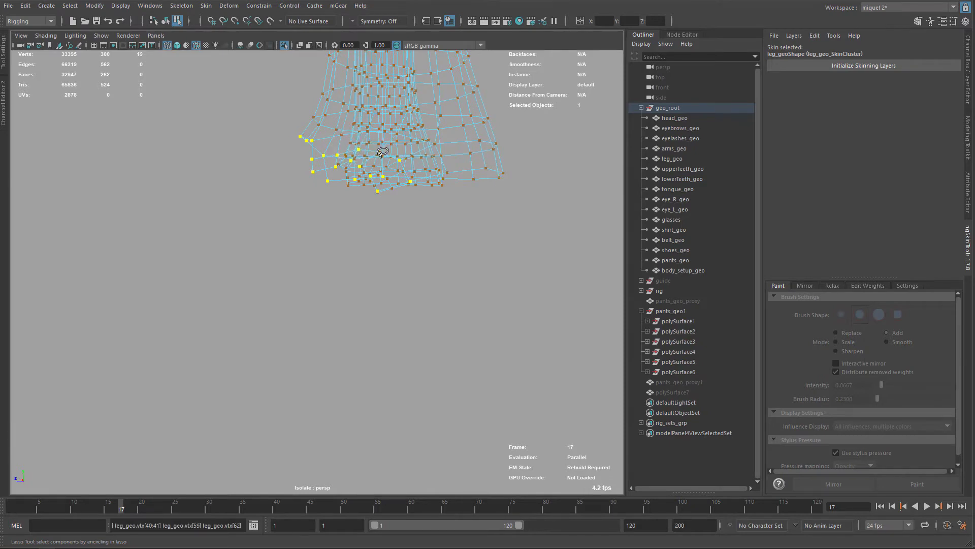
{"action": "mouse_move", "coordinate": [391, 146]}
{"action": "left_mouse_down", "text": "ctrl"}
{"action": "mouse_move", "coordinate": [325, 125]}
{"action": "mouse_move", "coordinate": [340, 152]}
{"action": "mouse_move", "coordinate": [493, 178]}
{"action": "mouse_move", "coordinate": [405, 165]}
{"action": "mouse_move", "coordinate": [441, 254]}
{"action": "mouse_move", "coordinate": [599, 325]}
{"action": "left_mouse_up", "text": "ctrl"}
- Initialize skinning layers on leg_geo and leave isolation to show the shaded leg together with the shoes
{"action": "left_click", "coordinate": [845, 67]}
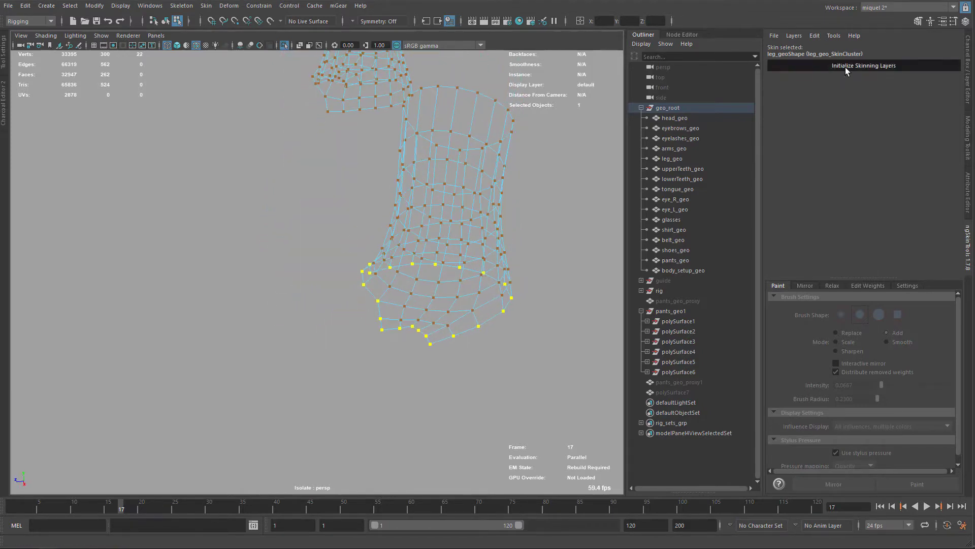
{"action": "middle_click_drag", "start_coordinate": [422, 241], "coordinate": [412, 234], "text": "alt"}
{"action": "key", "text": "5"}
{"action": "middle_click_drag", "start_coordinate": [528, 333], "coordinate": [524, 269], "text": "alt"}
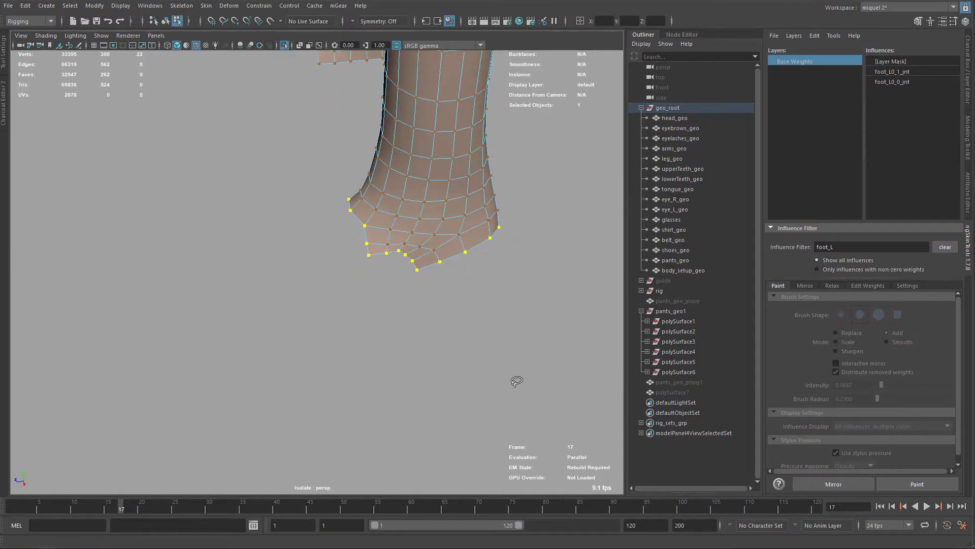
{"action": "key", "text": "ctrl+1"}
{"action": "mouse_move", "coordinate": [436, 289]}
{"action": "left_mouse_down", "text": "alt"}
{"action": "mouse_move", "coordinate": [461, 305]}
{"action": "mouse_move", "coordinate": [477, 294]}
{"action": "left_mouse_up", "text": "alt"}
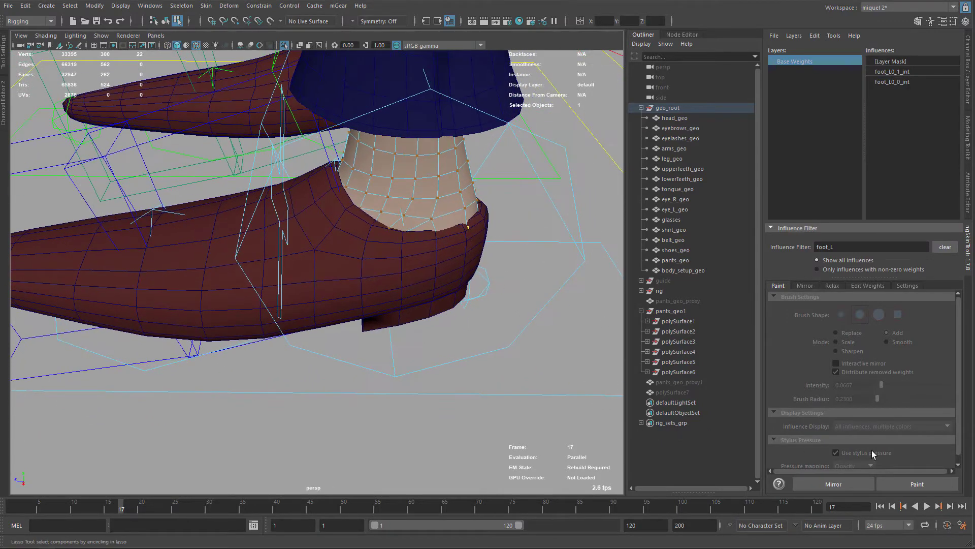
- Filter the influences by foot_L leg_L, target leg_L0_end_jnt for weight painting in Replace mode at 0 intensity, and reselect leg_geo as a whole object
{"action": "left_click", "coordinate": [905, 485]}
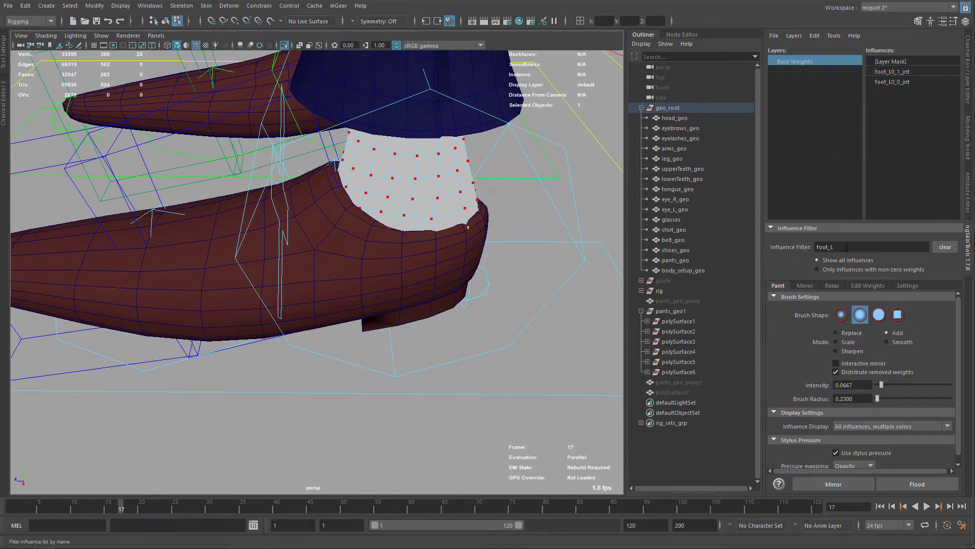
{"action": "type", "text": "leg"}
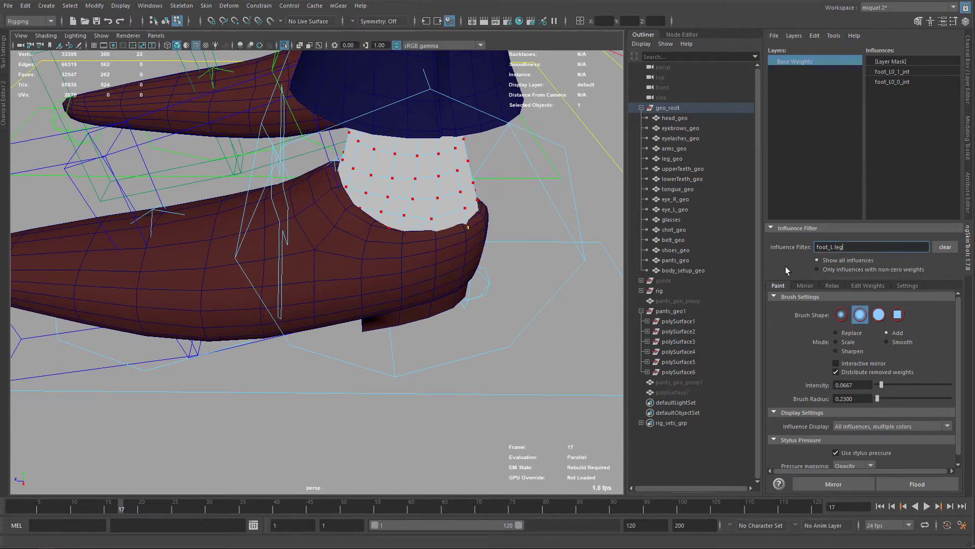
{"action": "type", "text": "_L"}
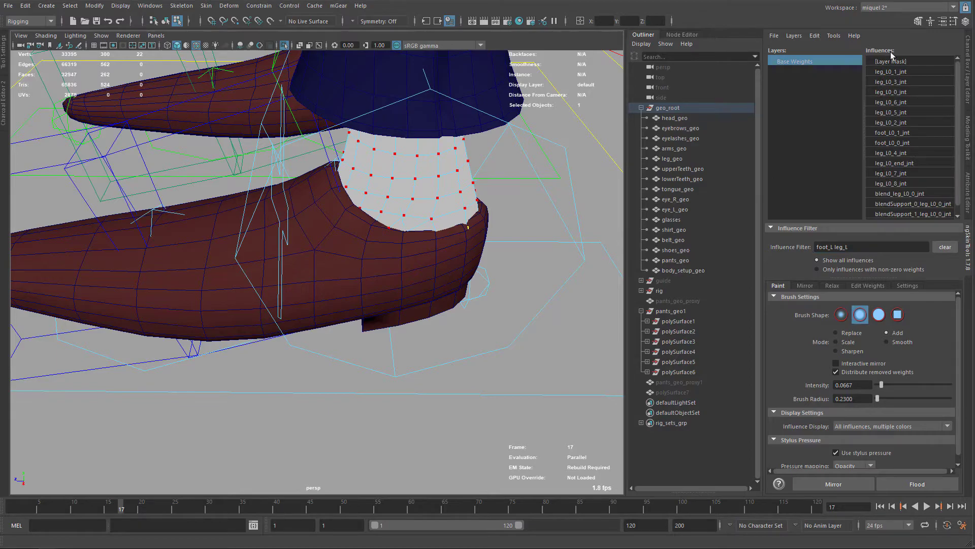
{"action": "left_click", "coordinate": [909, 164]}
{"action": "key", "text": "4"}
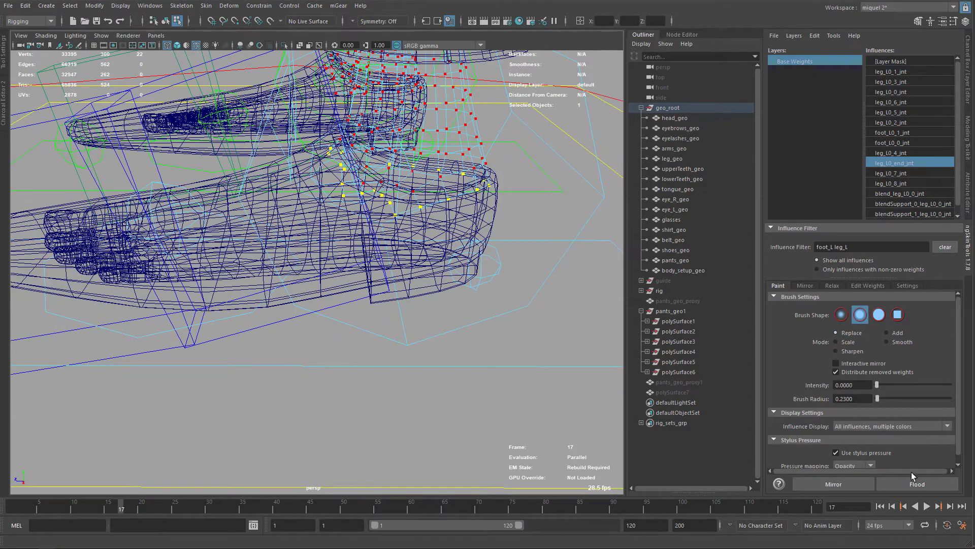
{"action": "left_click", "coordinate": [672, 159]}
{"action": "key", "text": "5"}
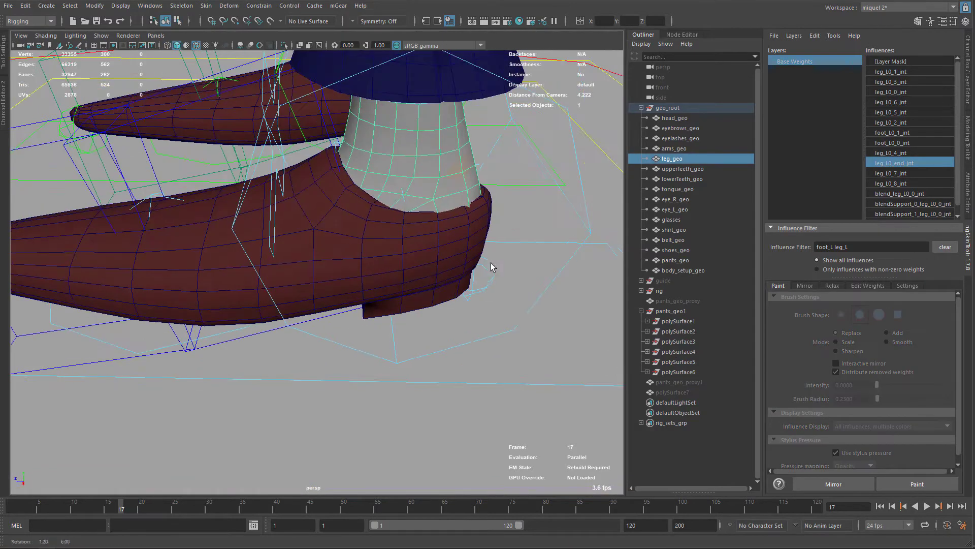
- Rotate the left leg IK control to a toe-down pose to test the ankle deformation
{"action": "left_click", "coordinate": [535, 319]}
{"action": "key", "text": "e"}
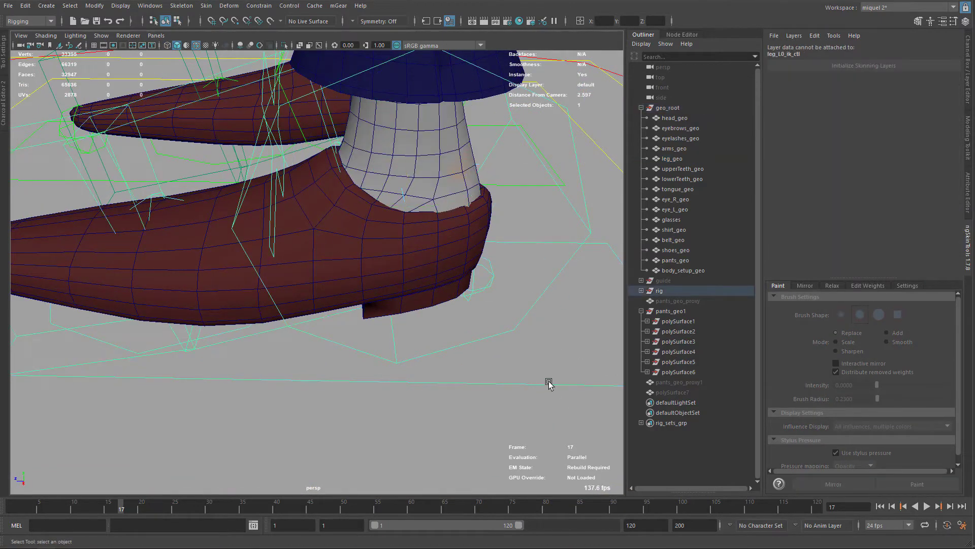
{"action": "left_click_drag", "start_coordinate": [357, 85], "coordinate": [318, 142]}
{"action": "key", "text": "q"}
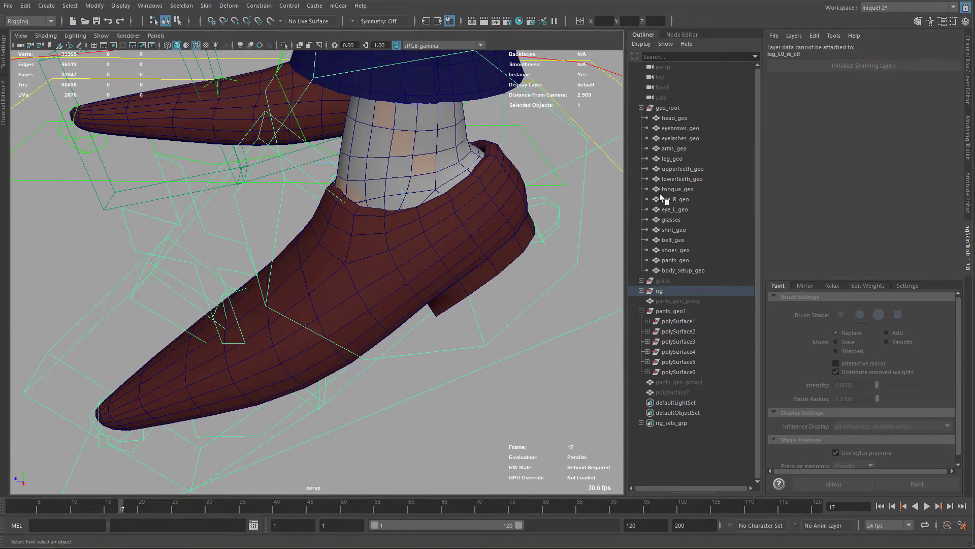
- Select body_setup_geo, compare it with the shoe and leg around the ankle in wireframe and shaded display, and hide it
{"action": "left_click", "coordinate": [675, 270]}
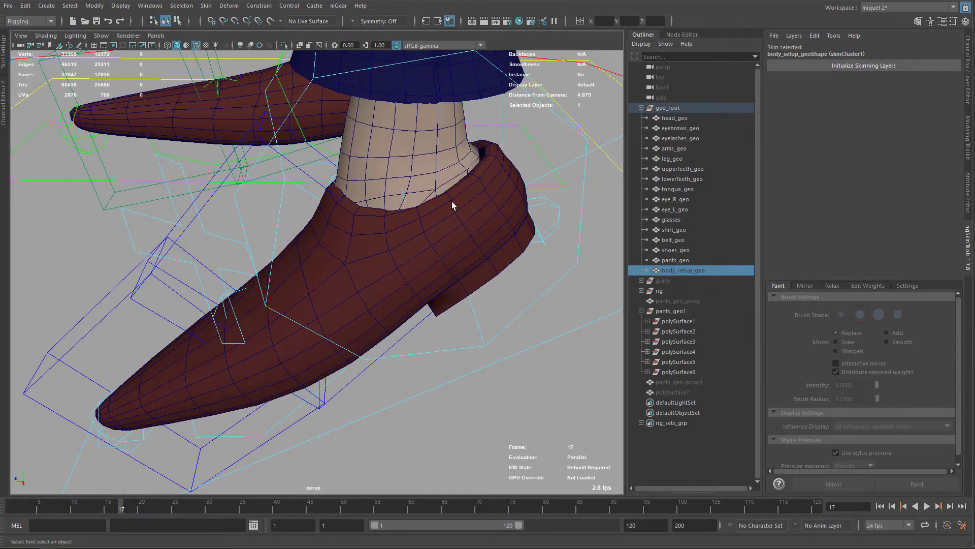
{"action": "mouse_move", "coordinate": [452, 201]}
{"action": "left_mouse_down", "text": "alt"}
{"action": "mouse_move", "coordinate": [480, 224]}
{"action": "mouse_move", "coordinate": [496, 217]}
{"action": "mouse_move", "coordinate": [484, 211]}
{"action": "left_mouse_up", "text": "alt"}
{"action": "key", "text": "4"}
{"action": "right_click_drag", "start_coordinate": [483, 211], "coordinate": [496, 216], "text": "alt"}
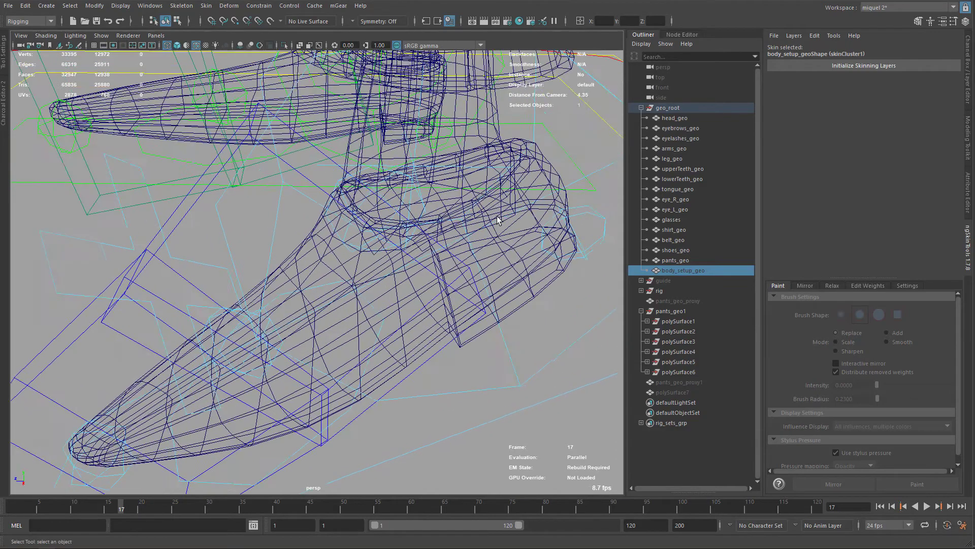
{"action": "scroll", "coordinate": [498, 220], "scroll_direction": "down", "scroll_amount": 2}
{"action": "key", "text": "5"}
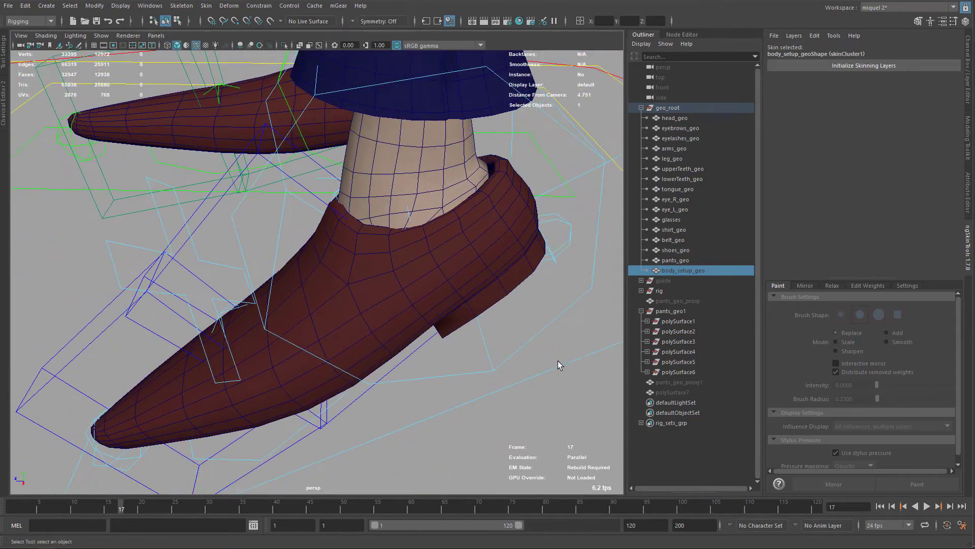
- Rotate the left leg IK control until the left foot is in a toe-up pose
{"action": "left_click", "coordinate": [501, 219]}
{"action": "scroll", "coordinate": [500, 176], "scroll_direction": "up", "scroll_amount": 4}
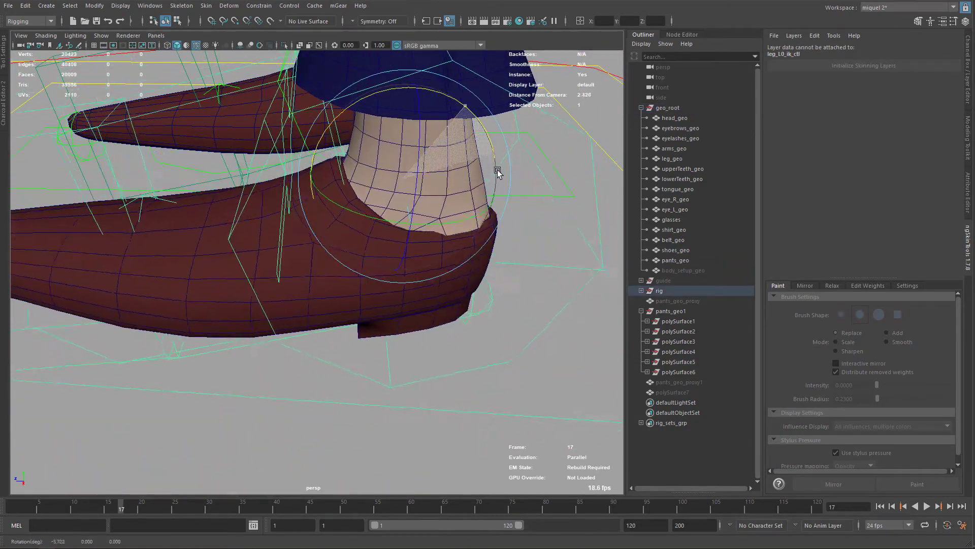
{"action": "left_click_drag", "start_coordinate": [498, 173], "coordinate": [488, 216]}
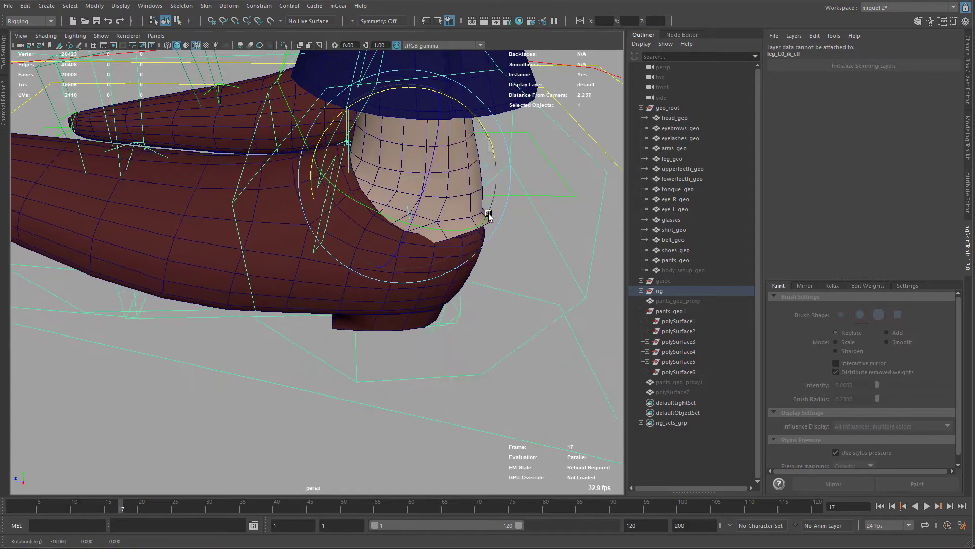
- Select the border vertex loop at the lower end of leg_geo's left ankle
{"action": "left_click", "coordinate": [483, 229]}
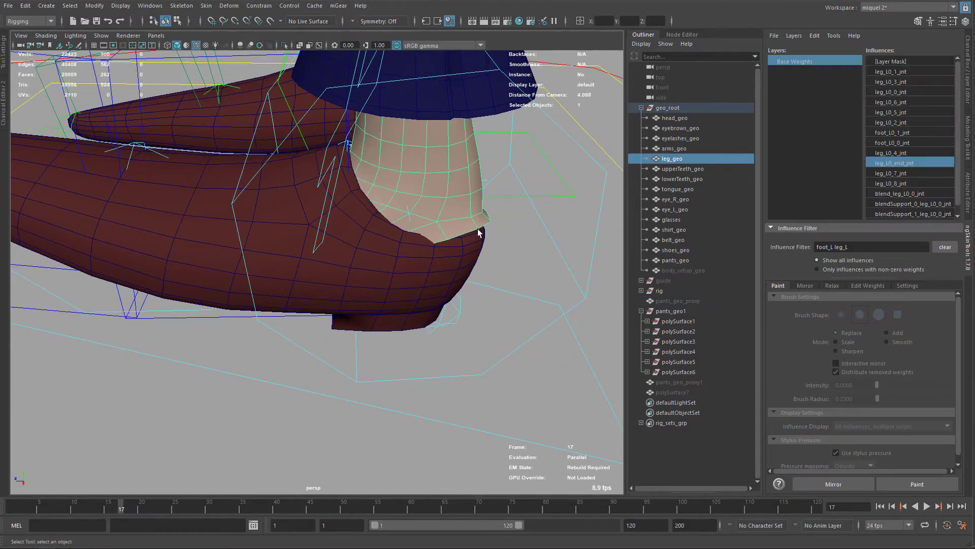
{"action": "key", "text": "F9"}
{"action": "left_click", "coordinate": [480, 228]}
{"action": "double_click", "coordinate": [488, 224], "text": "shift"}
{"action": "key", "text": "4"}
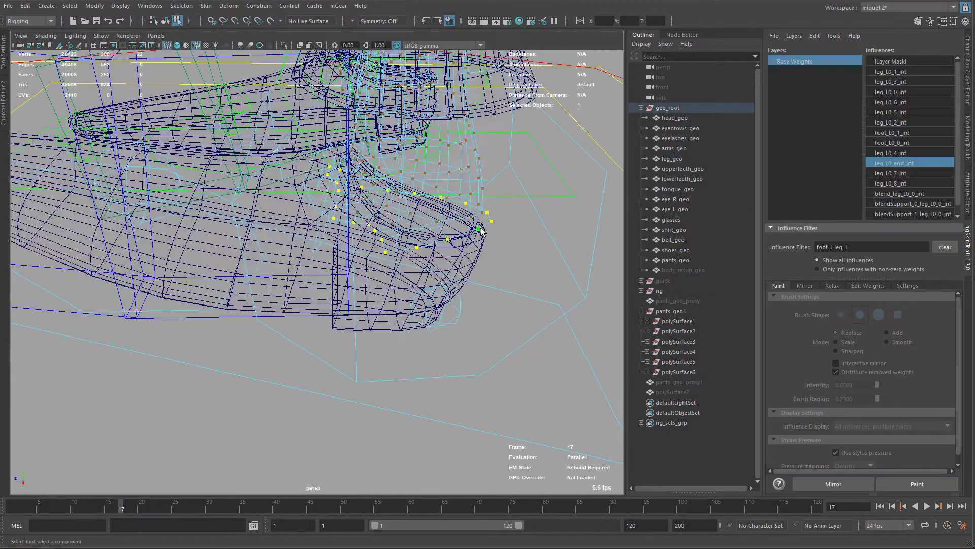
{"action": "scroll", "coordinate": [482, 231], "scroll_direction": "up", "scroll_amount": 3}
{"action": "key", "text": "5"}
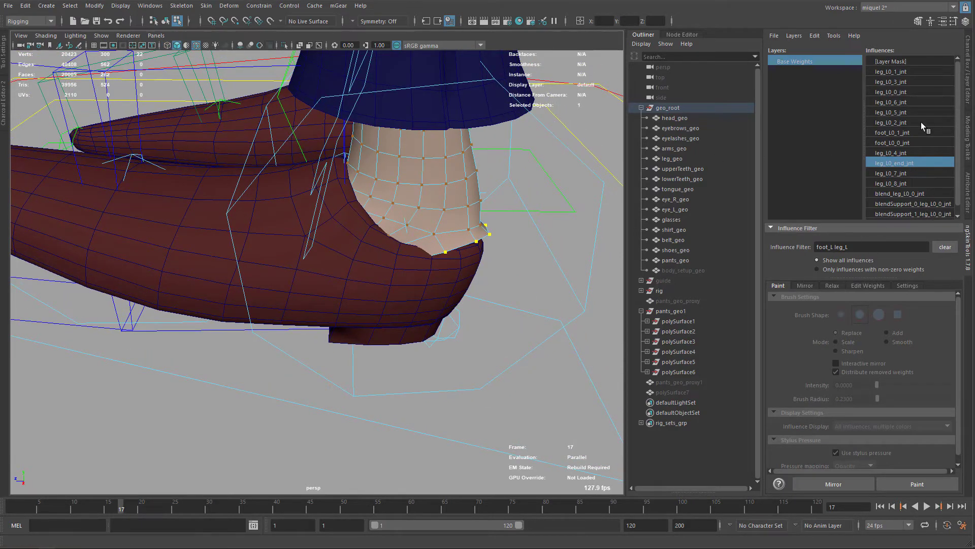
- Filter the influences by foot_L and flood the border vertices with foot_L0_0_jnt in Replace mode at 1.0 intensity
{"action": "double_click", "coordinate": [841, 247]}
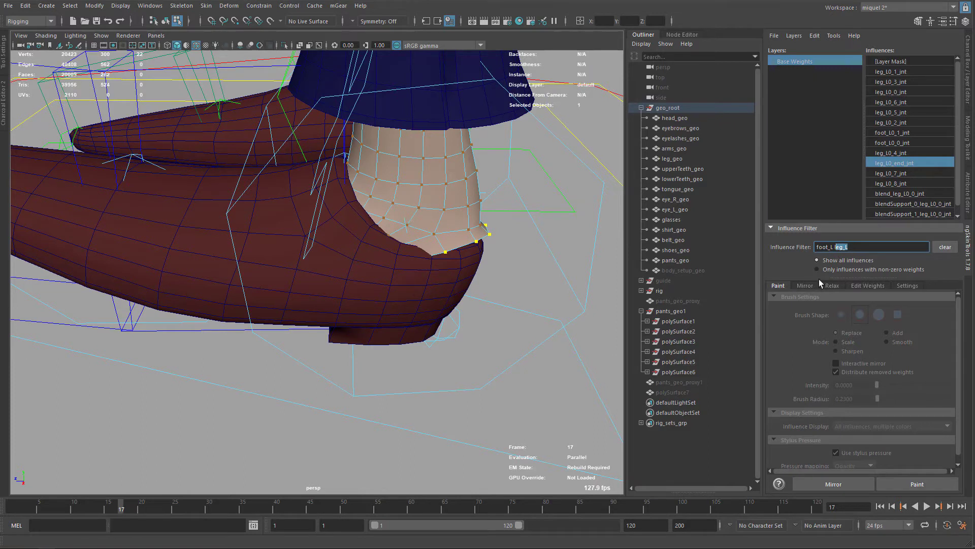
{"action": "key", "text": "BackSpace"}
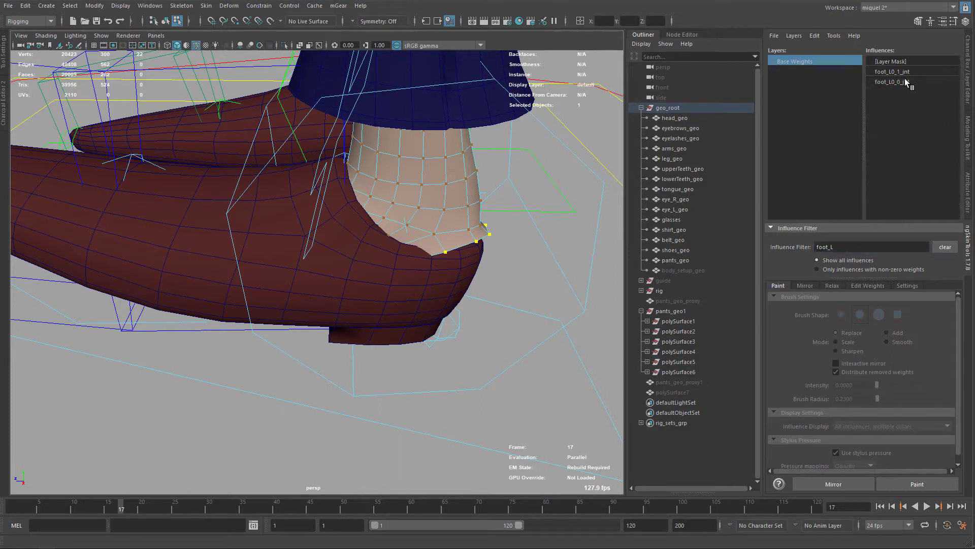
{"action": "left_click", "coordinate": [898, 81]}
{"action": "left_click", "coordinate": [909, 486]}
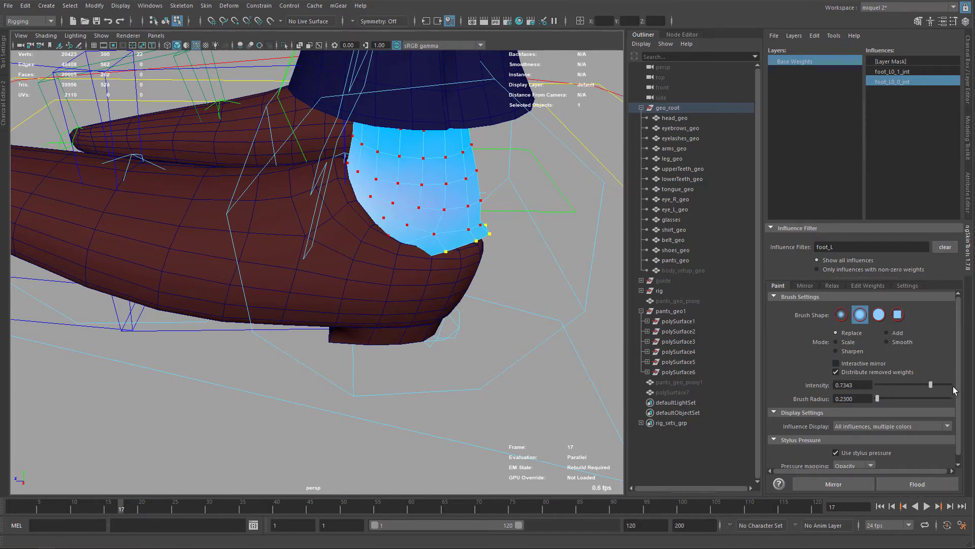
{"action": "left_click_drag", "start_coordinate": [953, 386], "coordinate": [954, 386]}
{"action": "left_click", "coordinate": [923, 483]}
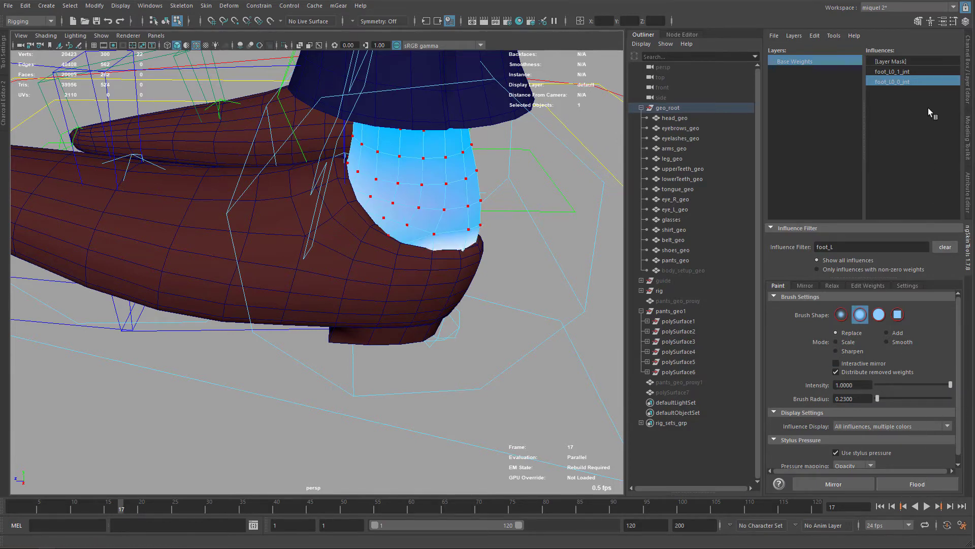
- Filter the influences by foot_L leg_L and flood the border vertices with leg_L0_end_jnt in Replace mode at 1.0 intensity
{"action": "type", "text": "b"}
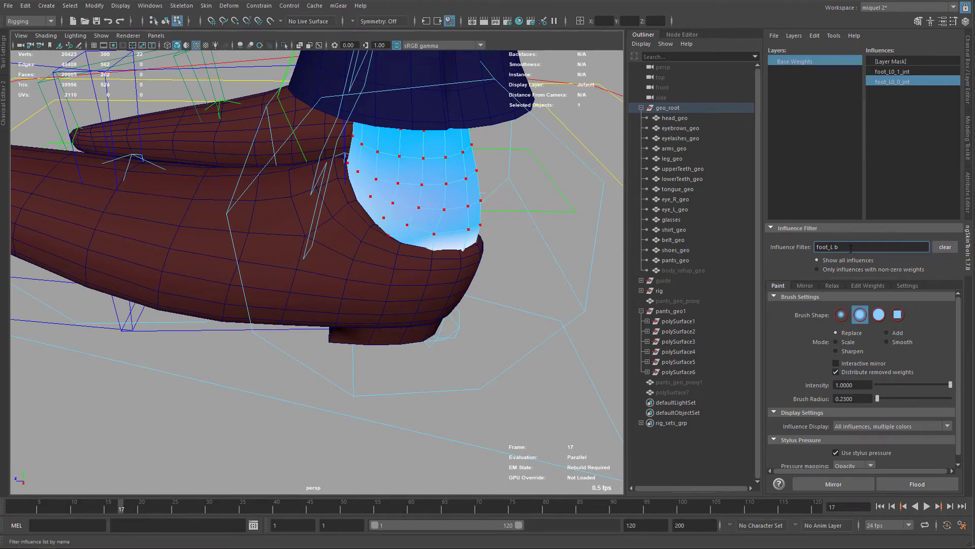
{"action": "key", "text": "BackSpace"}
{"action": "type", "text": "leg_"}
{"action": "type", "text": "L"}
{"action": "key", "text": "Return"}
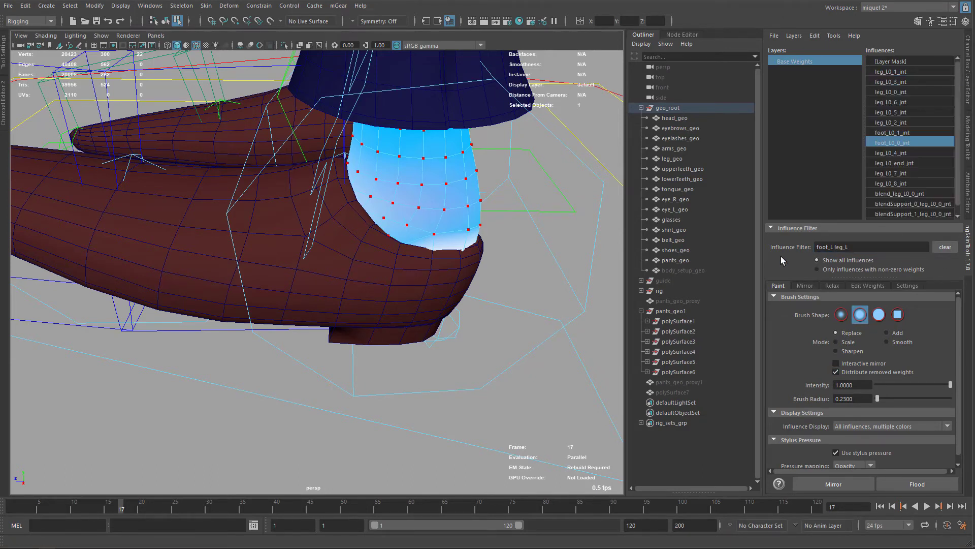
{"action": "left_click", "coordinate": [904, 166]}
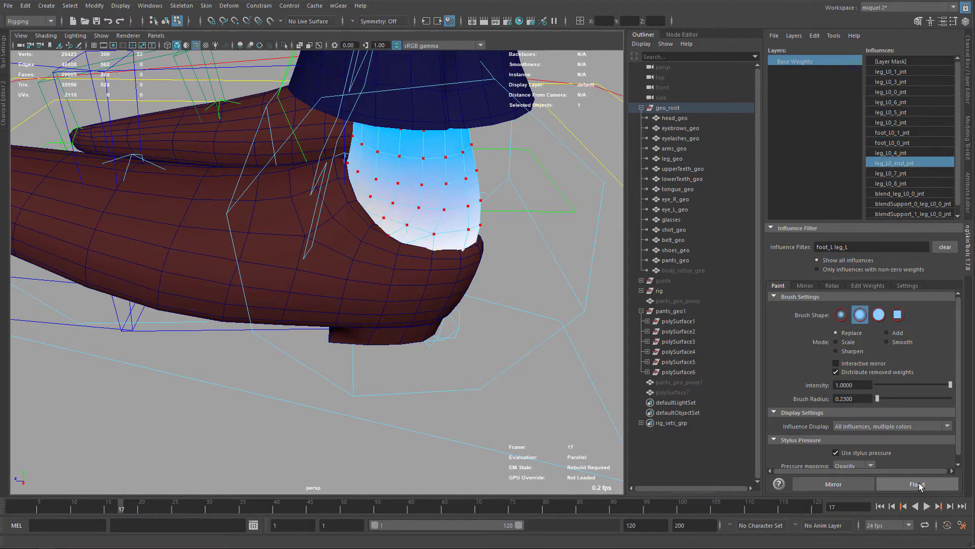
- Grow the vertex selection by one row and flood it with leg_L0_end_jnt in Add mode at 0.0667 intensity
{"action": "mouse_move", "coordinate": [371, 224]}
{"action": "left_mouse_down", "text": "alt"}
{"action": "mouse_move", "coordinate": [416, 274]}
{"action": "mouse_move", "coordinate": [436, 269]}
{"action": "left_mouse_up", "text": "alt"}
{"action": "key", "text": "shift+period"}
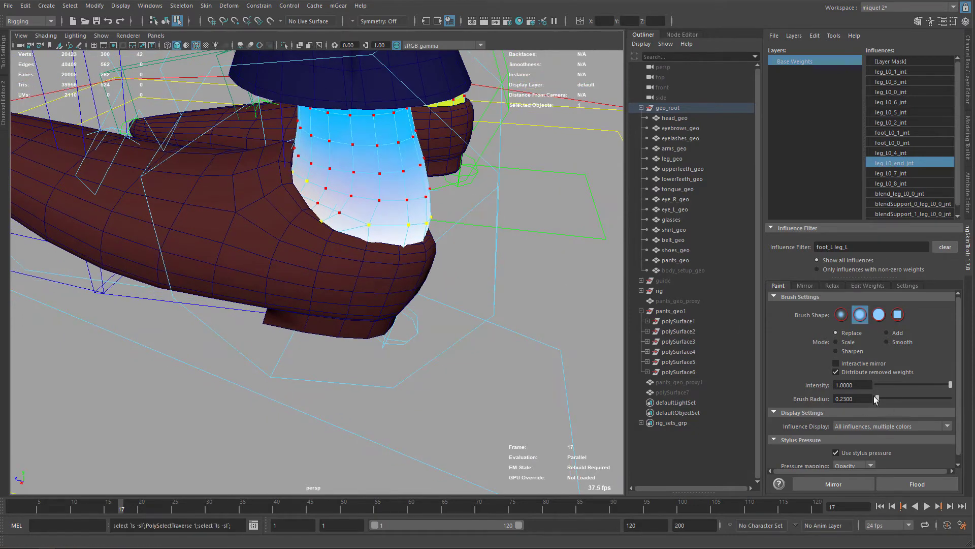
{"action": "left_click", "coordinate": [908, 484]}
{"action": "left_click", "coordinate": [914, 483]}
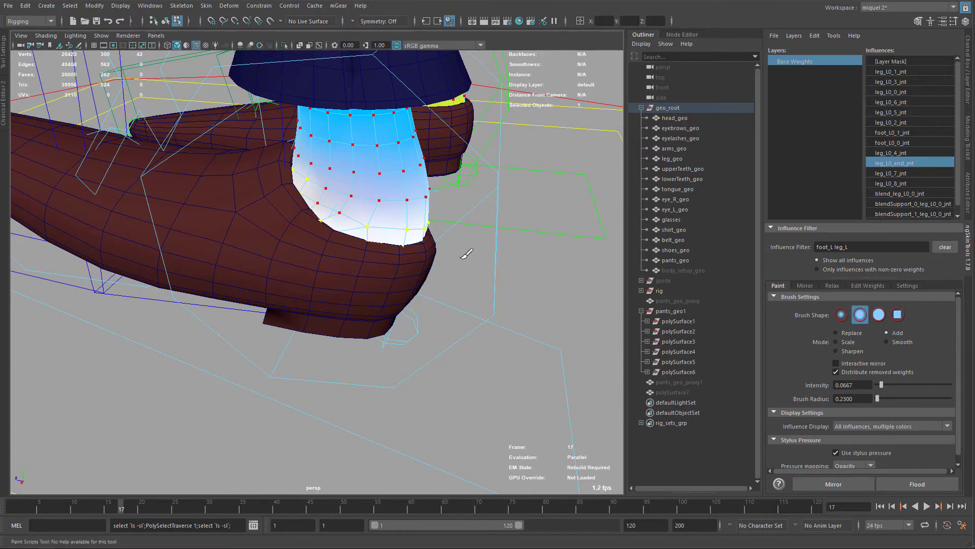
- Leave vertex selection on leg_geo and rotate leg_L0_ik_ctl so the left foot tips toe-down to test the ankle weights
{"action": "key", "text": "q"}
{"action": "key", "text": "F8"}
{"action": "left_click", "coordinate": [531, 309]}
{"action": "right_click_drag", "start_coordinate": [531, 309], "coordinate": [482, 127], "text": "alt"}
{"action": "left_click", "coordinate": [445, 270]}
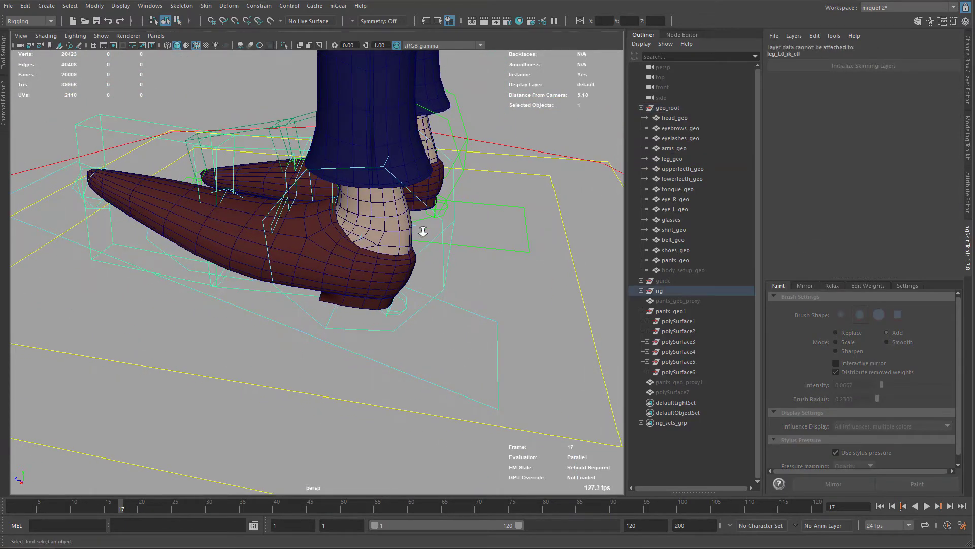
{"action": "scroll", "coordinate": [423, 232], "scroll_direction": "up", "scroll_amount": 4}
{"action": "key", "text": "e"}
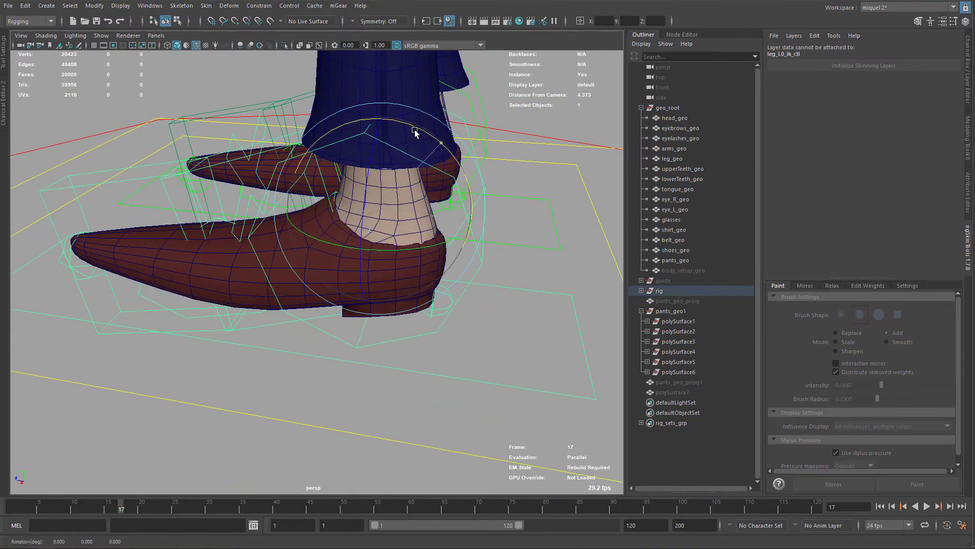
{"action": "mouse_move", "coordinate": [415, 130]}
{"action": "left_mouse_down"}
{"action": "mouse_move", "coordinate": [379, 109]}
{"action": "mouse_move", "coordinate": [423, 138]}
{"action": "mouse_move", "coordinate": [401, 118]}
{"action": "left_mouse_up"}
{"action": "key", "text": "q"}
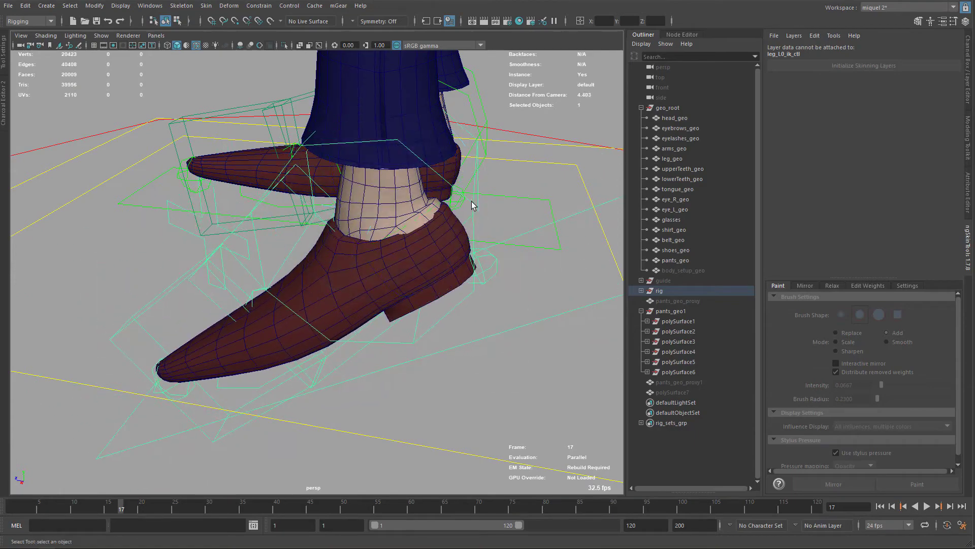
- Paint leg_L0_end_jnt weight onto leg_geo at the back of the left ankle in Add mode at 0.0667 intensity
{"action": "right_click_drag", "start_coordinate": [472, 201], "coordinate": [513, 208], "text": "alt"}
{"action": "left_click_drag", "start_coordinate": [513, 209], "coordinate": [435, 245], "text": "alt"}
{"action": "scroll", "coordinate": [436, 246], "scroll_direction": "up", "scroll_amount": 3}
{"action": "left_click", "coordinate": [336, 279]}
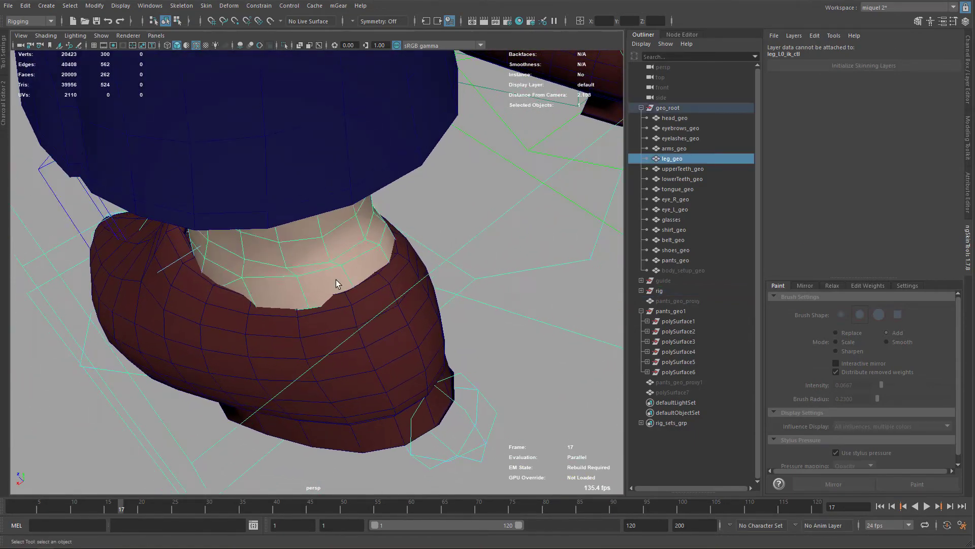
{"action": "left_click", "coordinate": [917, 484]}
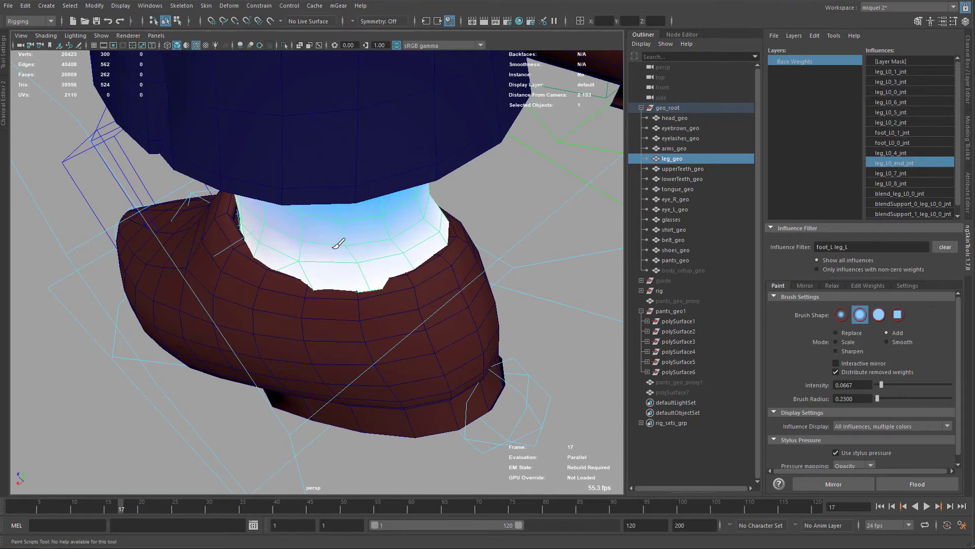
{"action": "left_click_drag", "start_coordinate": [333, 247], "coordinate": [422, 221]}
{"action": "left_click_drag", "start_coordinate": [338, 246], "coordinate": [438, 180], "text": "alt"}
{"action": "key", "text": "q"}
- Preview leg_geo and shoes_geo smoothed to inspect the ankle deformation, and return both isolated meshes to unsmoothed display
{"action": "mouse_move", "coordinate": [446, 257]}
{"action": "left_mouse_down", "text": "alt"}
{"action": "mouse_move", "coordinate": [483, 246]}
{"action": "mouse_move", "coordinate": [442, 203]}
{"action": "mouse_move", "coordinate": [563, 263]}
{"action": "left_mouse_up", "text": "alt"}
{"action": "key", "text": "3"}
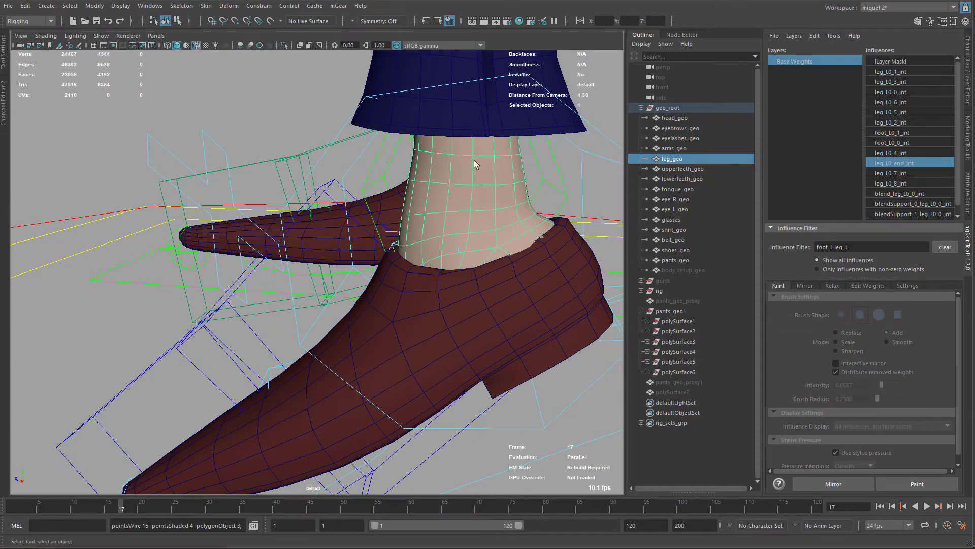
{"action": "left_click", "coordinate": [556, 279]}
{"action": "key", "text": "3"}
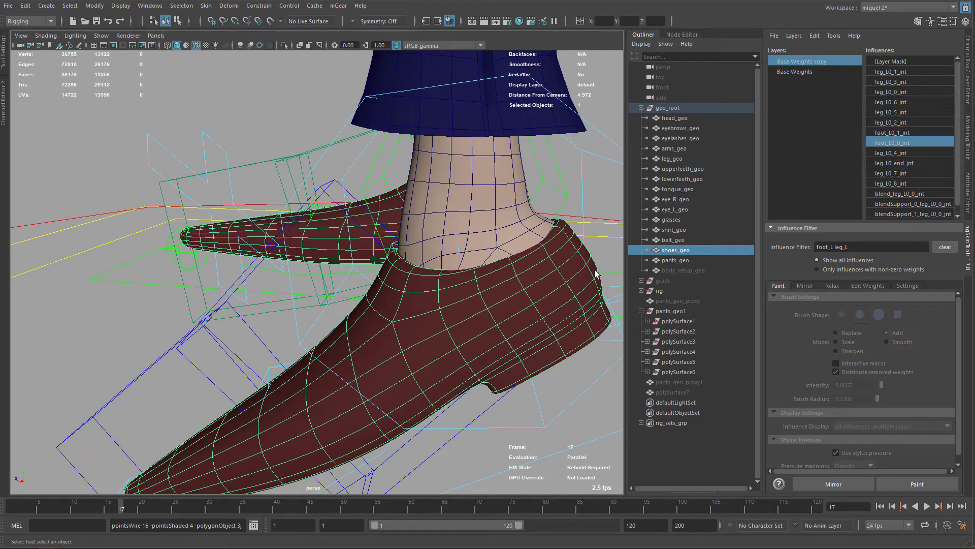
{"action": "left_click", "coordinate": [588, 204]}
{"action": "mouse_move", "coordinate": [550, 261]}
{"action": "left_mouse_down", "text": "alt"}
{"action": "mouse_move", "coordinate": [534, 257]}
{"action": "mouse_move", "coordinate": [555, 254]}
{"action": "left_mouse_up", "text": "alt"}
{"action": "left_click", "coordinate": [554, 255]}
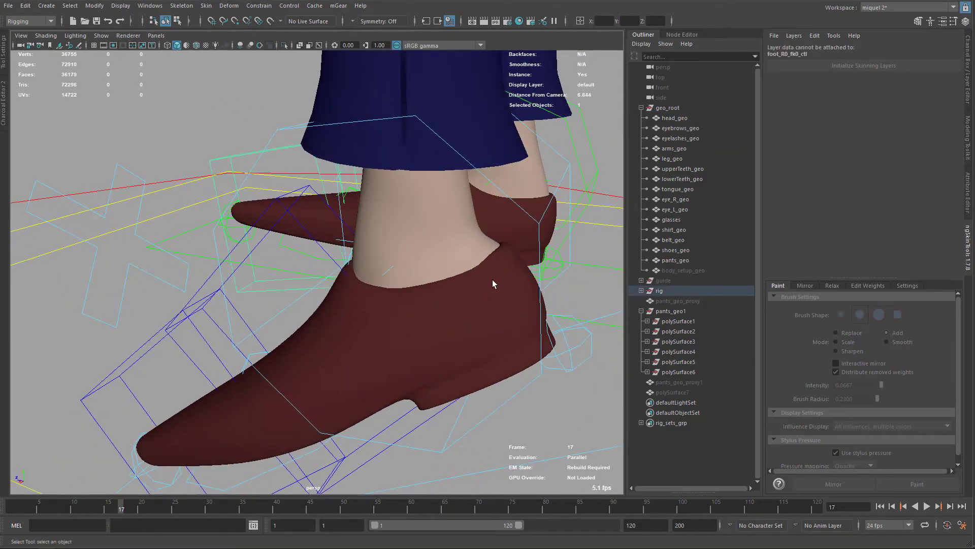
{"action": "left_click_drag", "start_coordinate": [492, 280], "coordinate": [494, 227], "text": "alt"}
{"action": "key", "text": "alt+1"}
{"action": "key", "text": "1"}
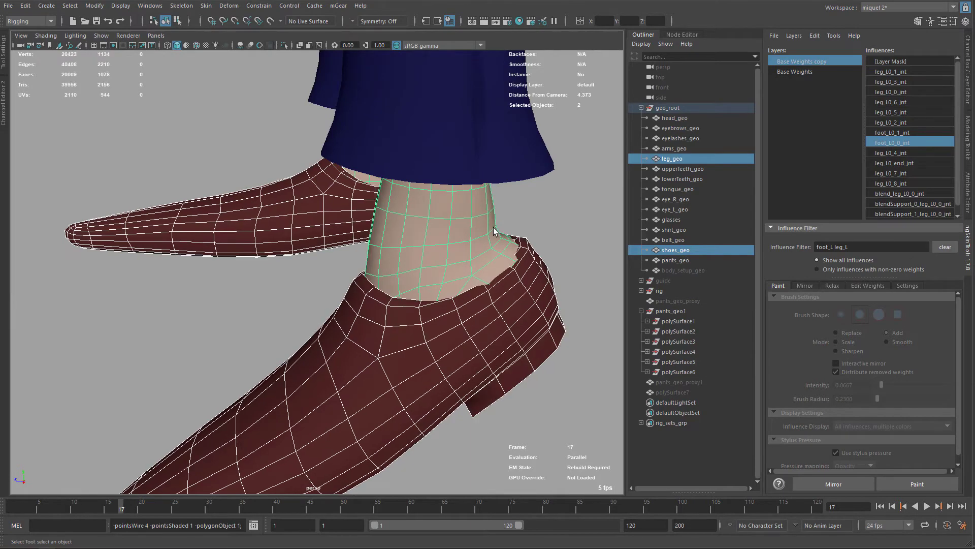
- Exit the isolated view and reset leg_L0_ik_ctl to its default pose
{"action": "scroll", "coordinate": [445, 292], "scroll_direction": "down", "scroll_amount": 5}
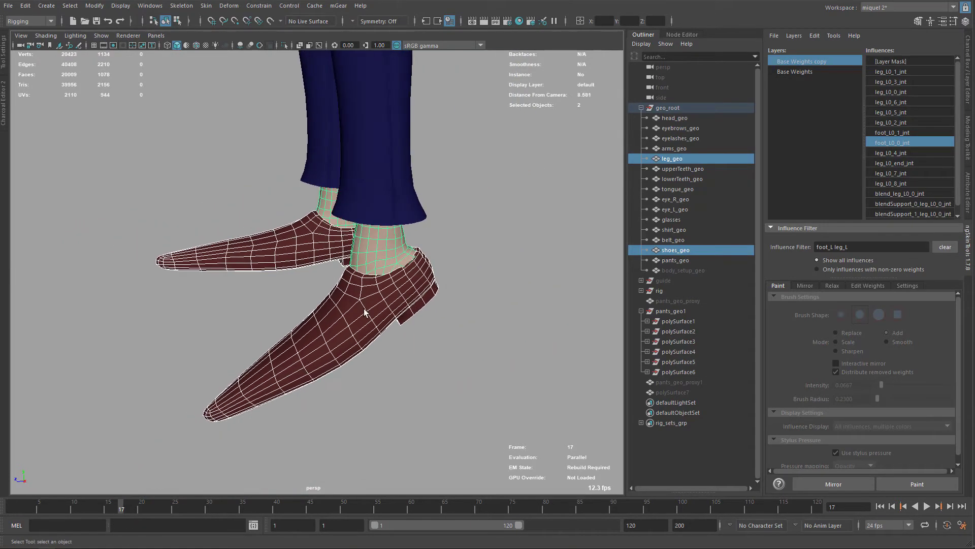
{"action": "key", "text": "alt+1"}
{"action": "left_click_drag", "start_coordinate": [455, 316], "coordinate": [462, 317], "text": "alt"}
{"action": "left_click", "coordinate": [463, 319]}
{"action": "key", "text": "alt+r"}
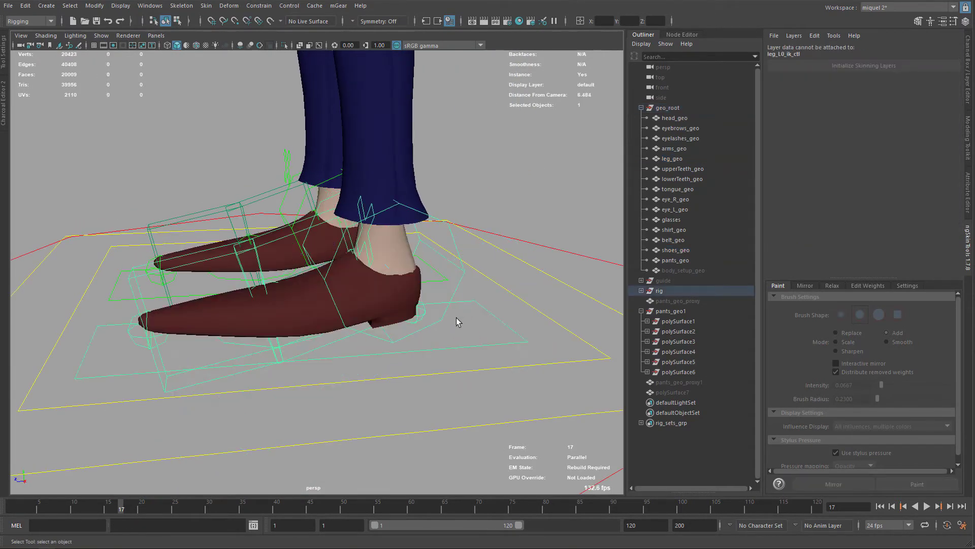
{"action": "scroll", "coordinate": [280, 257], "scroll_direction": "up", "scroll_amount": 2}
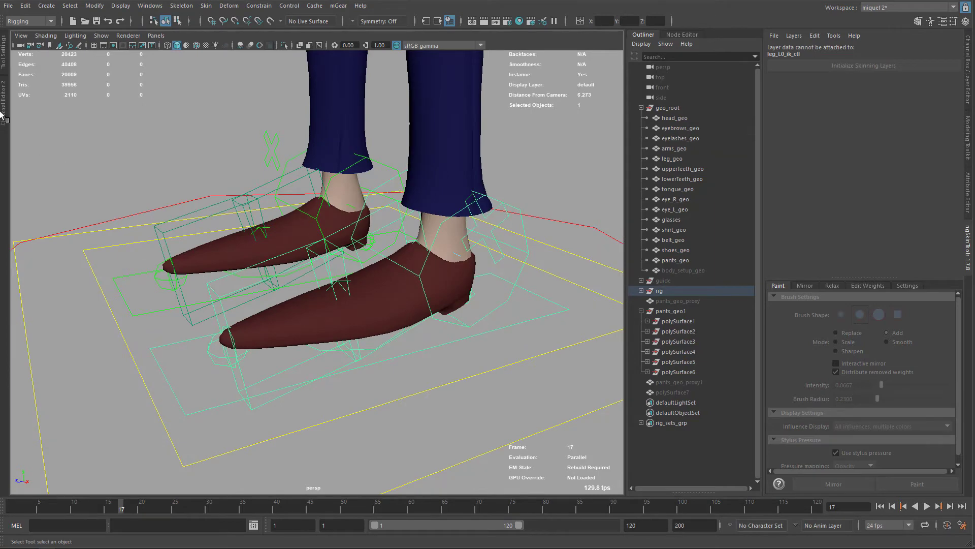
- Run the ngSkinMapping_mgear.py script on shoes_geo and on leg_geo to map their left and right influences for mirroring
{"action": "left_click", "coordinate": [2, 116]}
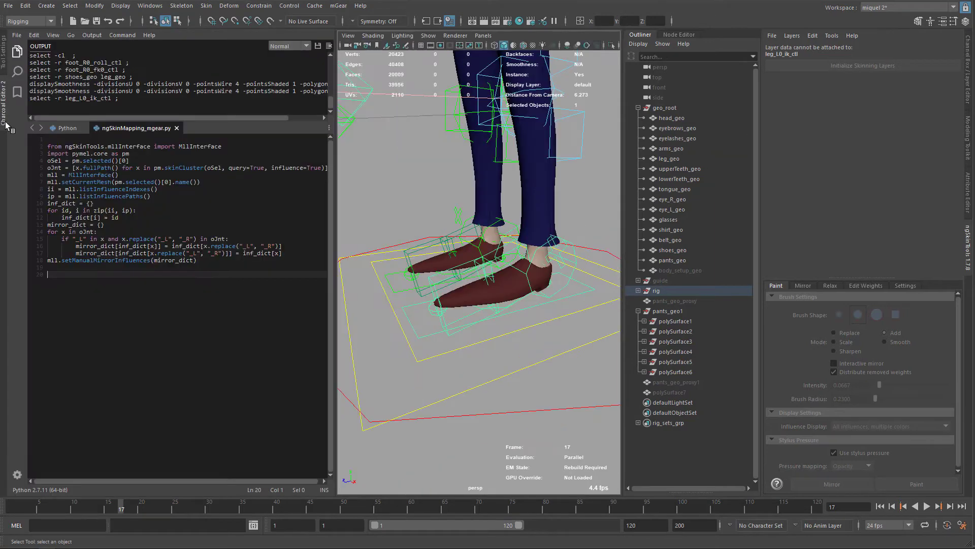
{"action": "scroll", "coordinate": [473, 263], "scroll_direction": "up", "scroll_amount": 3}
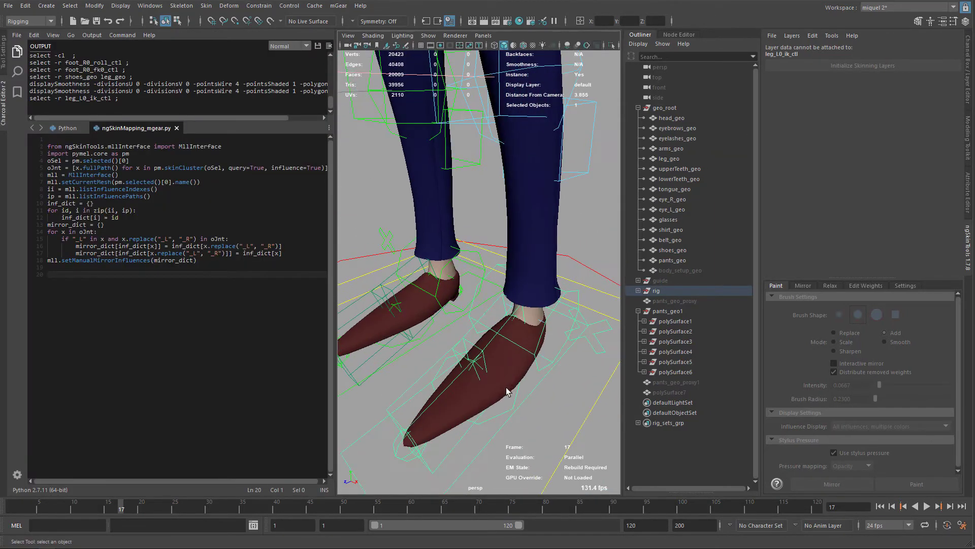
{"action": "left_click", "coordinate": [508, 391]}
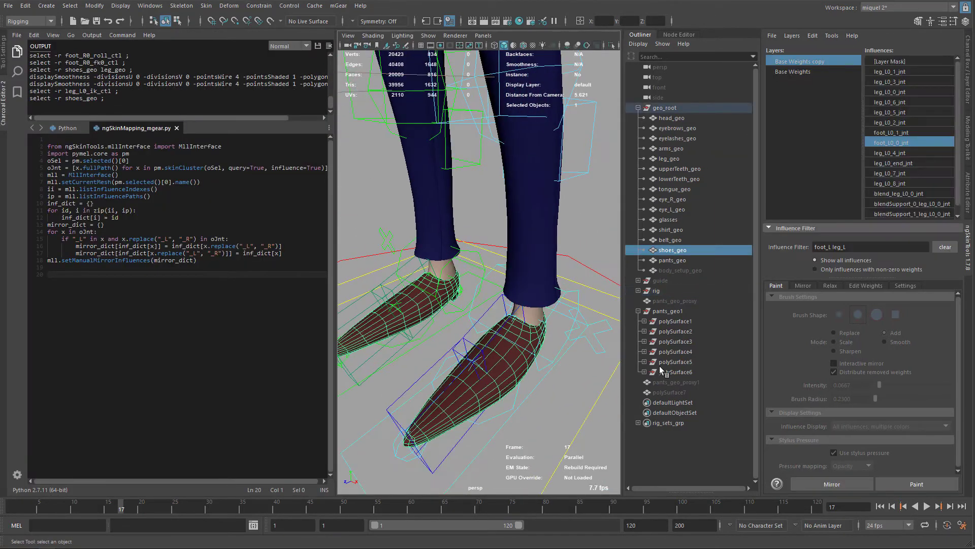
{"action": "key", "text": "ctrl+Return"}
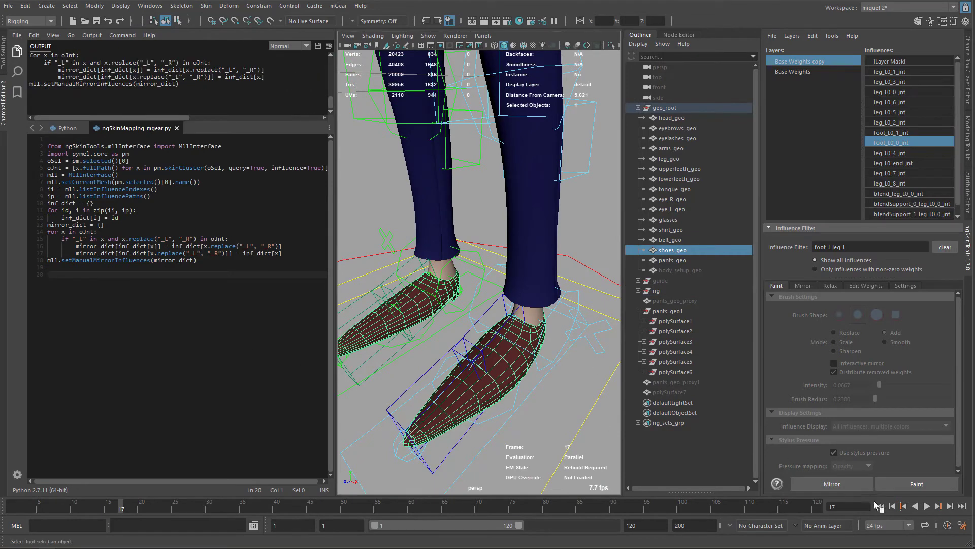
{"action": "left_click", "coordinate": [530, 320]}
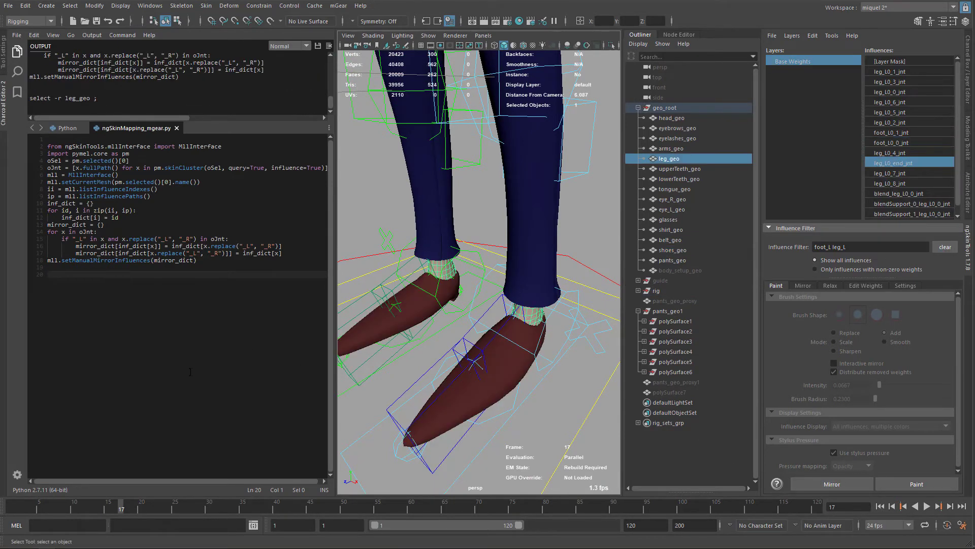
{"action": "key", "text": "ctrl+Return"}
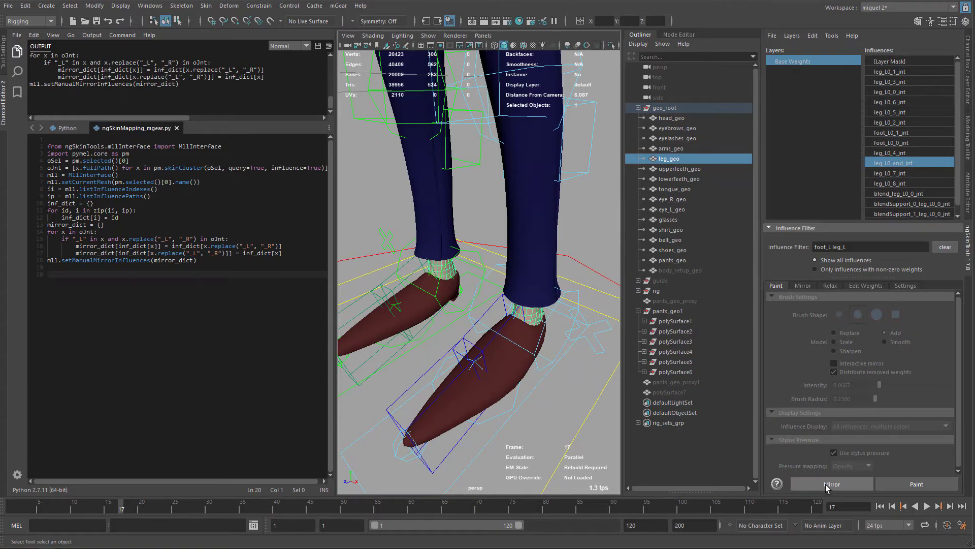
- Hide the script editor and save the scene
{"action": "scroll", "coordinate": [417, 375], "scroll_direction": "down", "scroll_amount": 2}
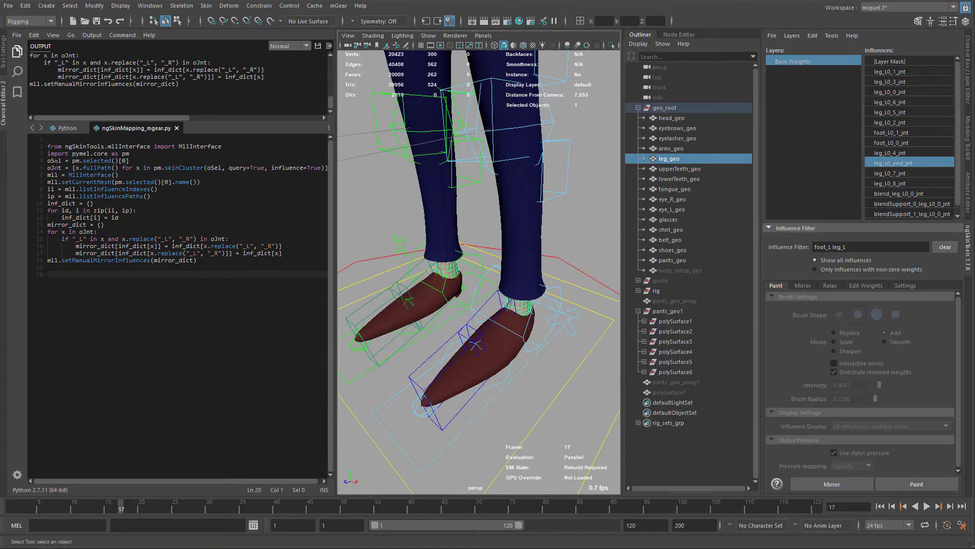
{"action": "left_click", "coordinate": [3, 113]}
{"action": "scroll", "coordinate": [350, 193], "scroll_direction": "down", "scroll_amount": 2}
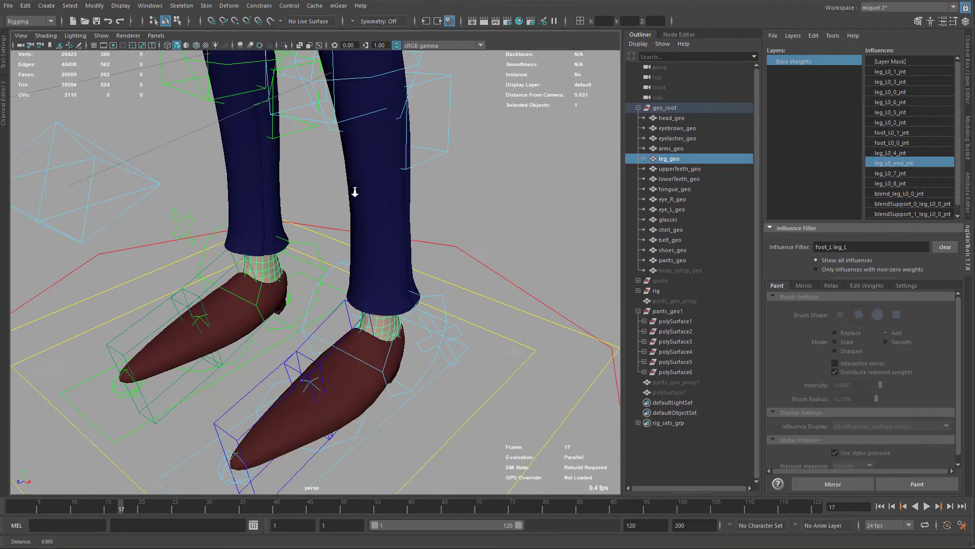
{"action": "middle_click_drag", "start_coordinate": [355, 191], "coordinate": [463, 354], "text": "alt"}
{"action": "scroll", "coordinate": [463, 355], "scroll_direction": "down", "scroll_amount": 6}
{"action": "key", "text": "ctrl+s"}
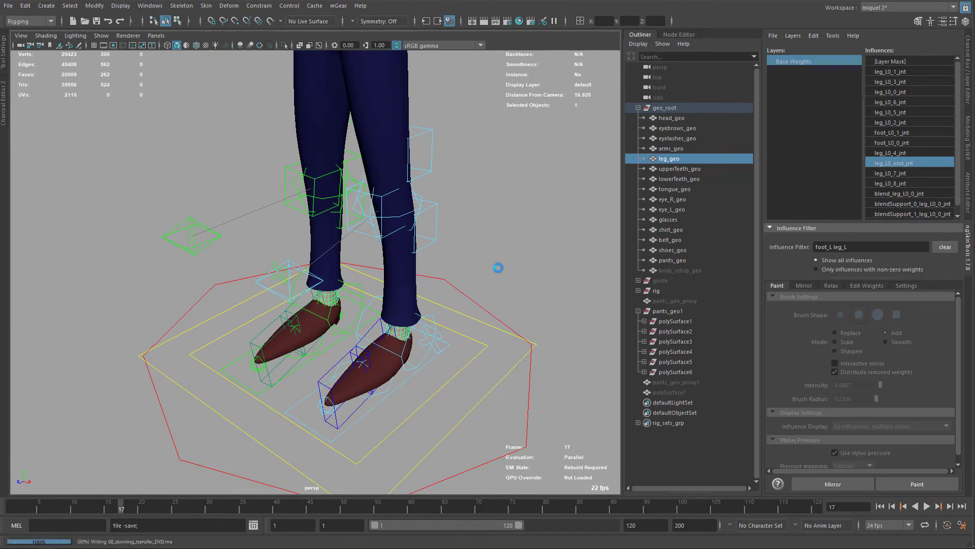
- Delete all ngSkinTools custom nodes from the scene
{"action": "left_click", "coordinate": [816, 36]}
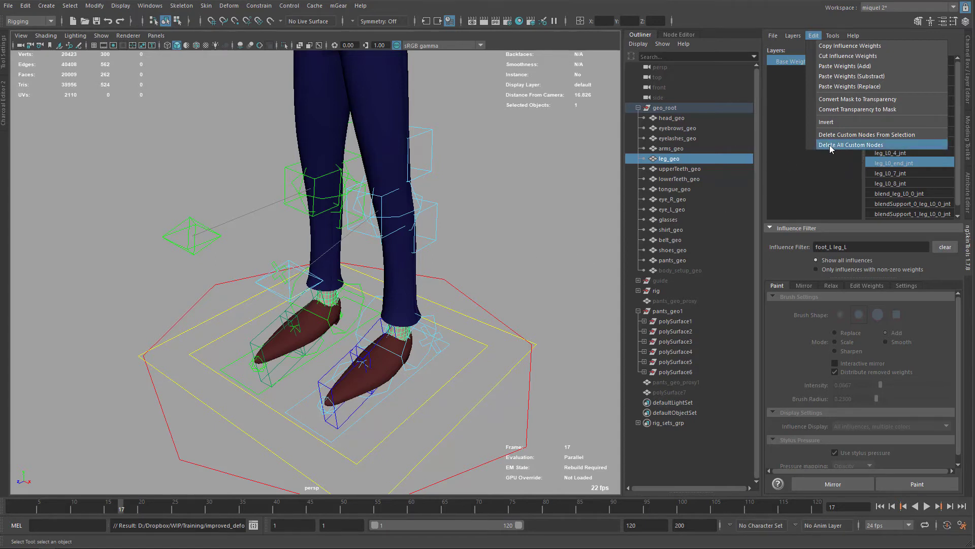
{"action": "middle_click_drag", "start_coordinate": [465, 221], "coordinate": [471, 257], "text": "alt"}
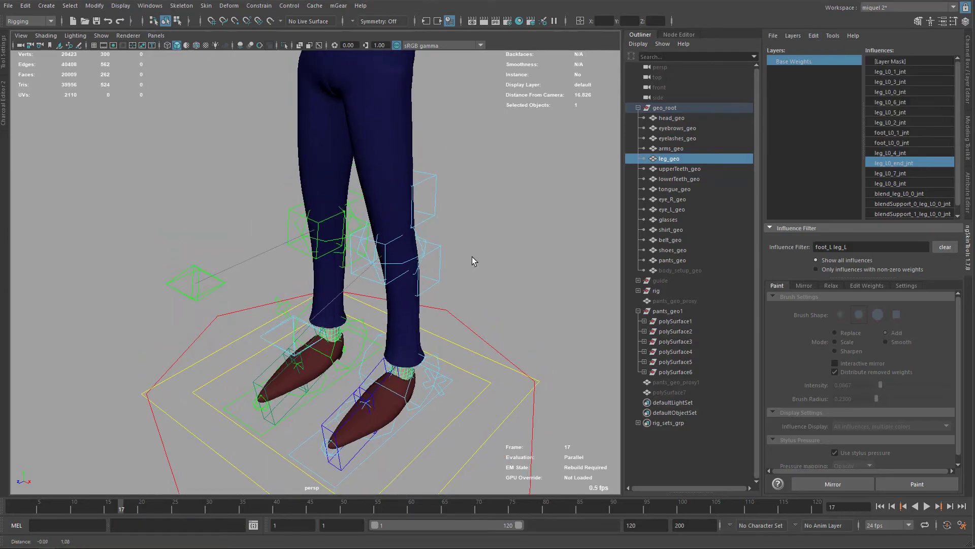
{"action": "right_click_drag", "start_coordinate": [471, 257], "coordinate": [448, 183], "text": "alt"}
{"action": "left_click_drag", "start_coordinate": [449, 183], "coordinate": [438, 246], "text": "alt"}
{"action": "scroll", "coordinate": [439, 251], "scroll_direction": "down", "scroll_amount": 7}
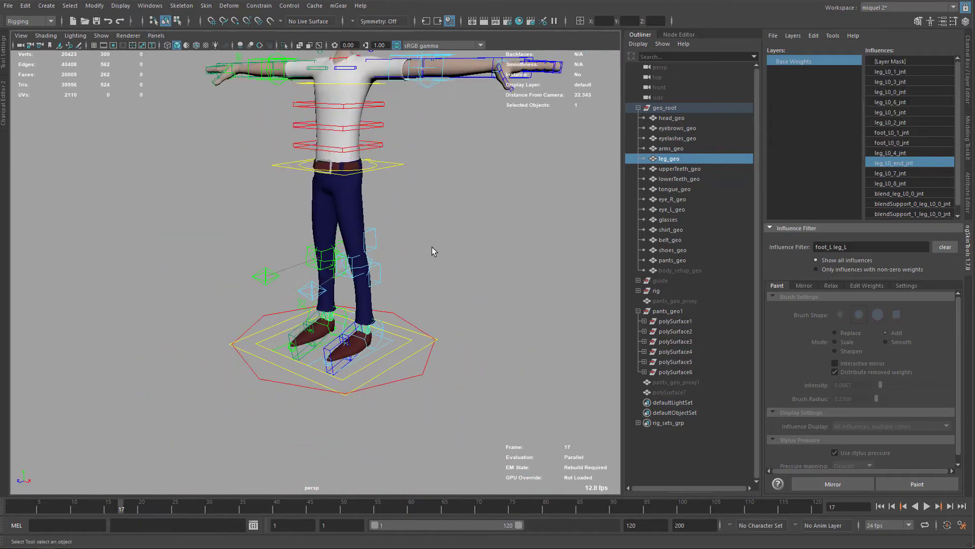
{"action": "left_click", "coordinate": [815, 37]}
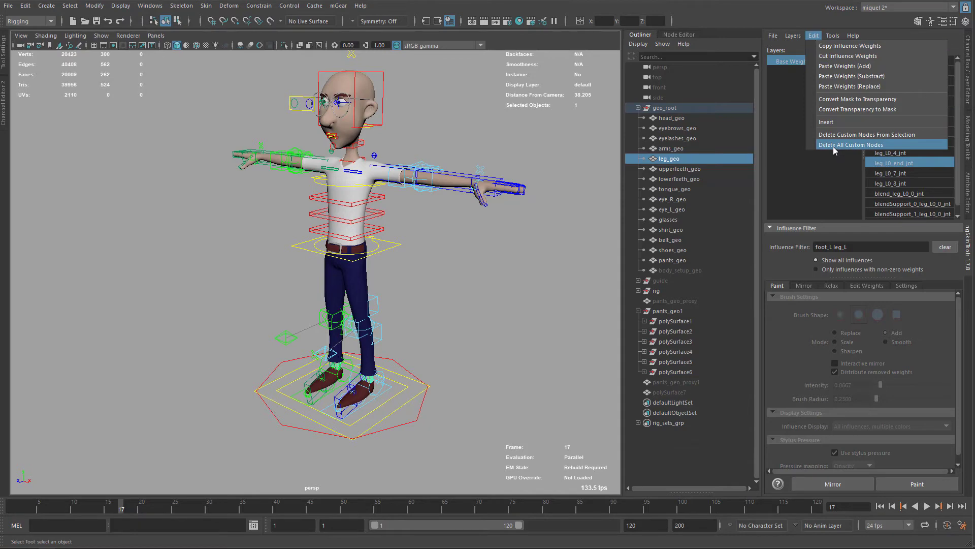
{"action": "left_click", "coordinate": [833, 146]}
{"action": "left_click", "coordinate": [629, 196]}
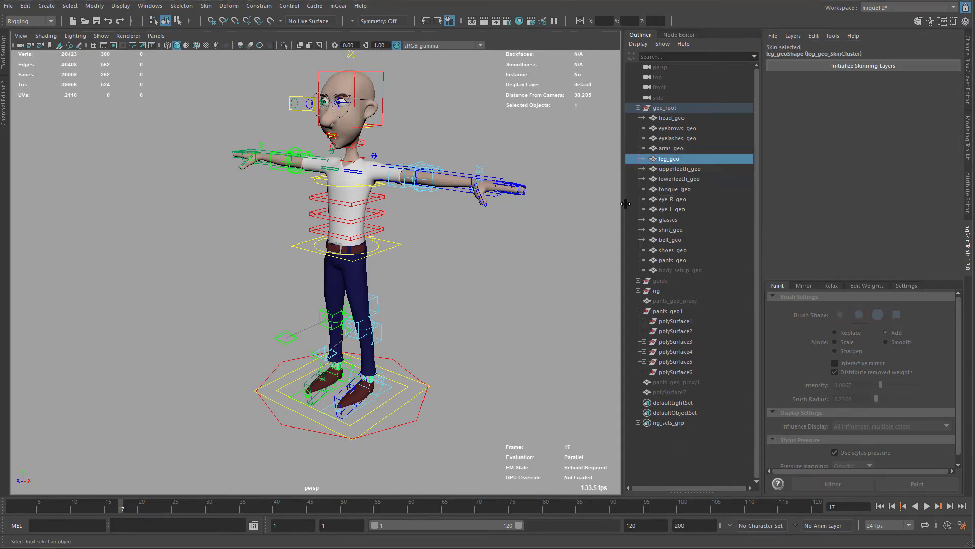
- Select all meshes from head_geo through pants_geo under geo_root and remove their unused skin influences
{"action": "middle_click_drag", "start_coordinate": [559, 218], "coordinate": [463, 146], "text": "alt"}
{"action": "mouse_move", "coordinate": [473, 242]}
{"action": "left_mouse_down", "text": "alt"}
{"action": "mouse_move", "coordinate": [455, 250]}
{"action": "mouse_move", "coordinate": [461, 242]}
{"action": "left_mouse_up", "text": "alt"}
{"action": "right_click_drag", "start_coordinate": [461, 242], "coordinate": [526, 152], "text": "alt"}
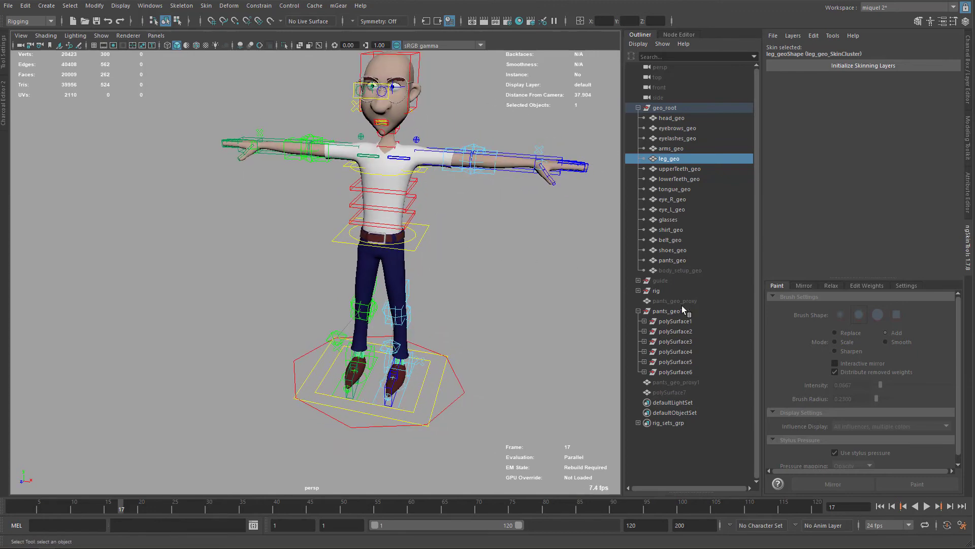
{"action": "left_click", "coordinate": [666, 118]}
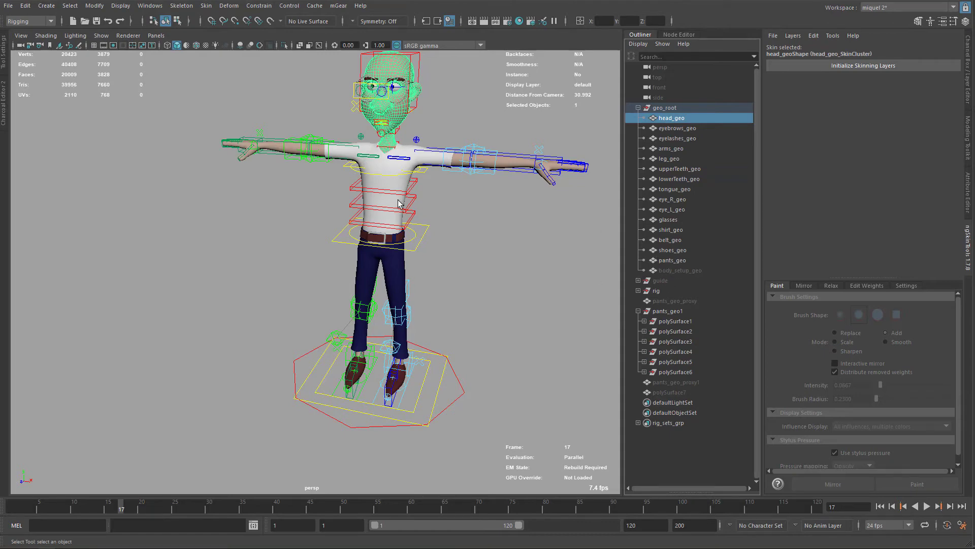
{"action": "left_click_drag", "start_coordinate": [398, 204], "coordinate": [392, 257], "text": "alt"}
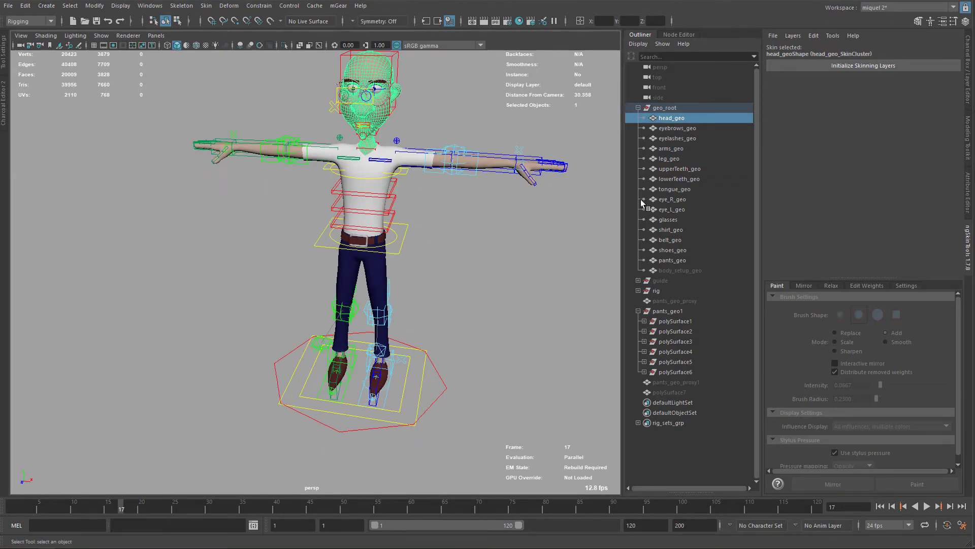
{"action": "left_click", "coordinate": [671, 260], "text": "shift"}
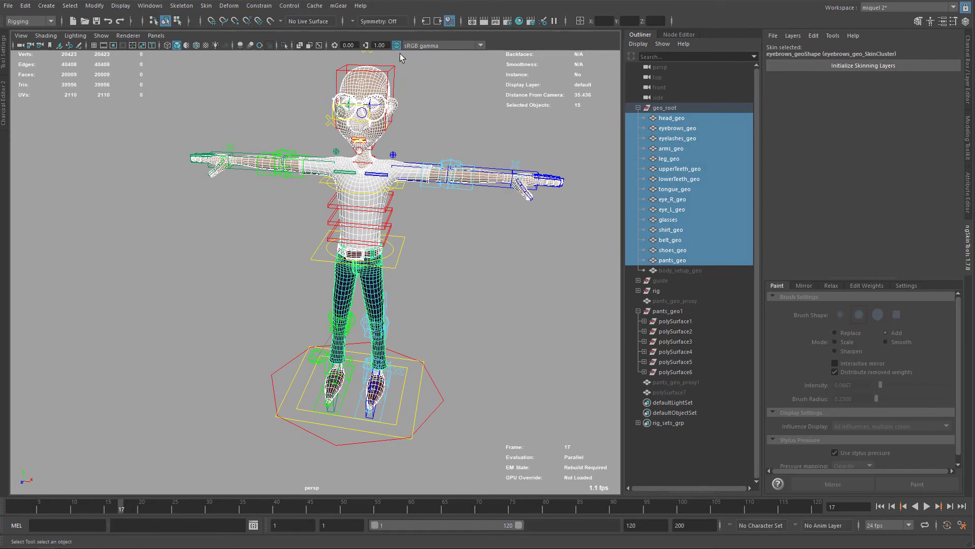
{"action": "left_click", "coordinate": [206, 6]}
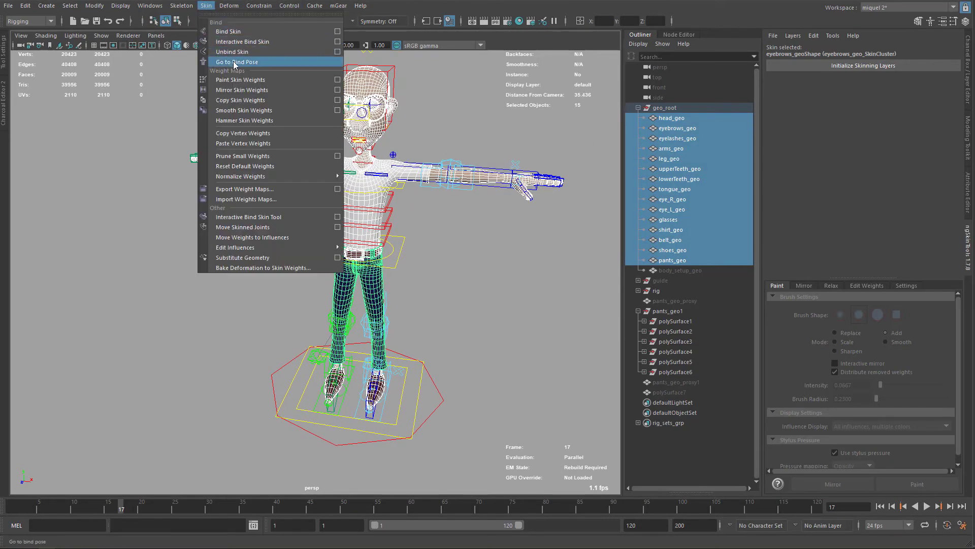
{"action": "mouse_move", "coordinate": [296, 248]}
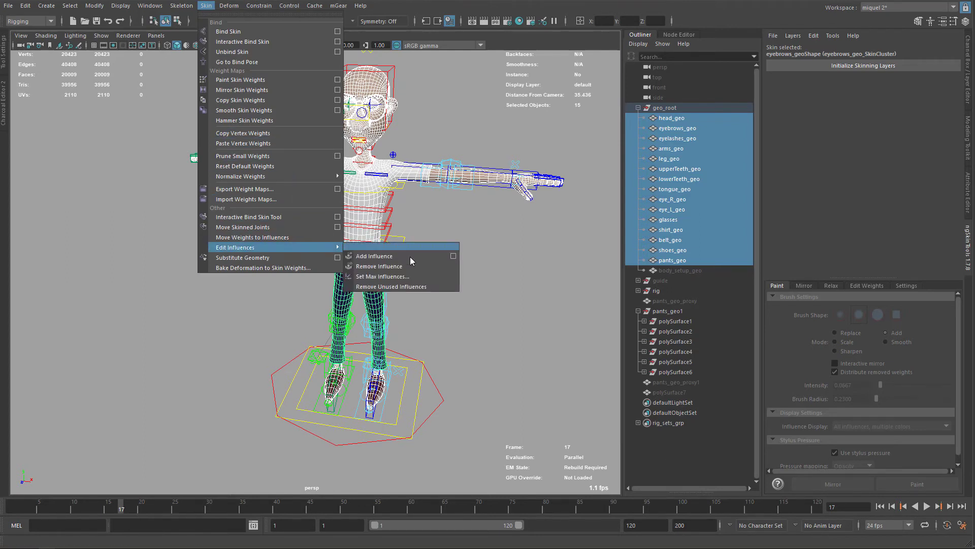
{"action": "left_click", "coordinate": [406, 288]}
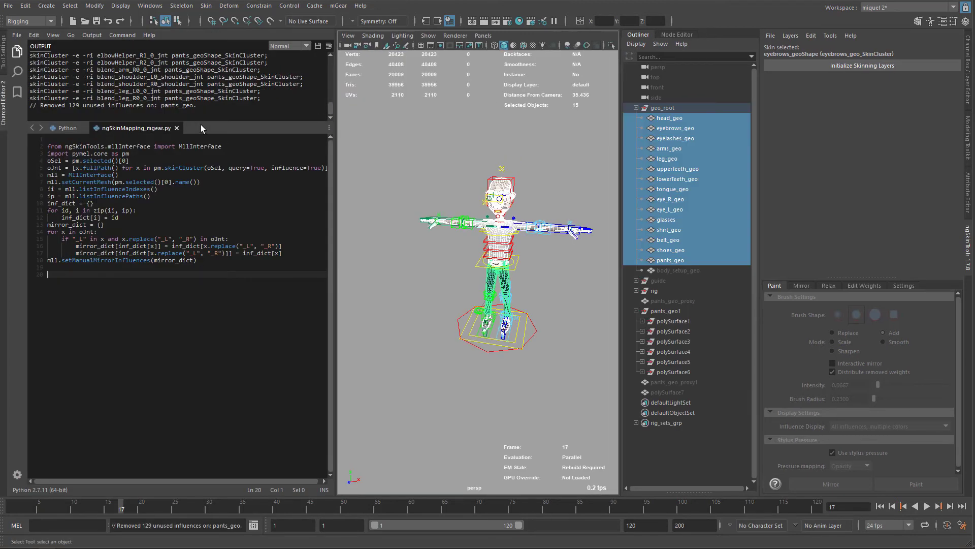
- Enlarge the script output to examine the log of removed influences, and clear the selection to view the whole character
{"action": "left_click_drag", "start_coordinate": [203, 125], "coordinate": [223, 345]}
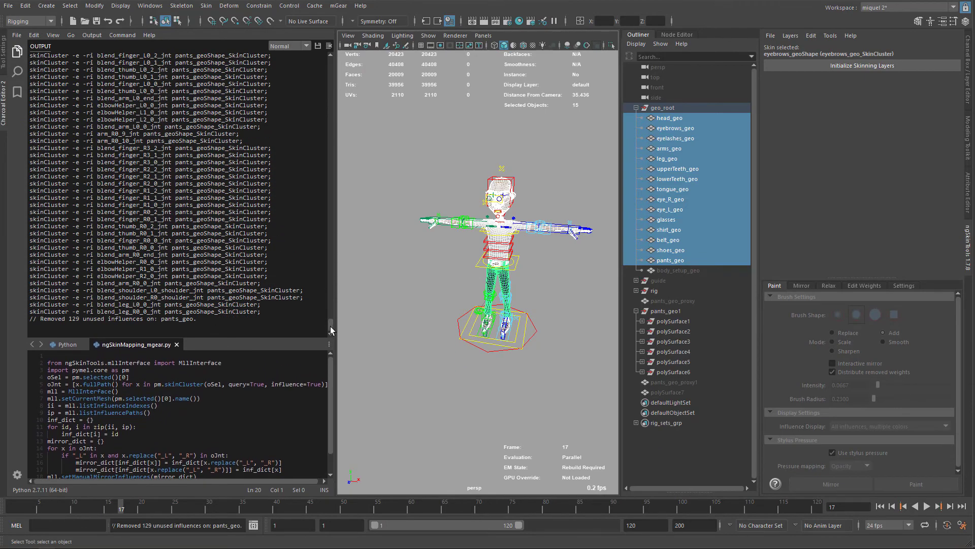
{"action": "mouse_move", "coordinate": [330, 326]}
{"action": "left_mouse_down"}
{"action": "mouse_move", "coordinate": [332, 305]}
{"action": "mouse_move", "coordinate": [330, 327]}
{"action": "left_mouse_up"}
{"action": "key", "text": "space"}
{"action": "key", "text": "f"}
{"action": "left_click_drag", "start_coordinate": [267, 203], "coordinate": [235, 247], "text": "alt"}
{"action": "right_click_drag", "start_coordinate": [235, 247], "coordinate": [305, 264], "text": "alt"}
{"action": "left_click", "coordinate": [584, 331]}
{"action": "middle_click_drag", "start_coordinate": [528, 318], "coordinate": [482, 260], "text": "alt"}
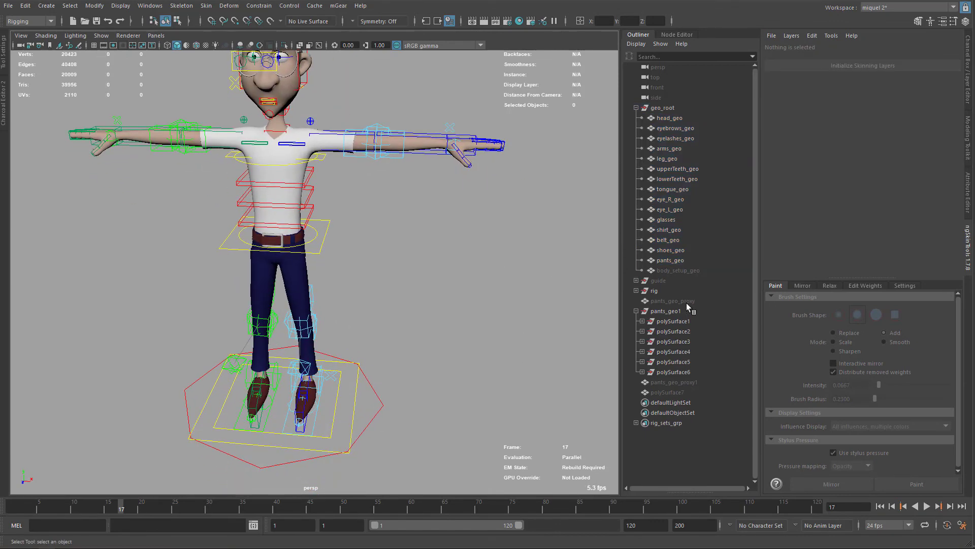
- Delete the leftover pants_geo_proxy, the pants_geo1 group with its polySurface children, pants_geo_proxy1 and polySurface7 from the scene
{"action": "left_click", "coordinate": [663, 280]}
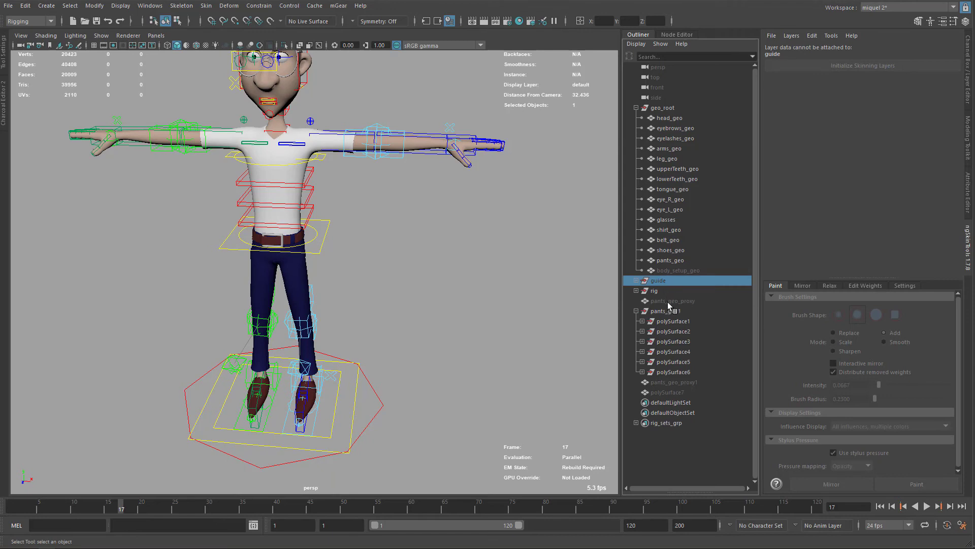
{"action": "left_click", "coordinate": [668, 302]}
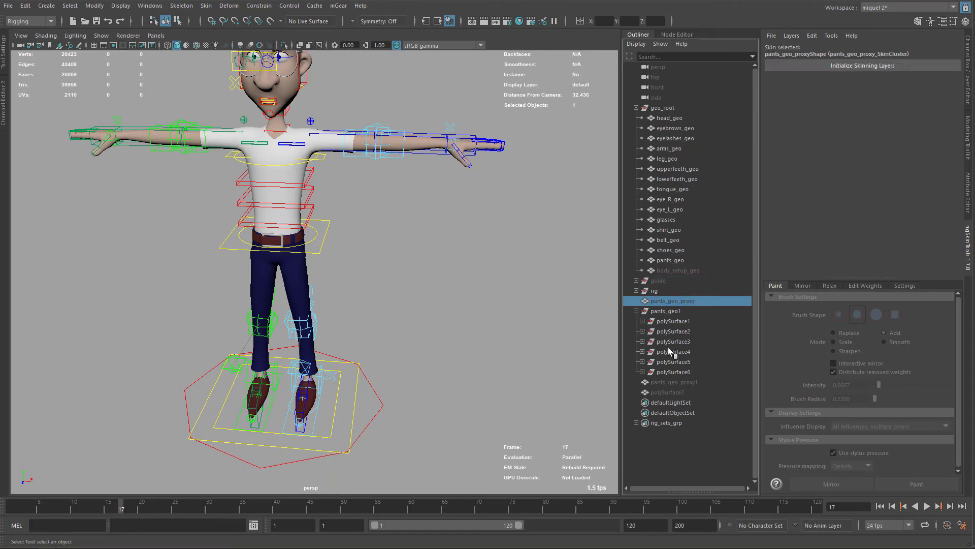
{"action": "left_click", "coordinate": [668, 311]}
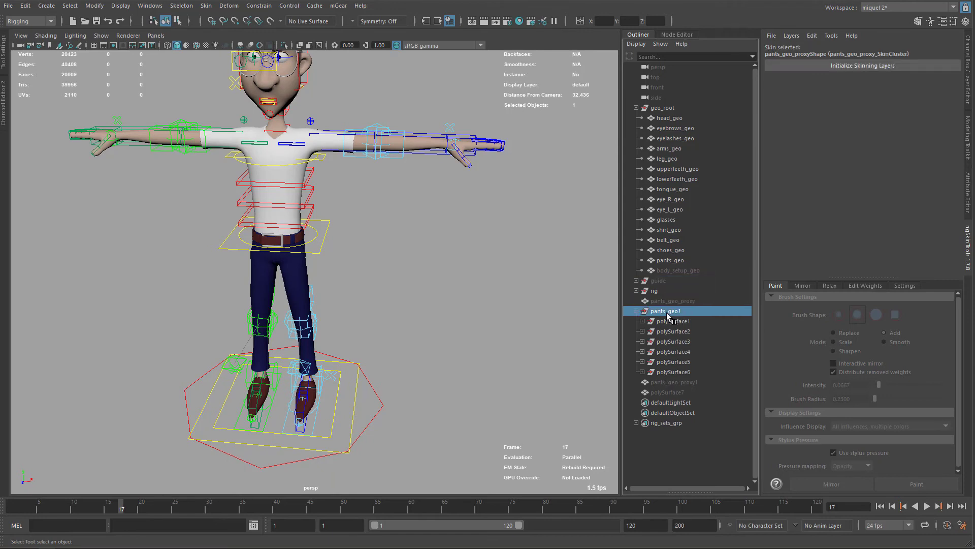
{"action": "left_click", "coordinate": [662, 392], "text": "shift"}
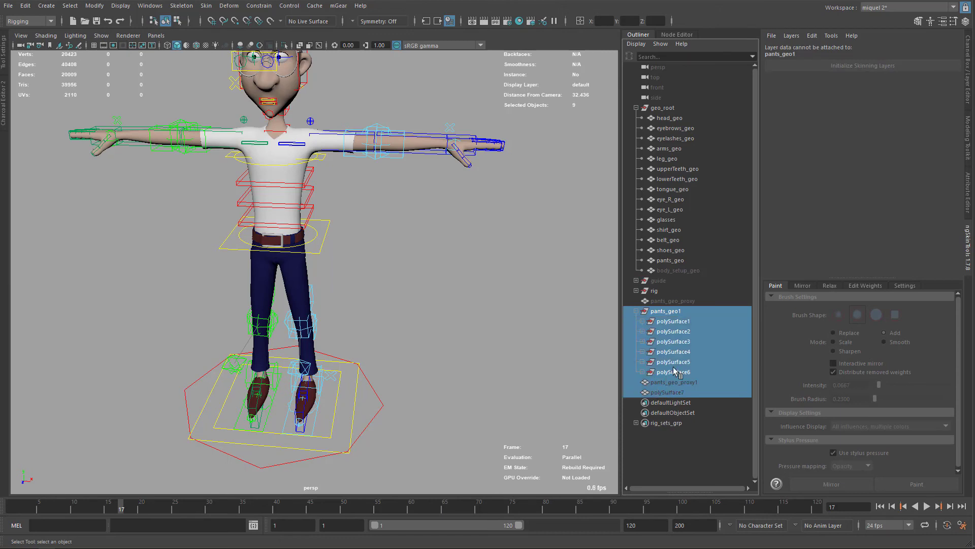
{"action": "left_click", "coordinate": [669, 301], "text": "ctrl"}
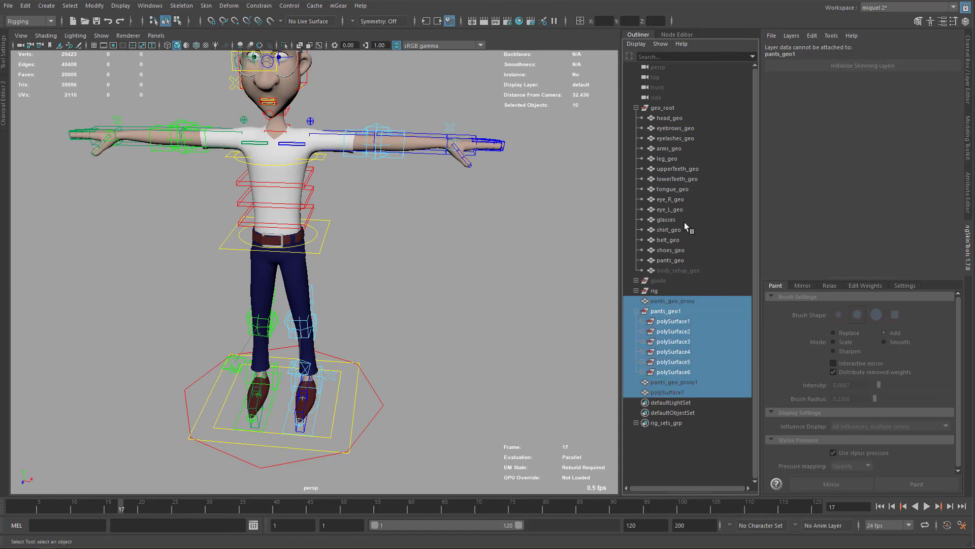
{"action": "key", "text": "Delete"}
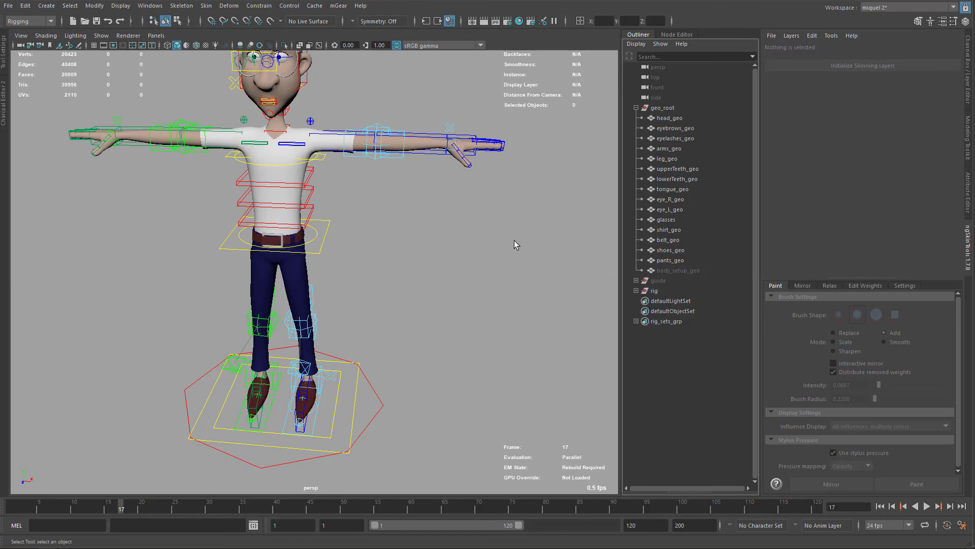
- Check the whole character from several angles and save the scene
{"action": "middle_click_drag", "start_coordinate": [528, 243], "coordinate": [553, 281], "text": "alt"}
{"action": "left_click_drag", "start_coordinate": [553, 281], "coordinate": [521, 274], "text": "alt"}
{"action": "right_click_drag", "start_coordinate": [521, 274], "coordinate": [473, 278], "text": "alt"}
{"action": "middle_click_drag", "start_coordinate": [473, 279], "coordinate": [501, 273], "text": "alt"}
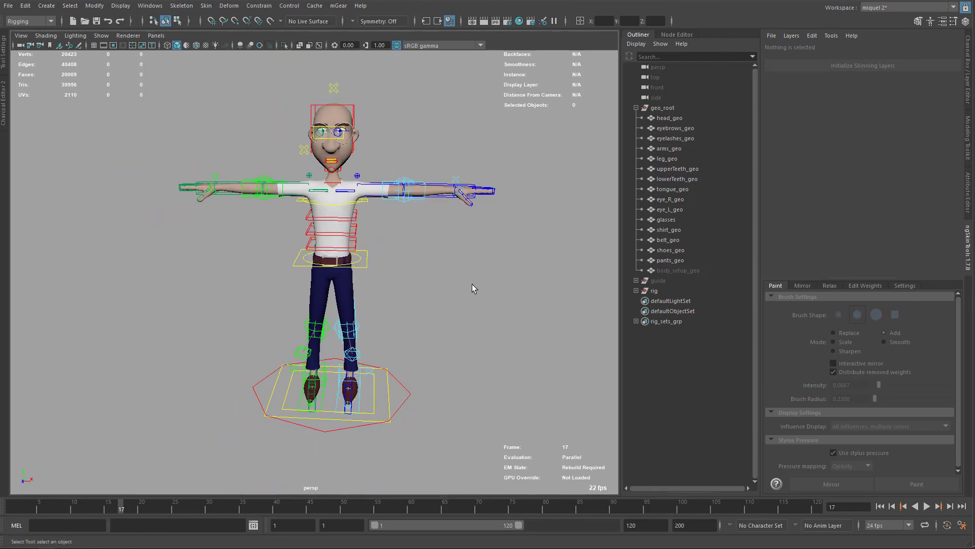
{"action": "left_click_drag", "start_coordinate": [471, 284], "coordinate": [410, 133], "text": "alt"}
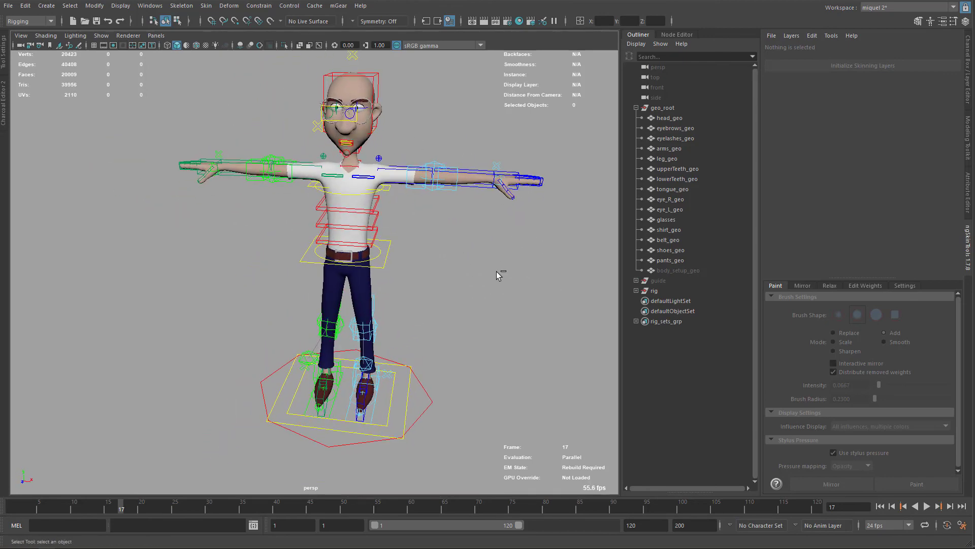
{"action": "key", "text": "ctrl+s"}
{"action": "left_click_drag", "start_coordinate": [421, 170], "coordinate": [425, 242], "text": "alt"}
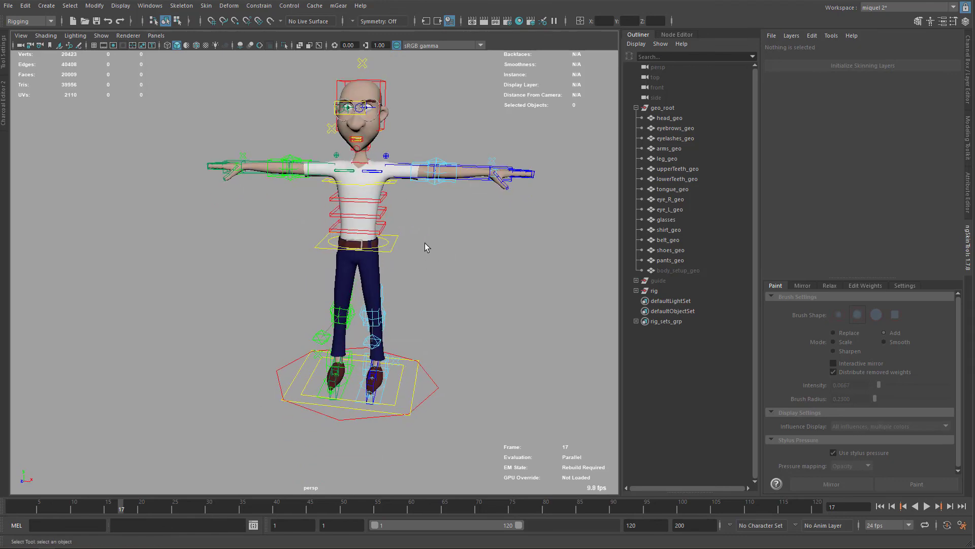